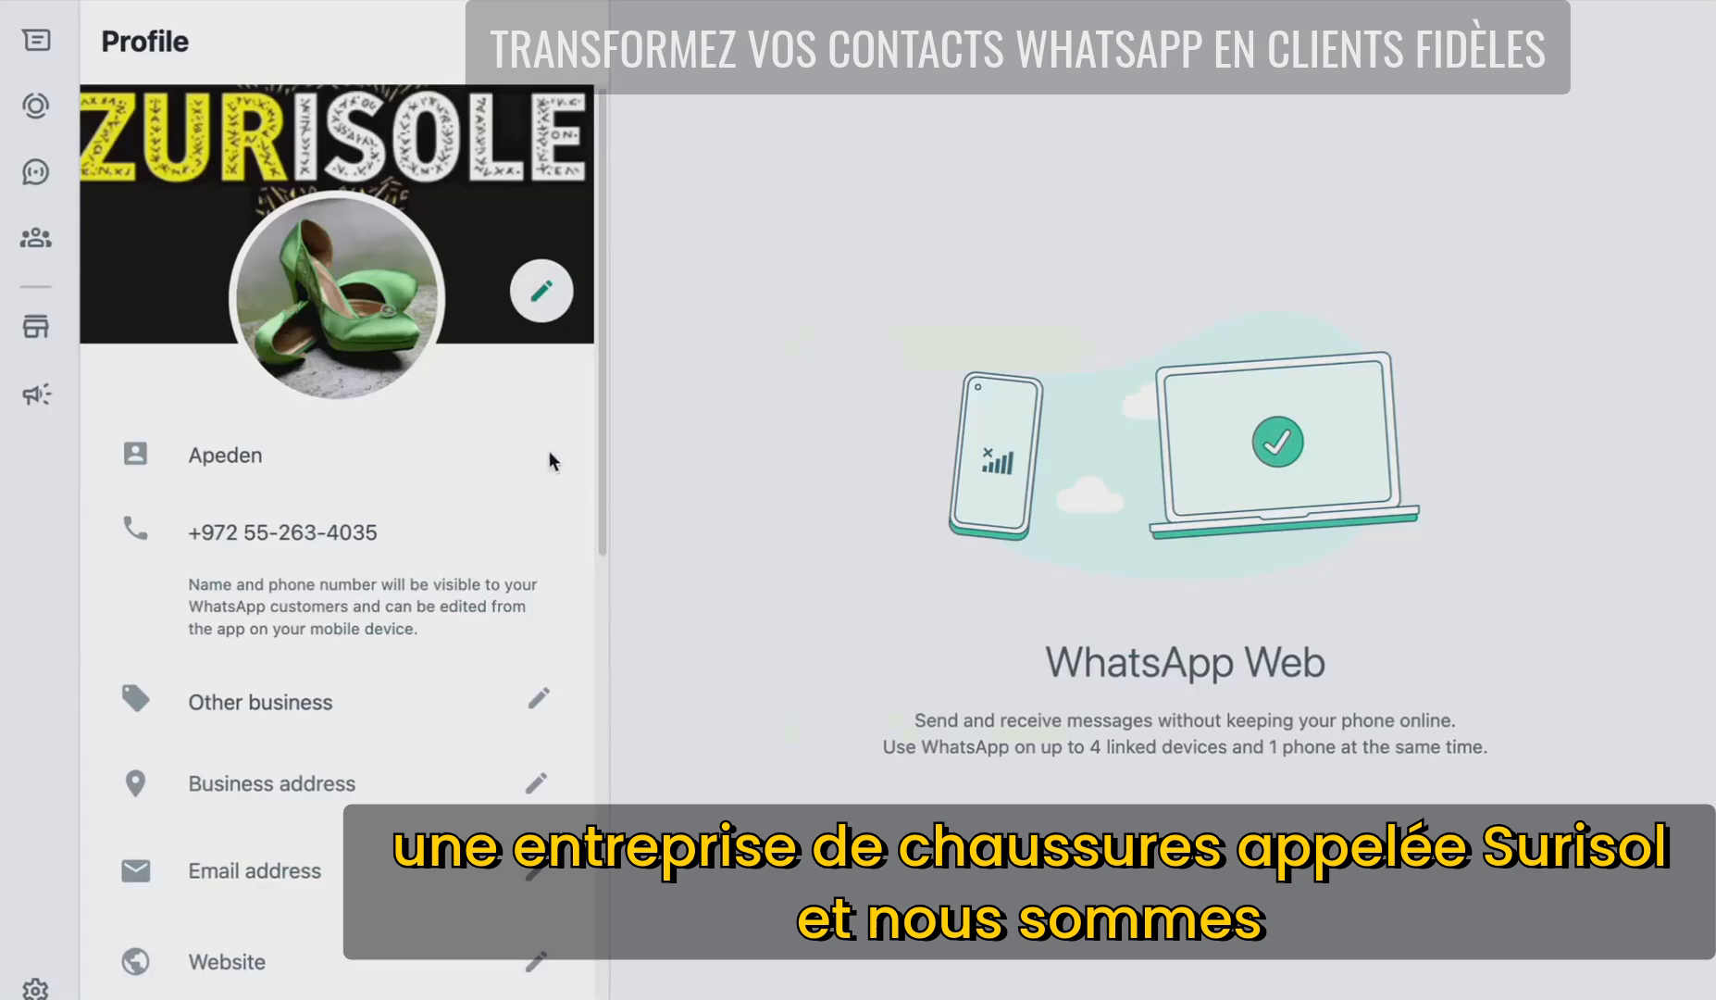
- Close the WhatsApp business profile and go back to the chats list
key(Escape)
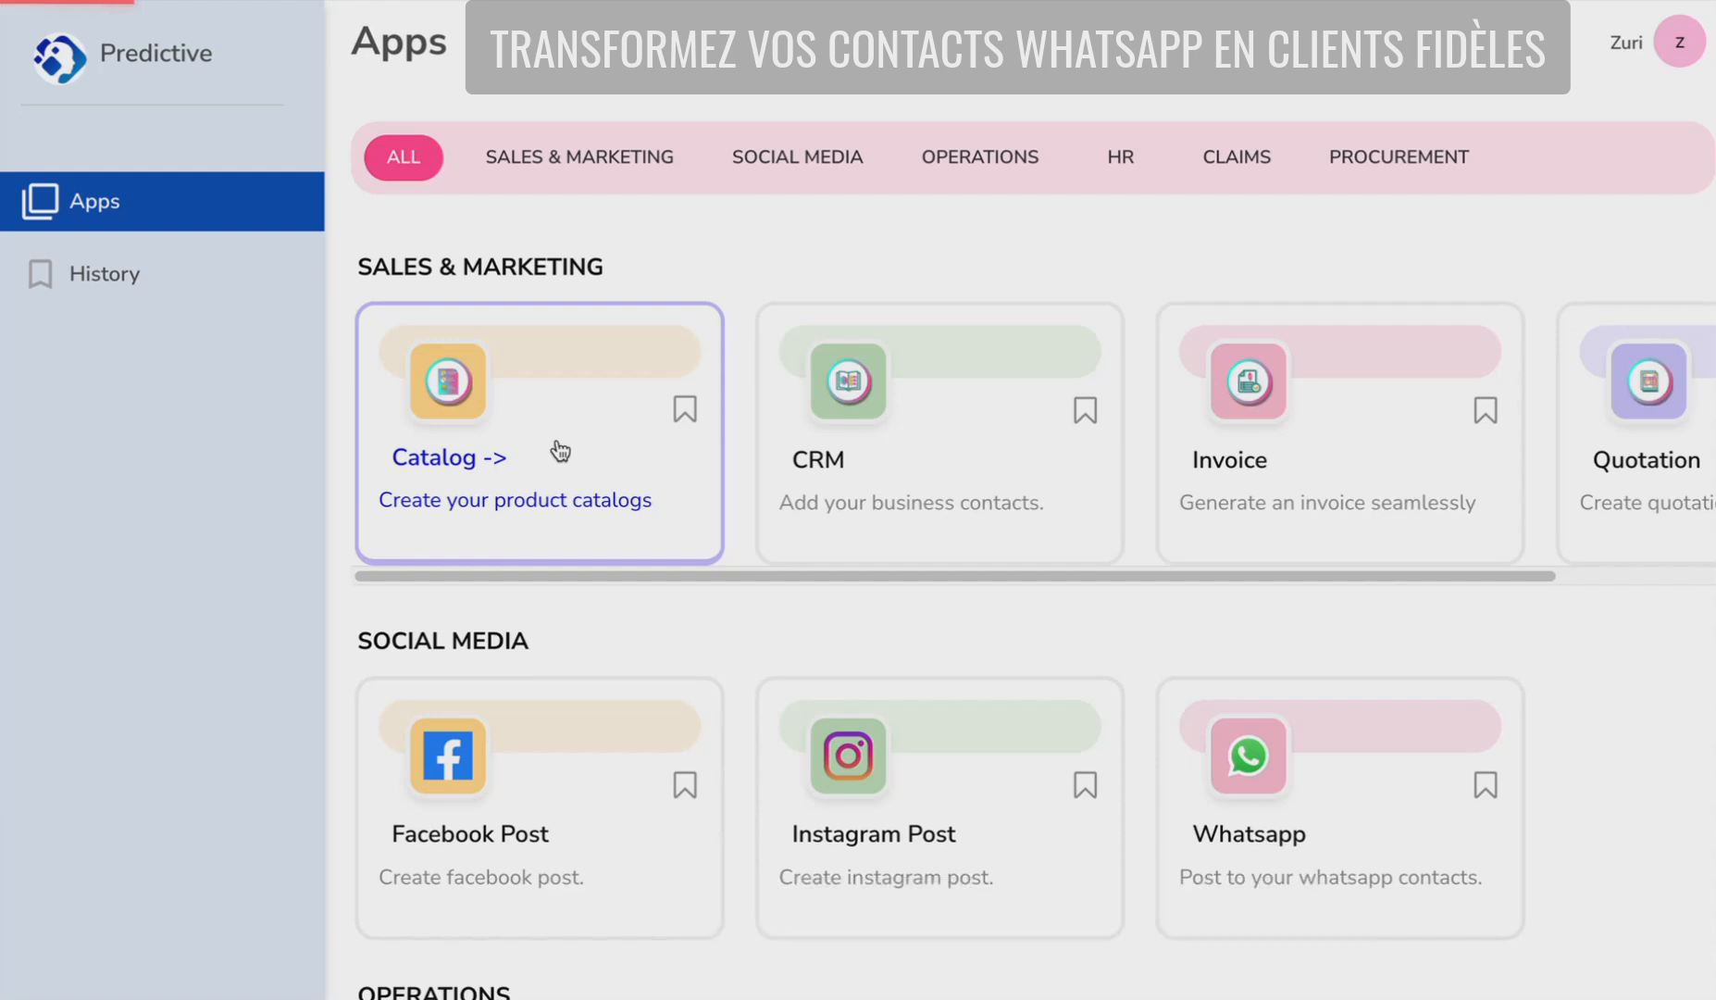
- Start a product catalog titled 'New Arrival of shoes' with sector 'shoes'
click(556, 441)
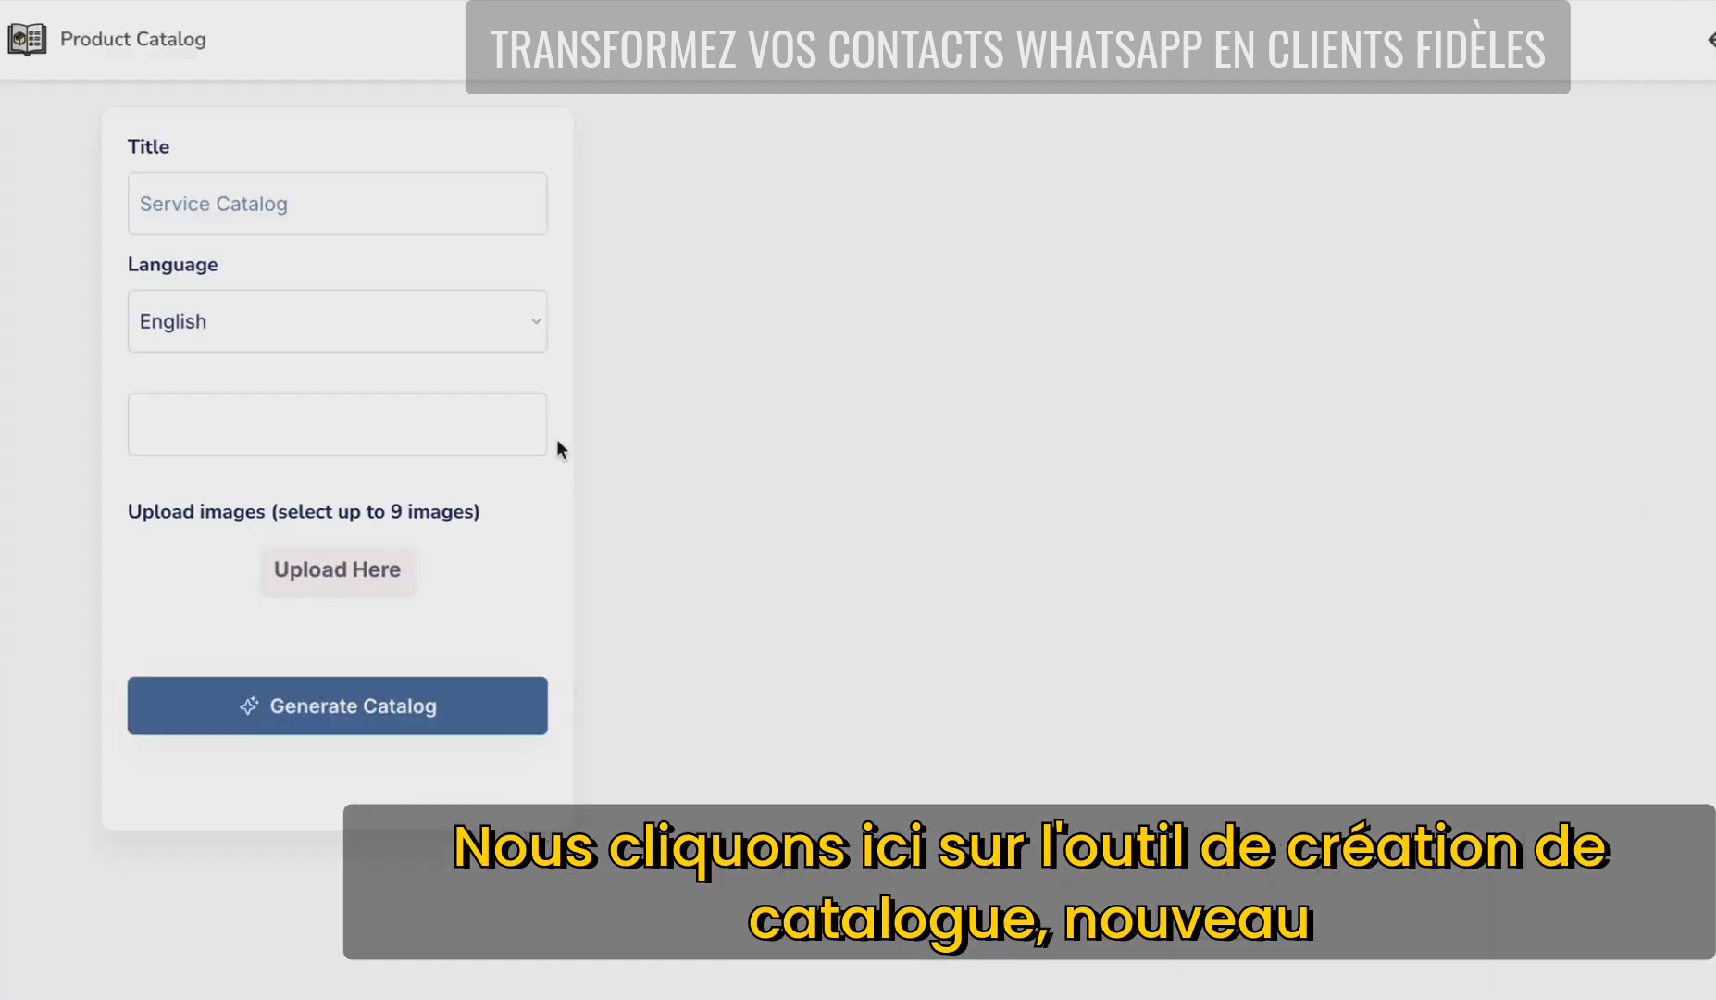
click(337, 203)
text(New Arriv)
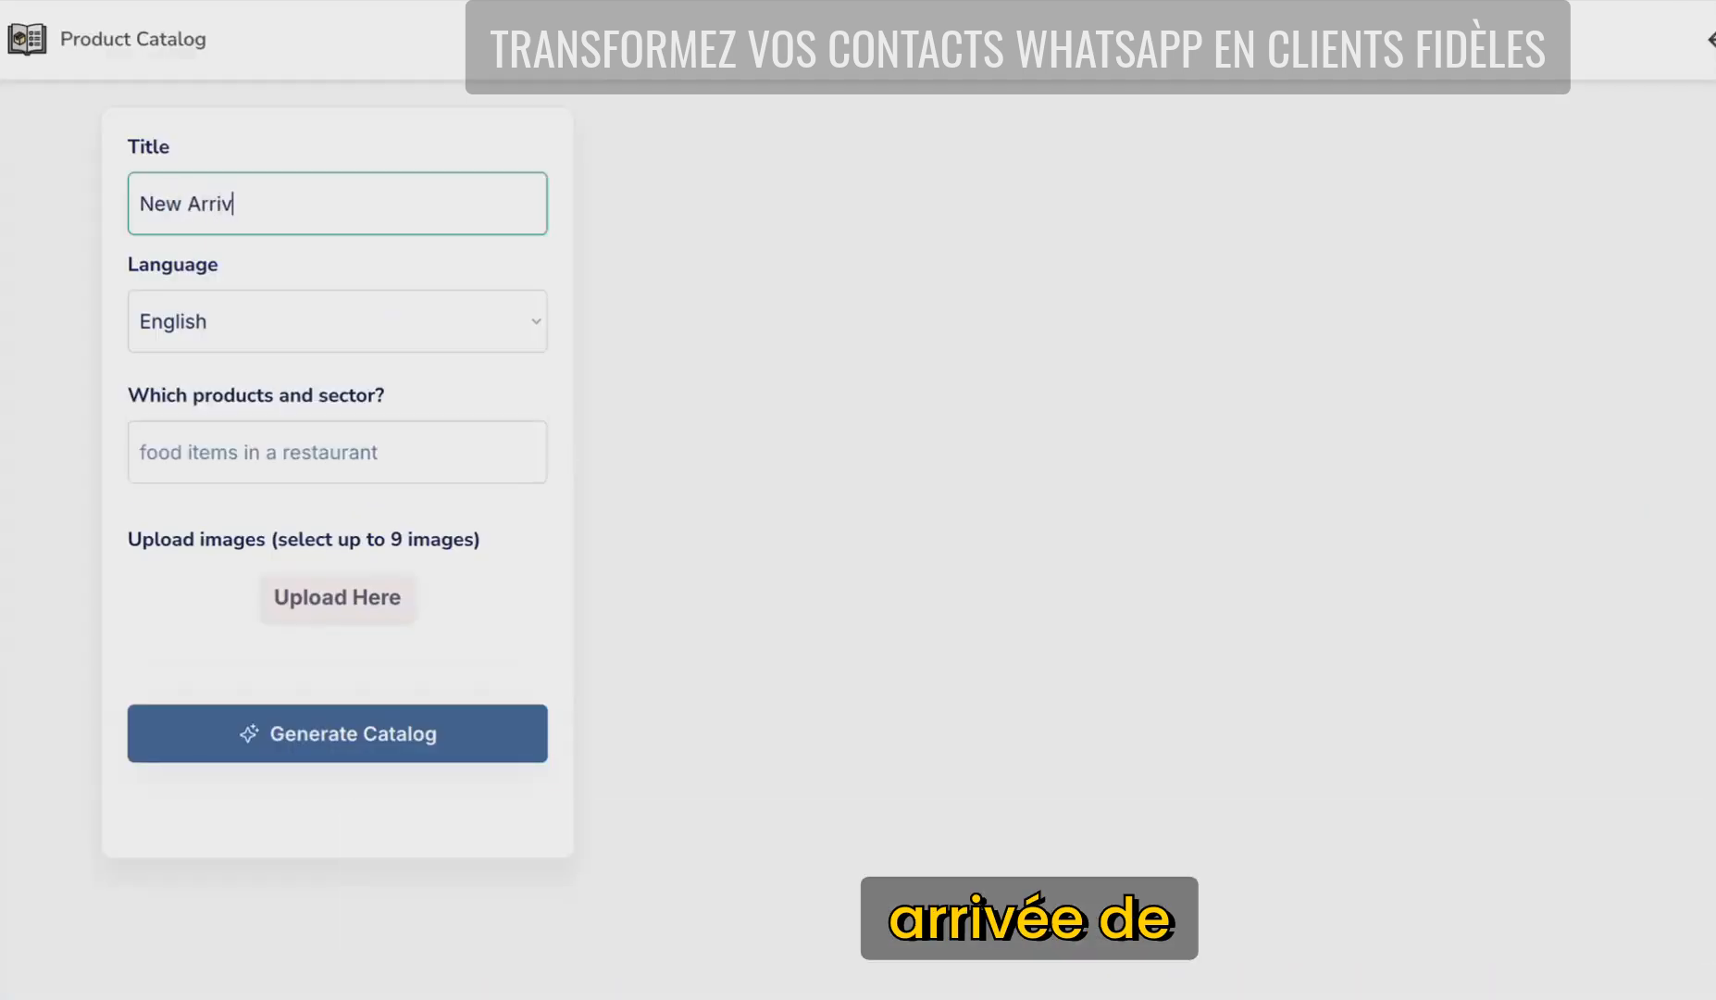
text(al of shoes)
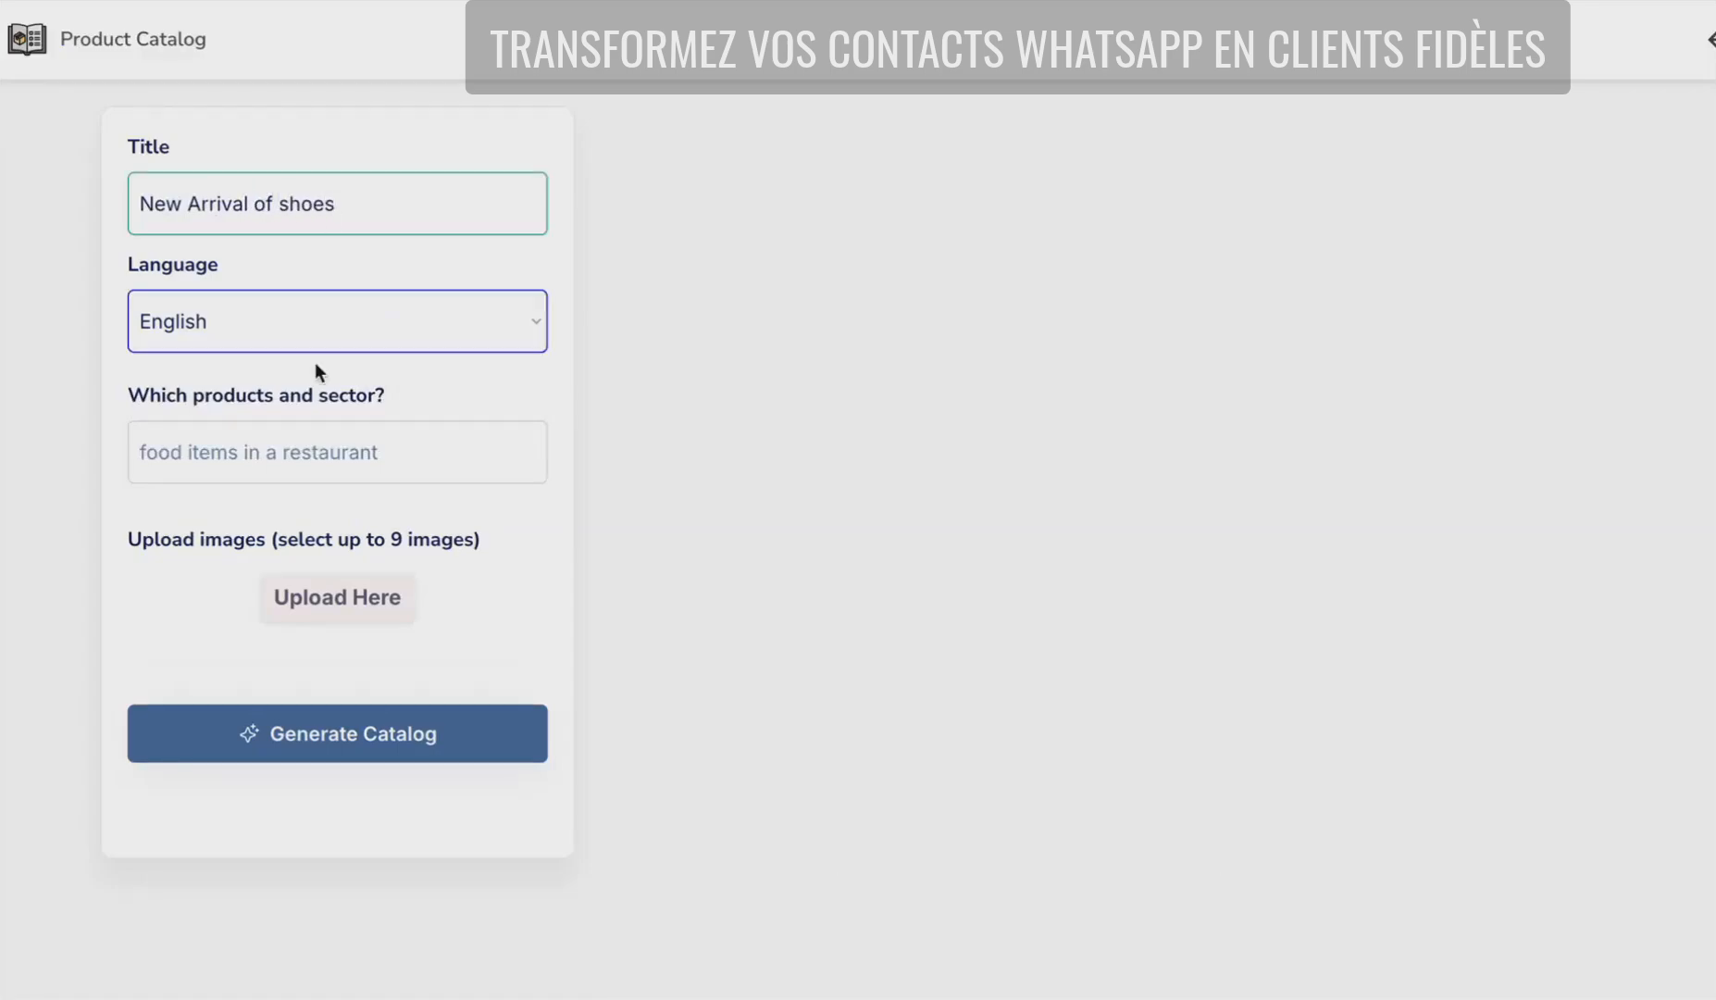
click(305, 457)
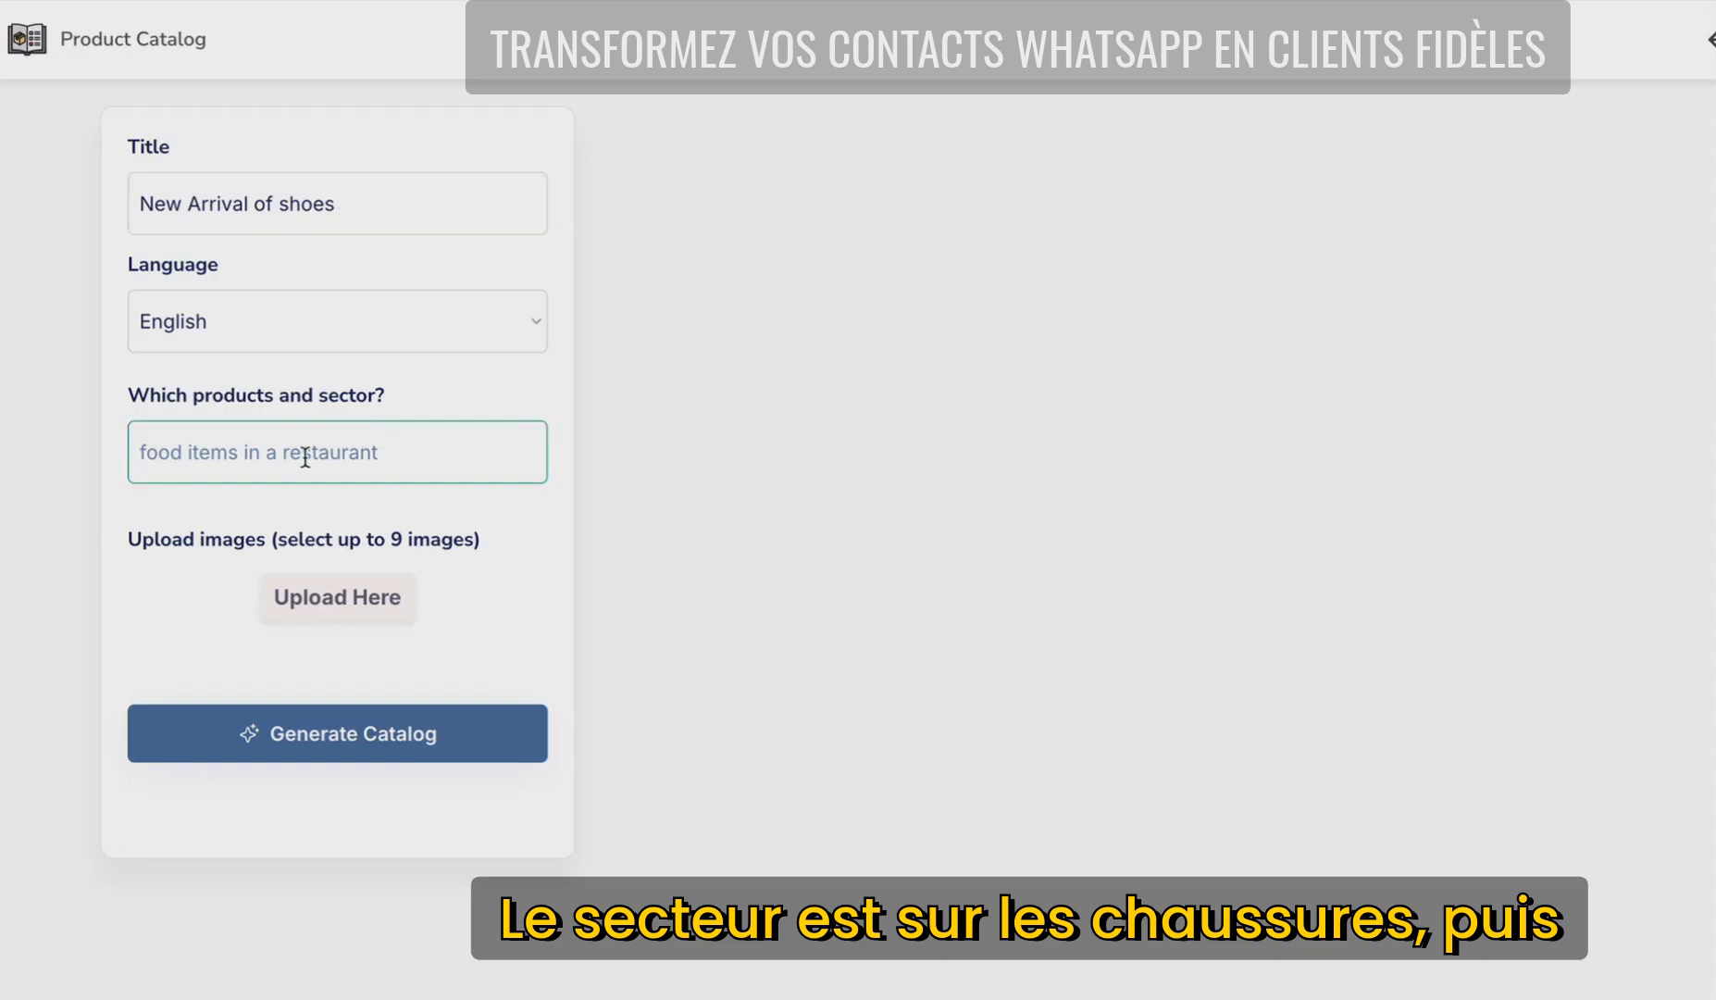
text(shoes)
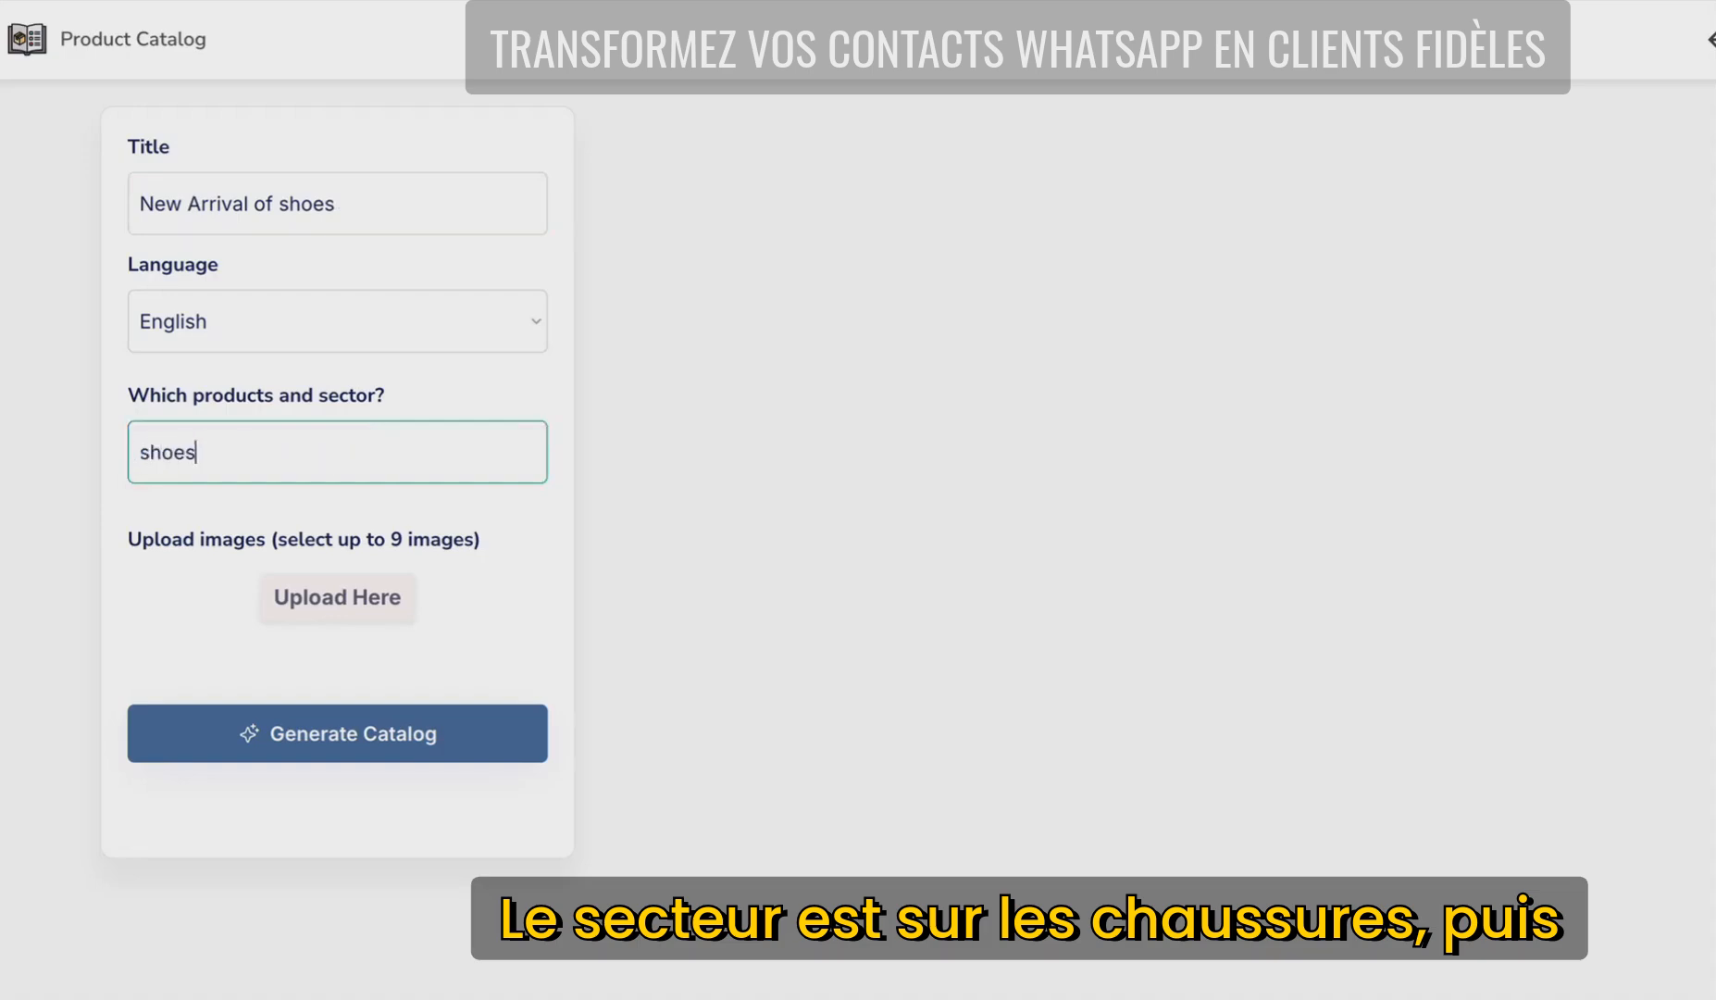
- Upload all six Chaussure shoe photos to the catalog
click(332, 603)
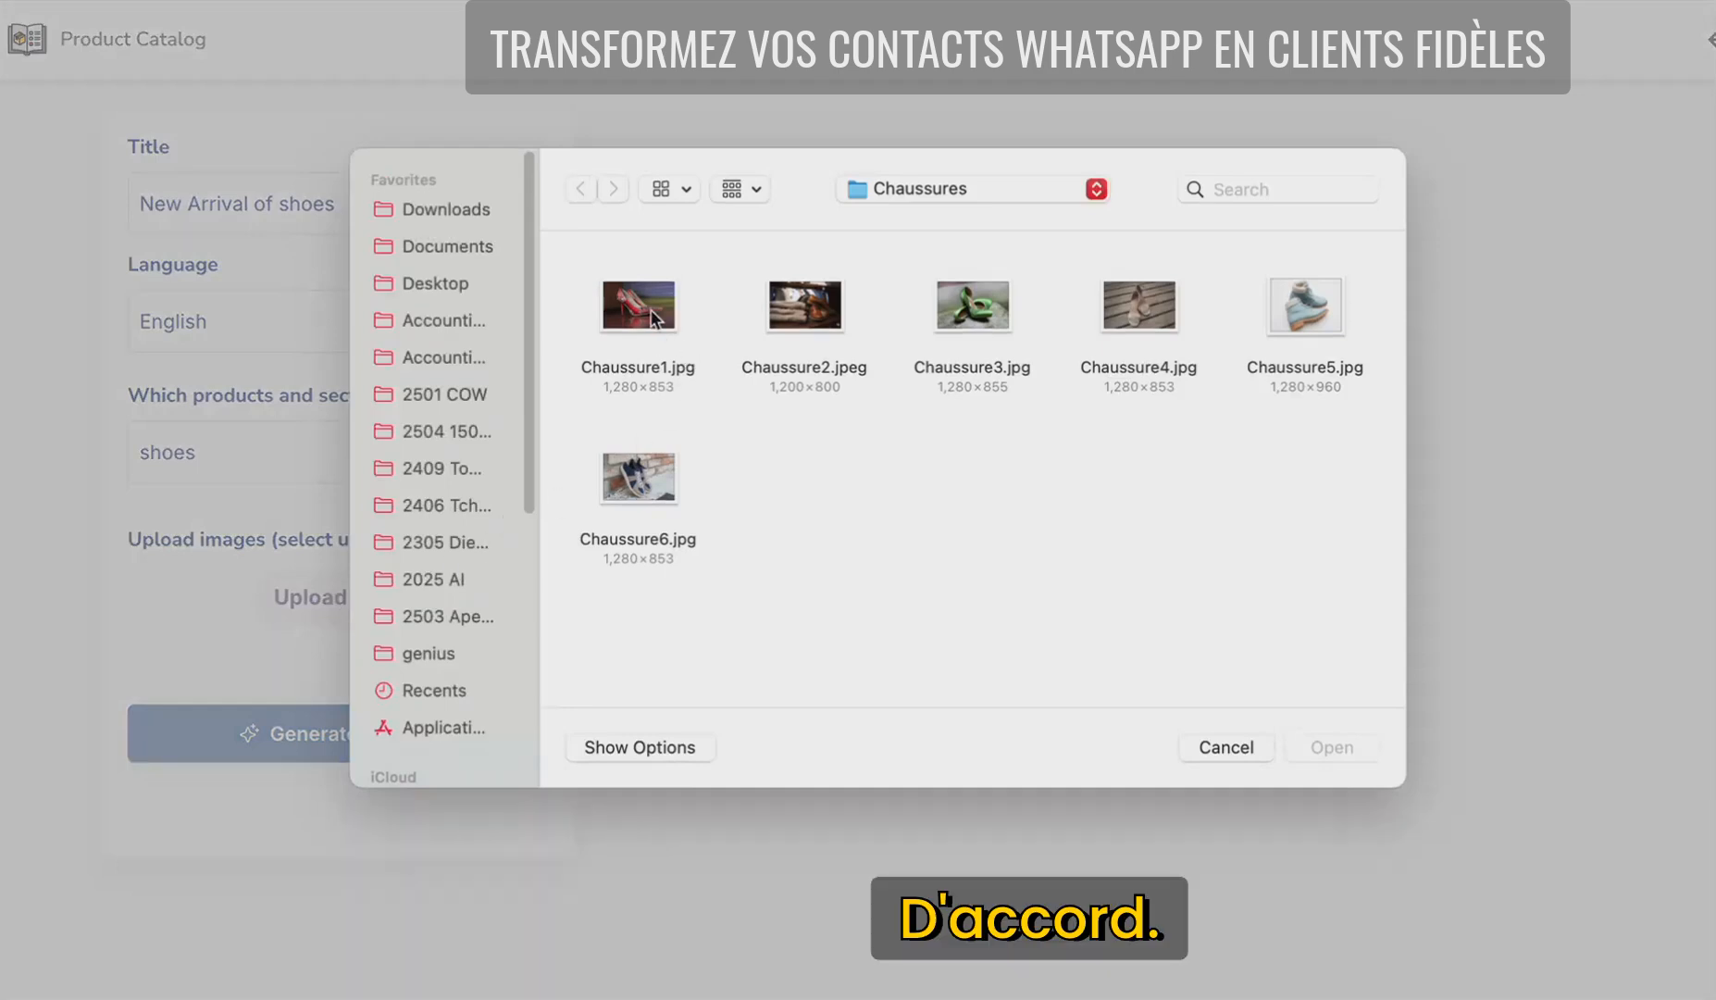
drag(582, 265, 1342, 546)
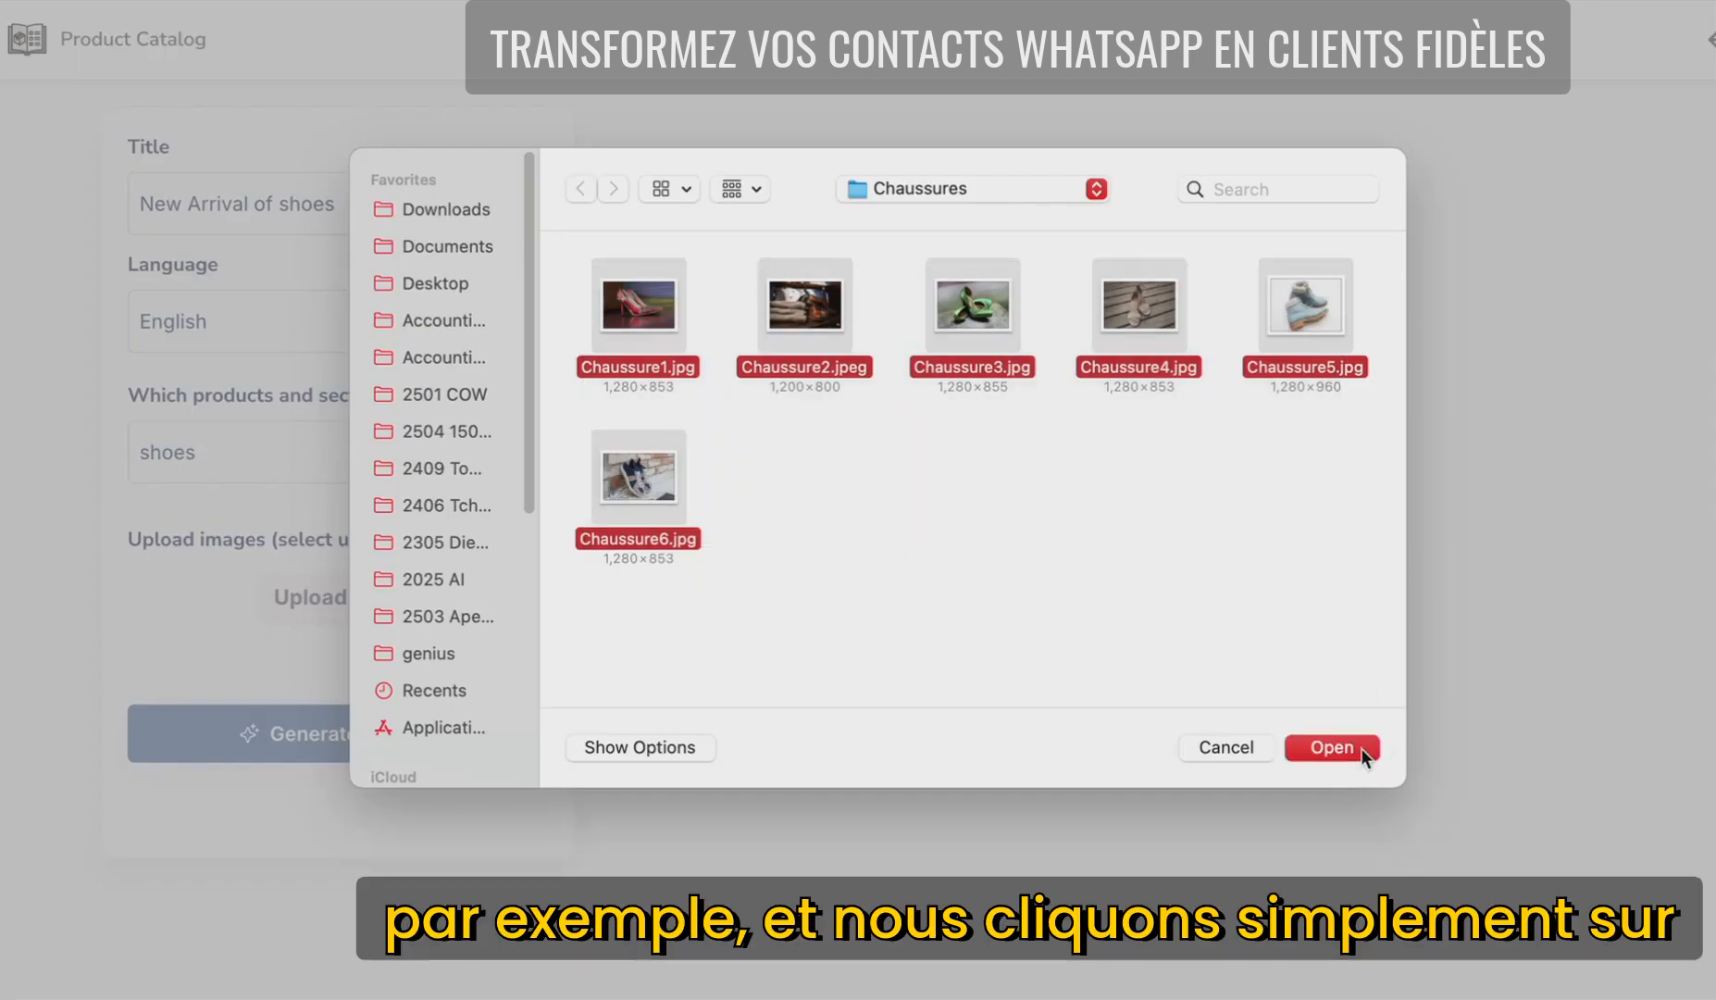
click(1331, 747)
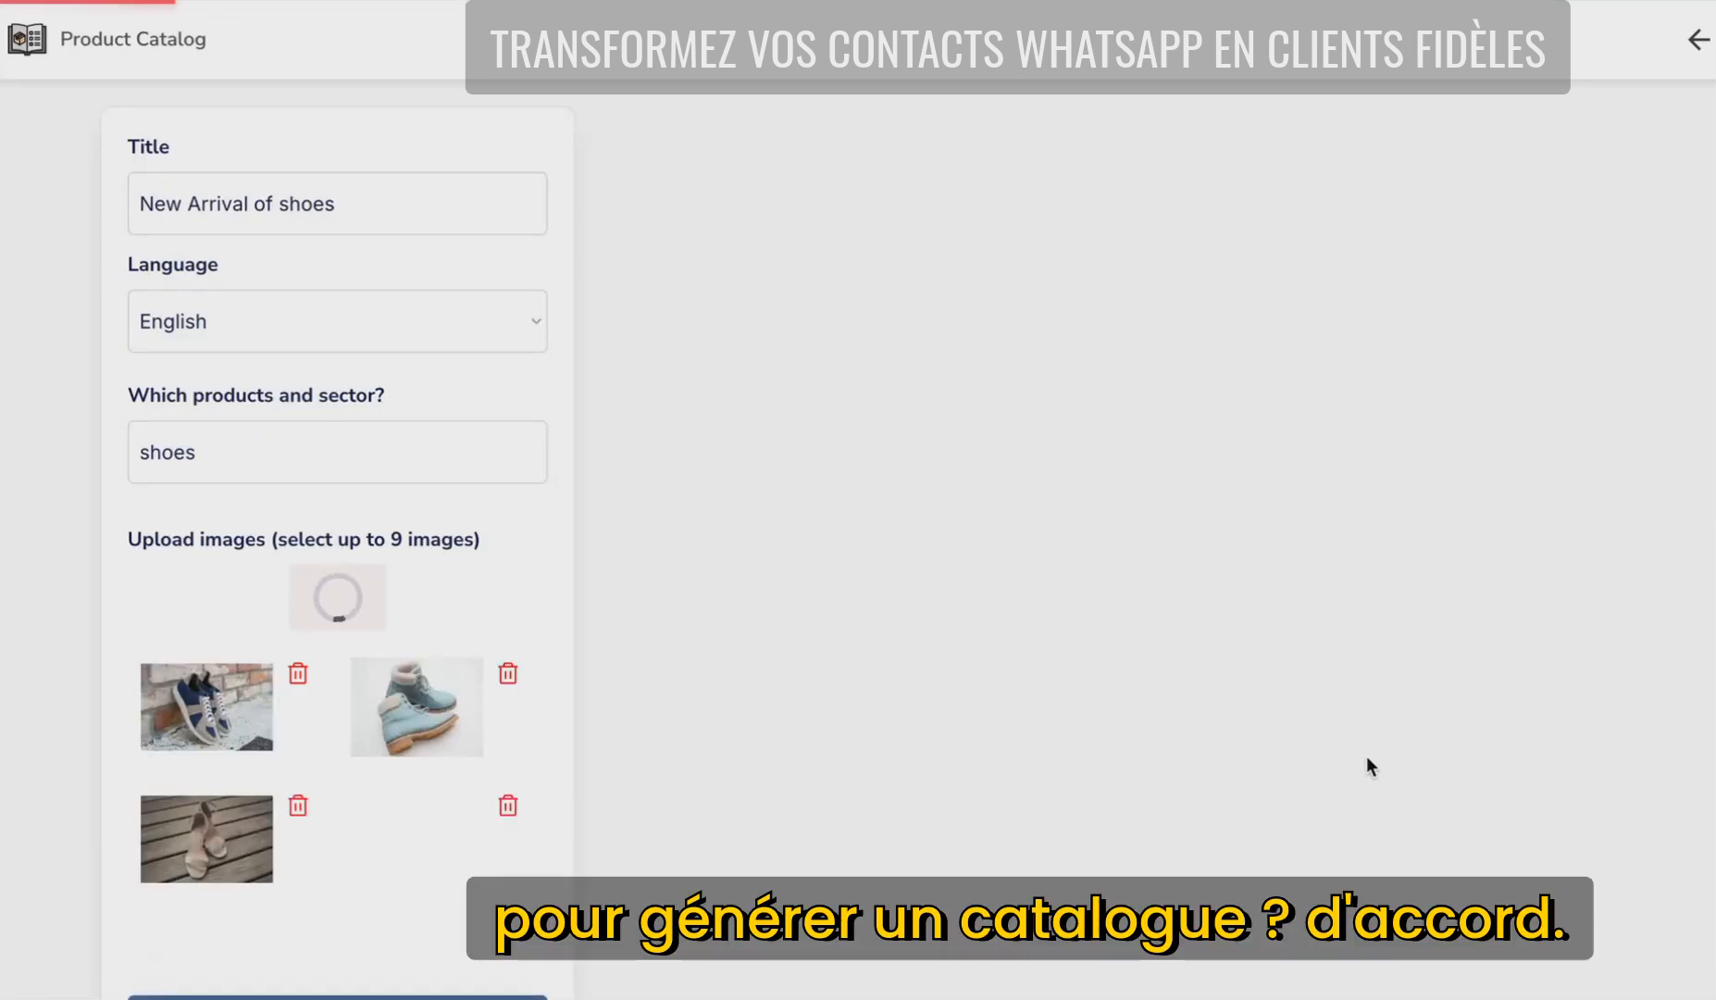
- Review the six generated STRIDE IN STYLE shoe cards and apply the pink gradient background
scroll(333, 909, down, 3)
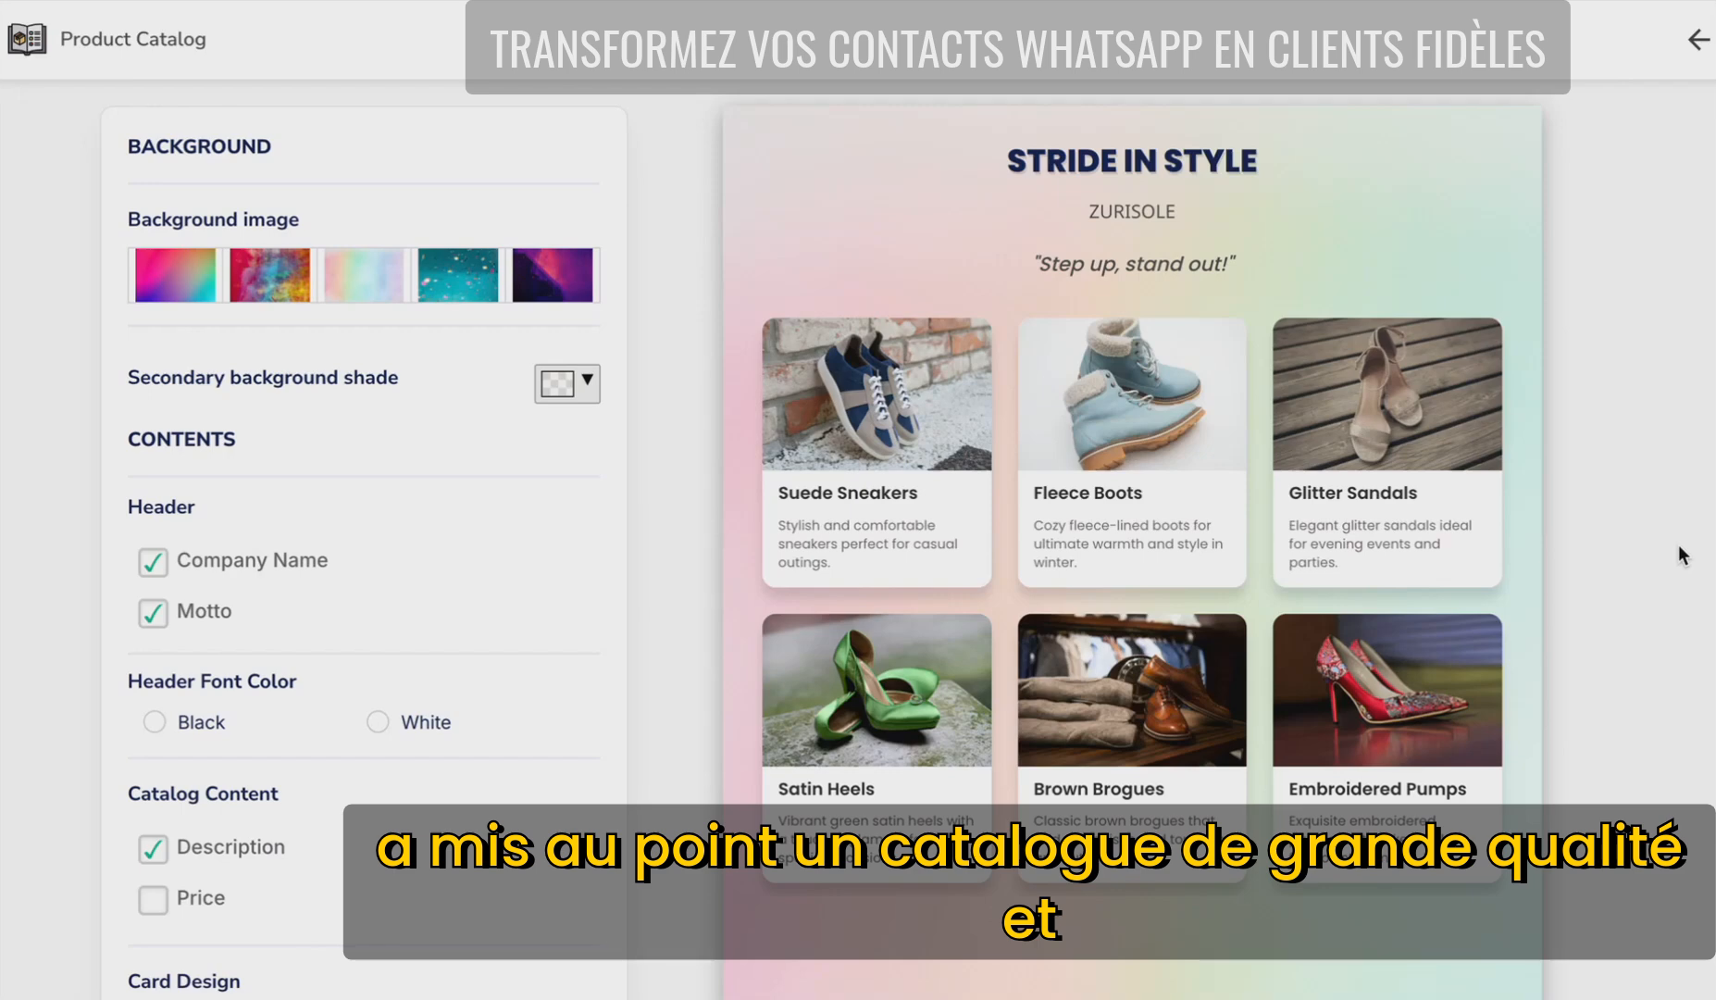
mouse_move(930, 526)
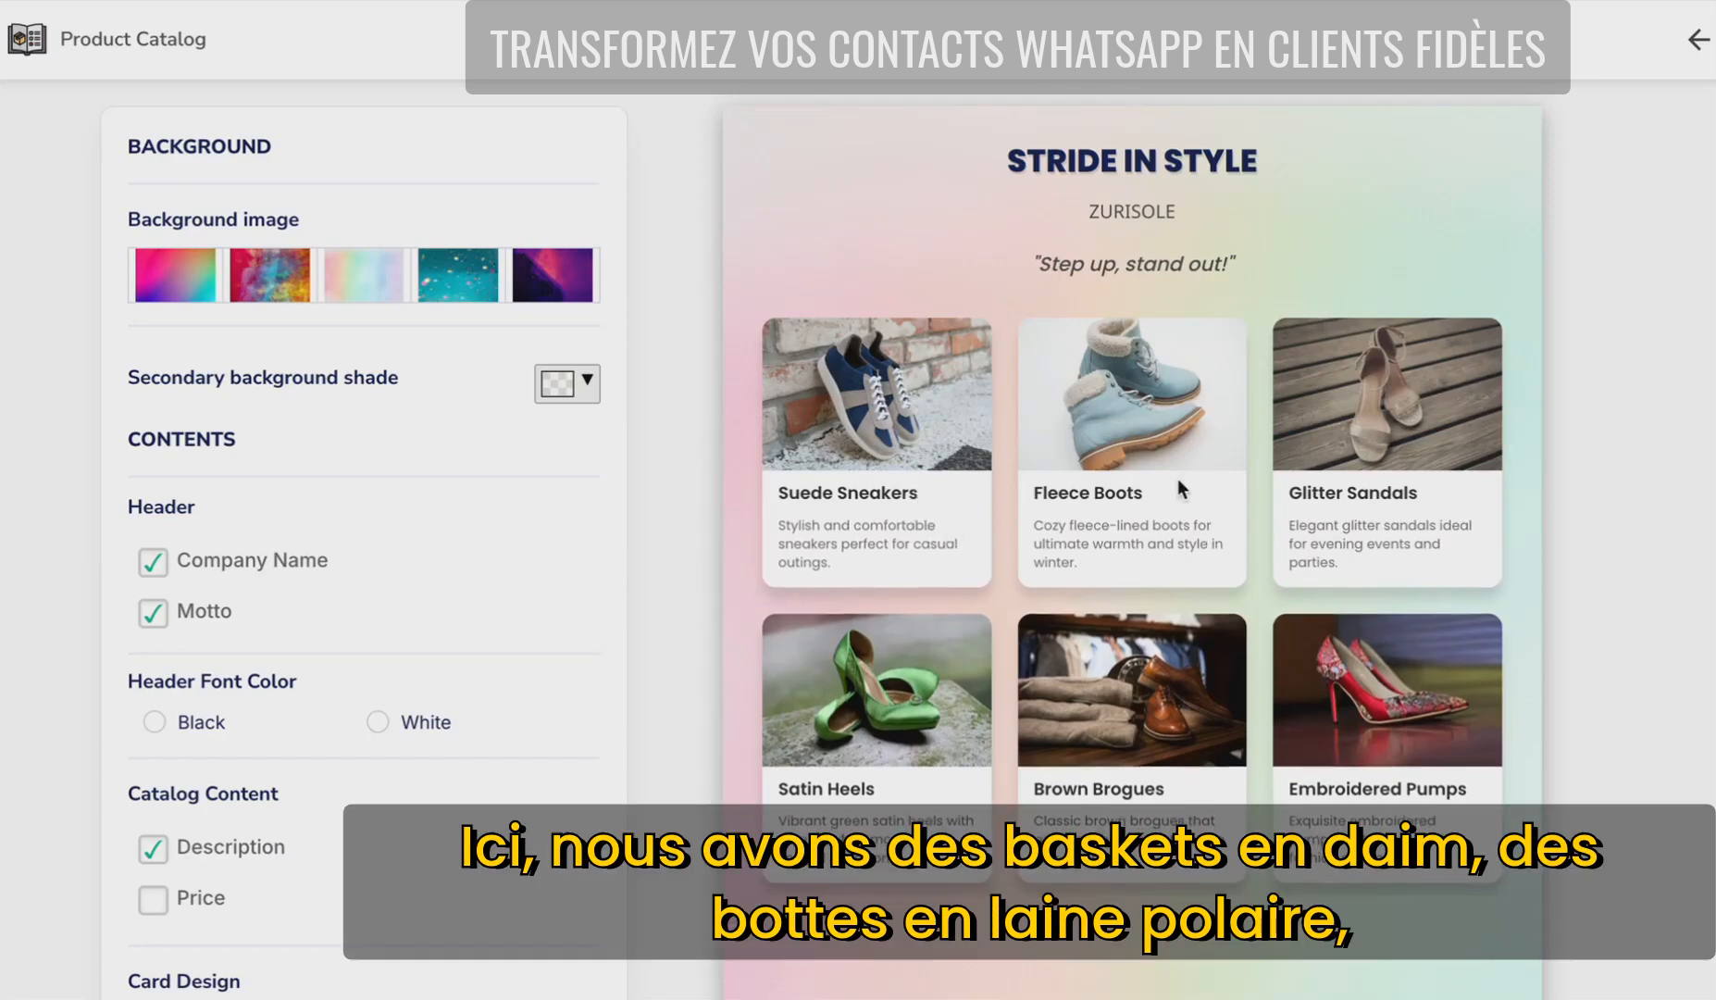
mouse_move(1444, 473)
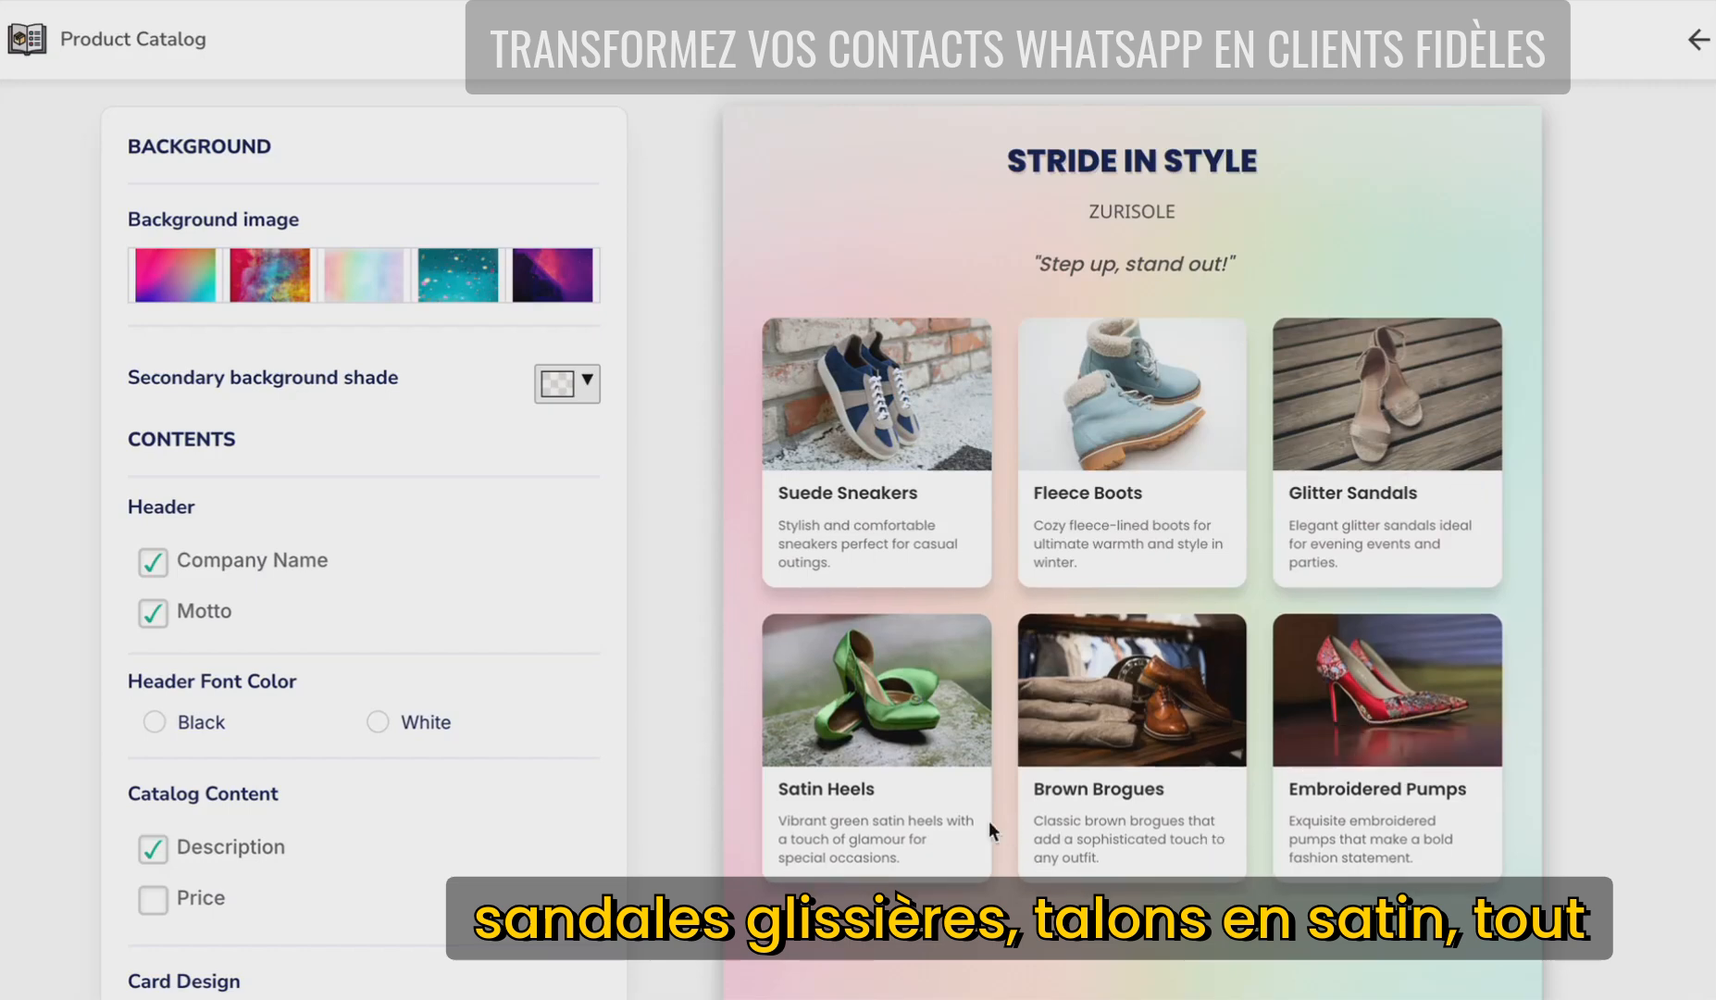
mouse_move(1297, 764)
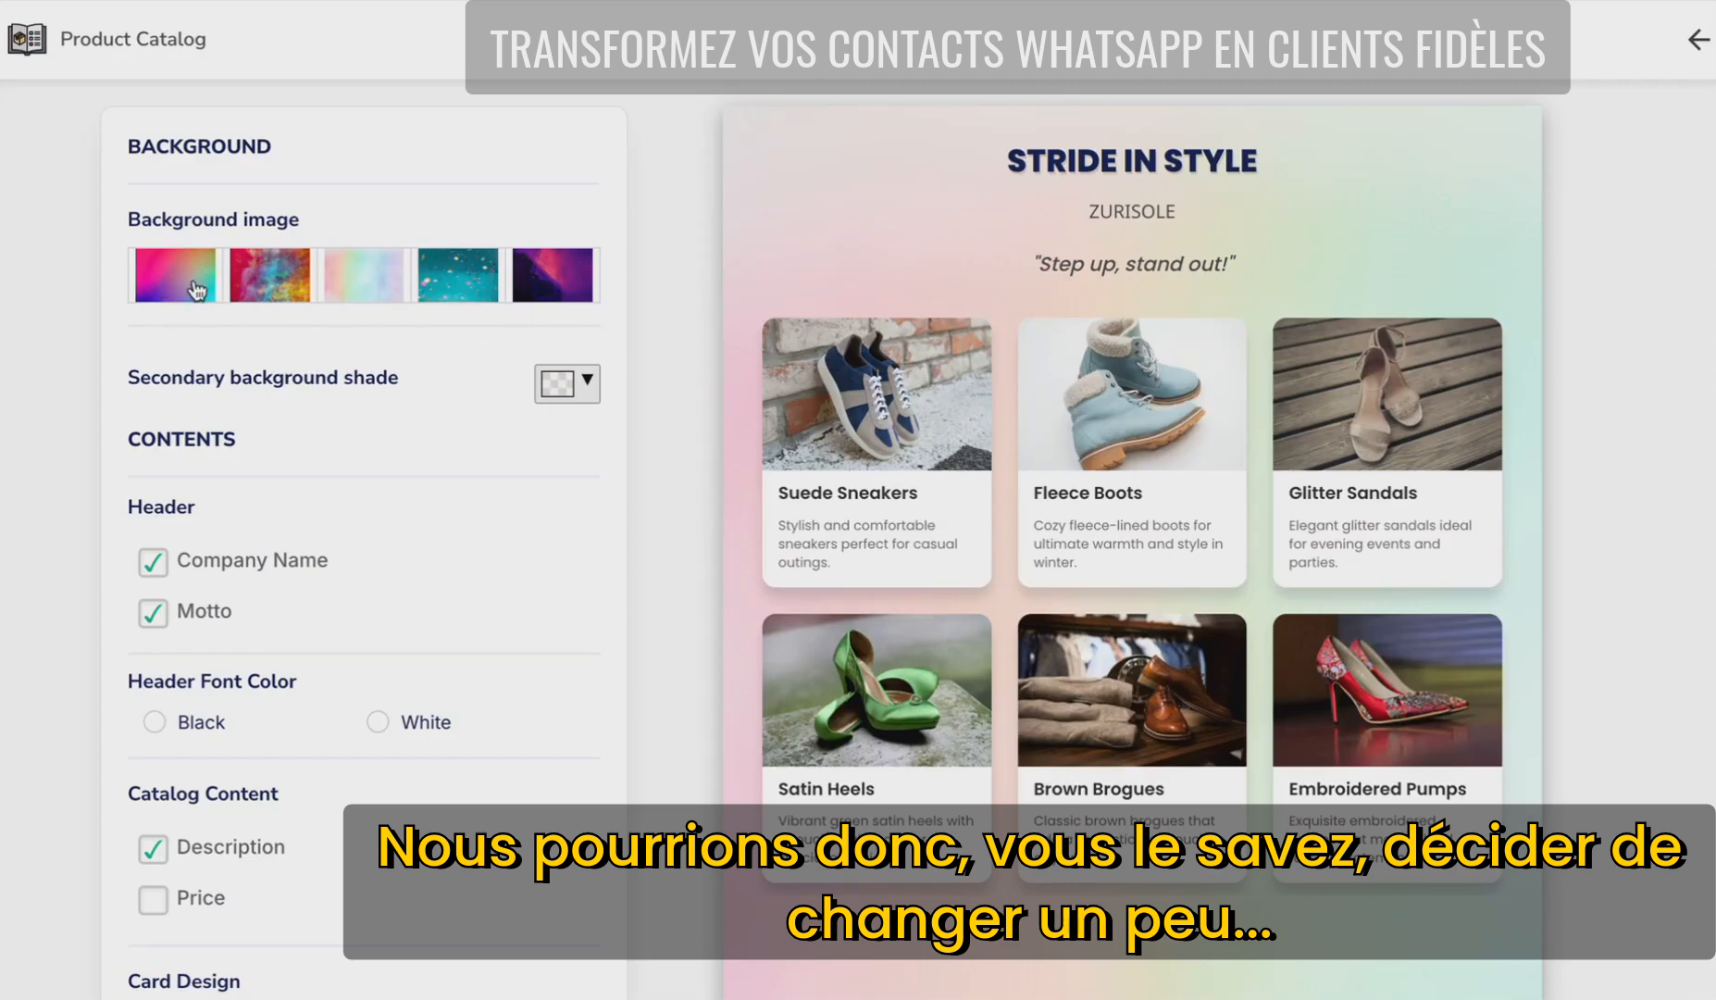
click(190, 287)
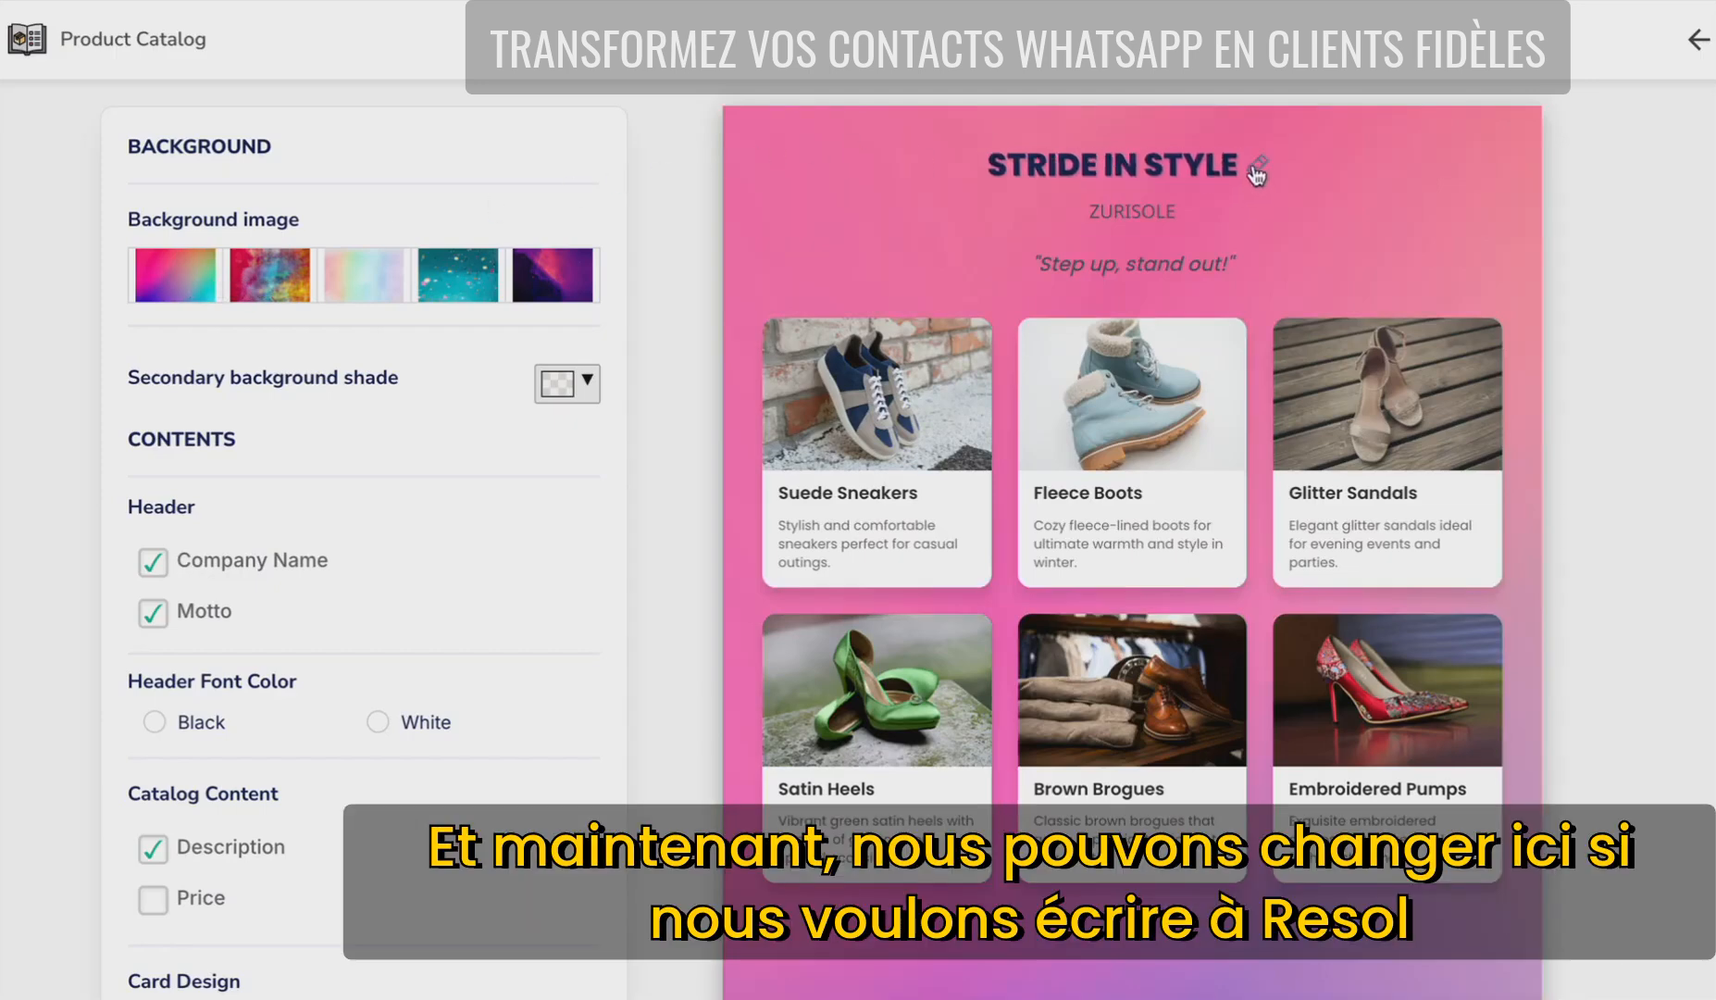
- Rename the catalog heading to ZURISOLE and remove the repeated company name
click(1255, 168)
key(ctrl+a)
text(ZURISOLE)
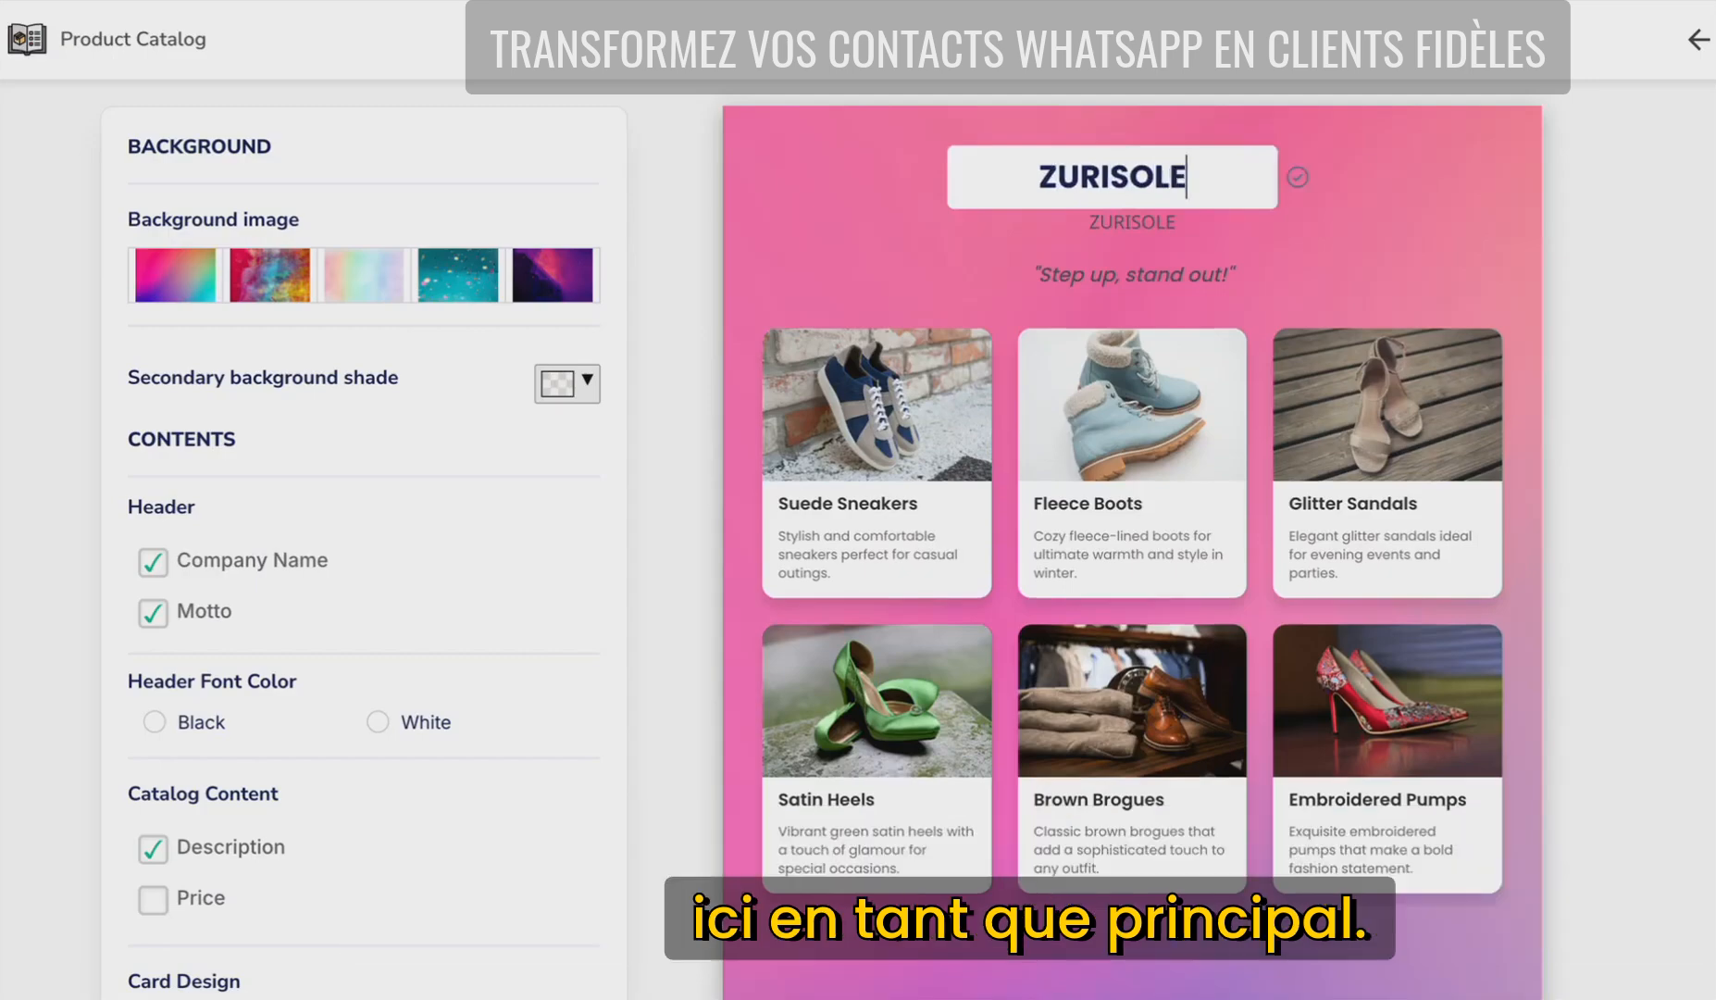
click(1366, 204)
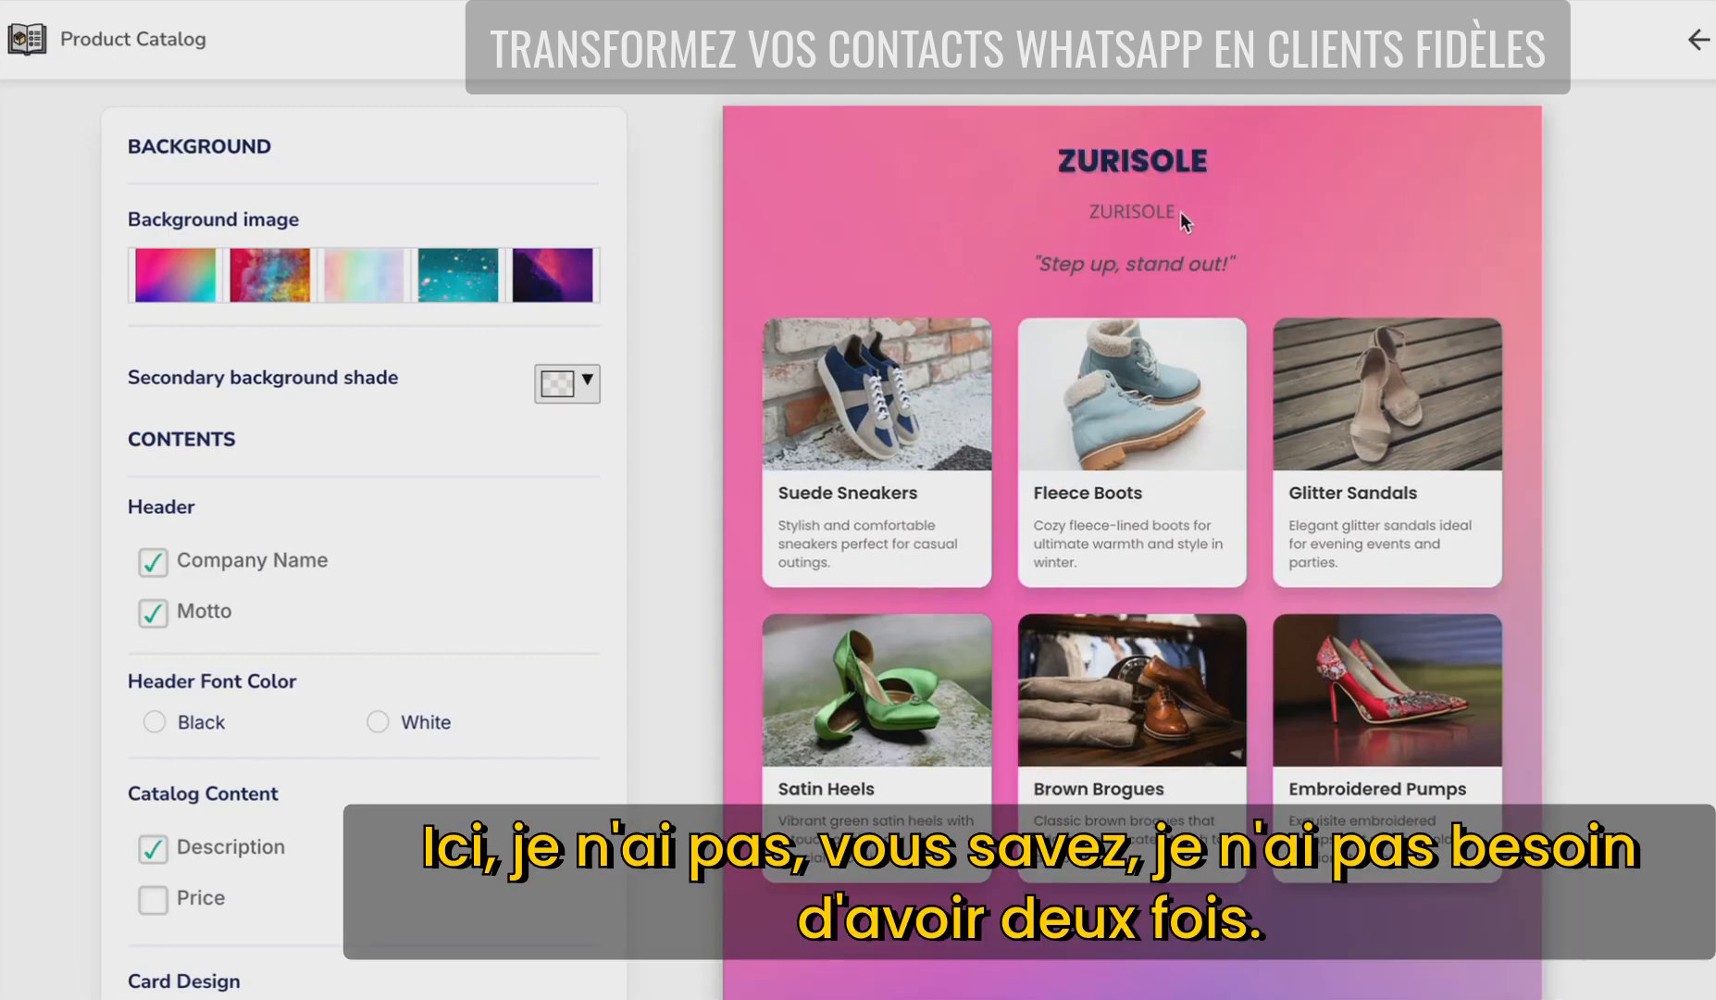
click(154, 562)
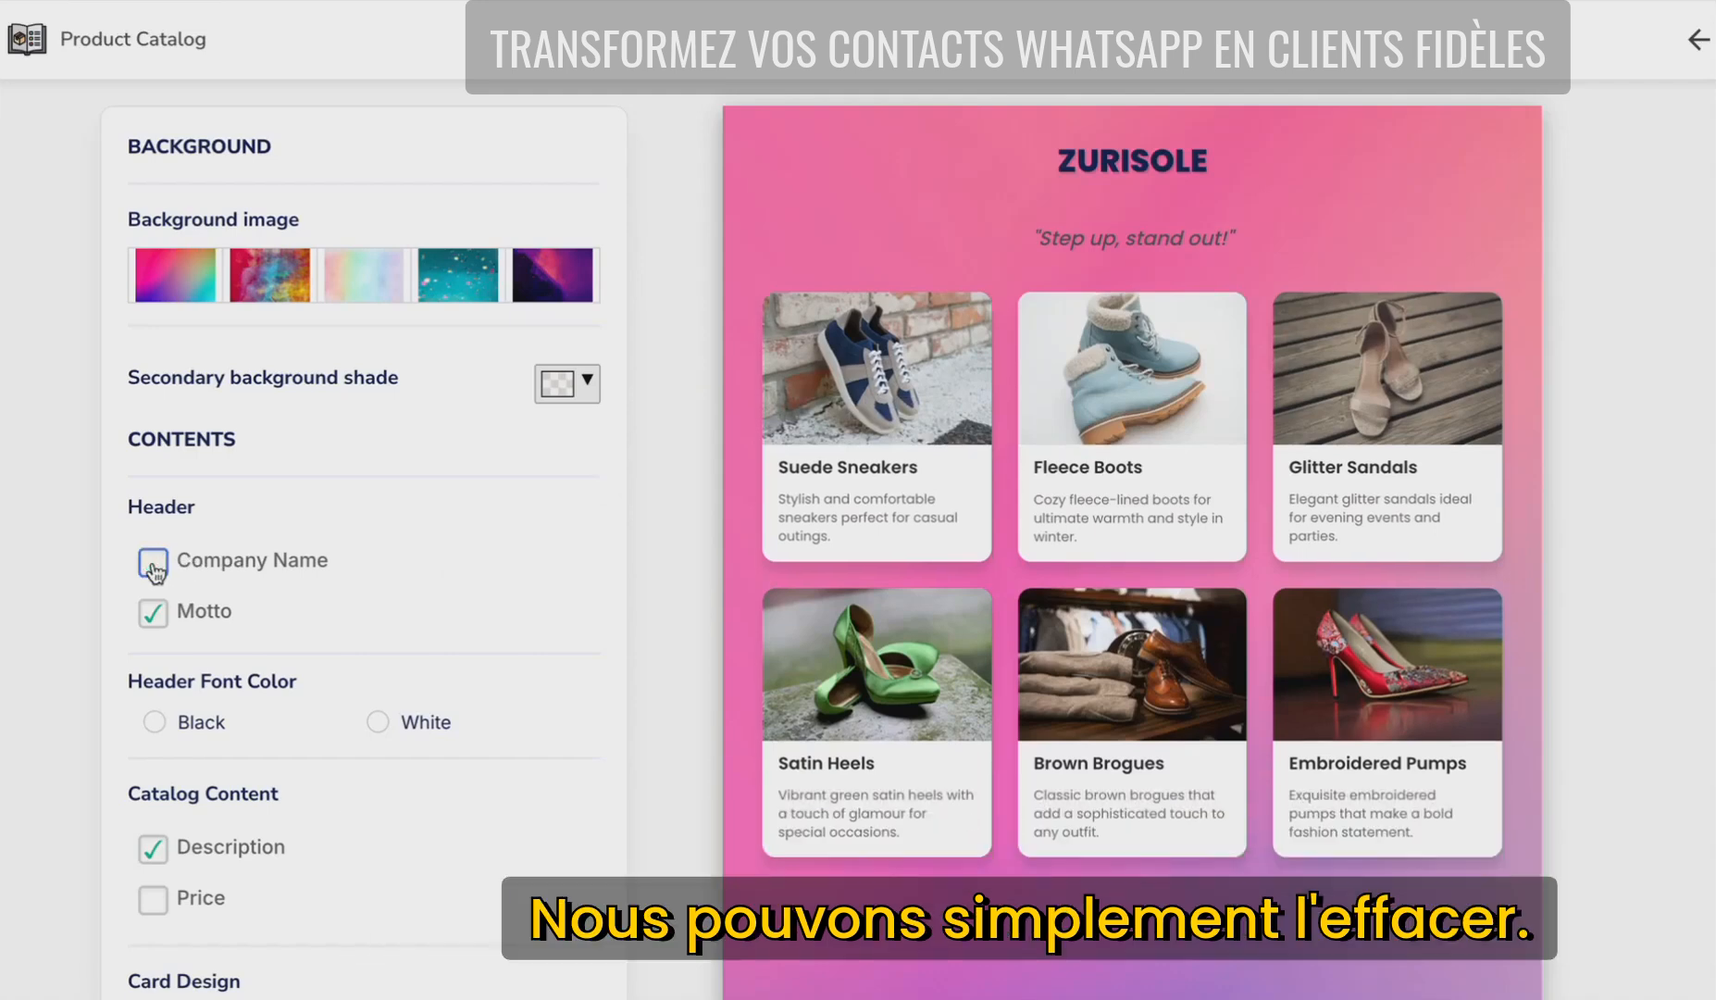
- Set the motto to 'Summer Collection is here: 30% off' and use the pastel gradient background
click(1110, 239)
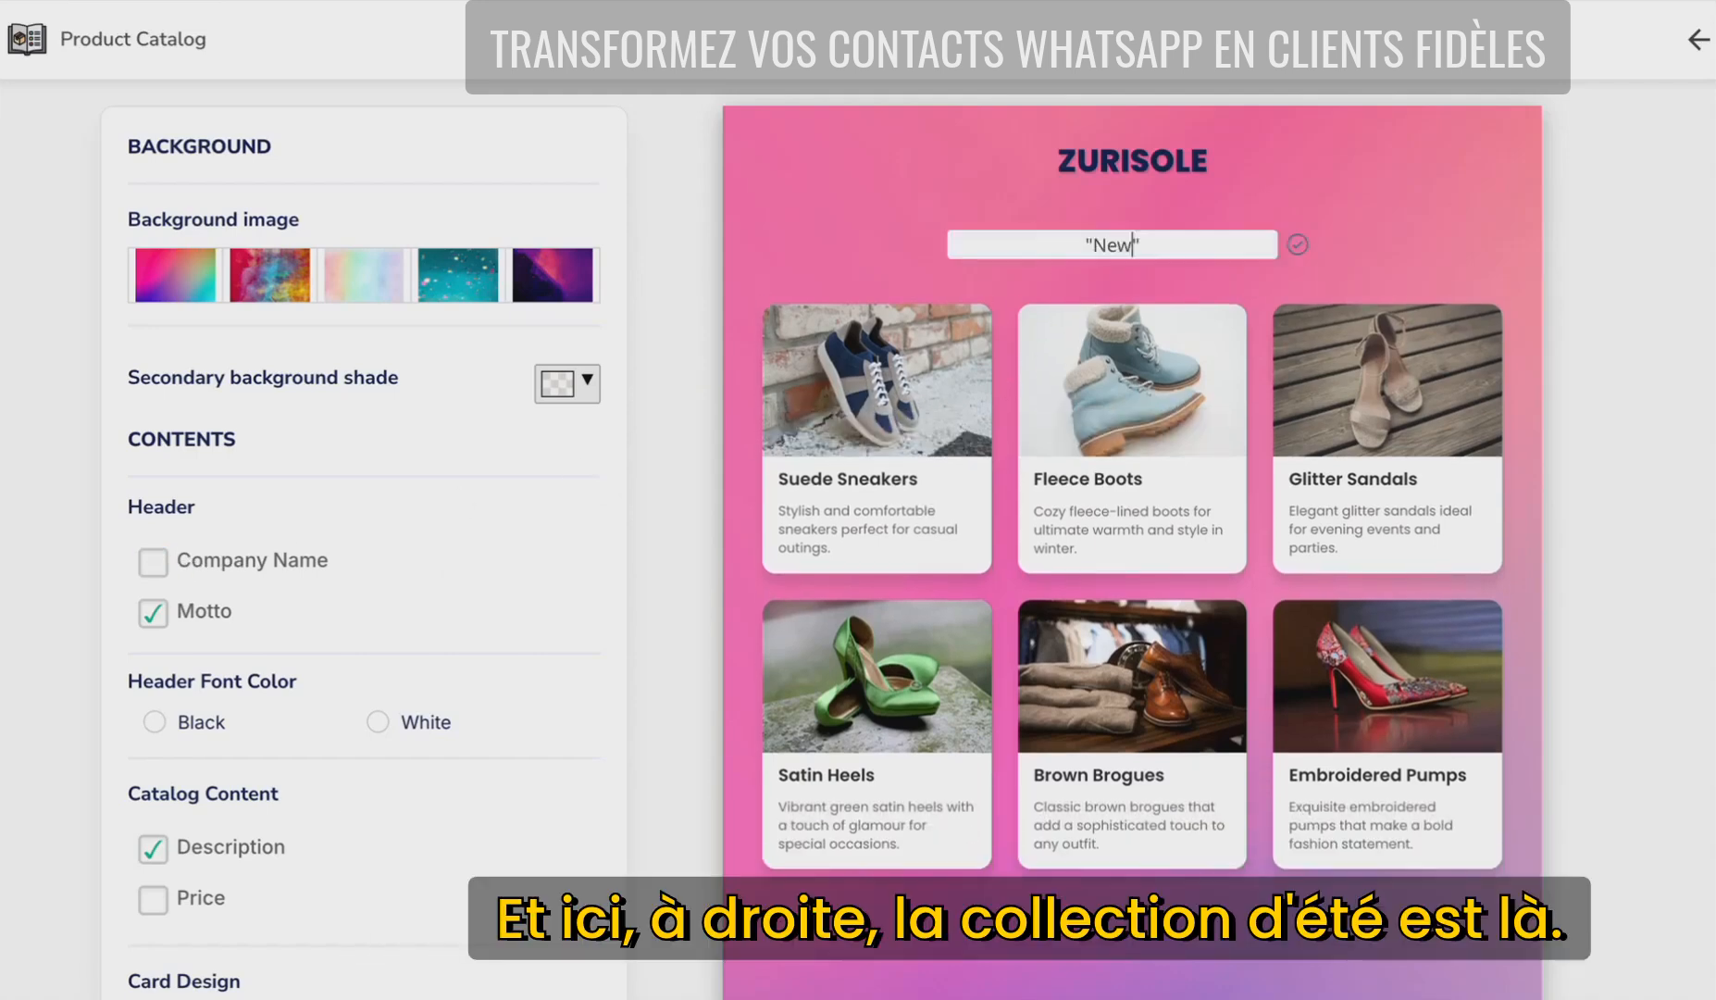
text(Summer Collection i)
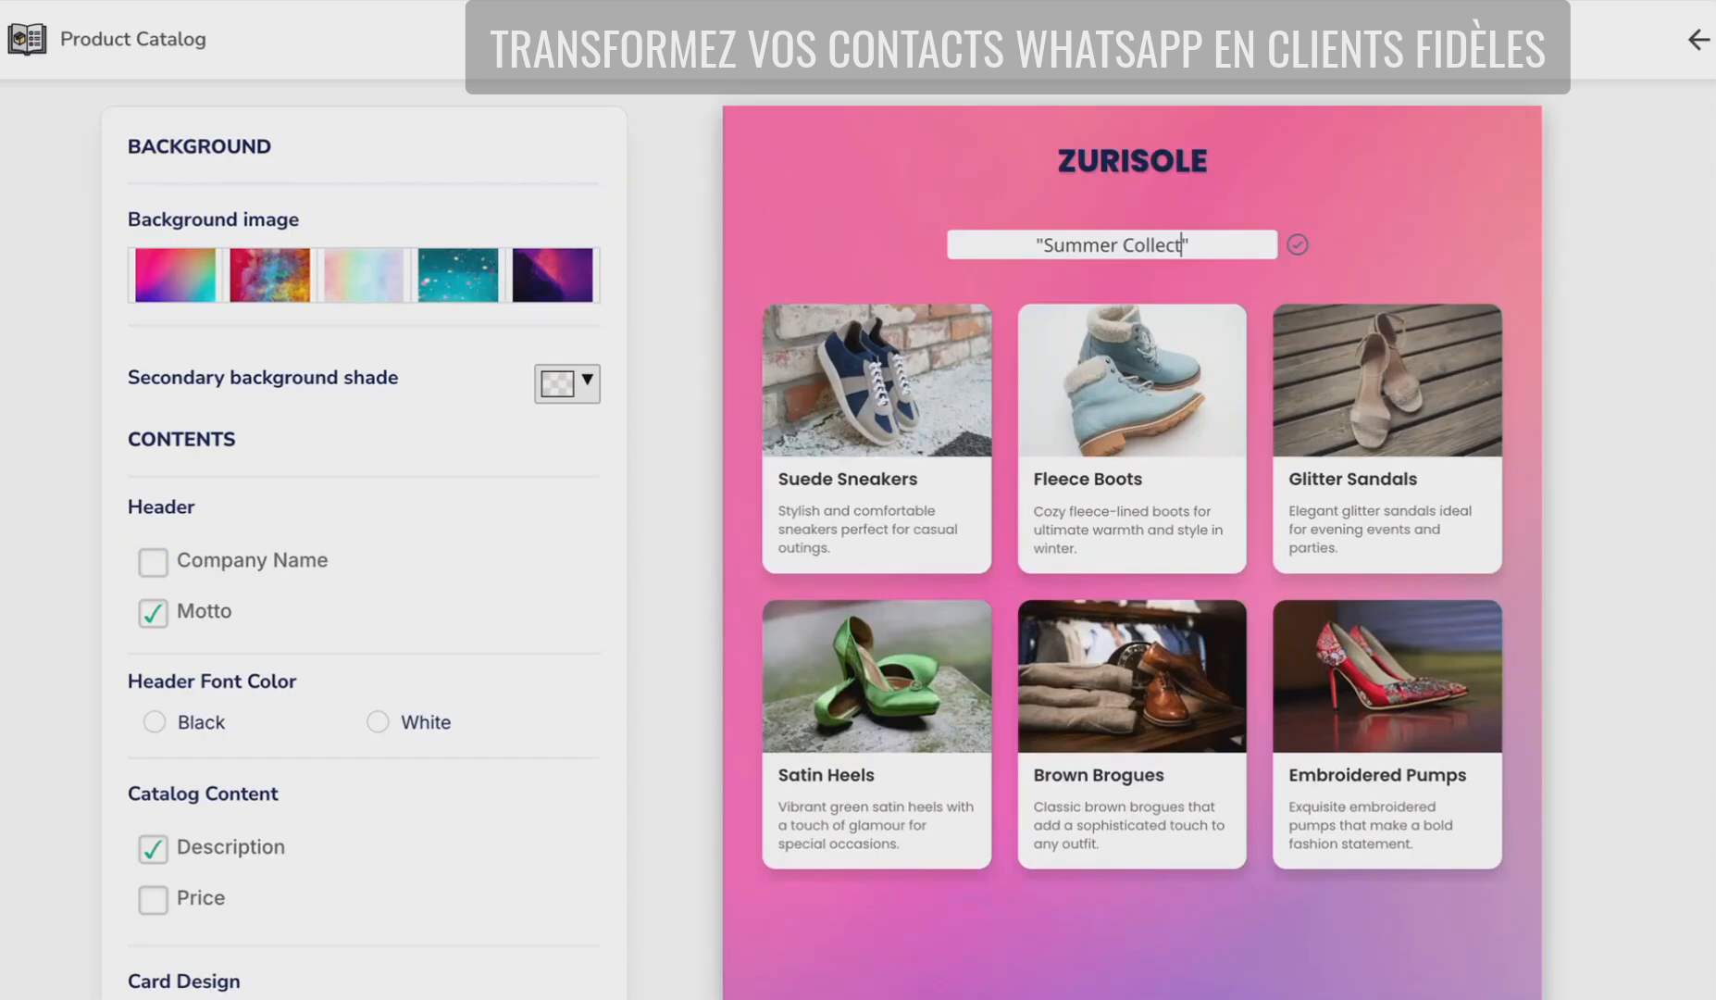
text(s here: )
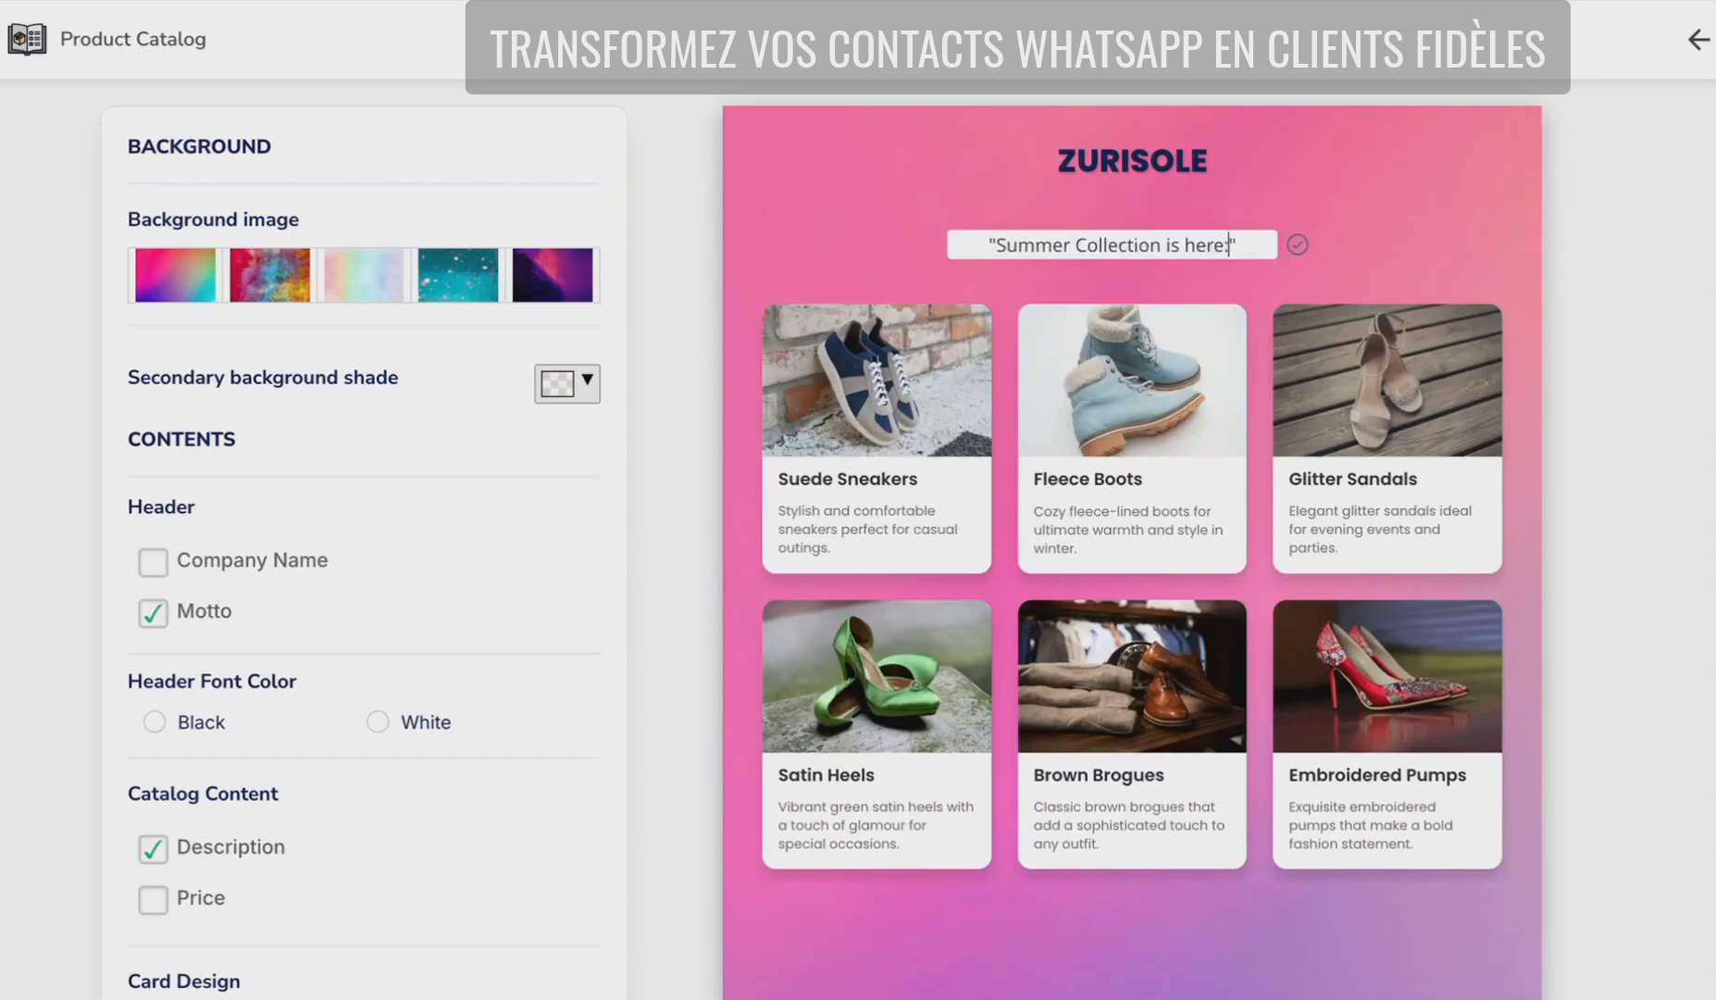
text(30% off)
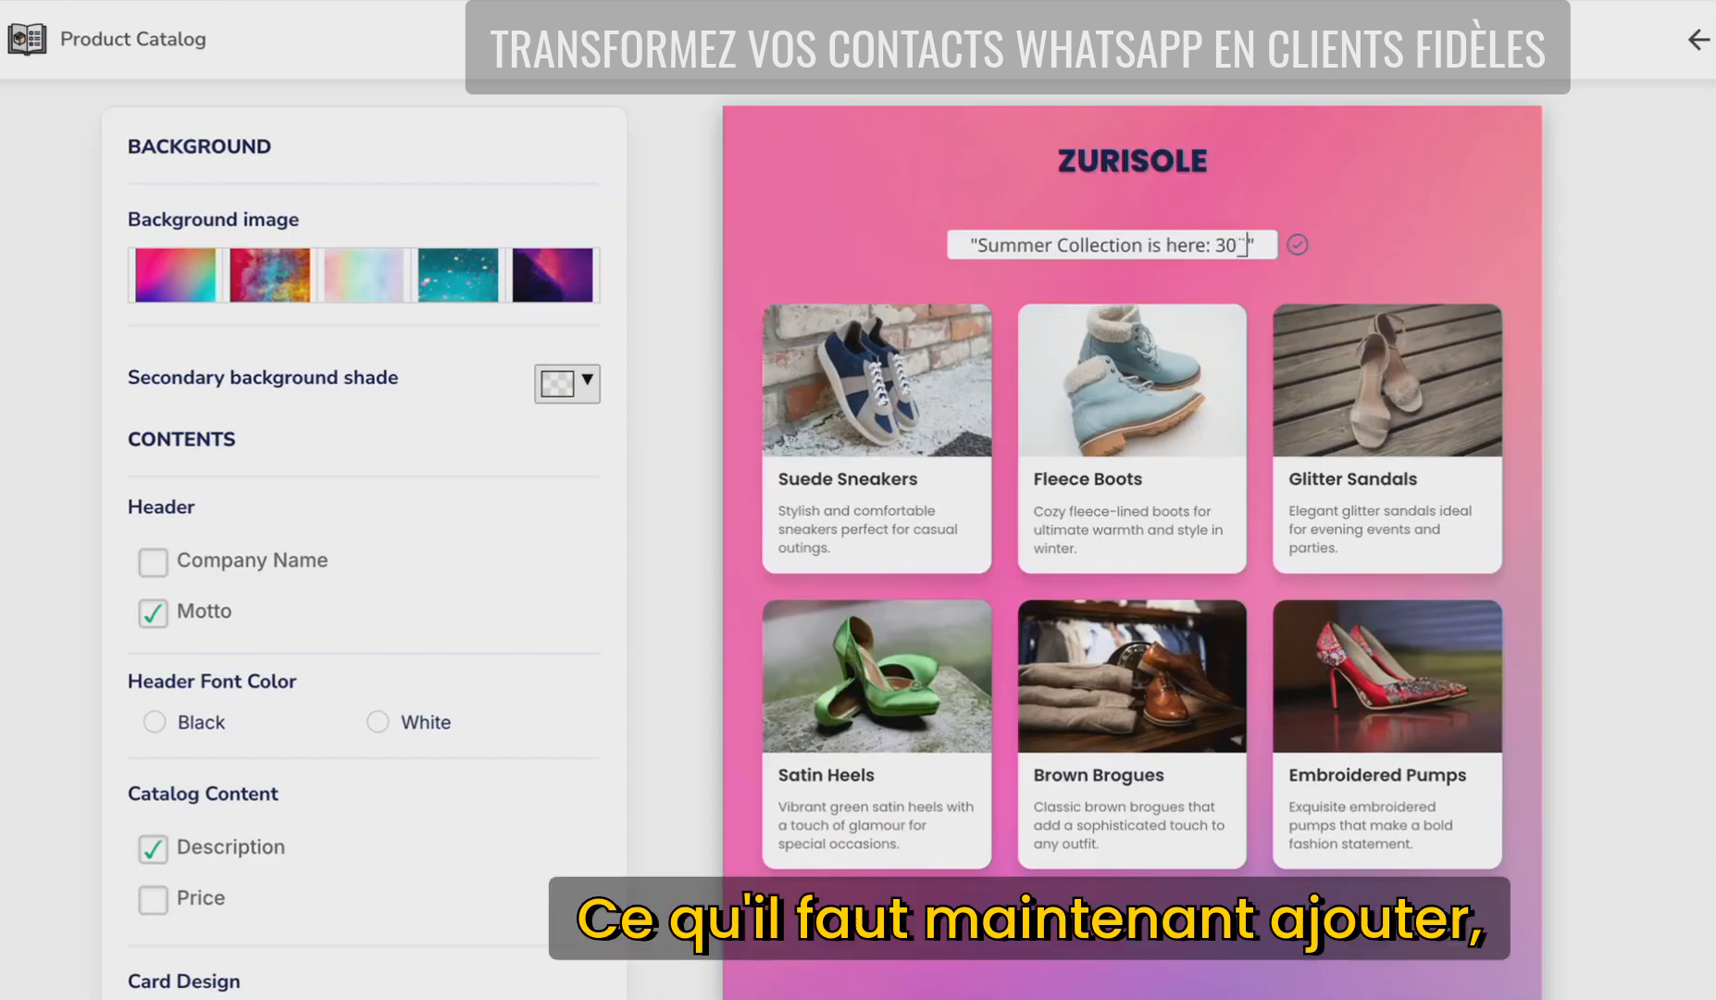
click(380, 291)
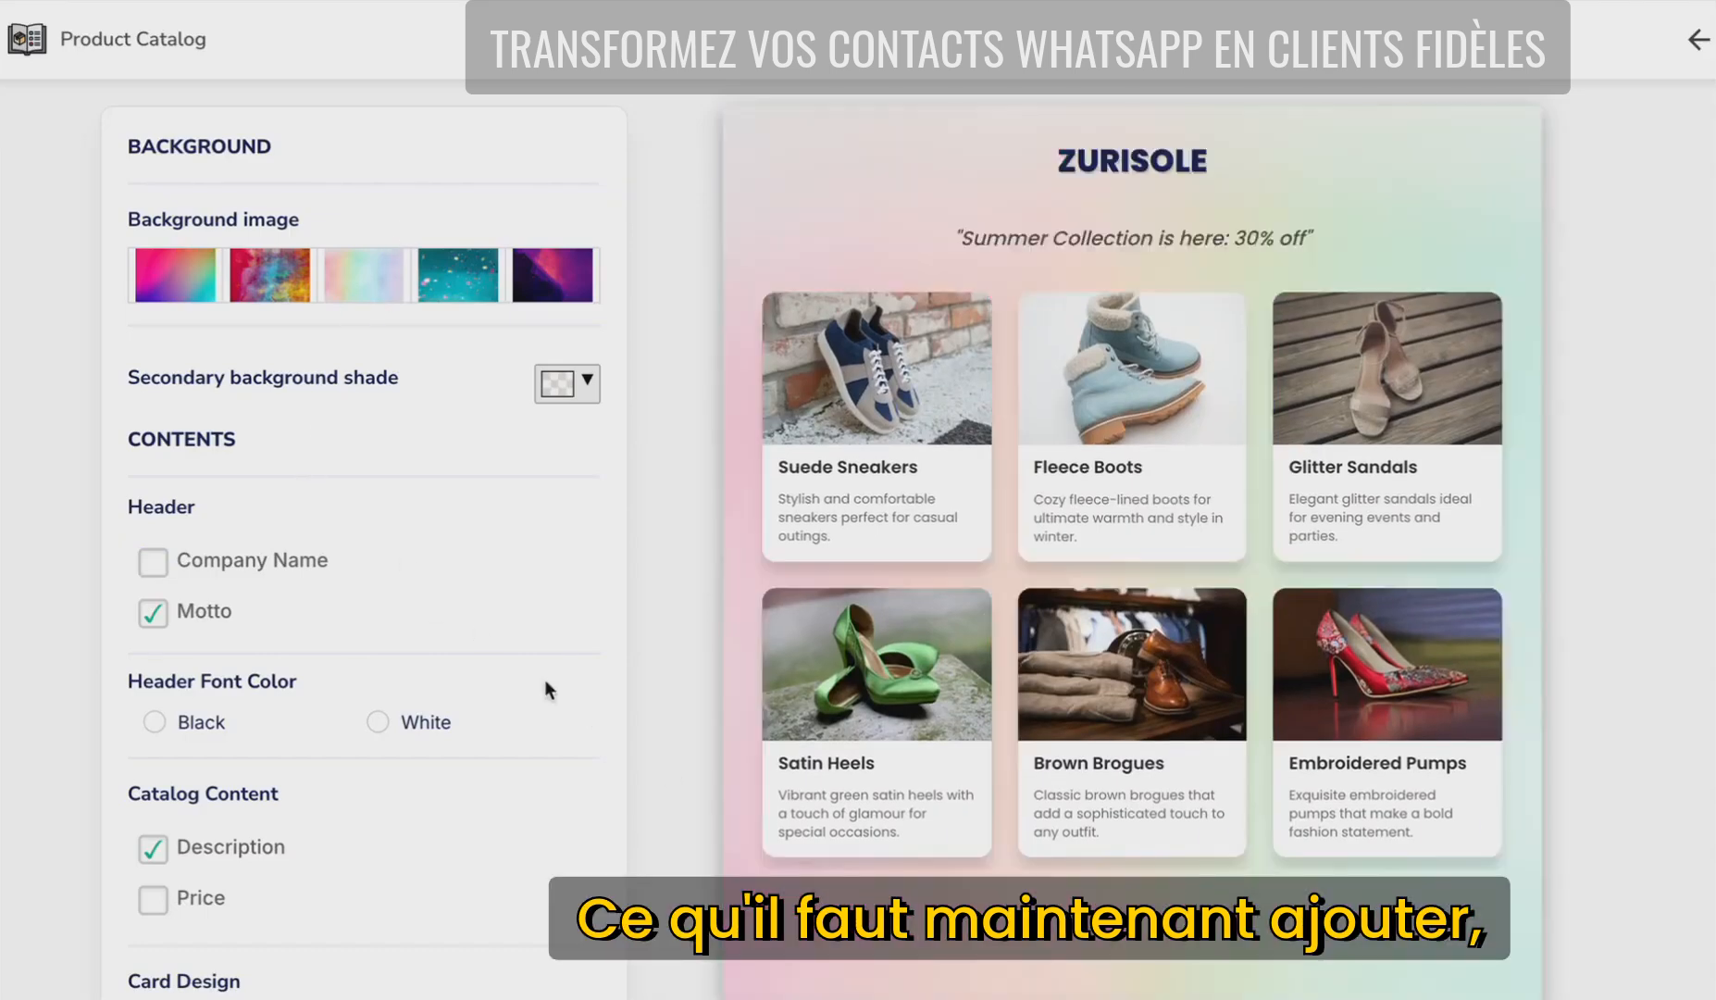
- Show $20.00 prices on the shoe cards and download the ZURISOLE catalog as an image
scroll(543, 685, down, 1)
click(156, 855)
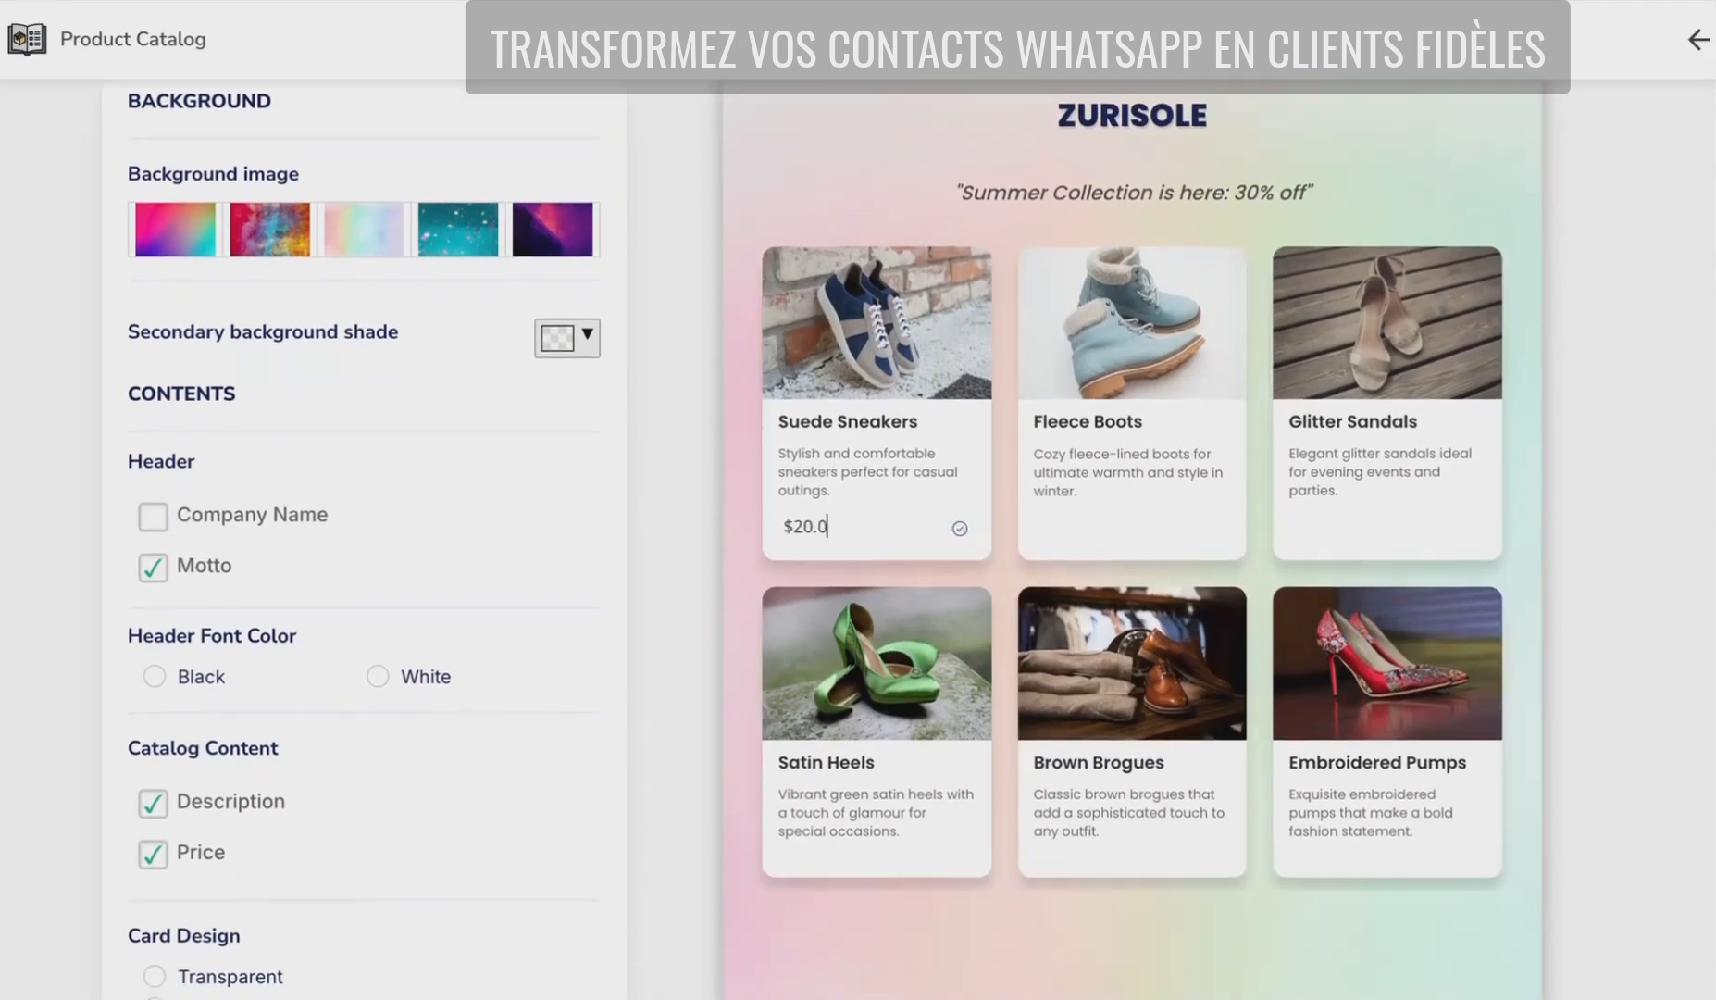
text(0)
click(751, 539)
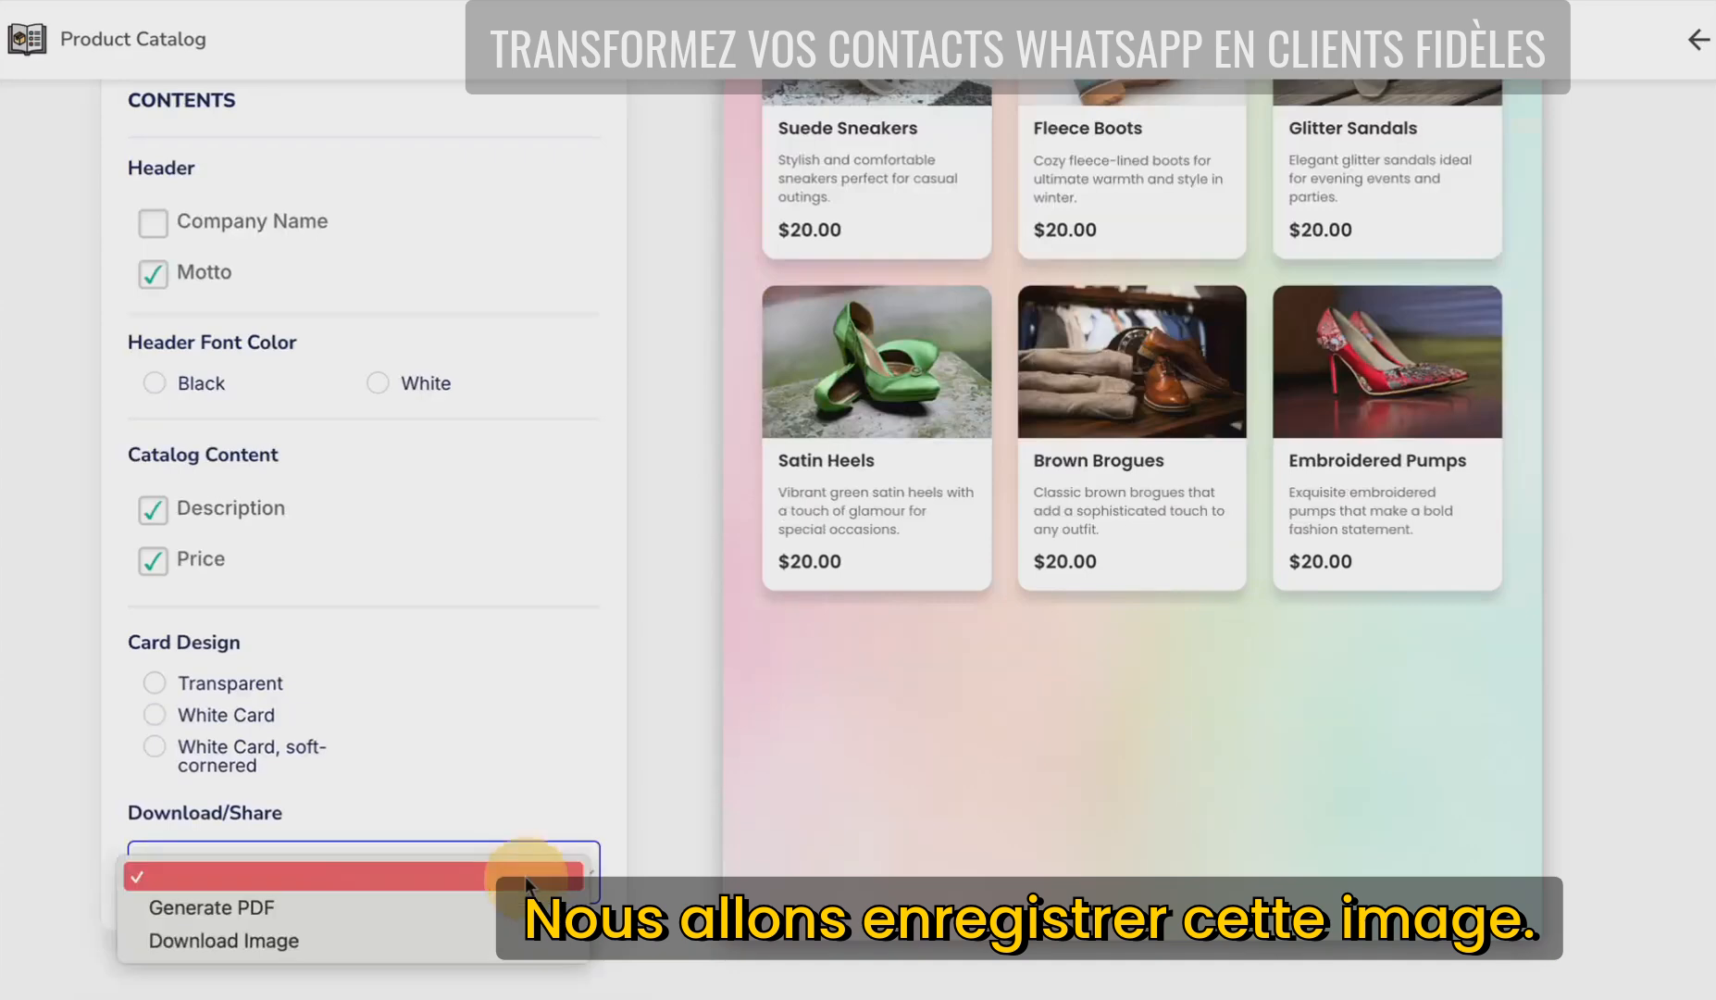
click(419, 937)
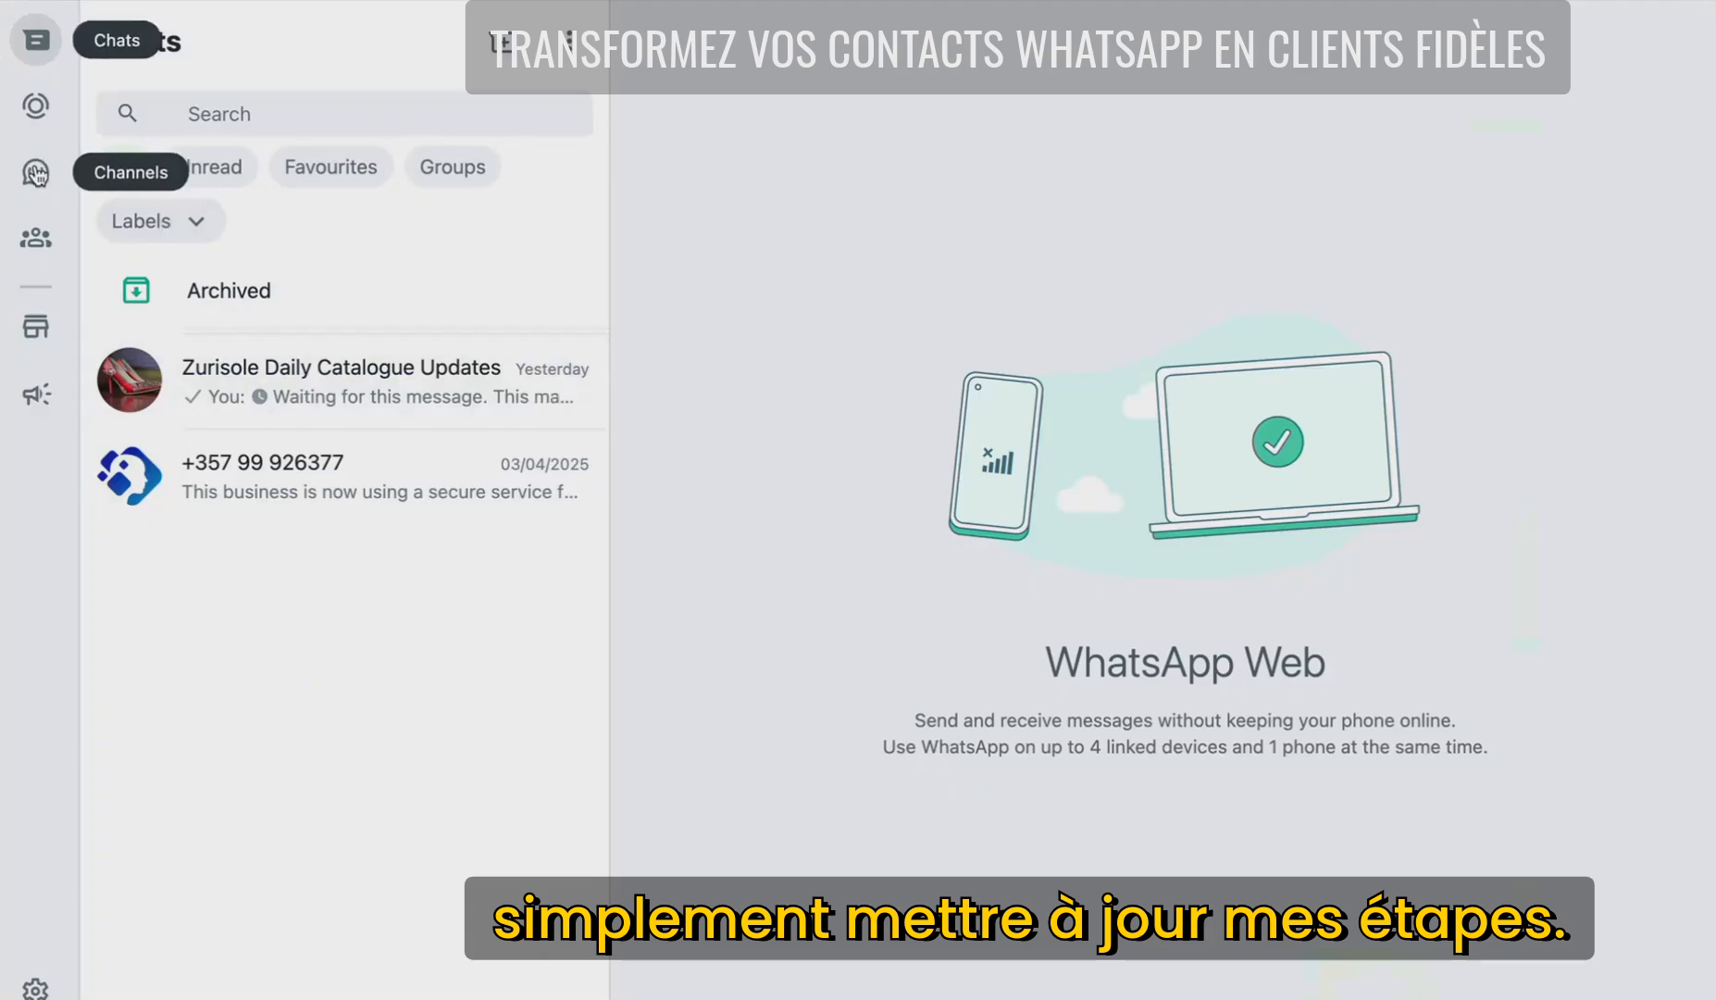
- Start a new status post with the ZURISOLE (1).png image from Downloads
click(35, 105)
click(503, 42)
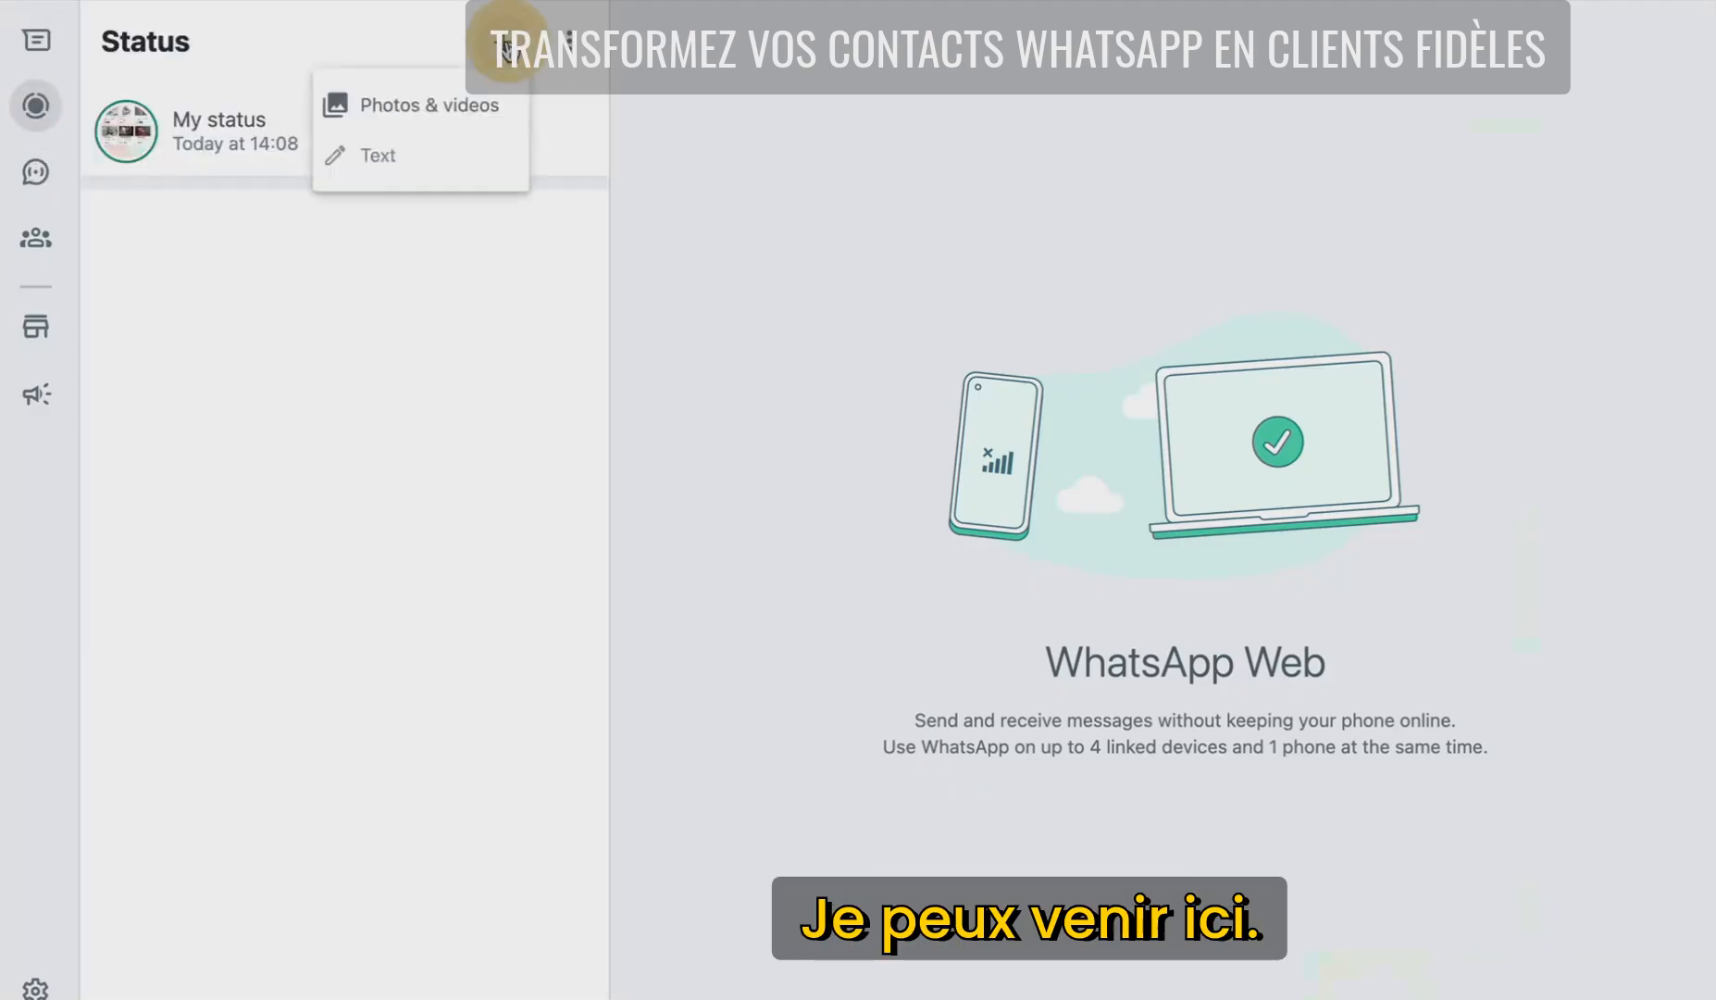
click(429, 97)
click(456, 209)
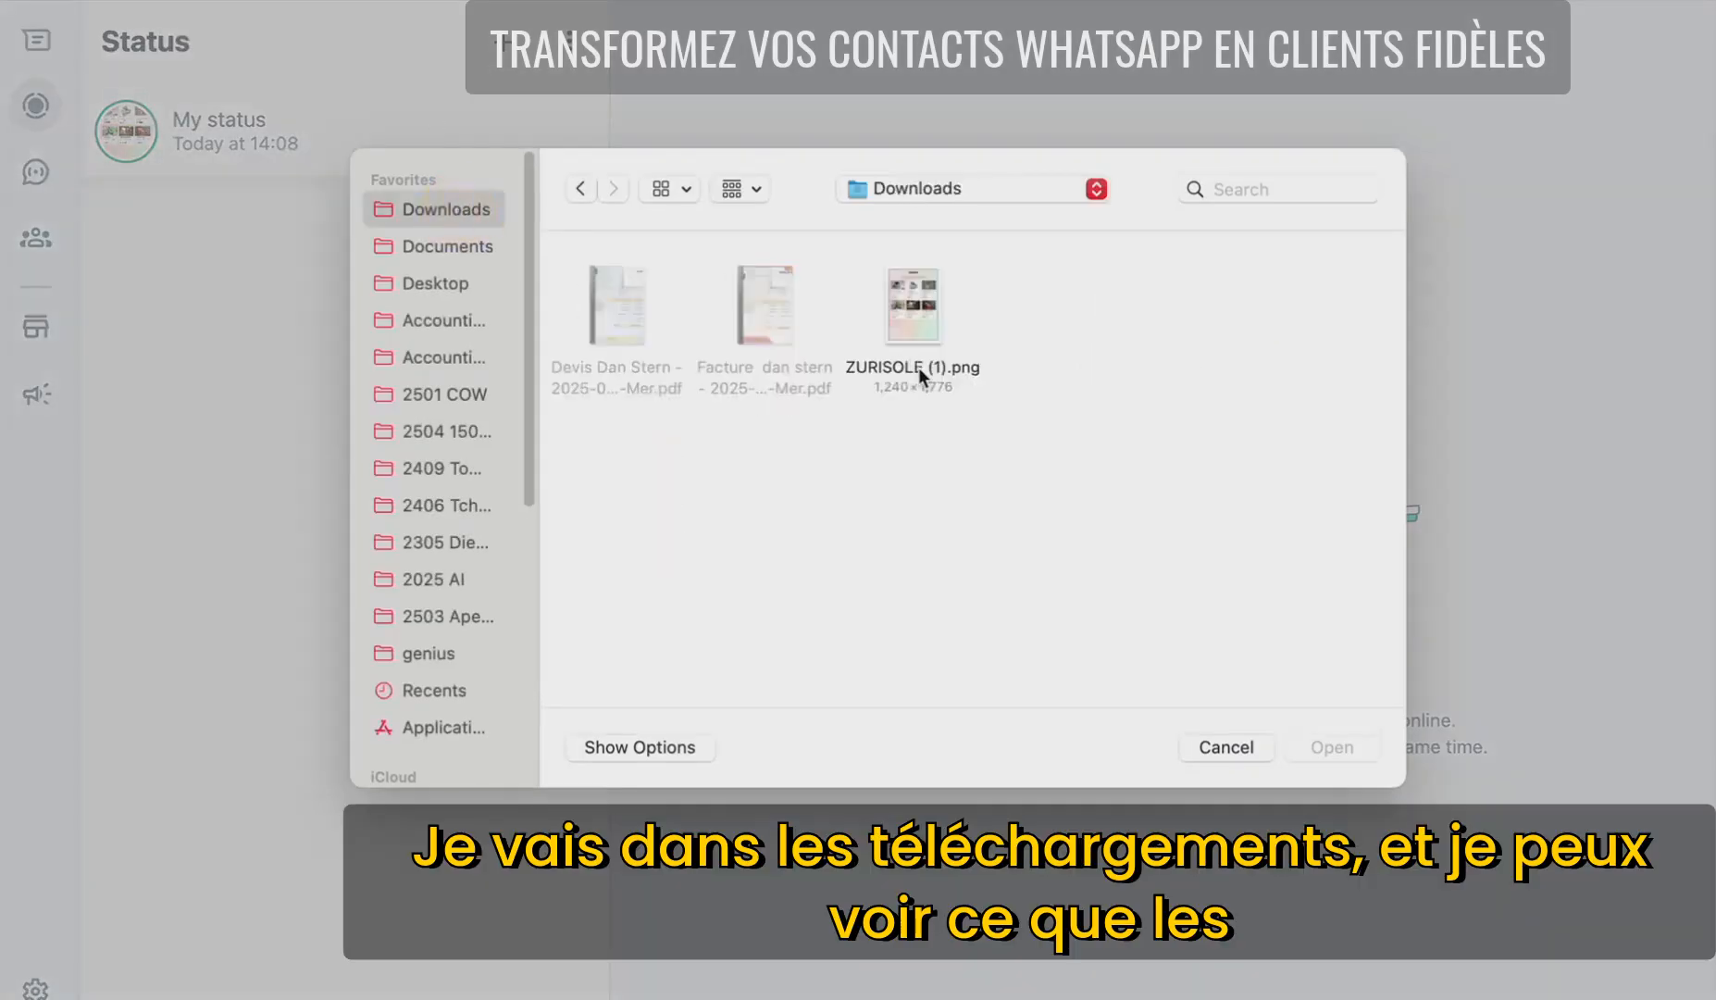
click(910, 325)
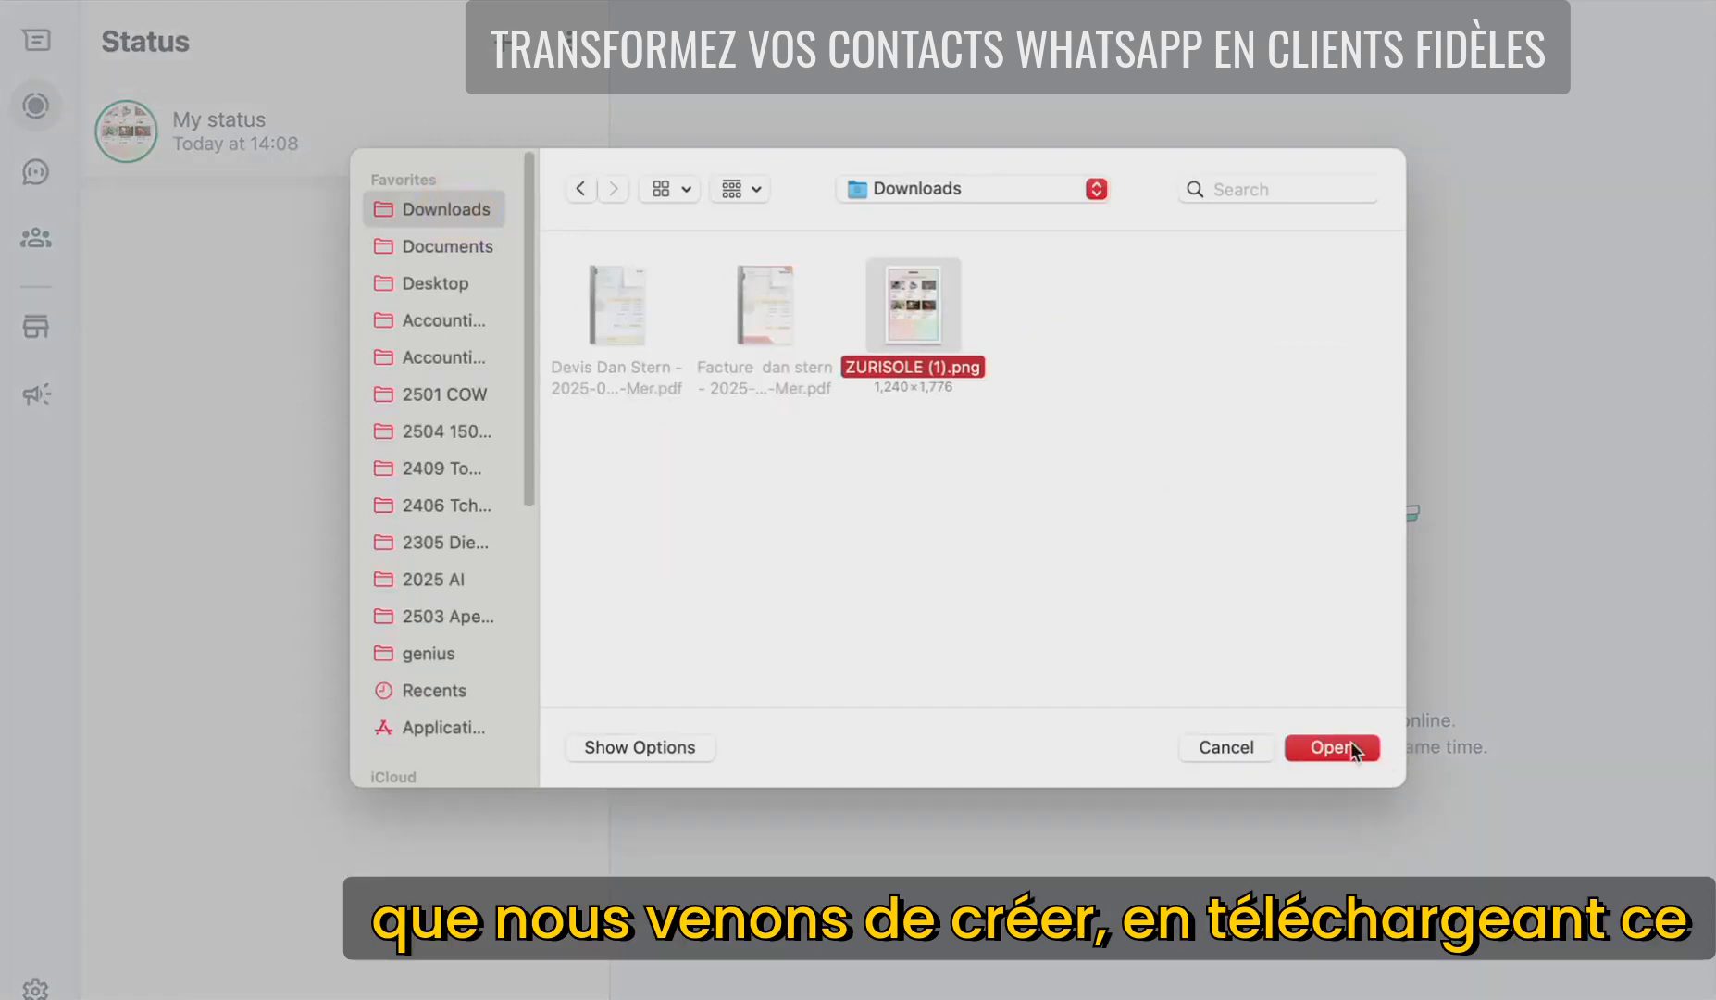
click(1351, 746)
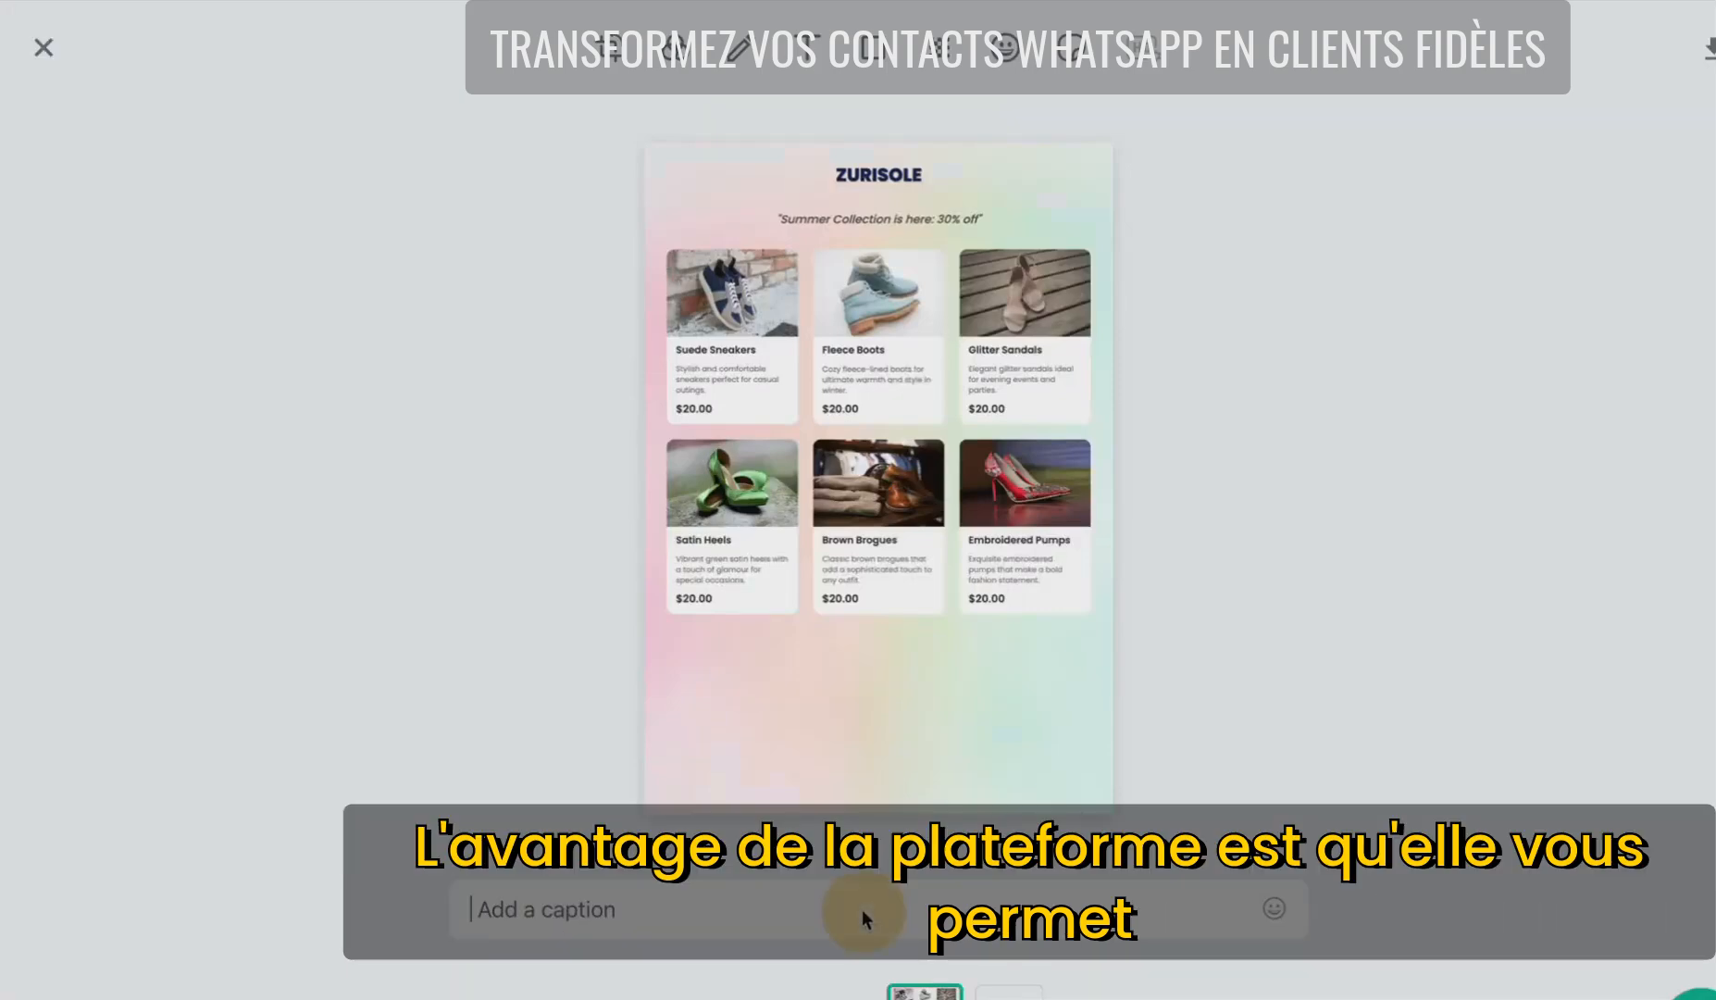
- Caption the status 'New Summer Collection has arrived:' with the pasted shop link and publish it
click(862, 912)
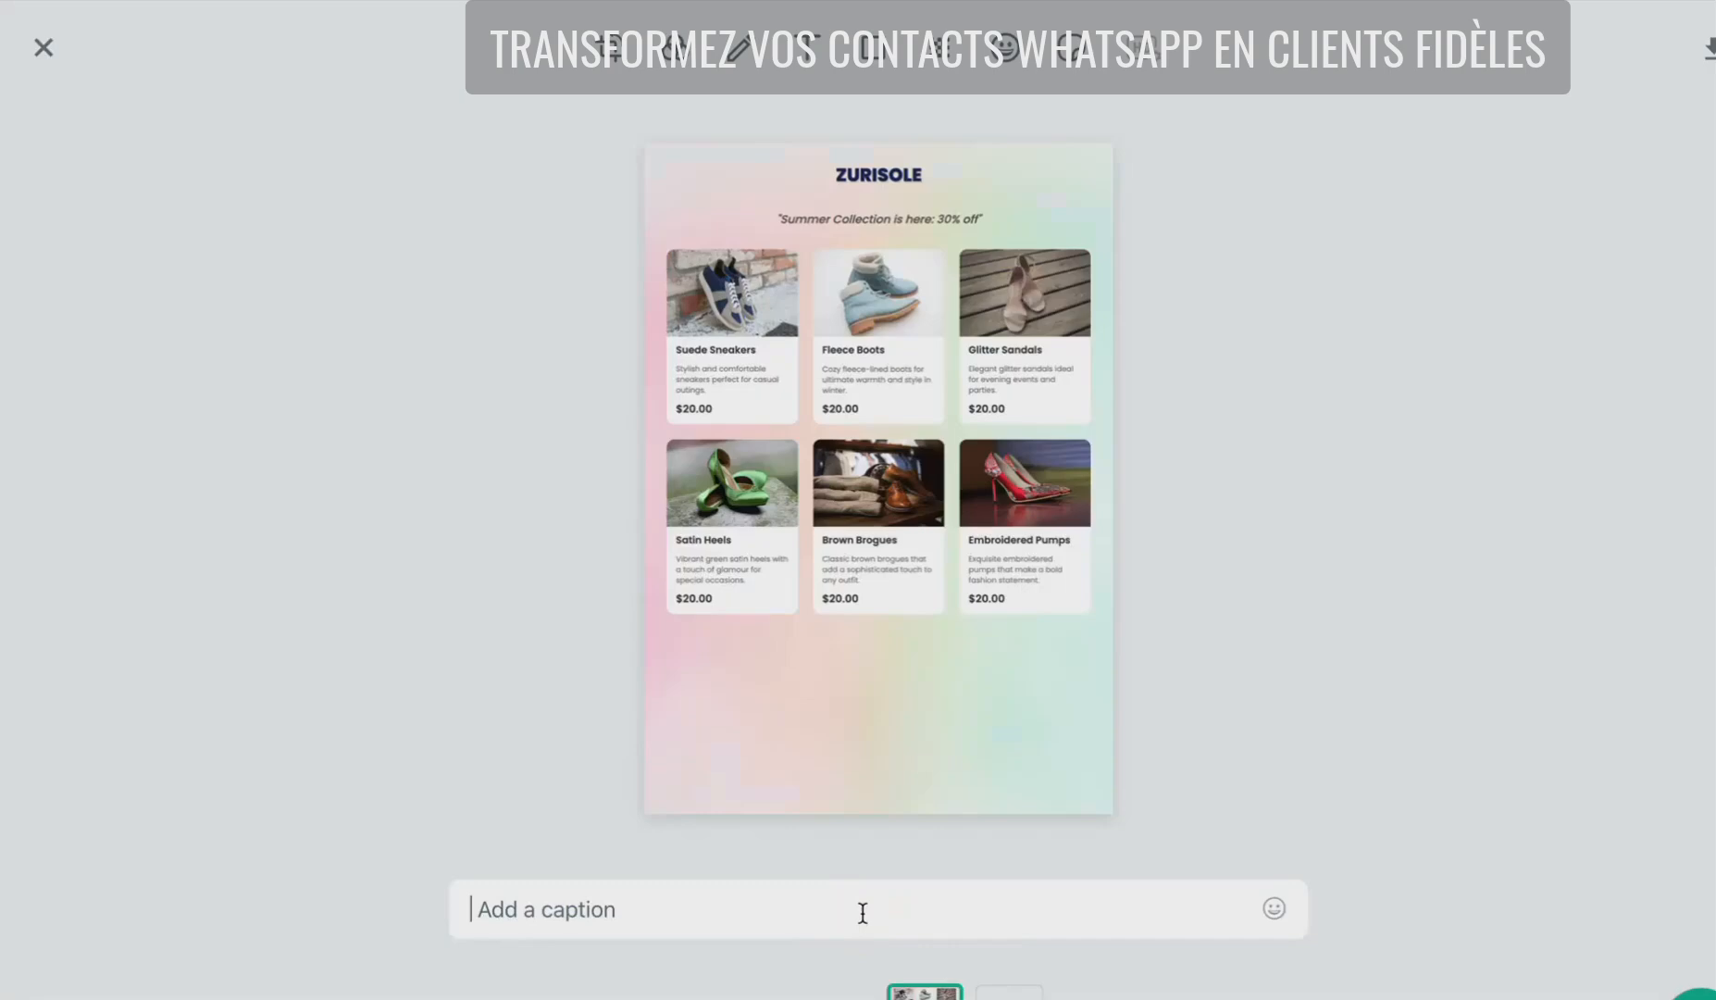
text(New)
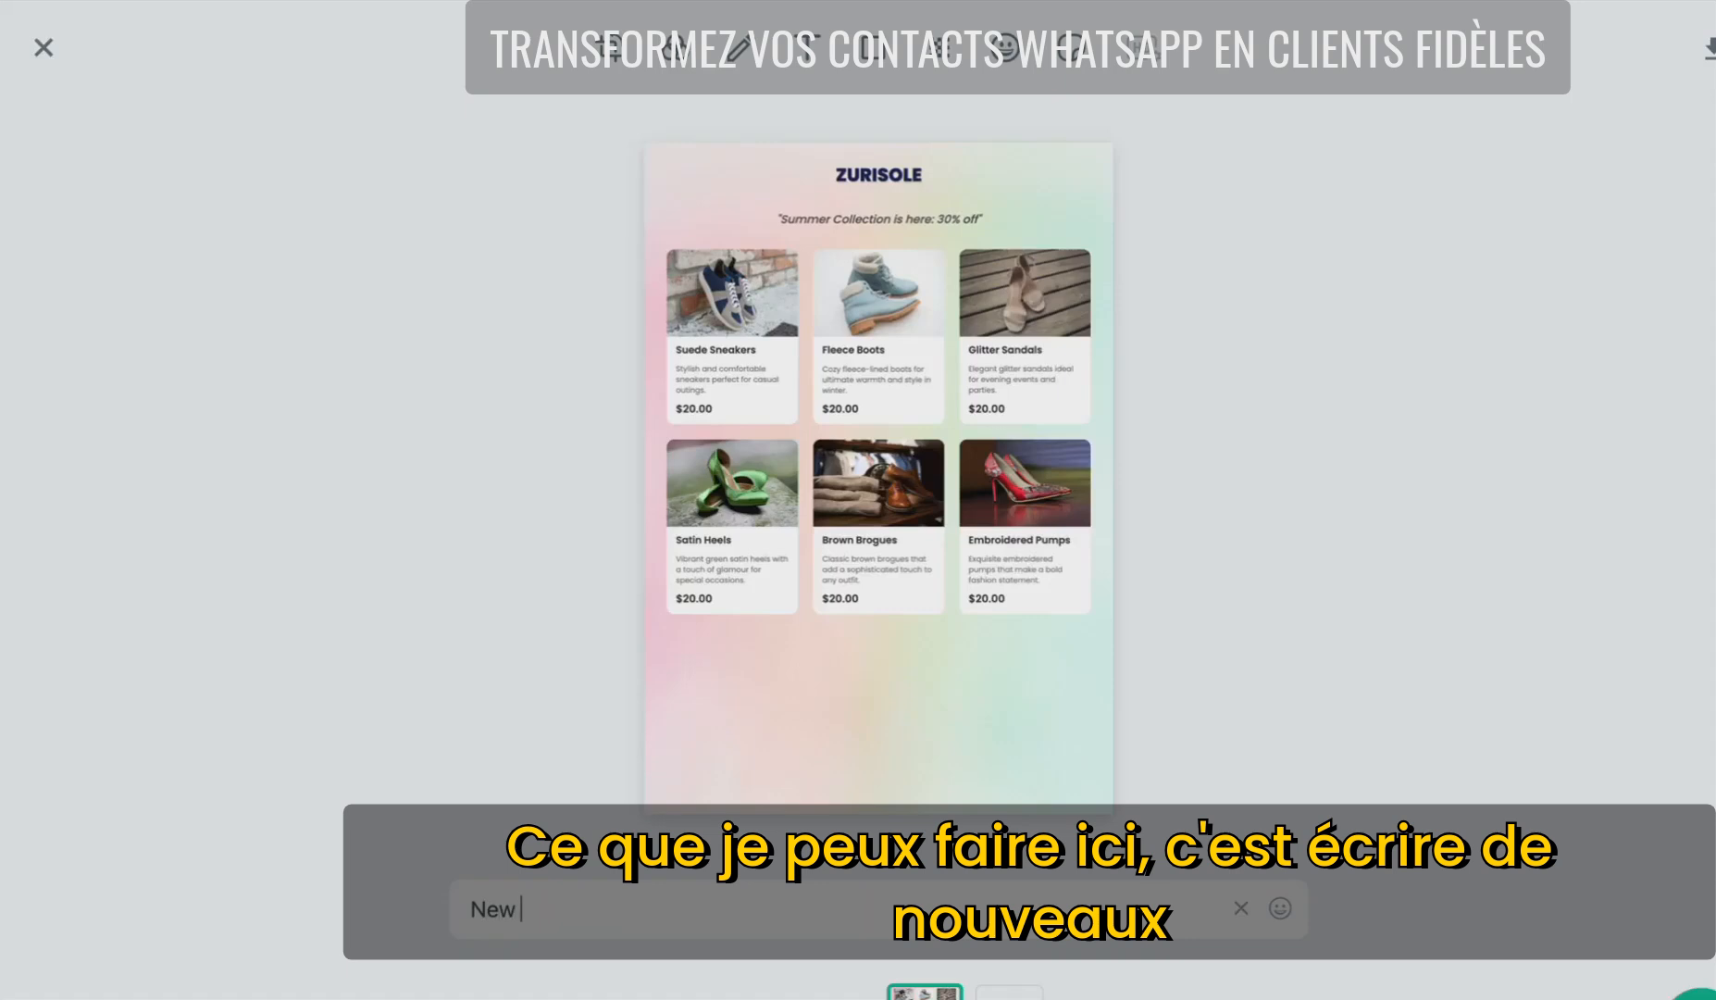
text( Summer Col)
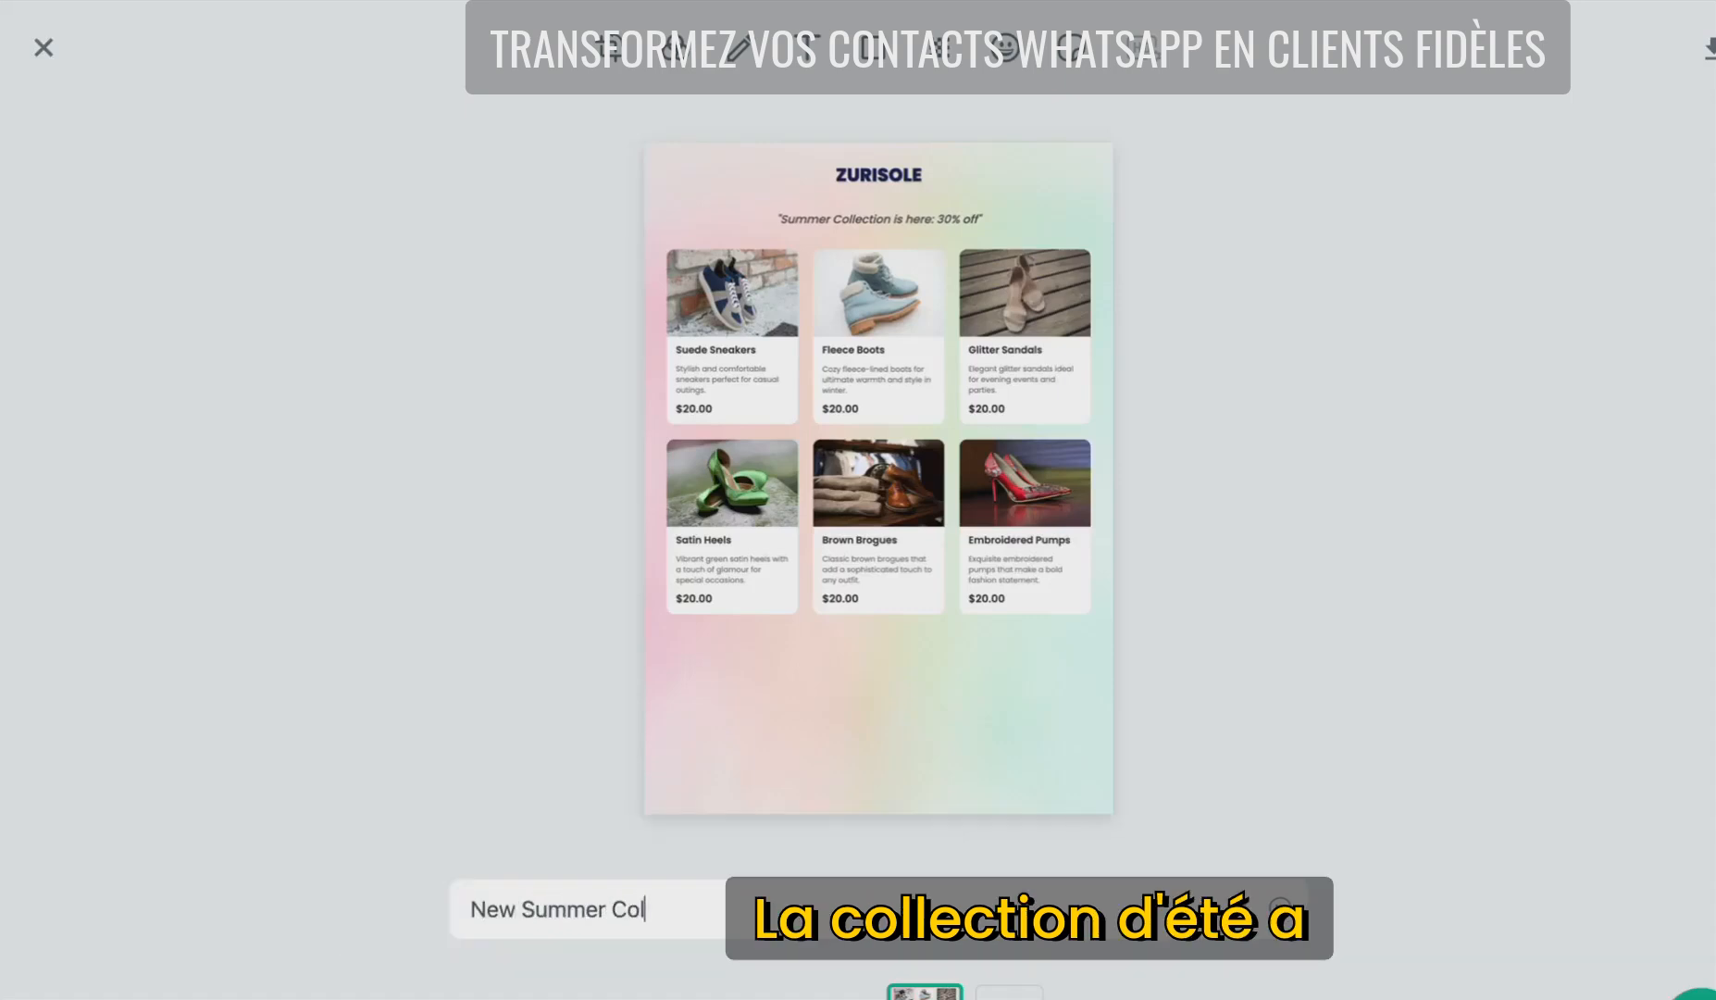
text(lection has arriv)
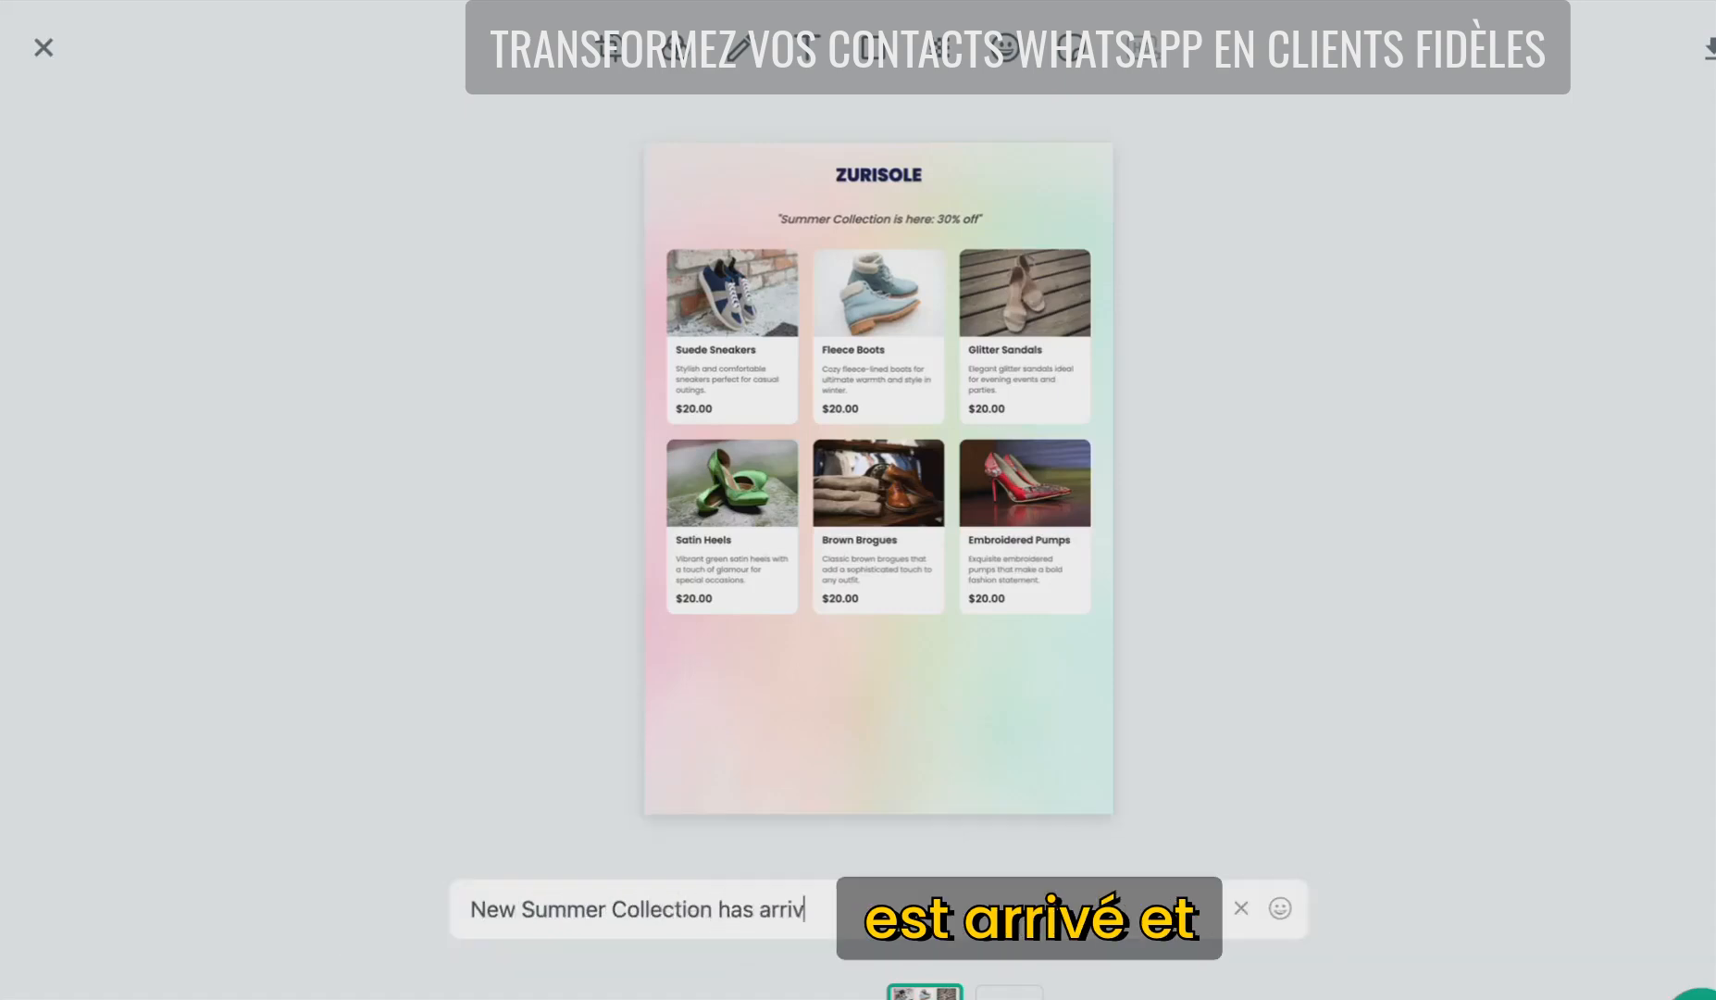
text(ed:)
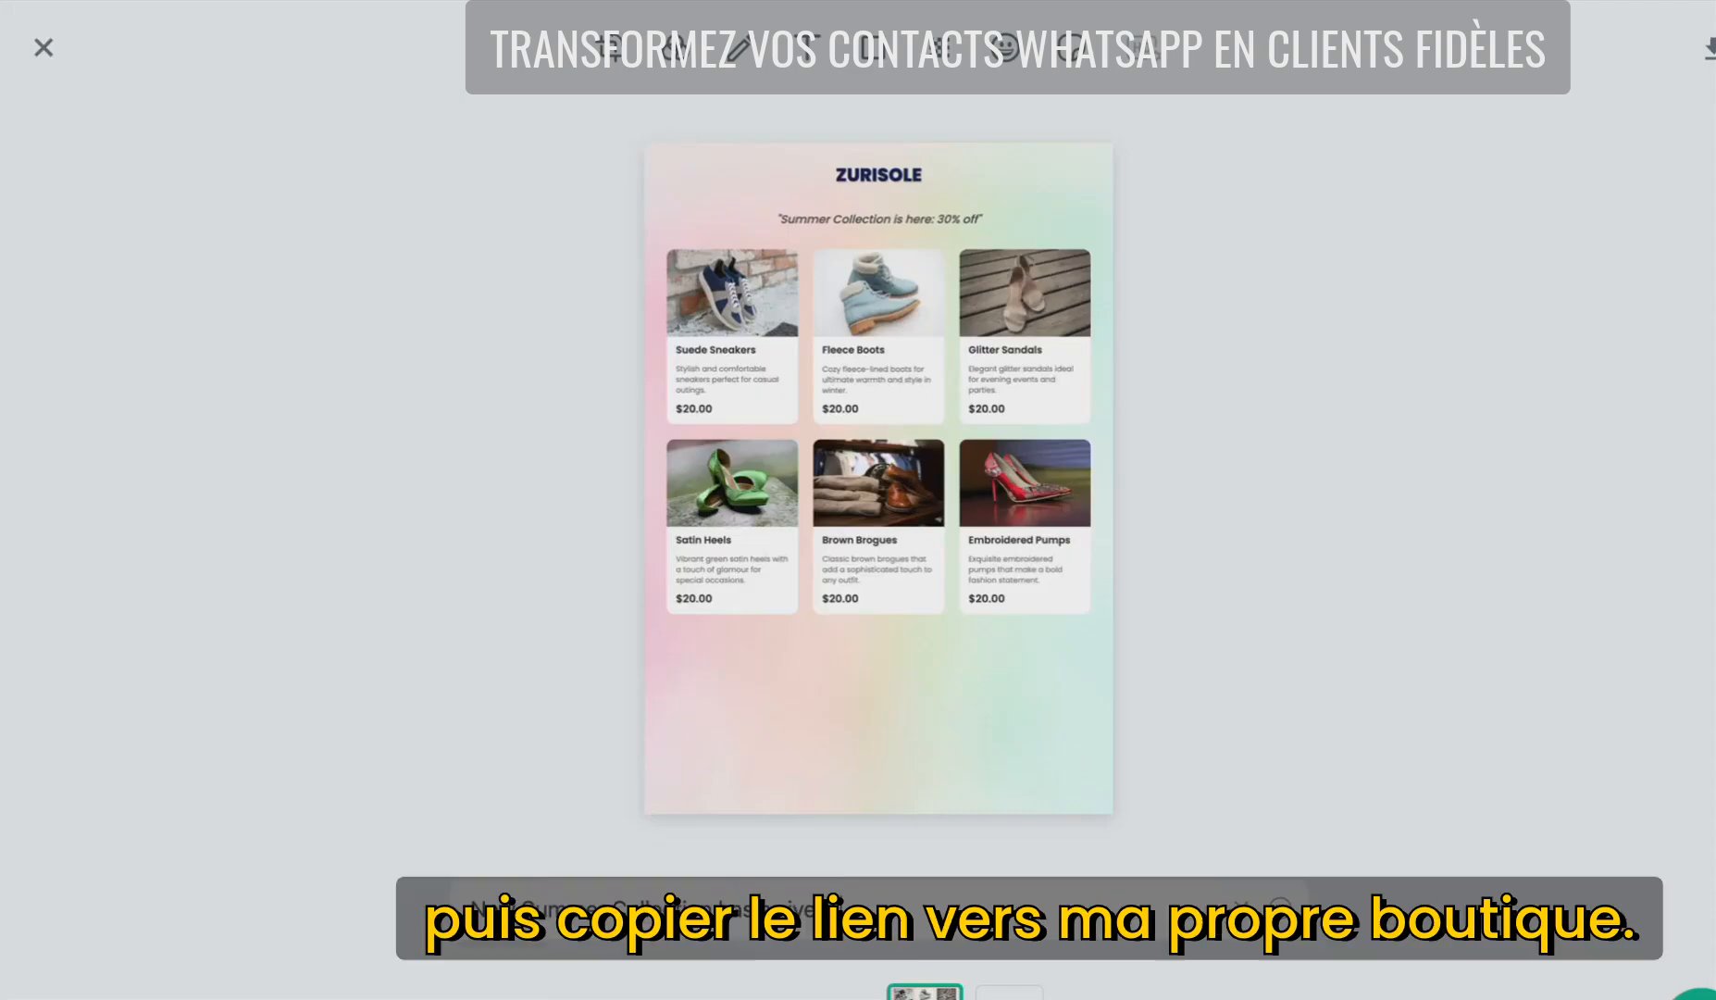
key(ctrl+v)
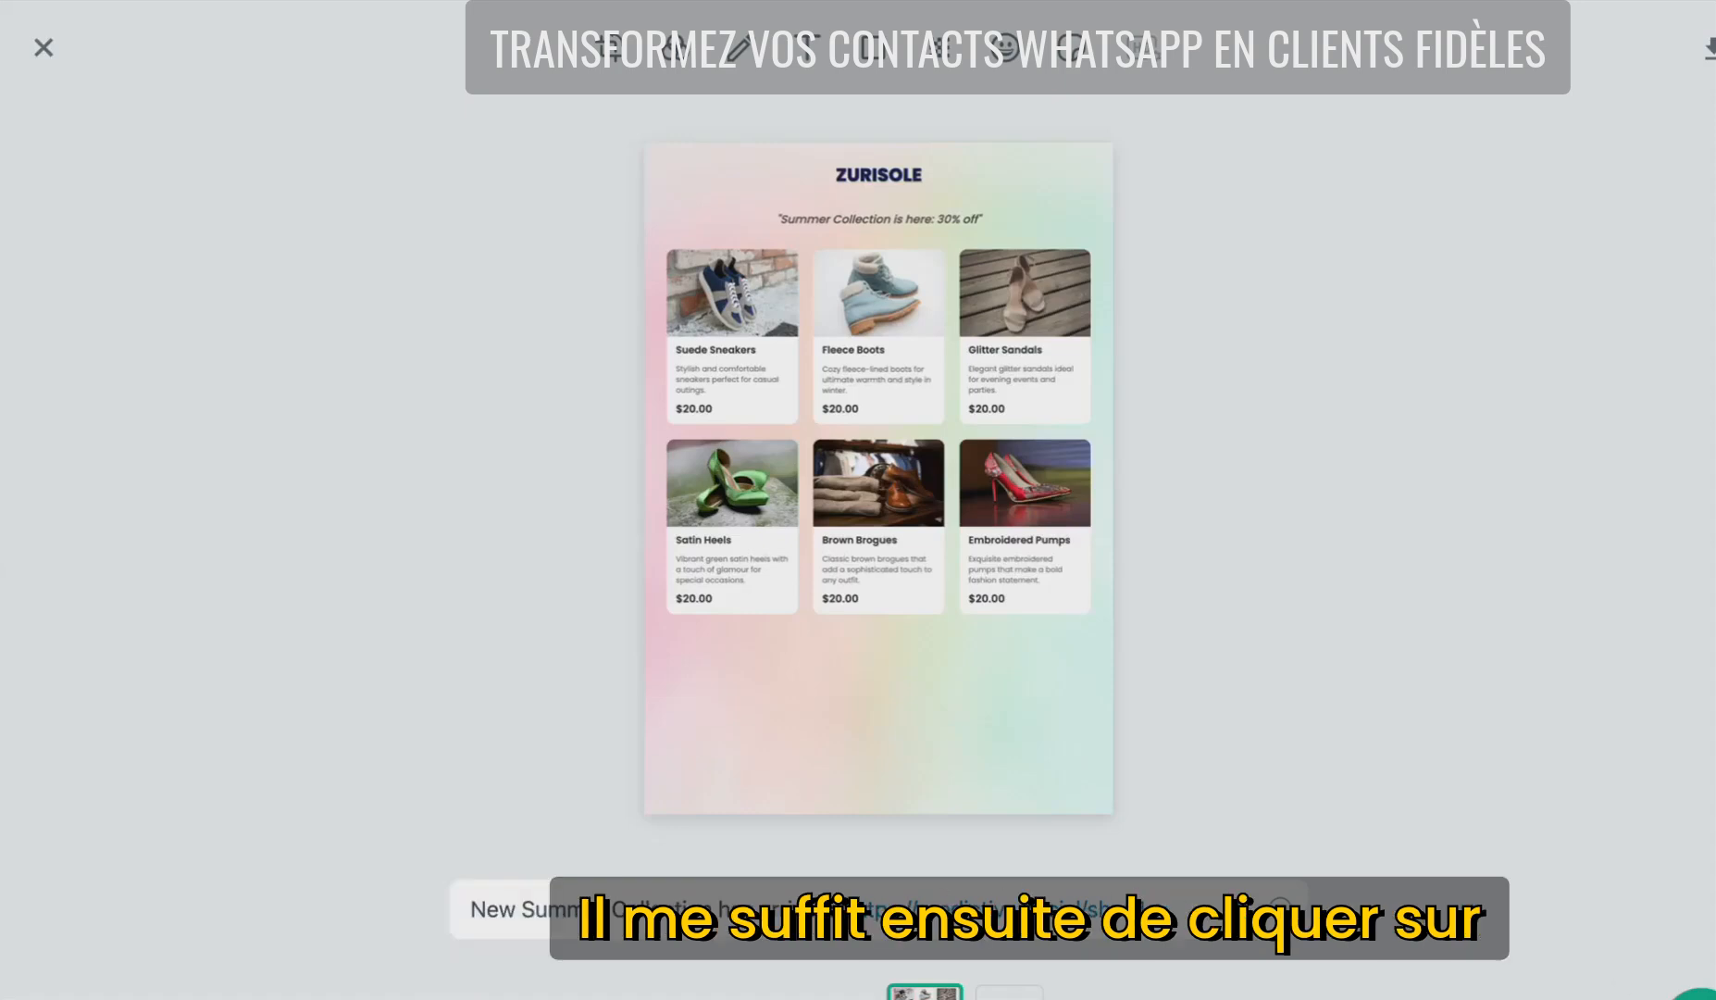
click(1694, 988)
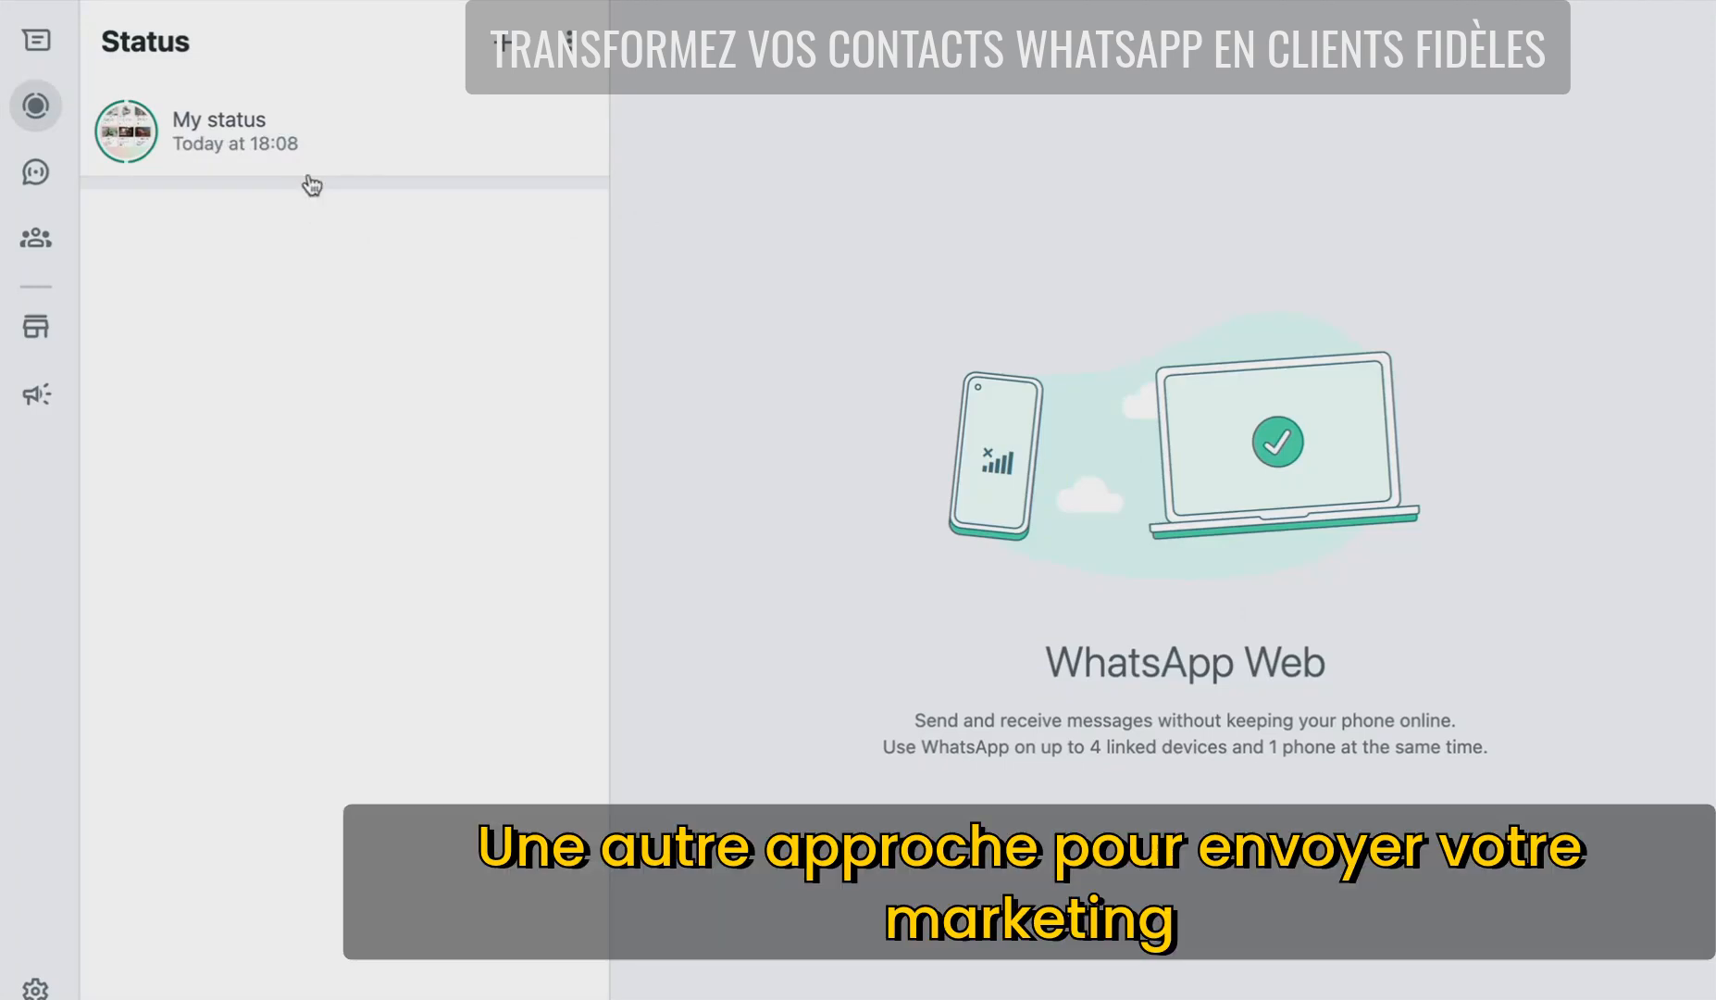
- In the Zurisole Daily Catalogue Updates group, attach ZURISOLE (1).png, then discard it unsent
click(35, 51)
click(316, 396)
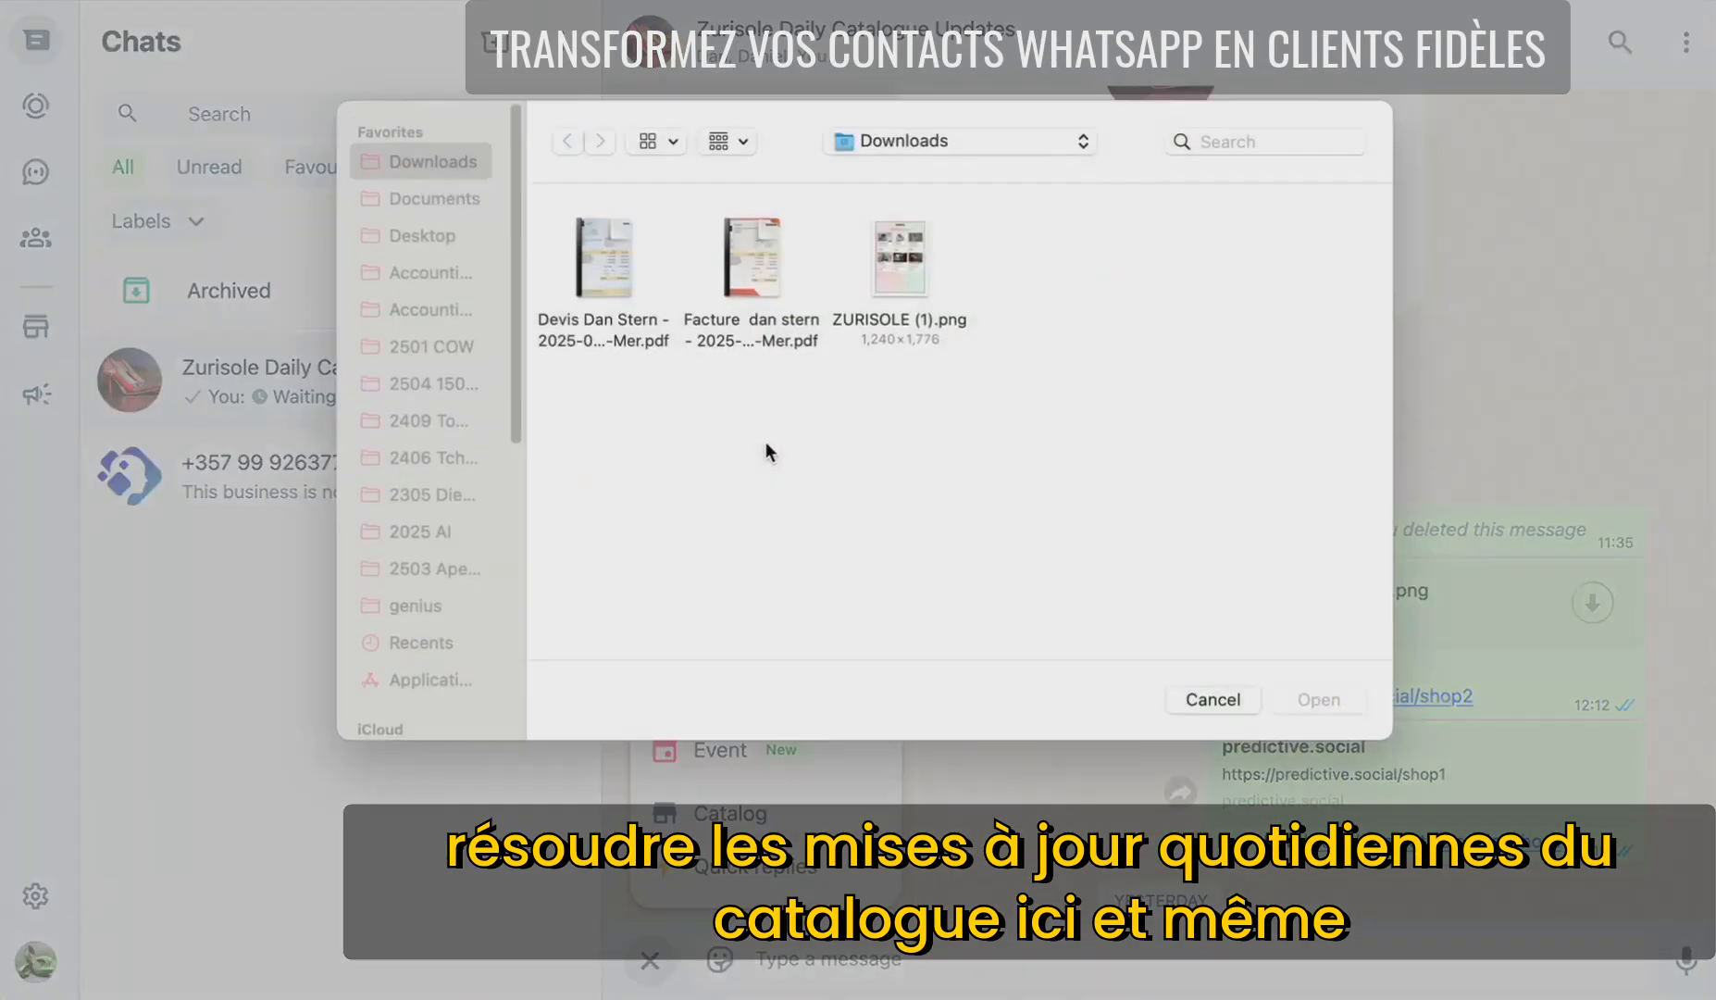
click(894, 264)
click(1324, 704)
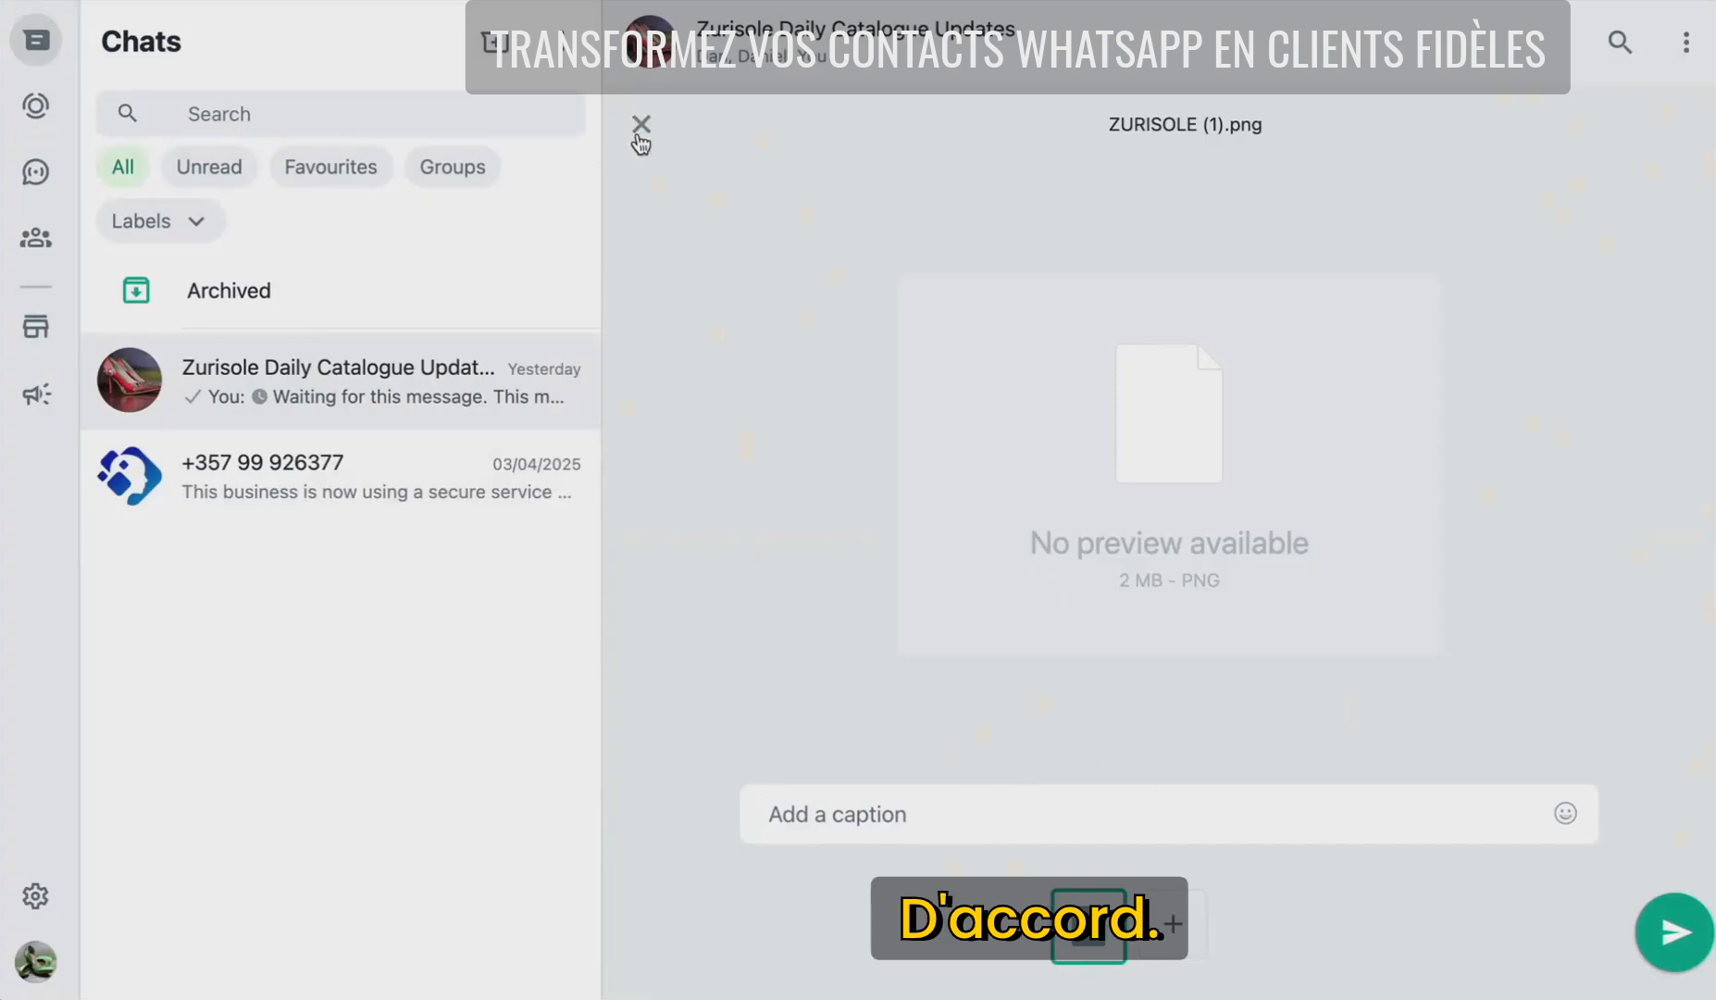
click(640, 124)
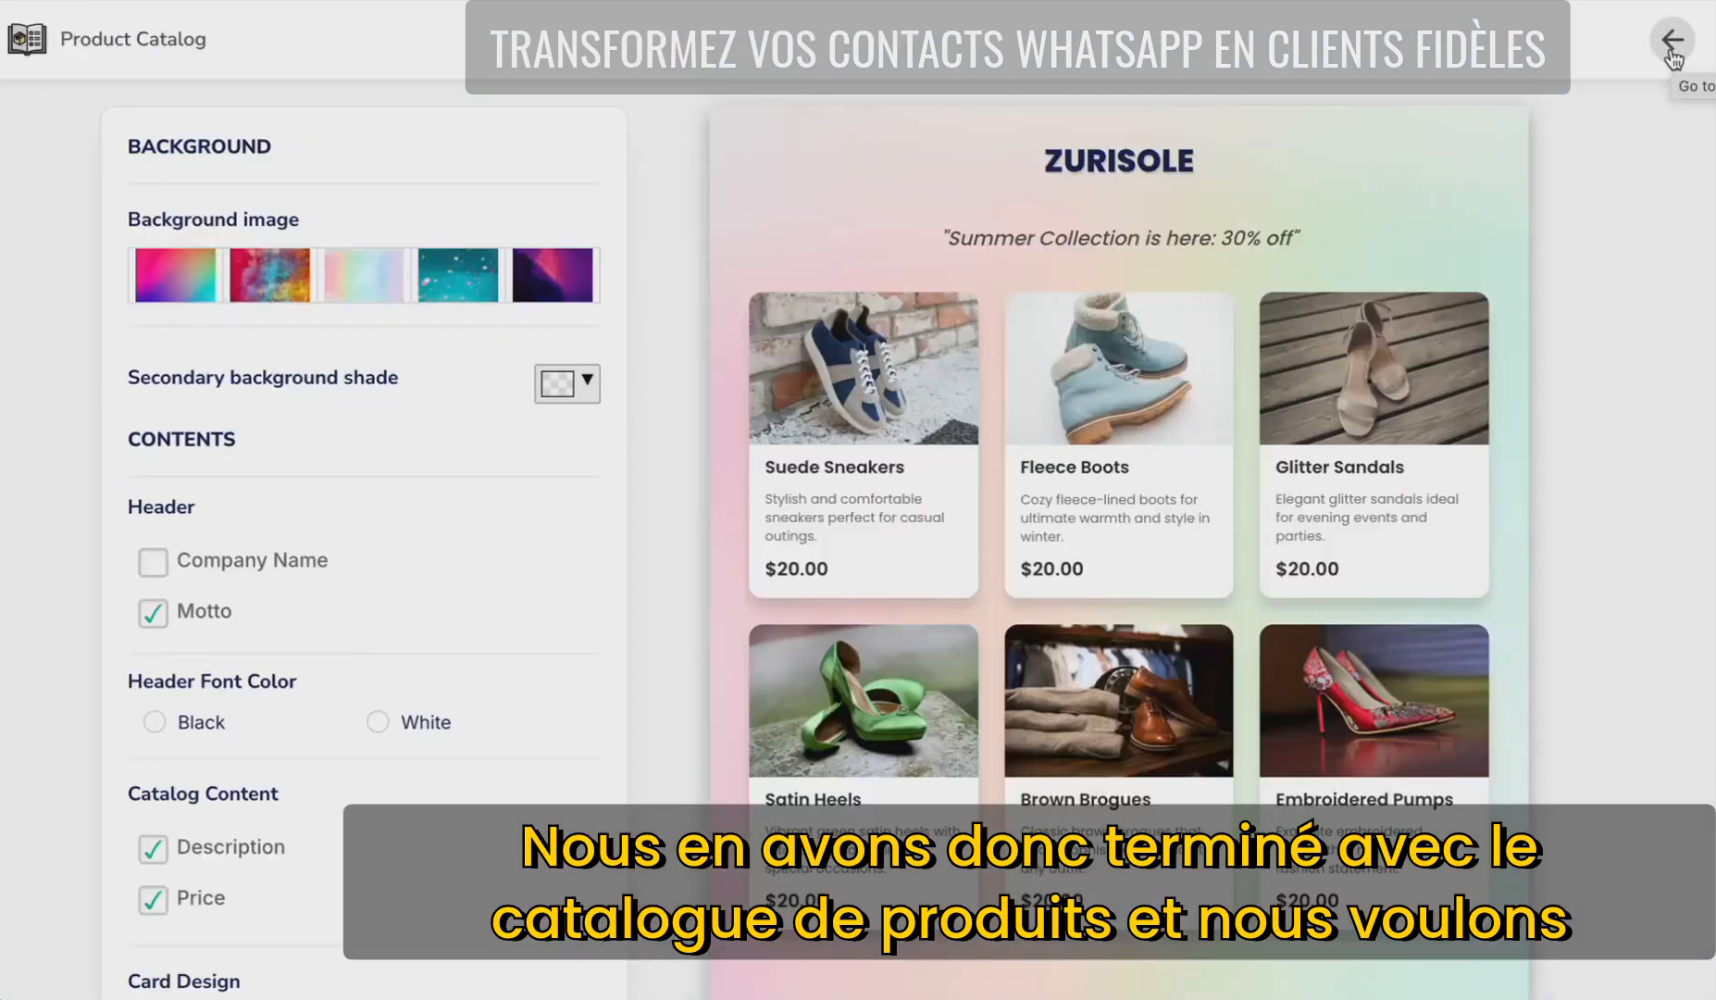
- Return to the Predictive apps list and open the Facebook Post generator
click(1671, 54)
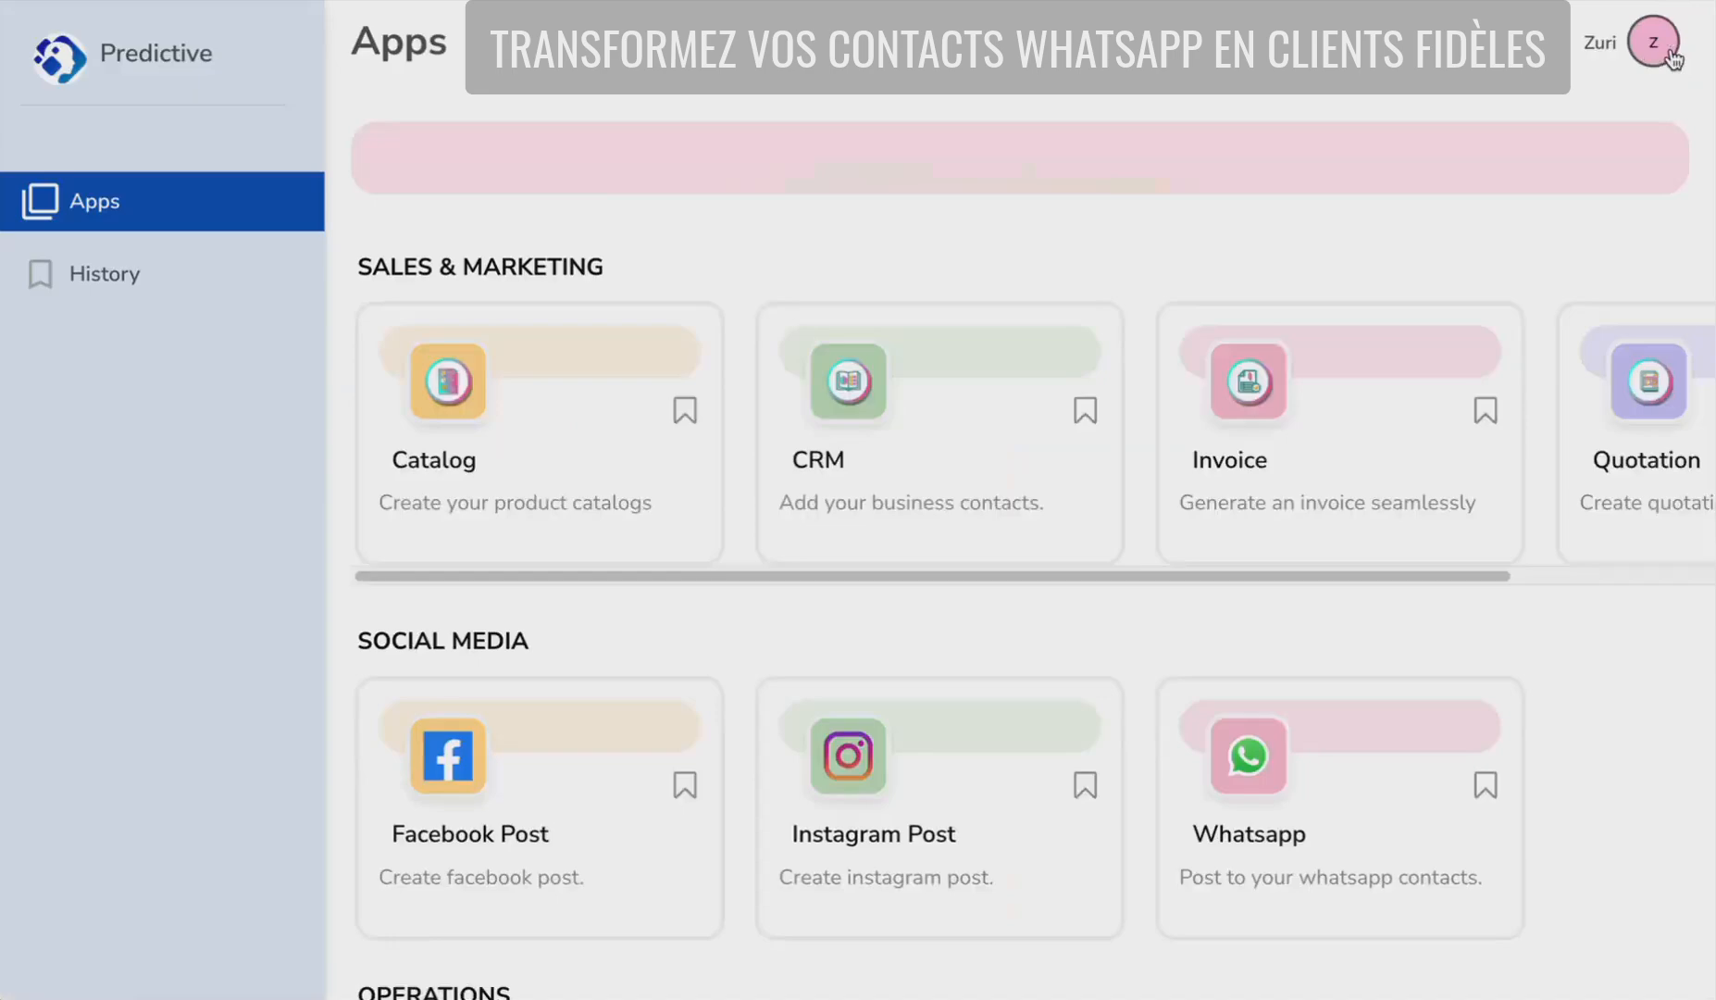
click(504, 828)
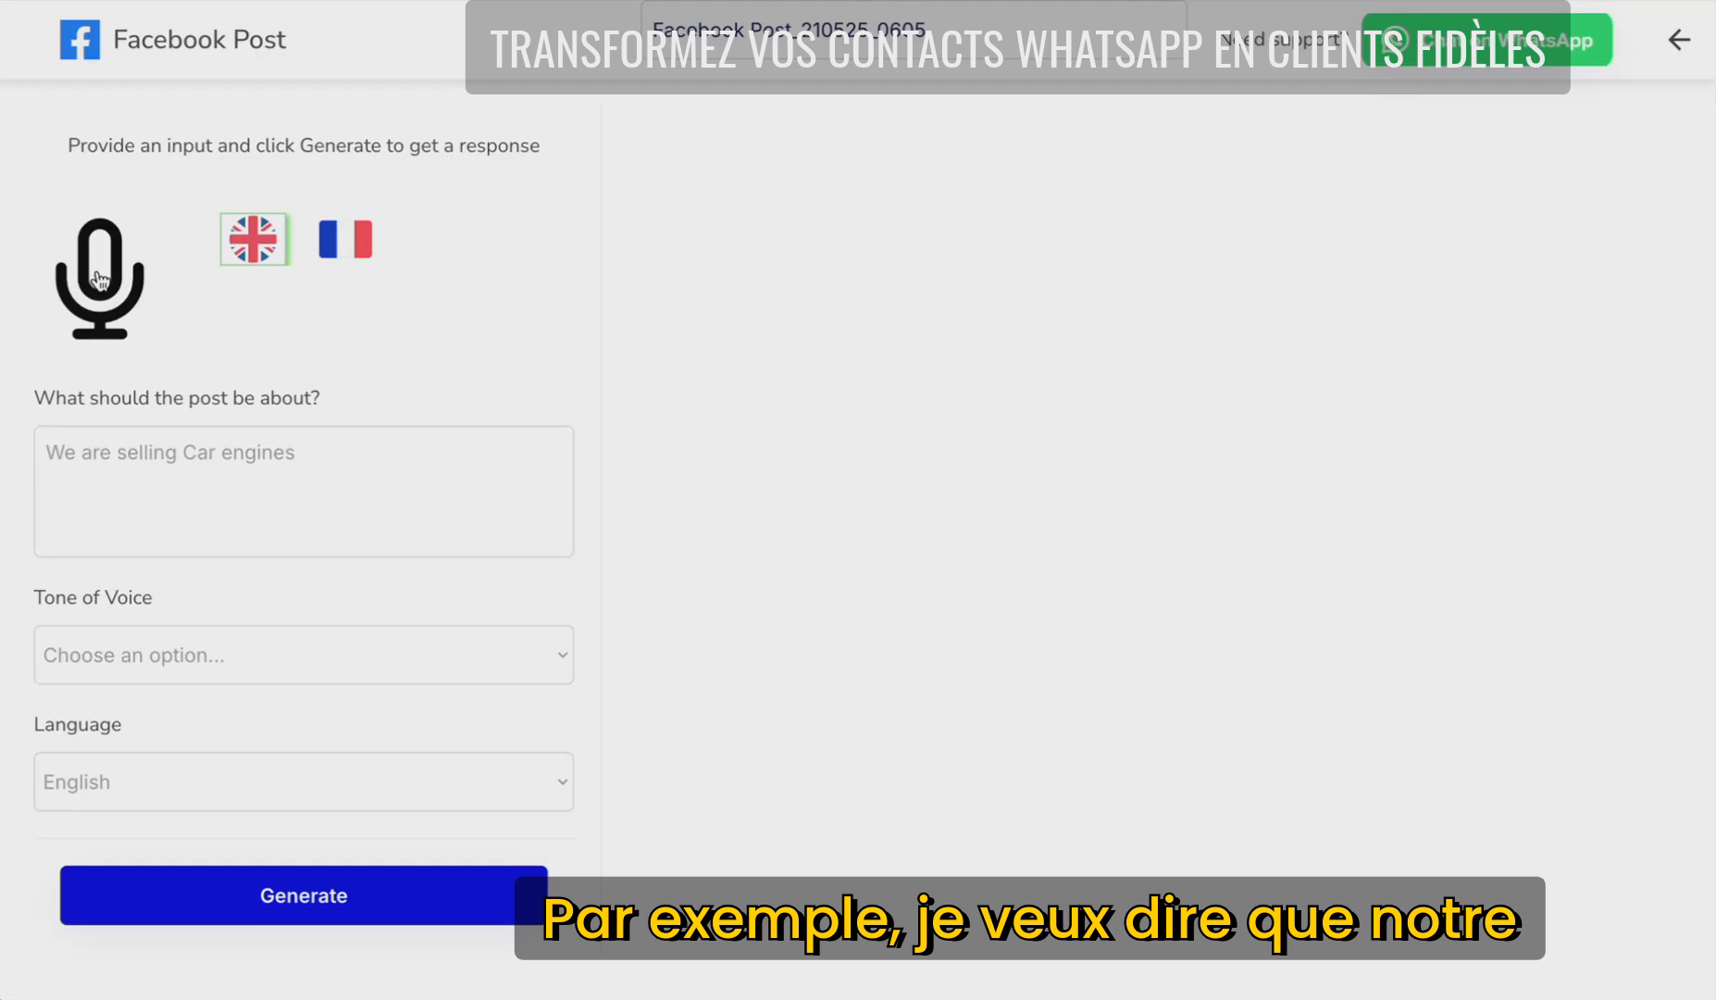
- Dictate the summer shoe collection 30%-off topic, choose Engaging tone, and generate the post
click(100, 280)
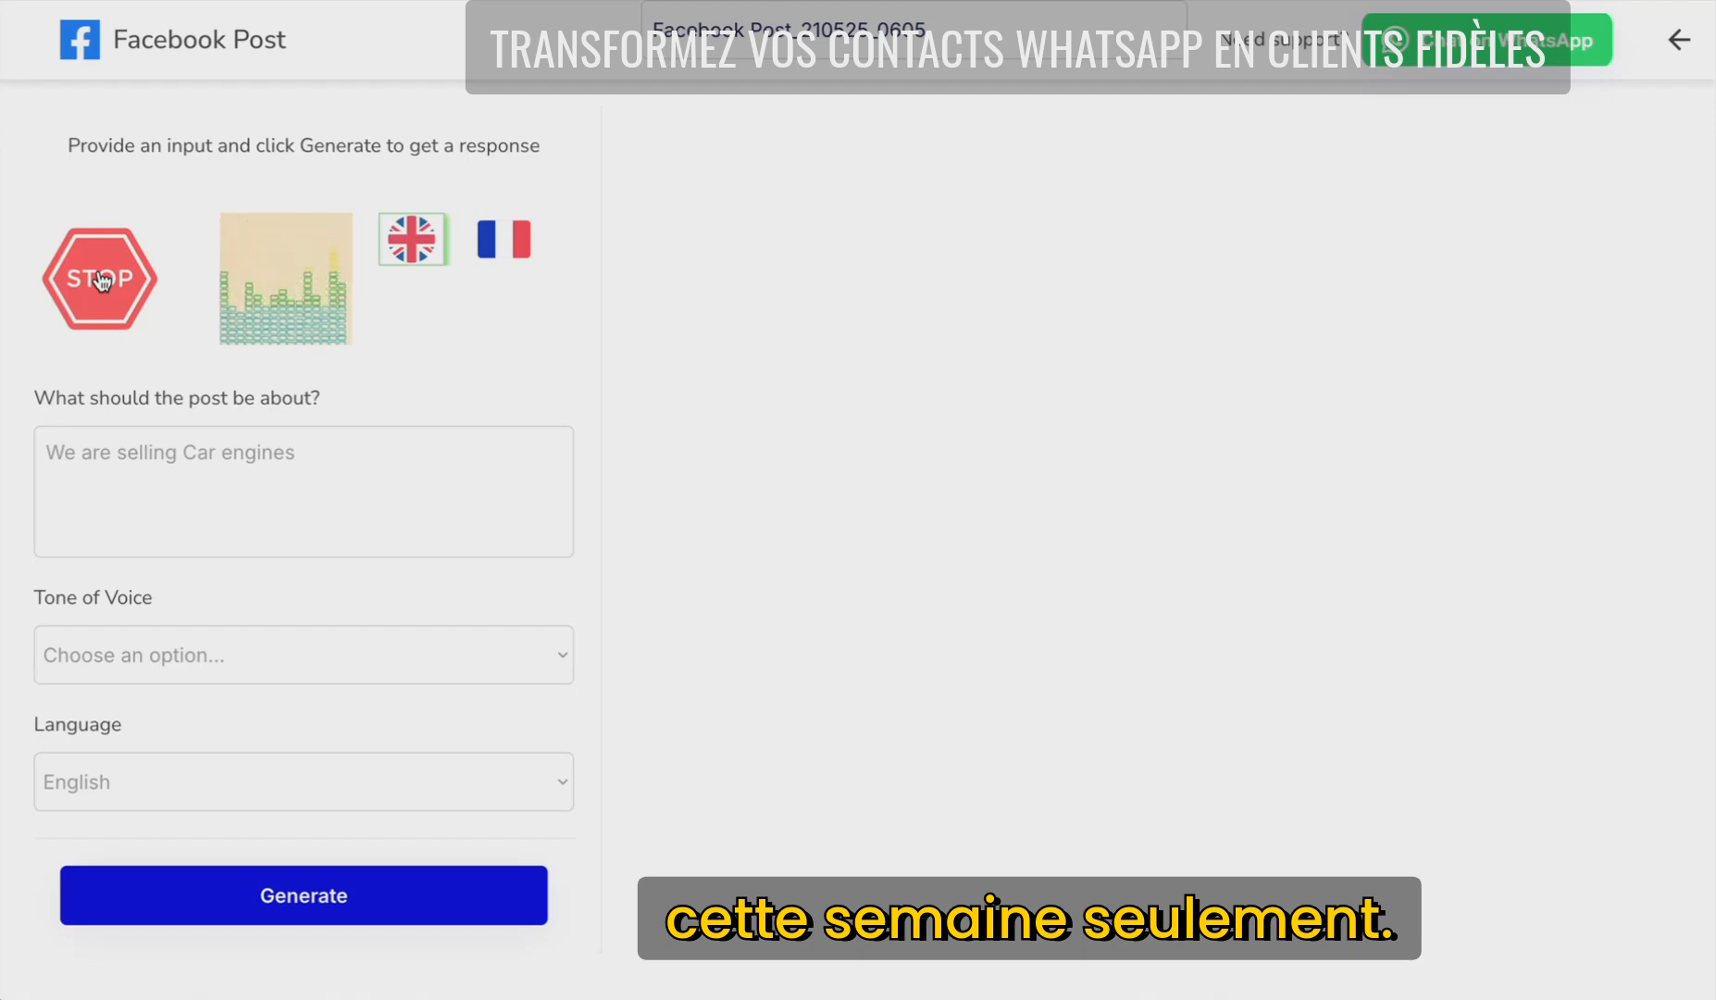
click(100, 279)
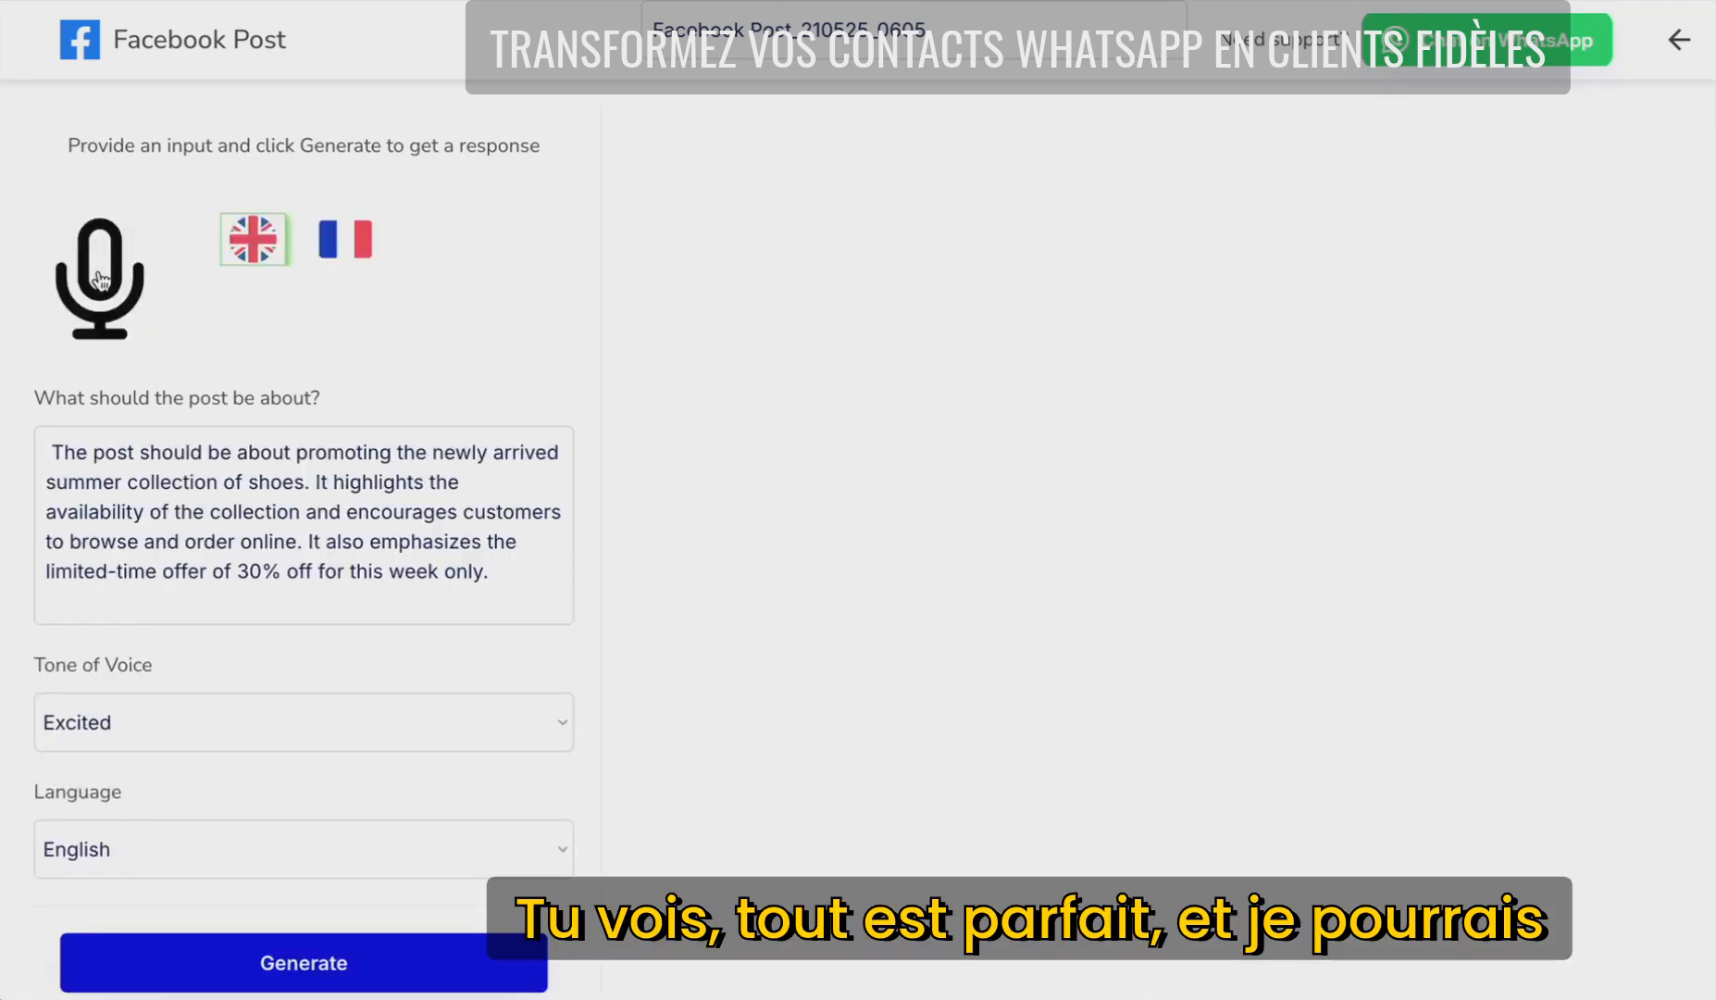
click(493, 728)
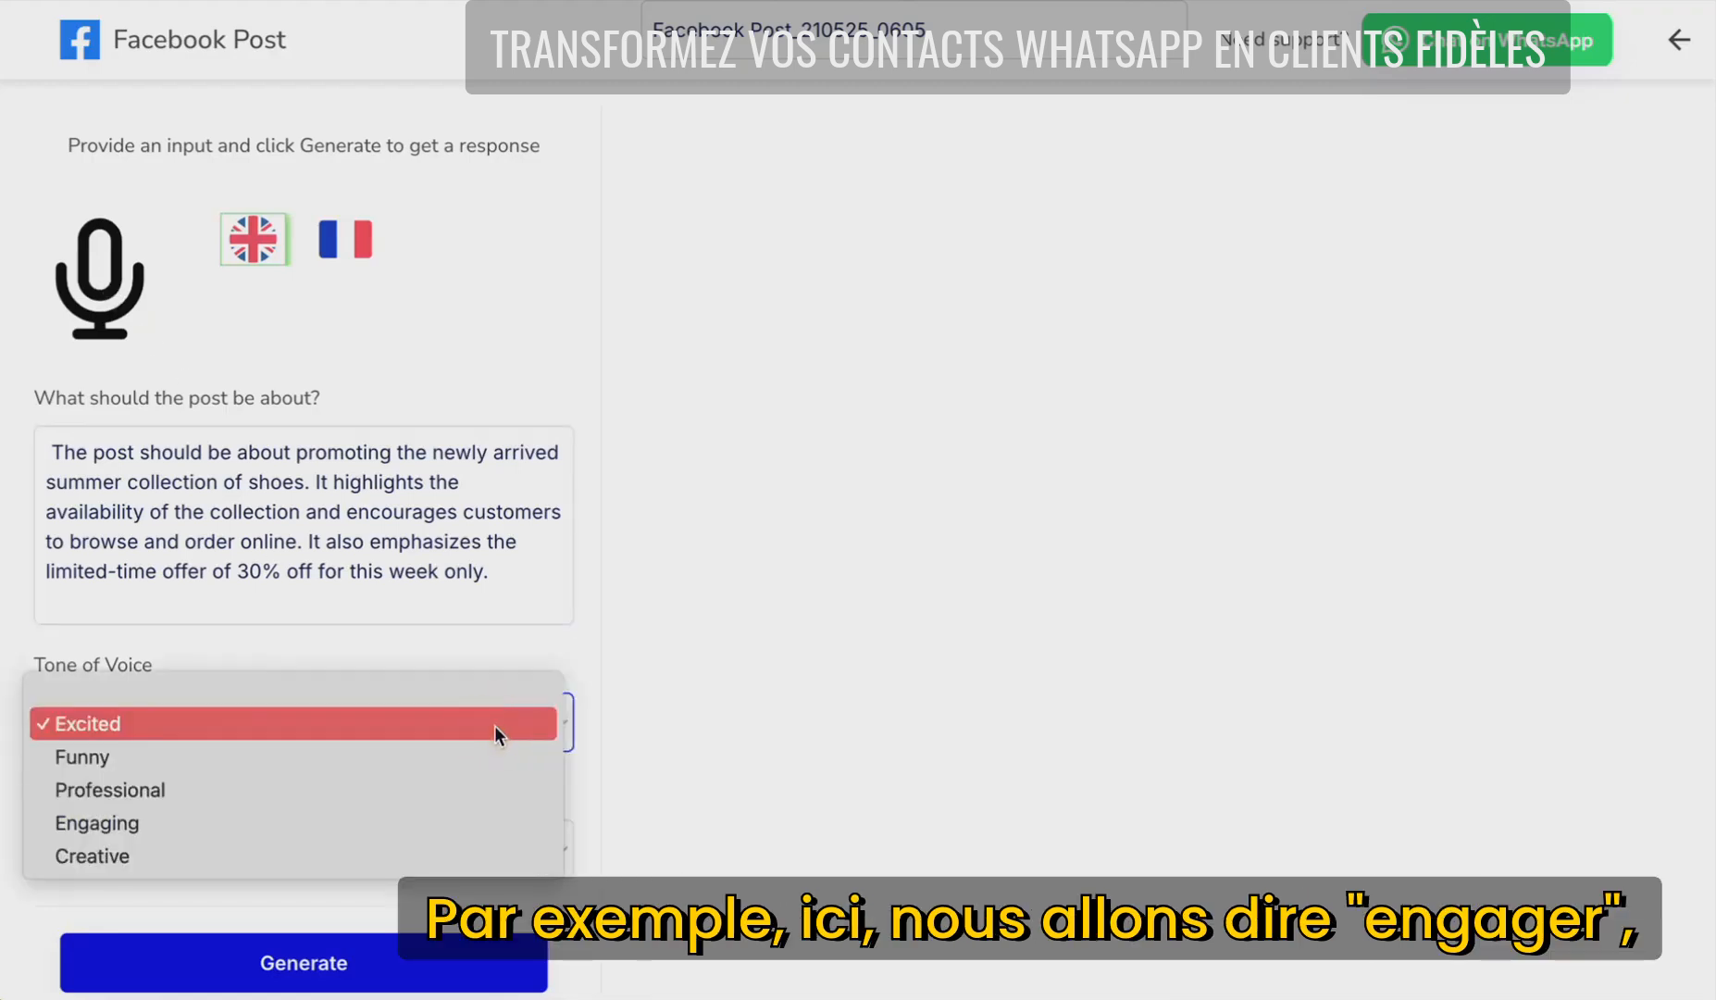
click(504, 819)
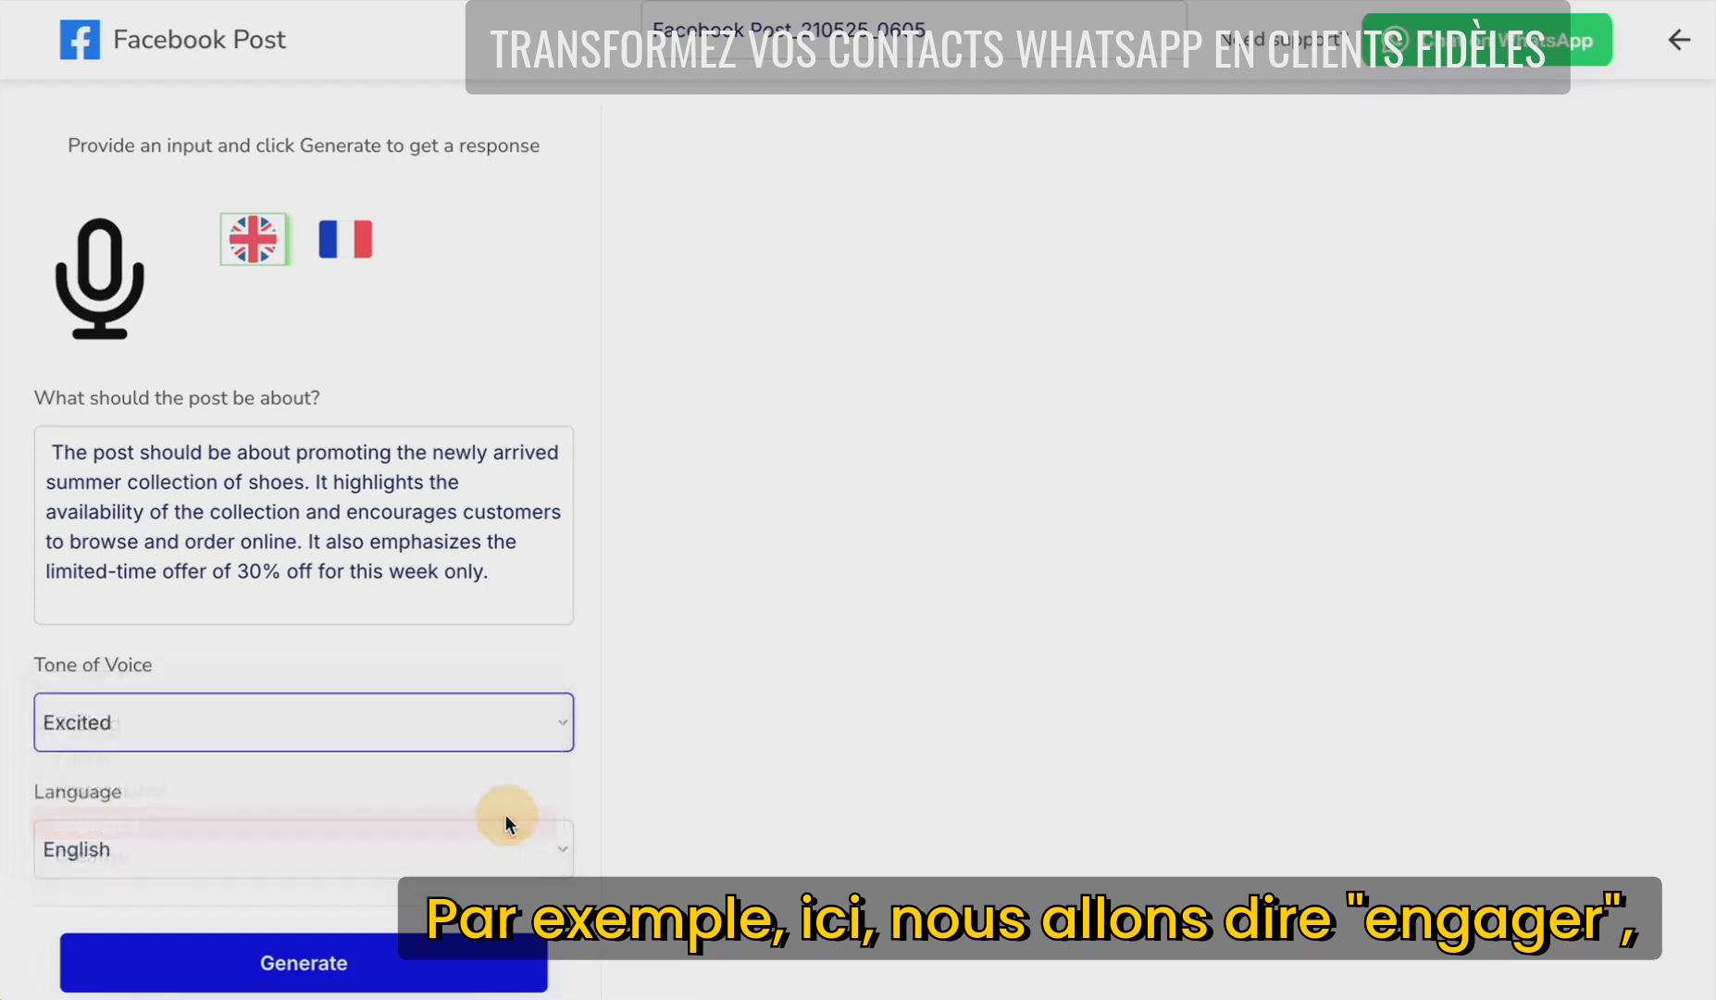
click(303, 966)
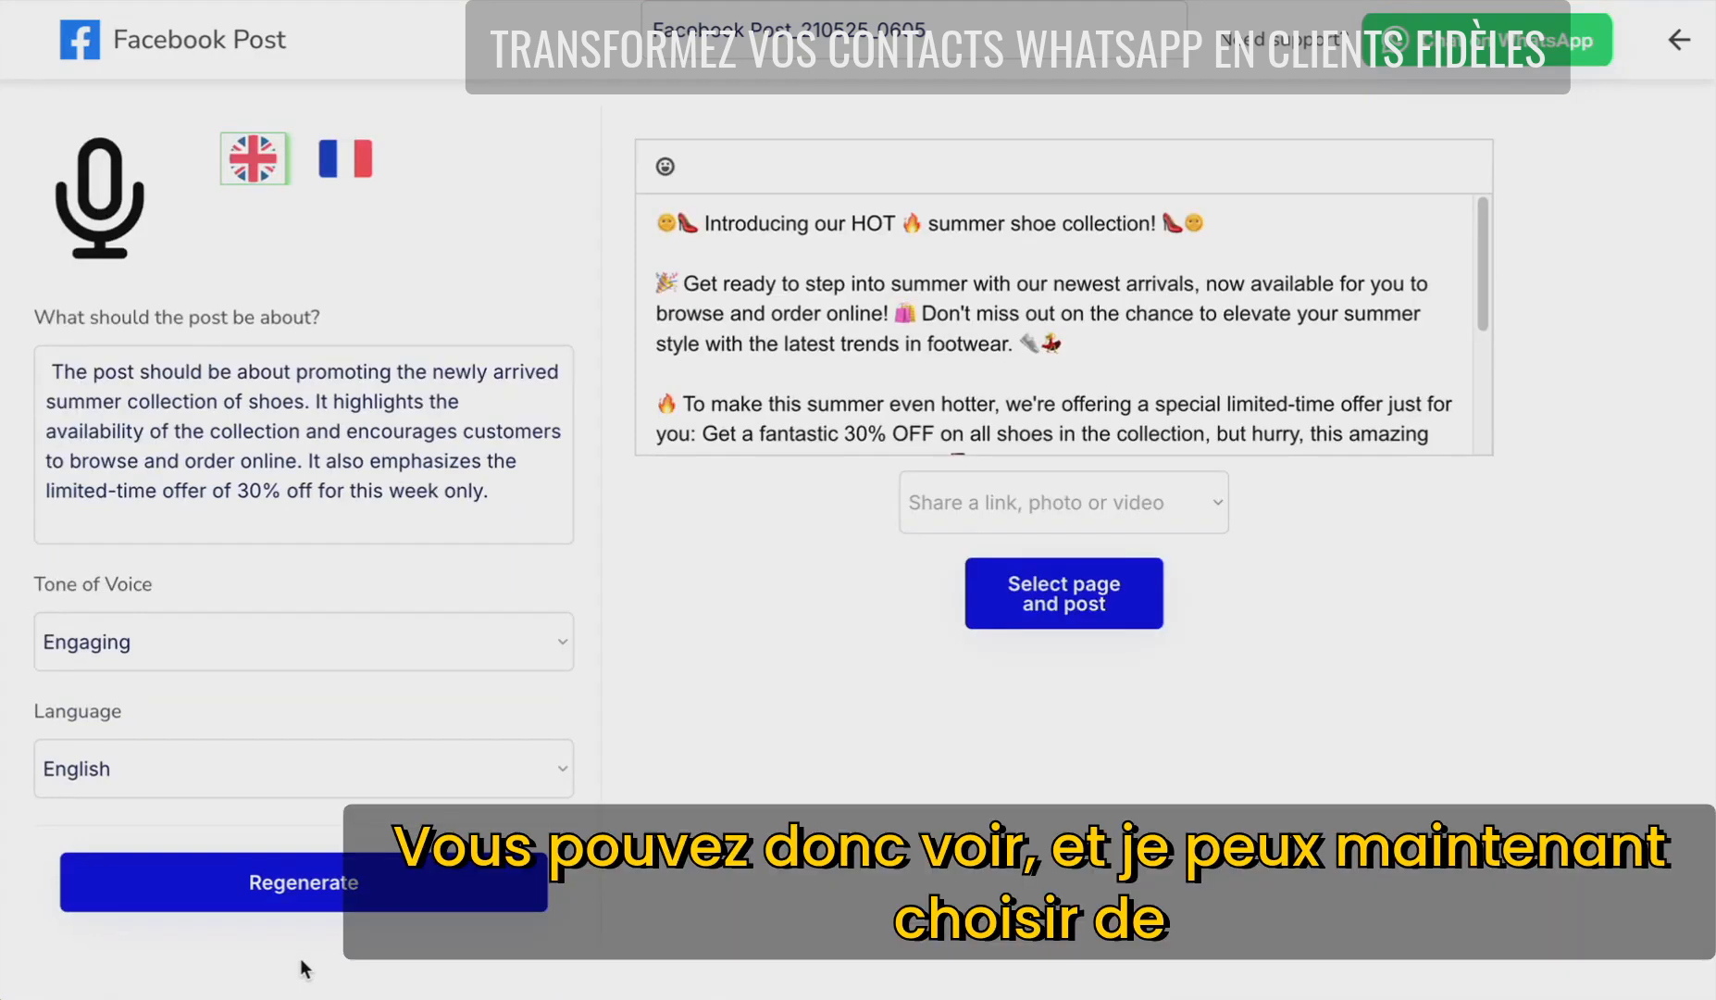
scroll(1055, 371, down, 2)
- Attach the ZURISOLE (1).png catalog image as the post's photo
click(1175, 503)
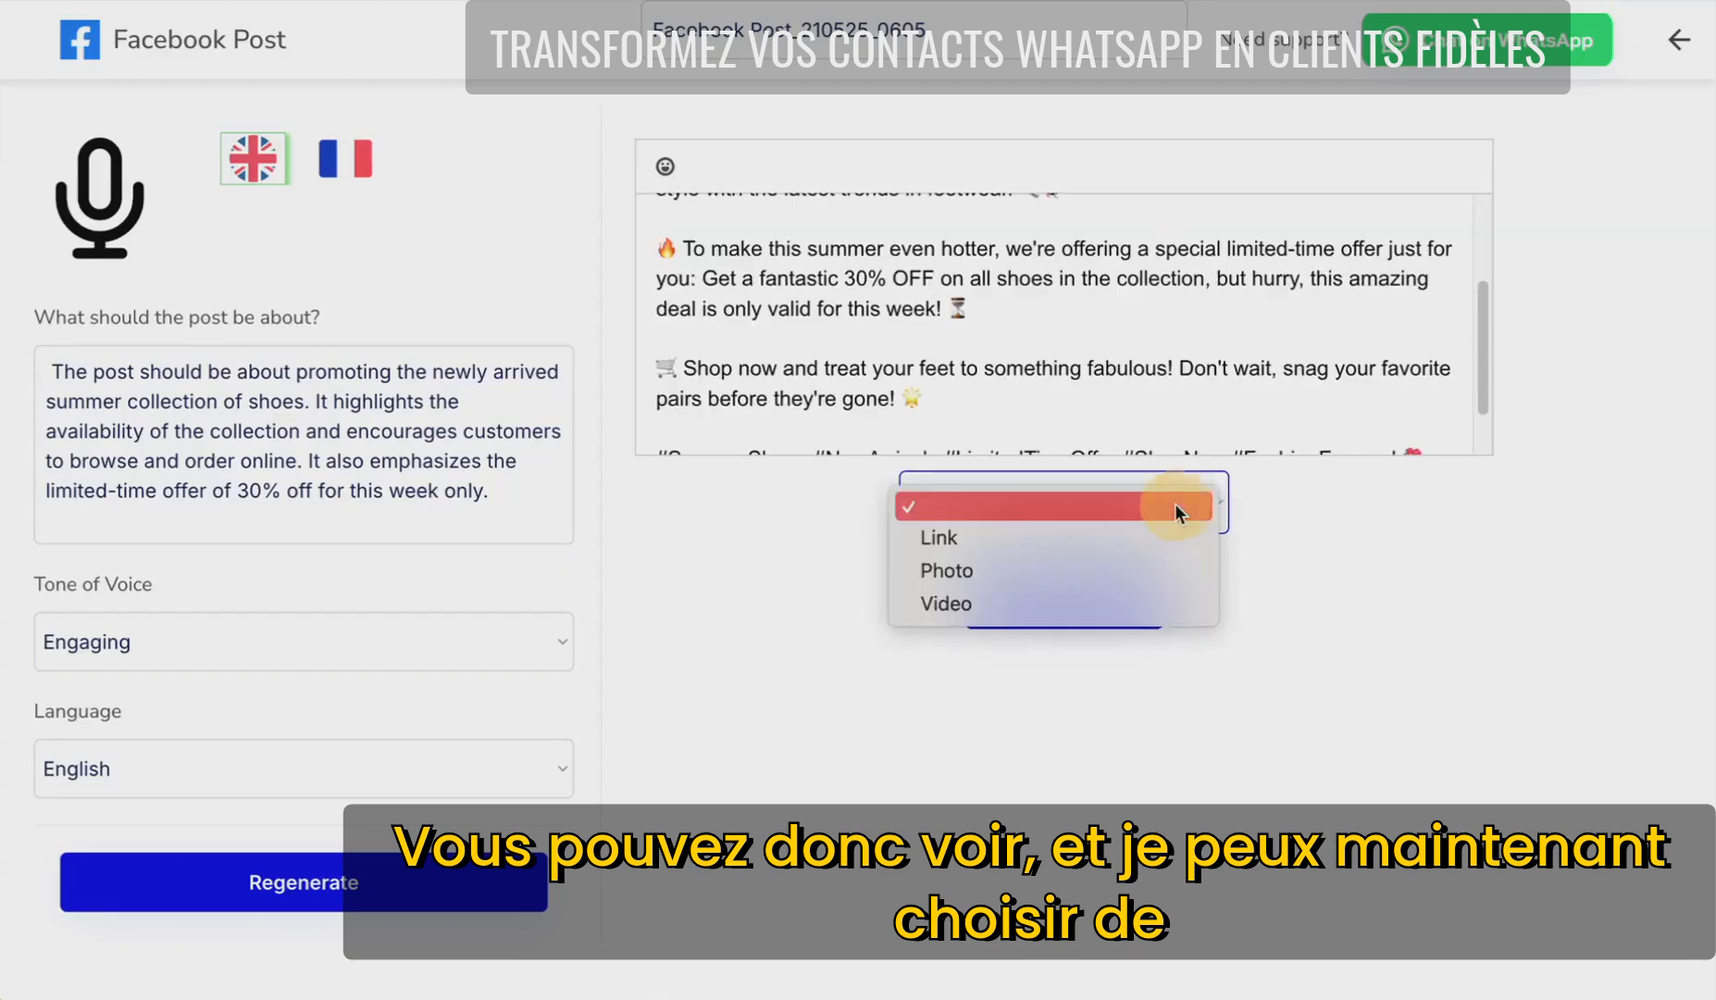
click(1074, 566)
click(1076, 641)
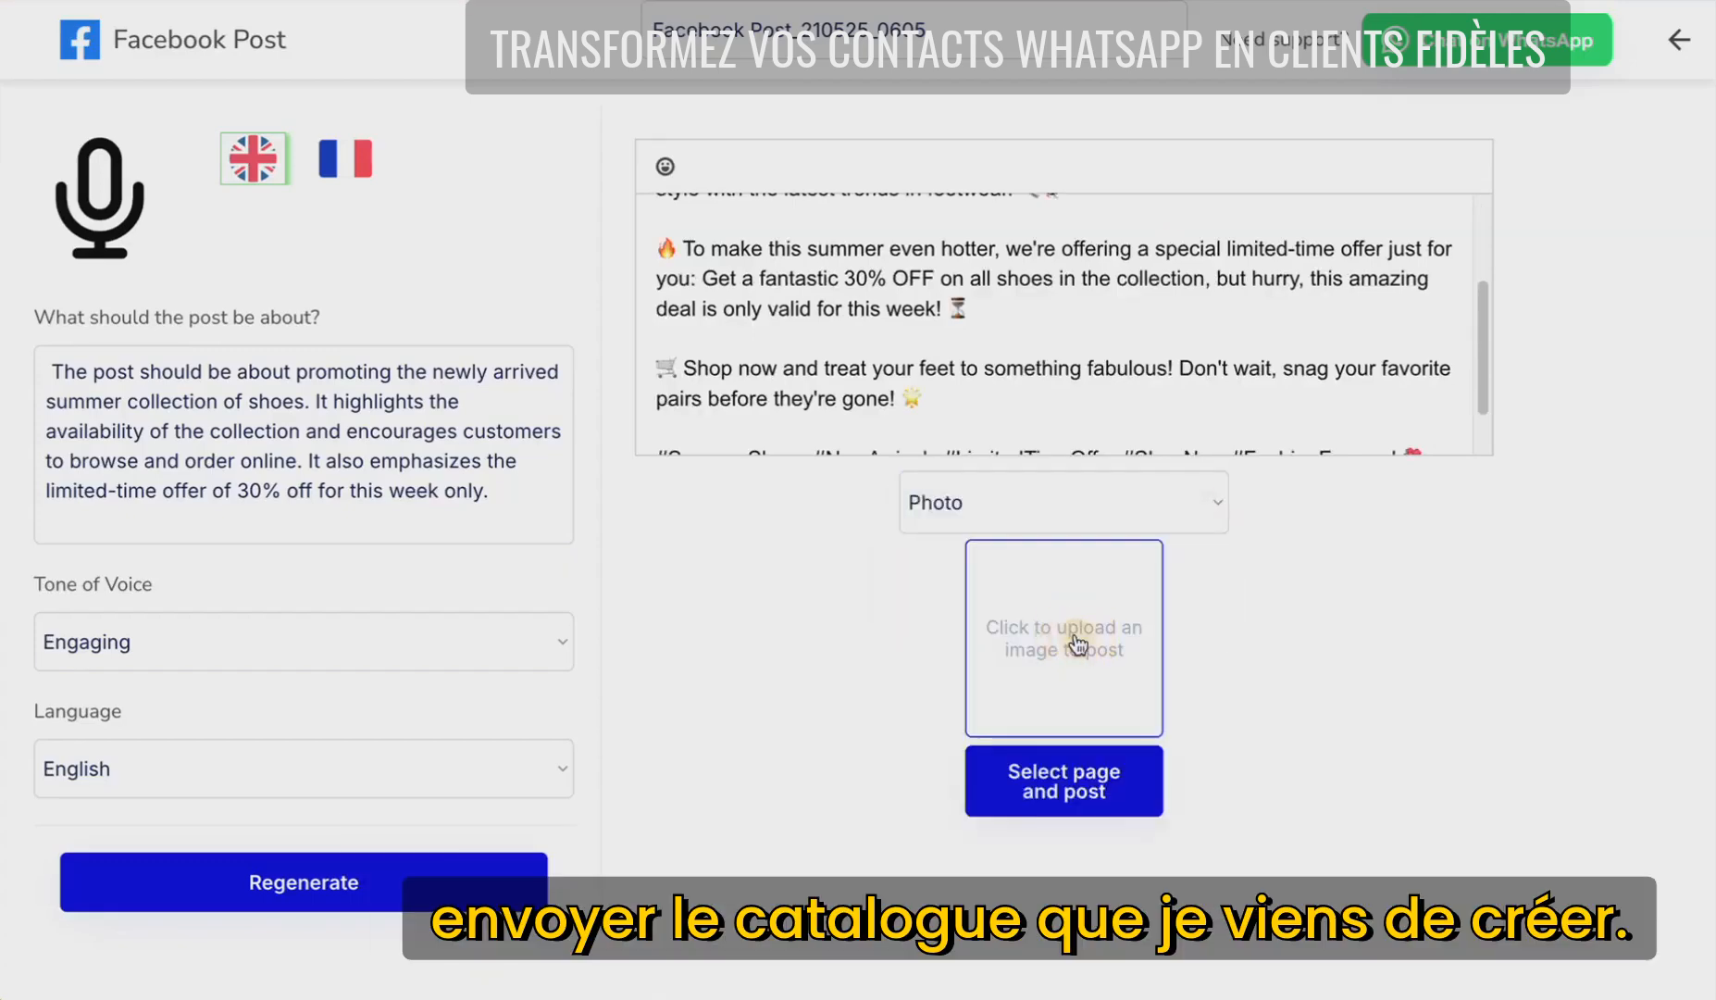
click(1314, 700)
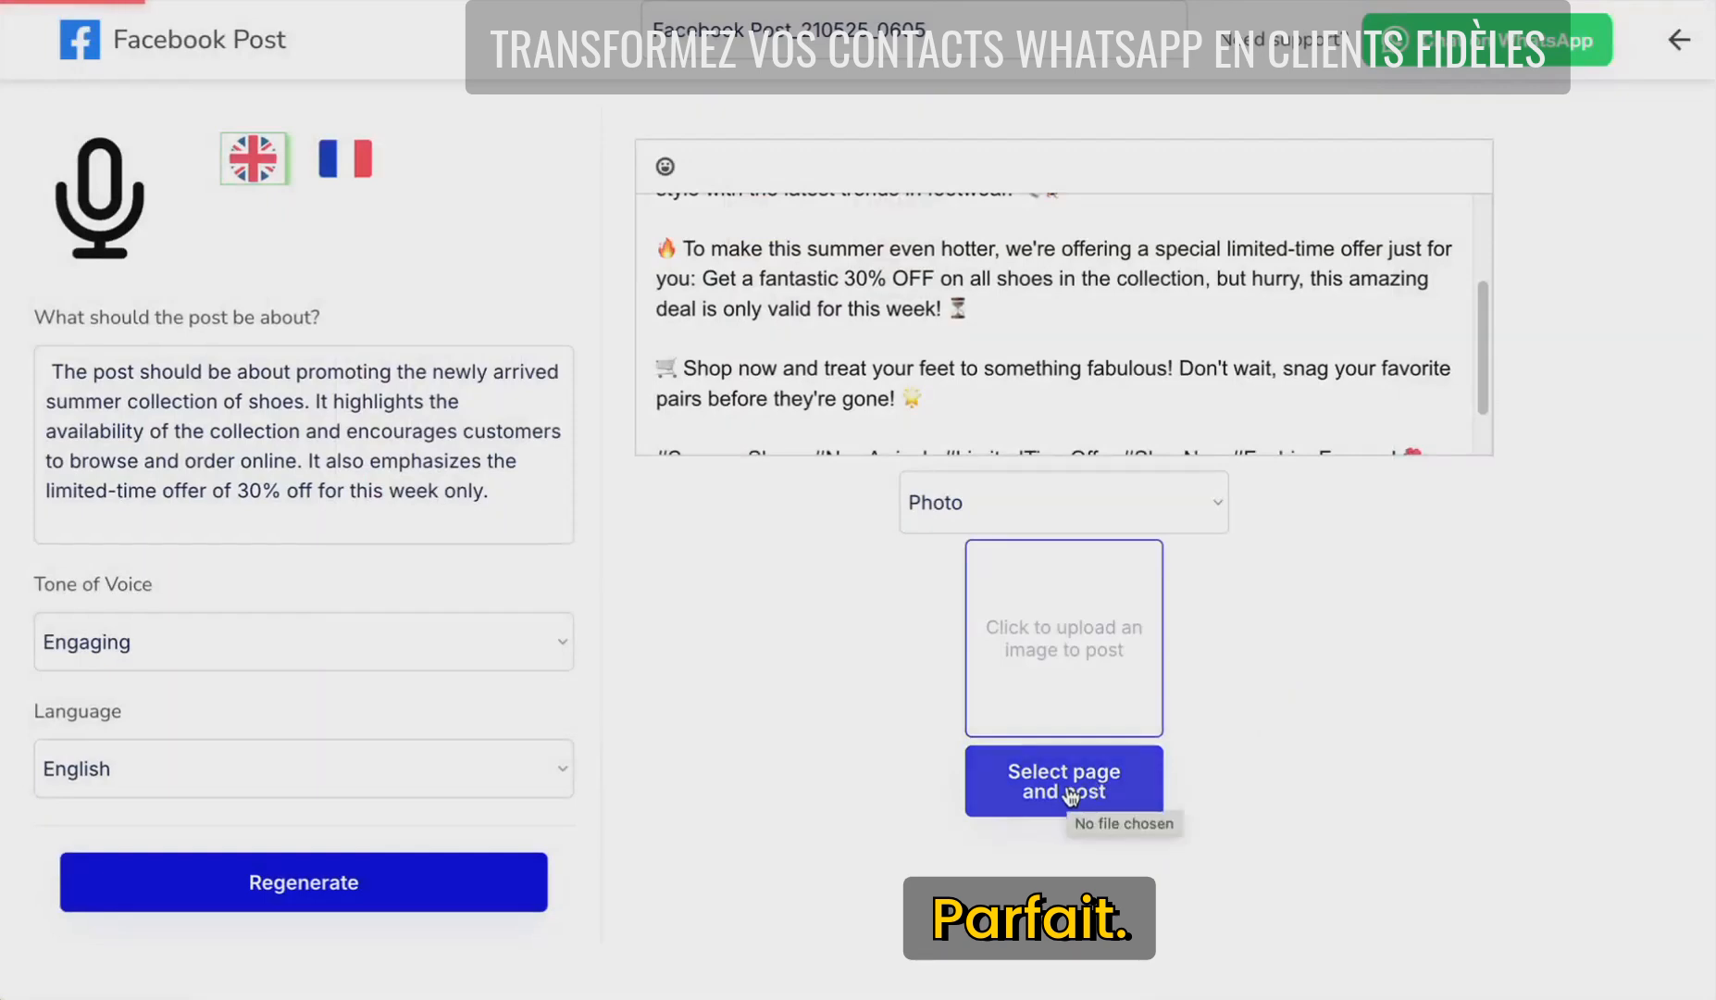
scroll(1382, 310, up, 3)
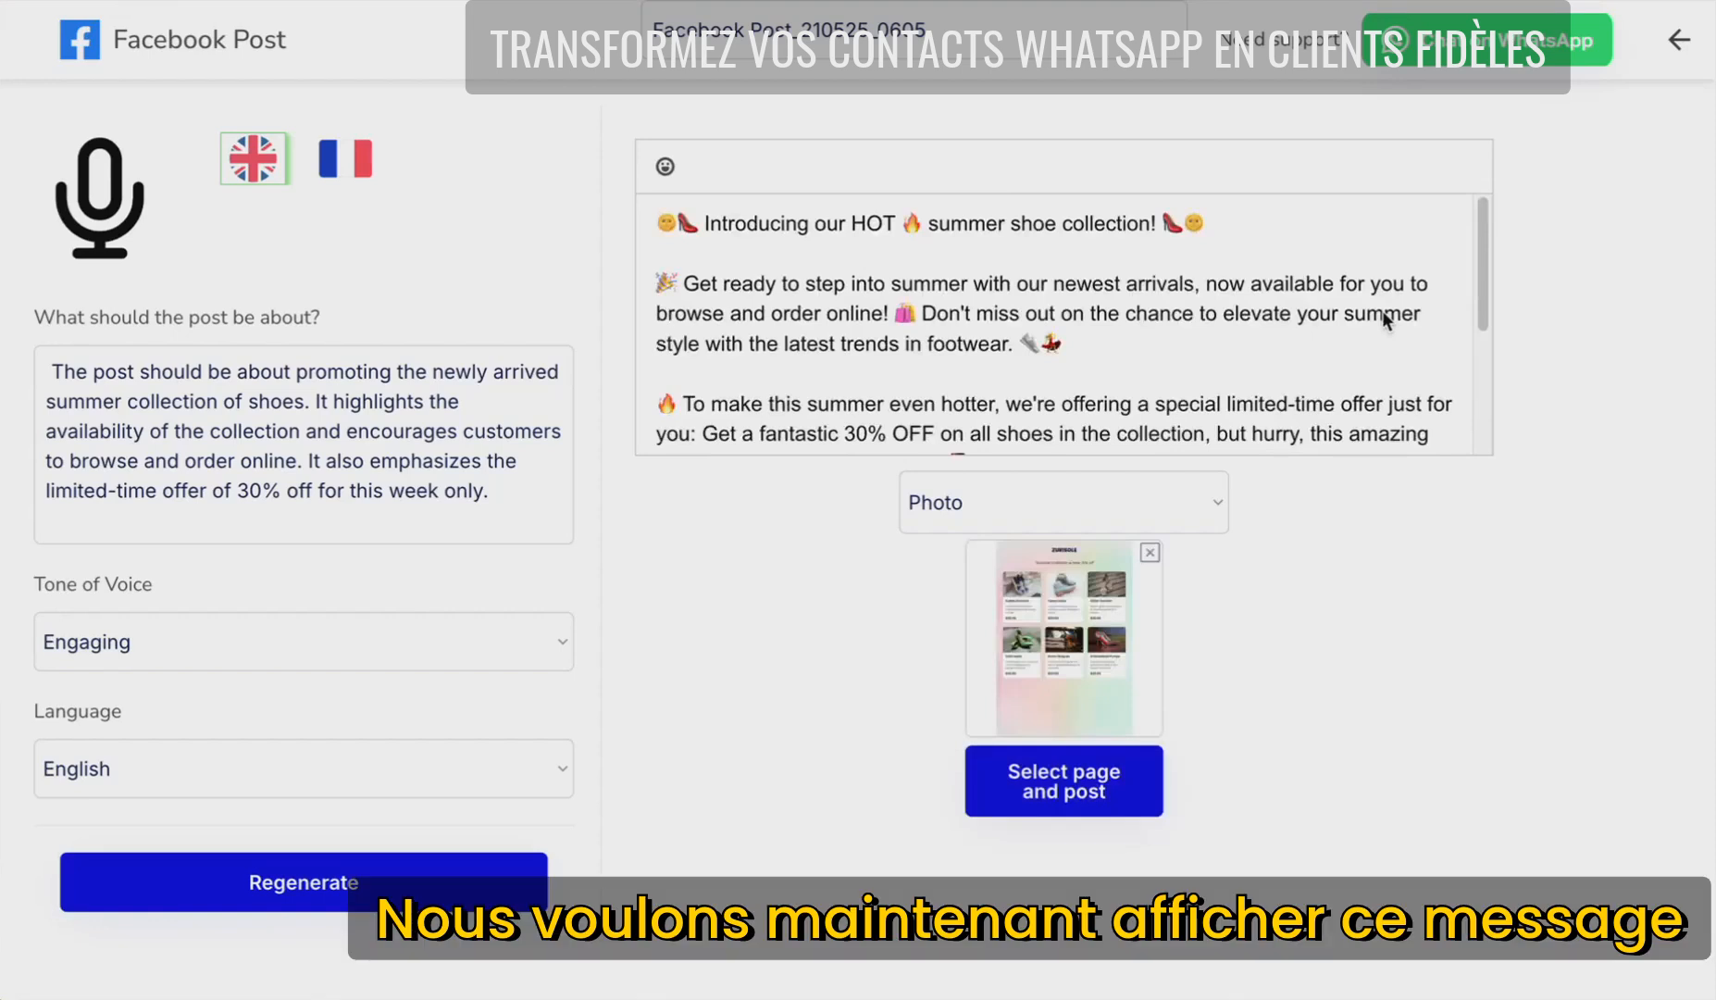
scroll(1440, 407, down, 1)
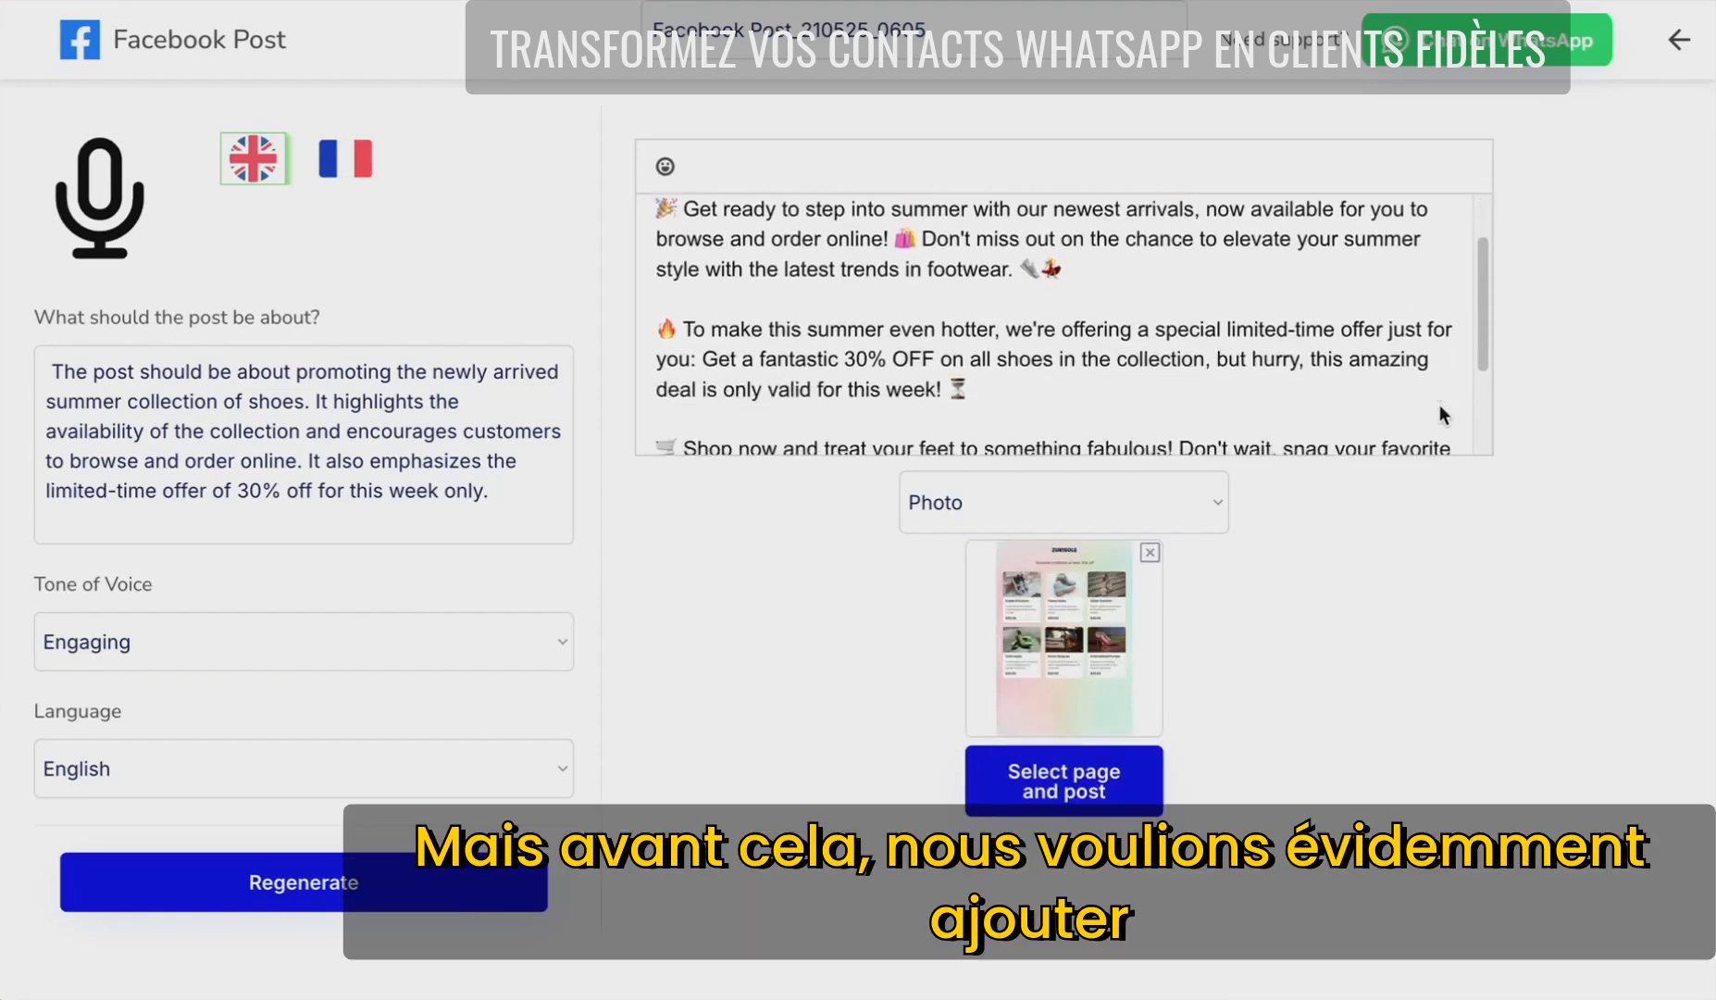
scroll(1440, 408, down, 3)
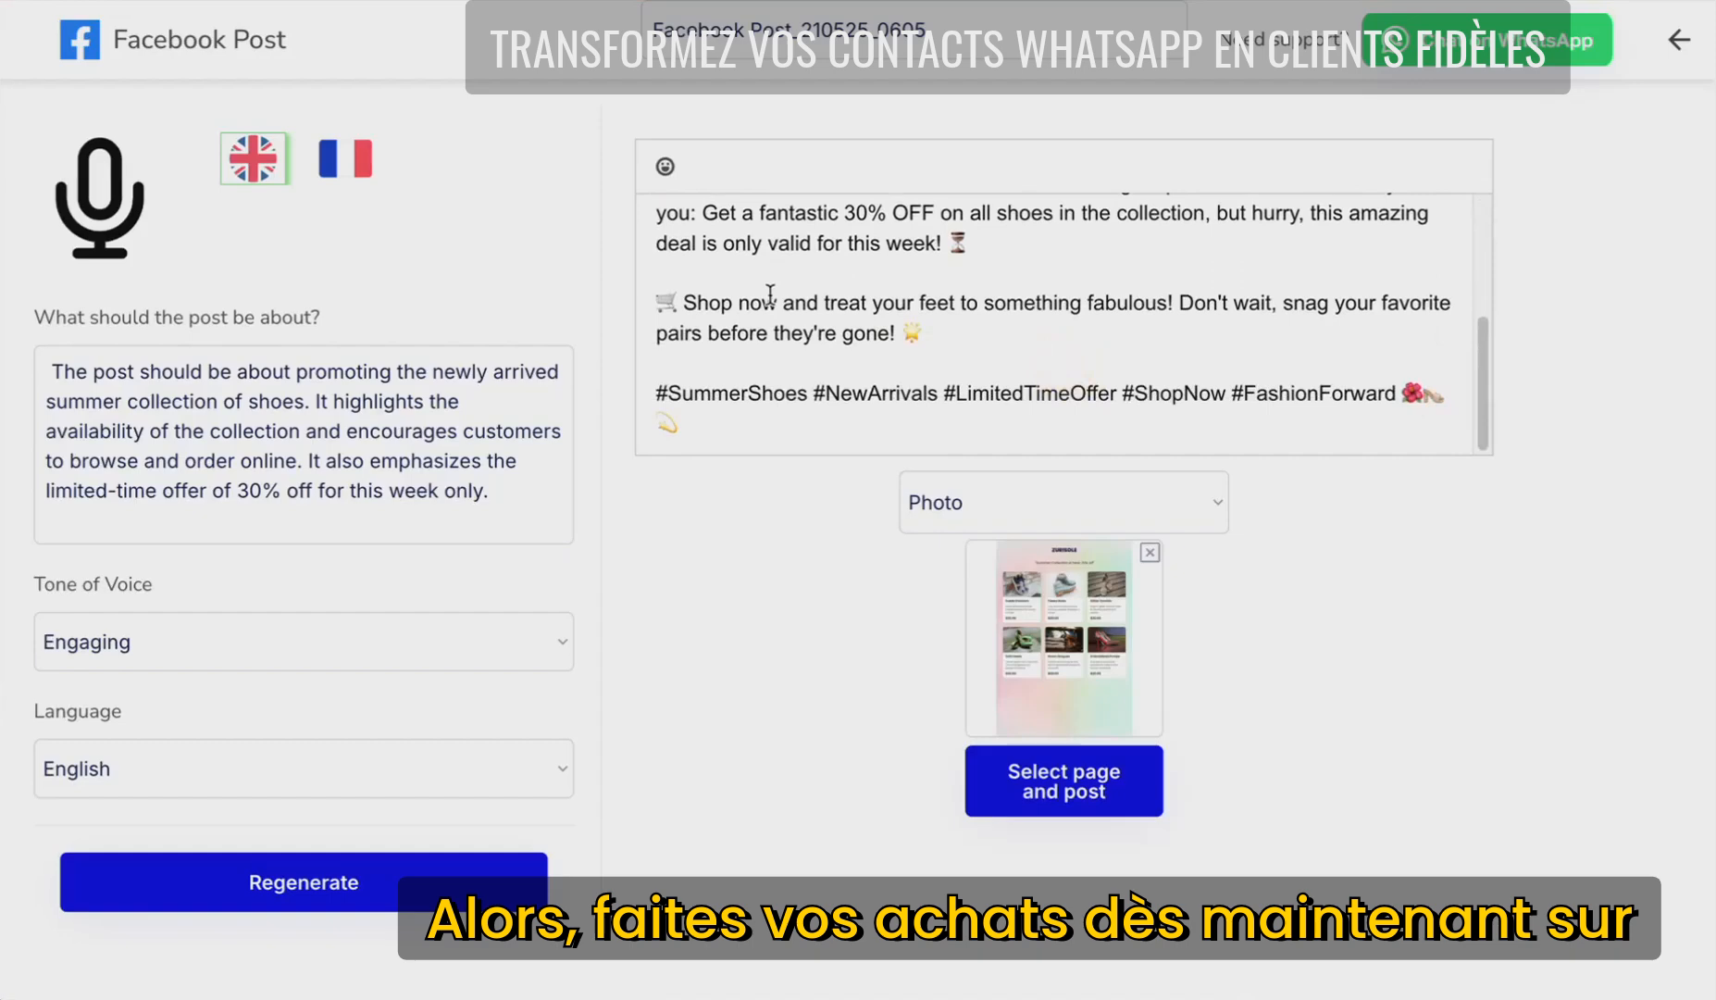
click(782, 302)
text(at)
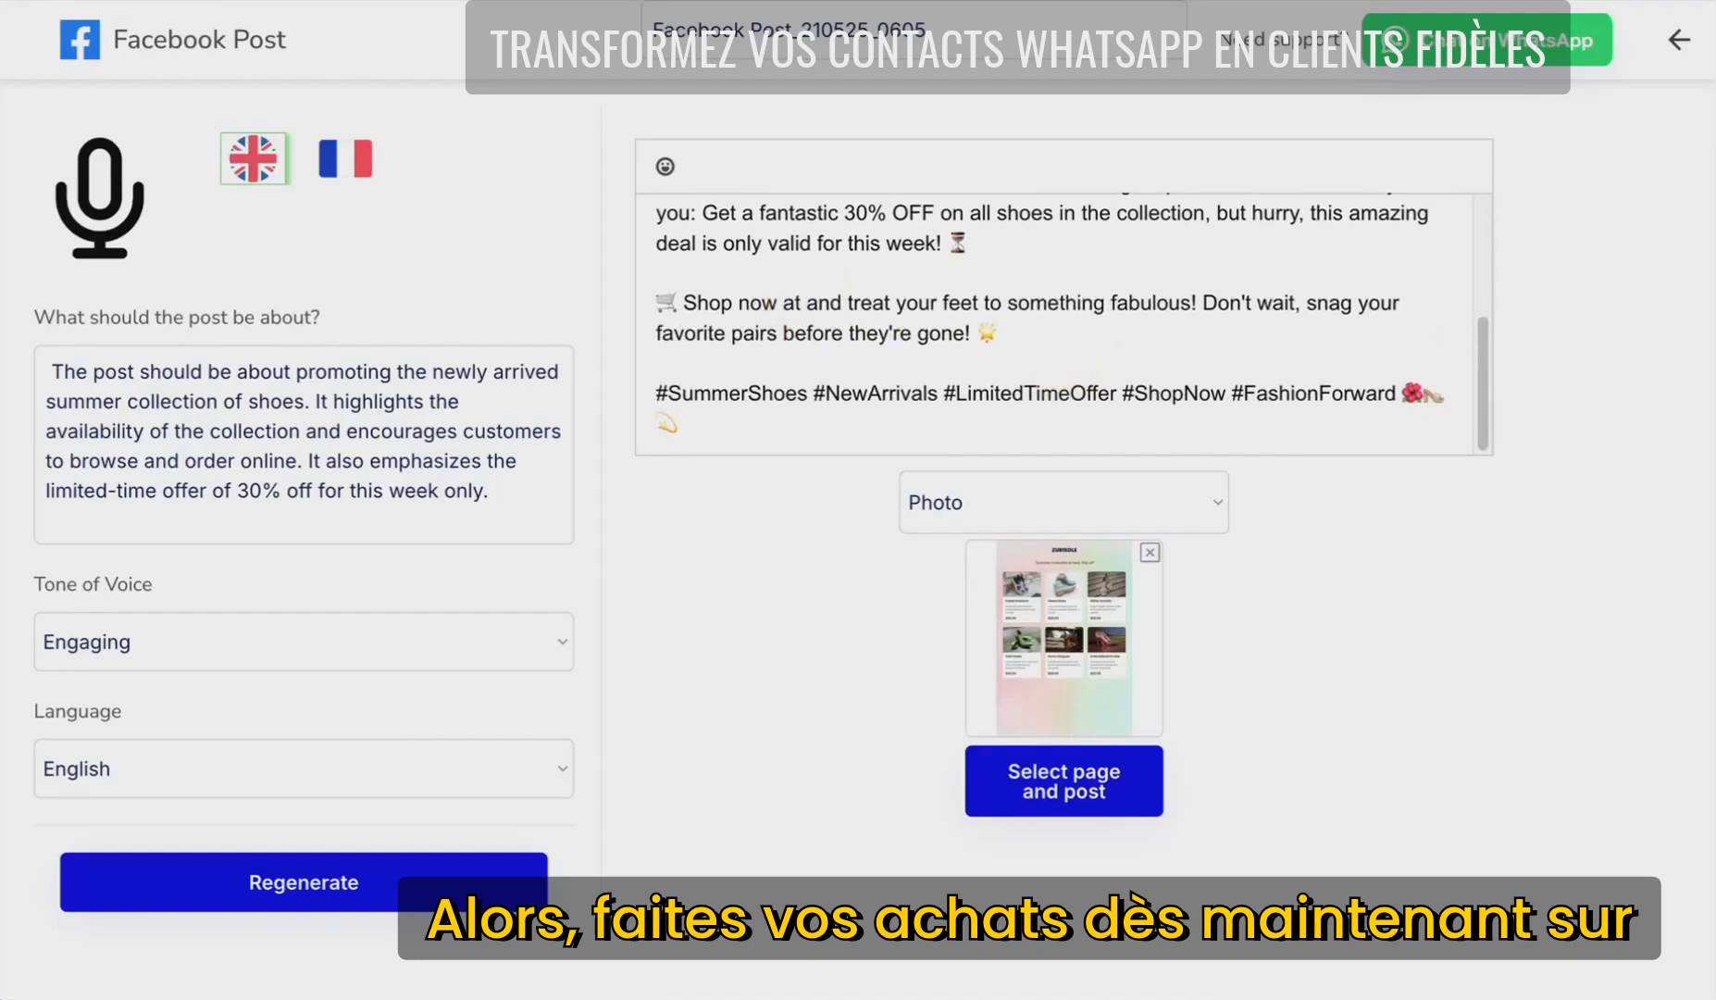
text(https://predictive.social/shop)
text(1)
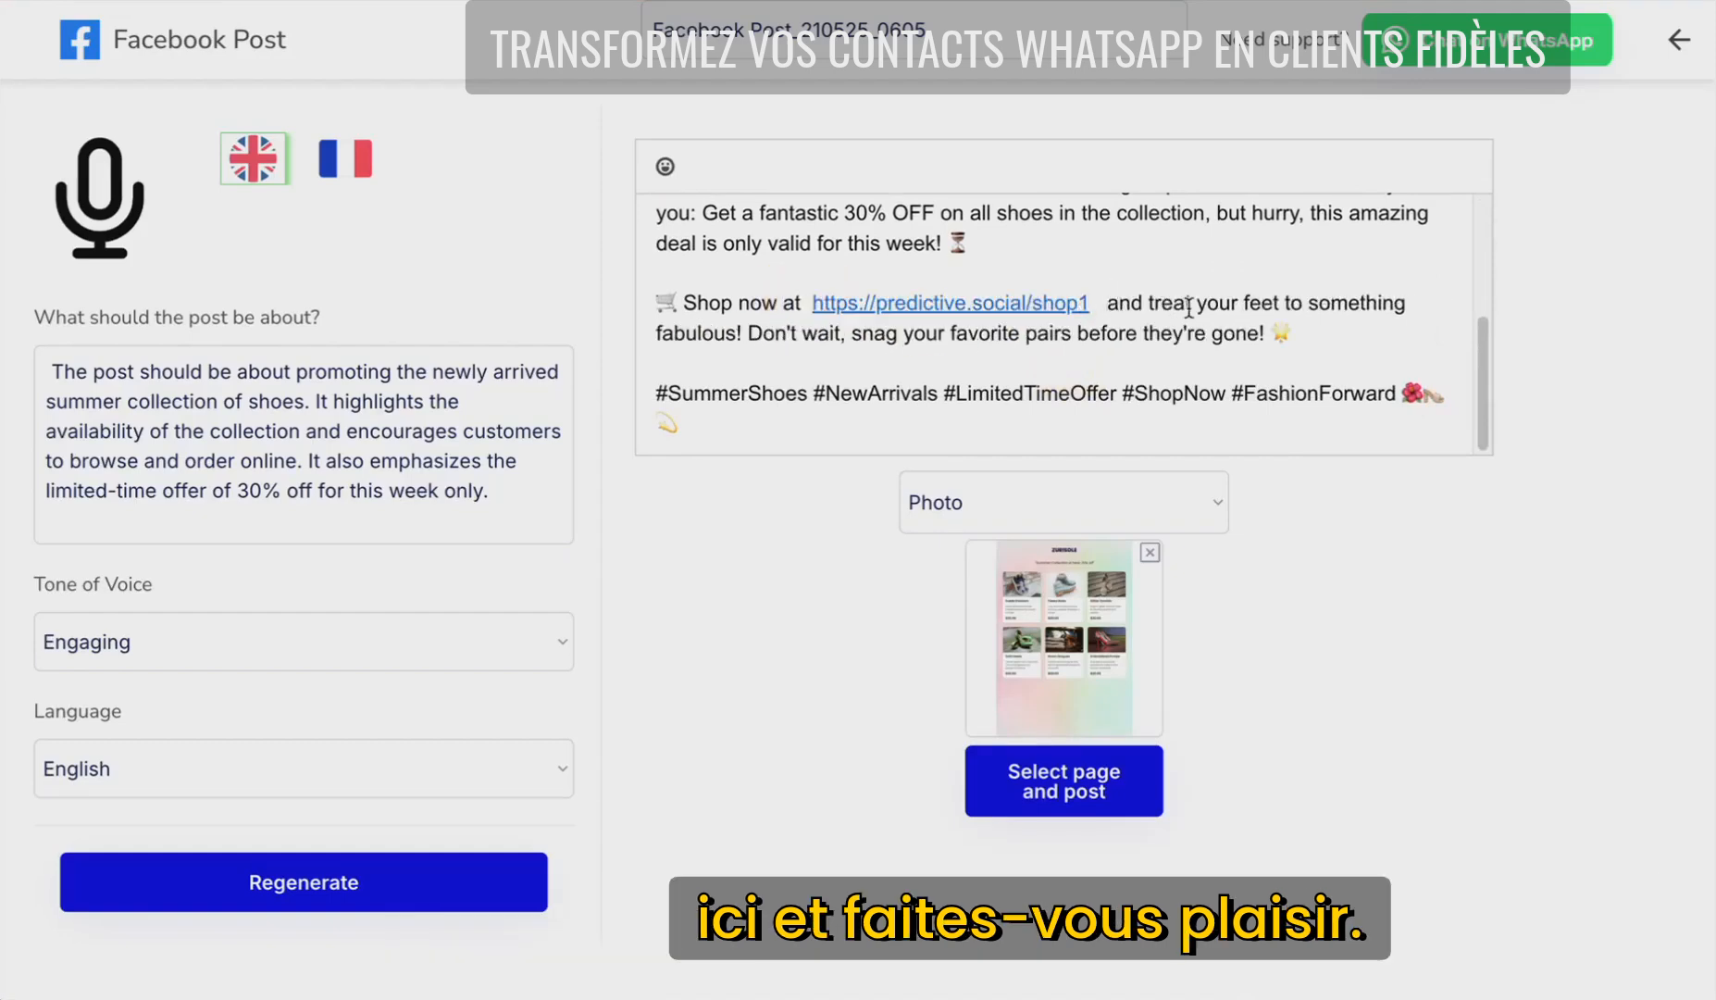
click(1062, 782)
- Publish the summer shoe post to the Almait page and expand its full text
click(1096, 298)
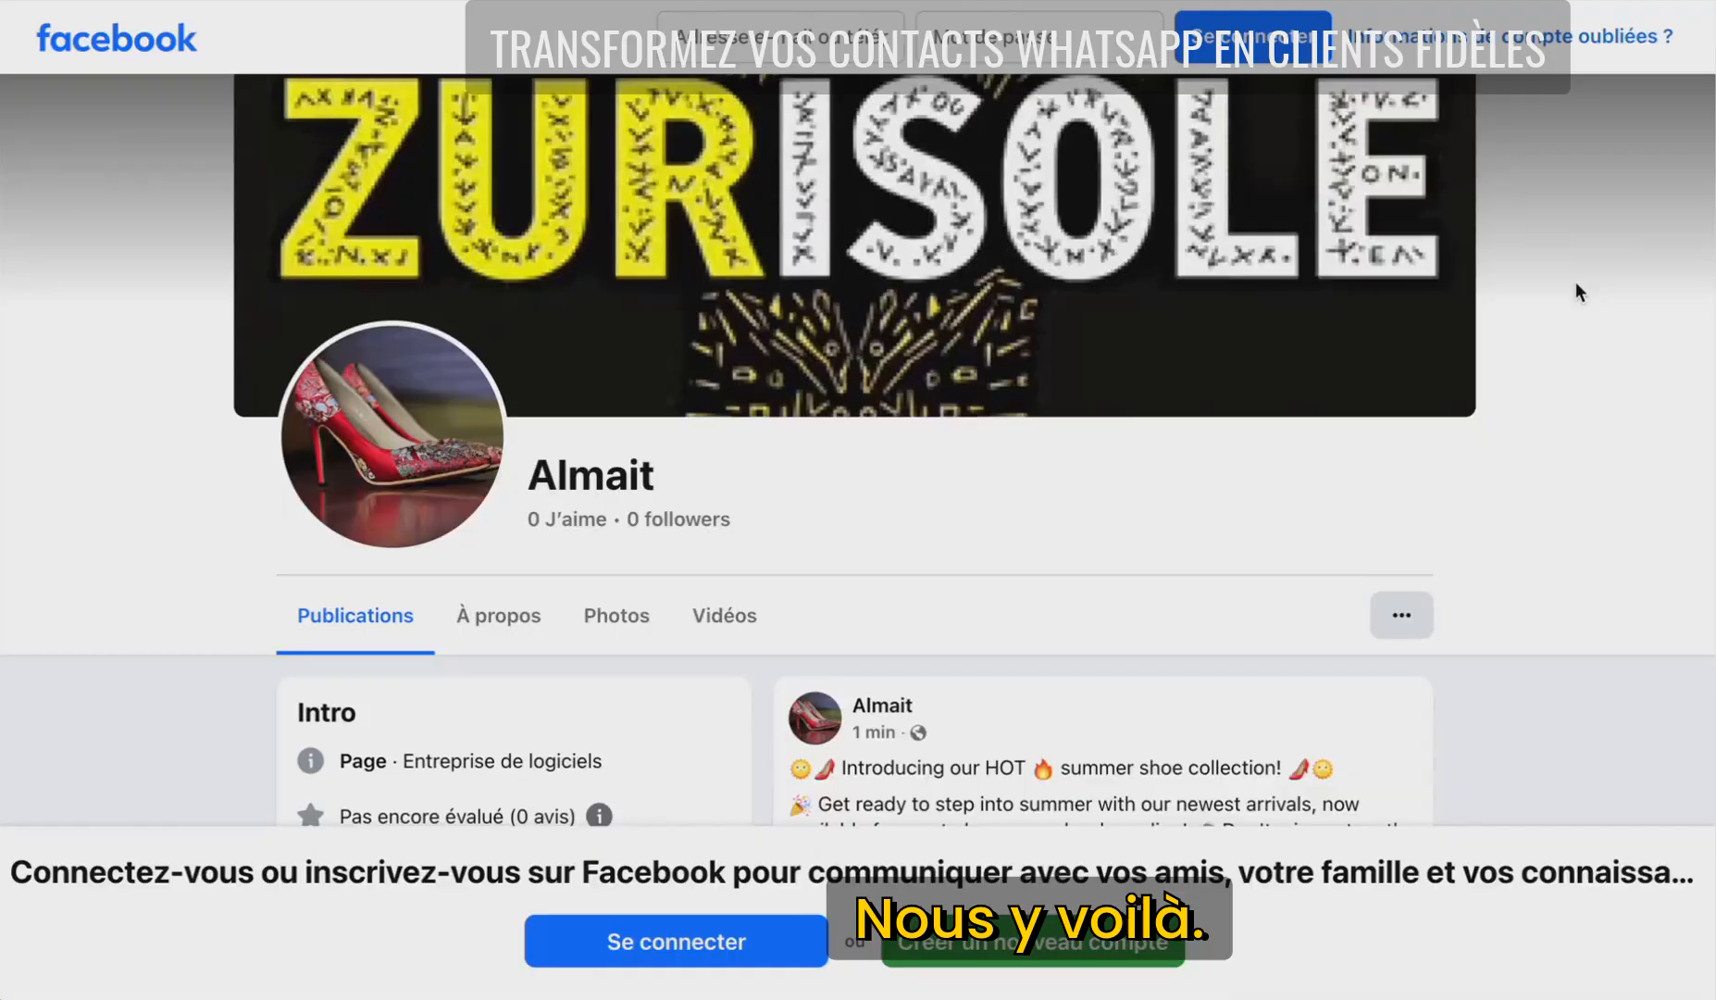
scroll(1576, 325, down, 2)
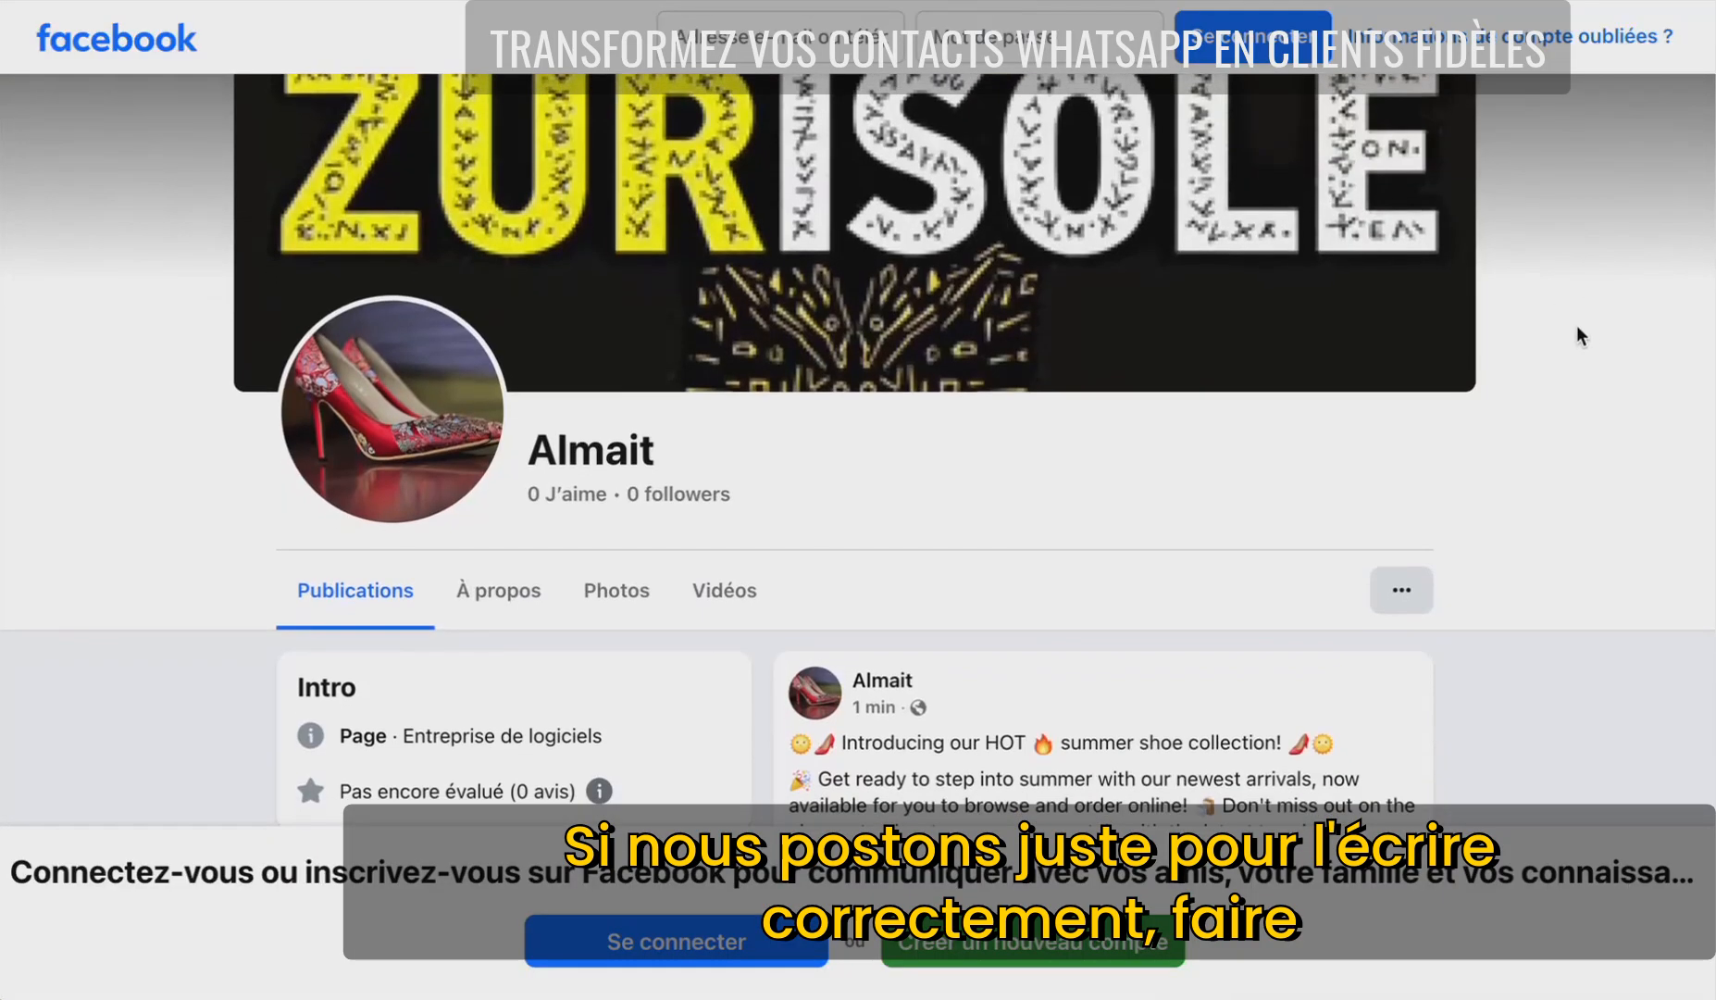
scroll(1577, 325, down, 3)
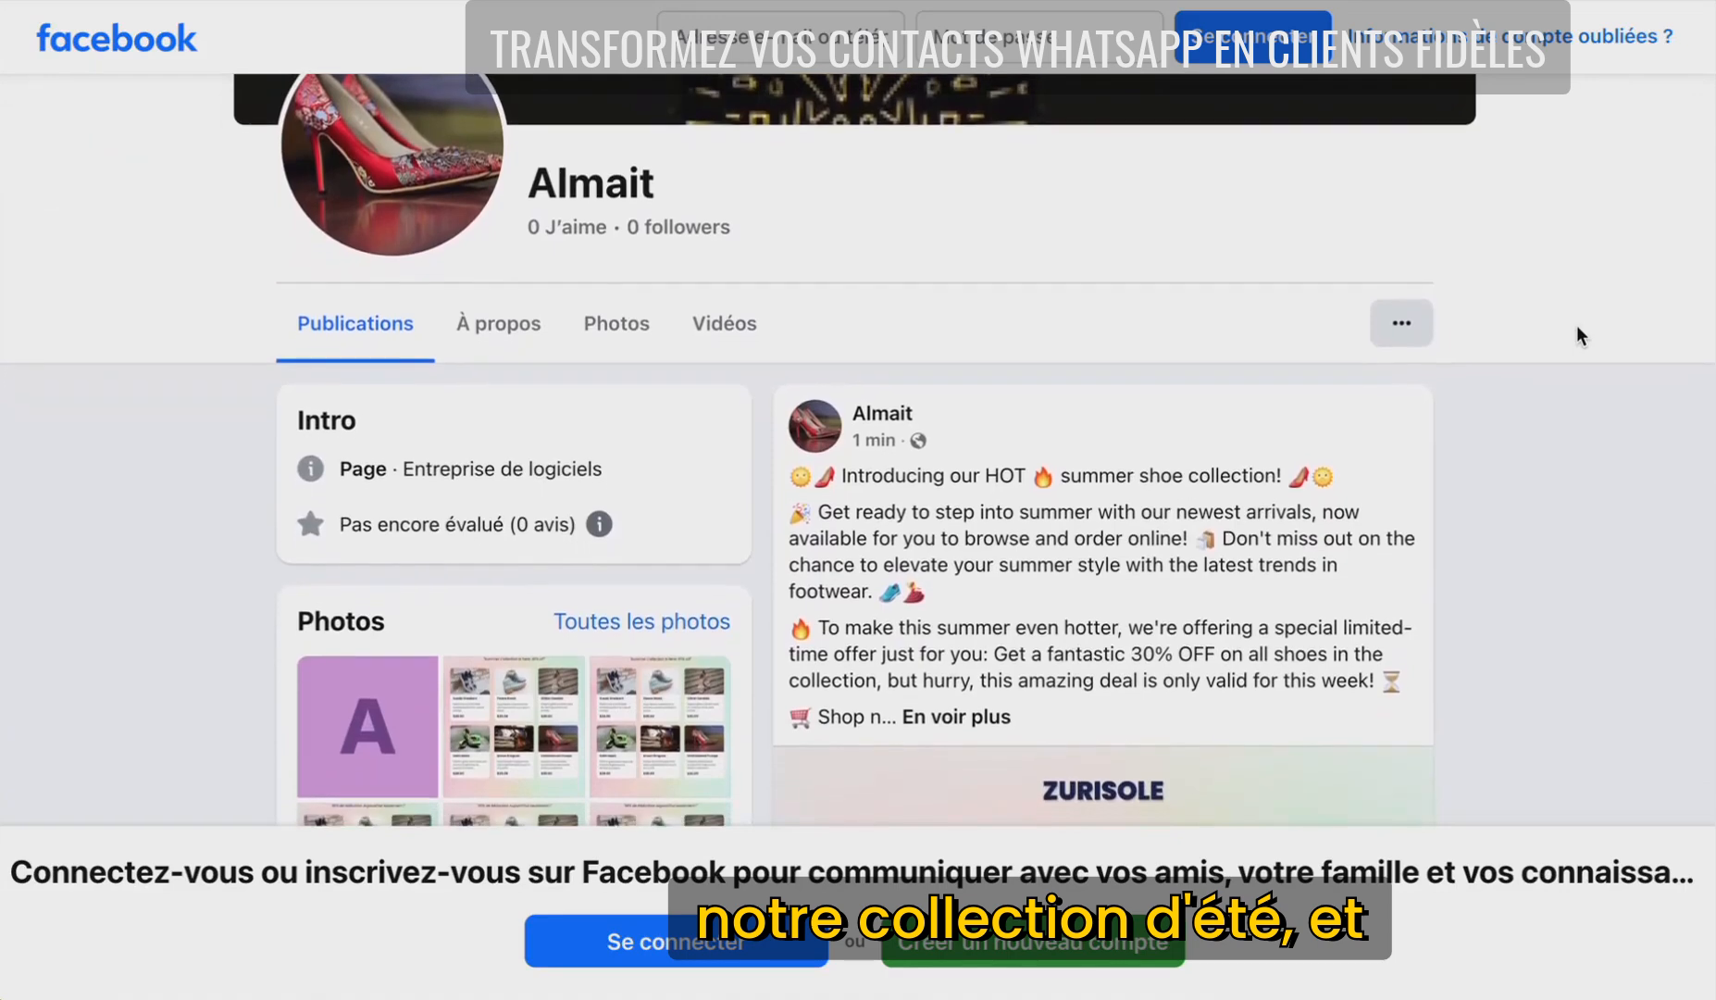
scroll(1577, 325, down, 2)
click(961, 641)
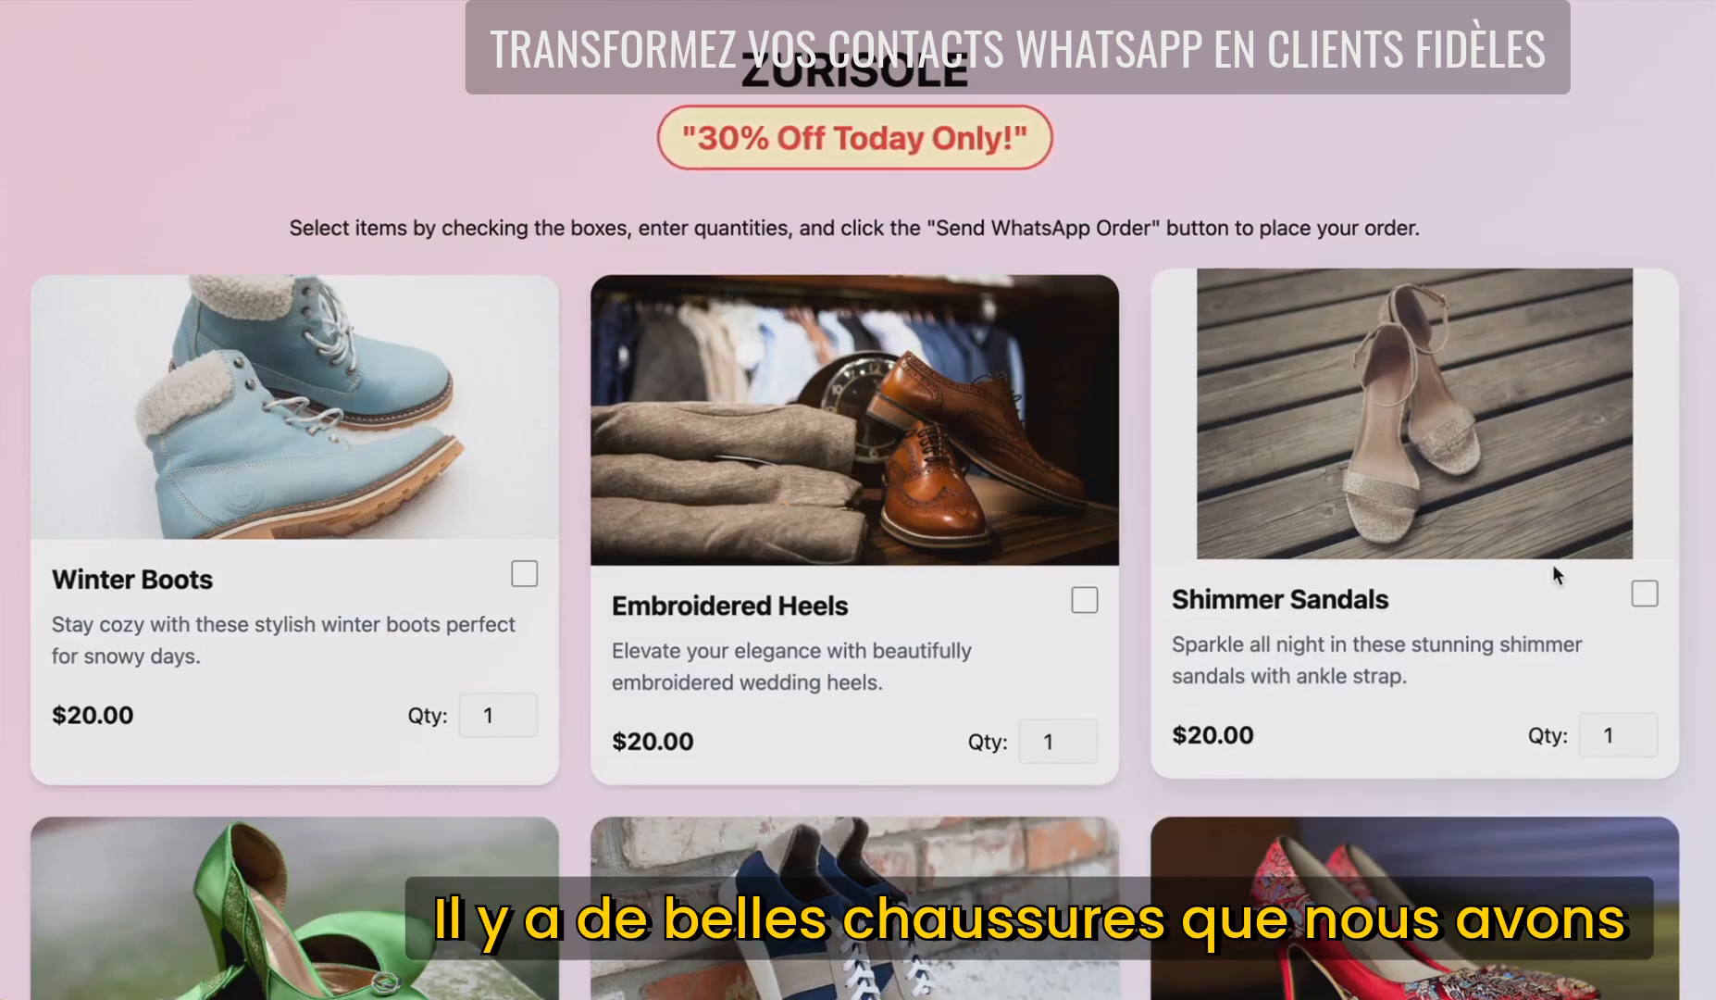
- Add Green Satin Pumps alongside Shimmer Sandals so the order summary totals $40.00
scroll(1530, 535, down, 2)
scroll(1530, 535, down, 4)
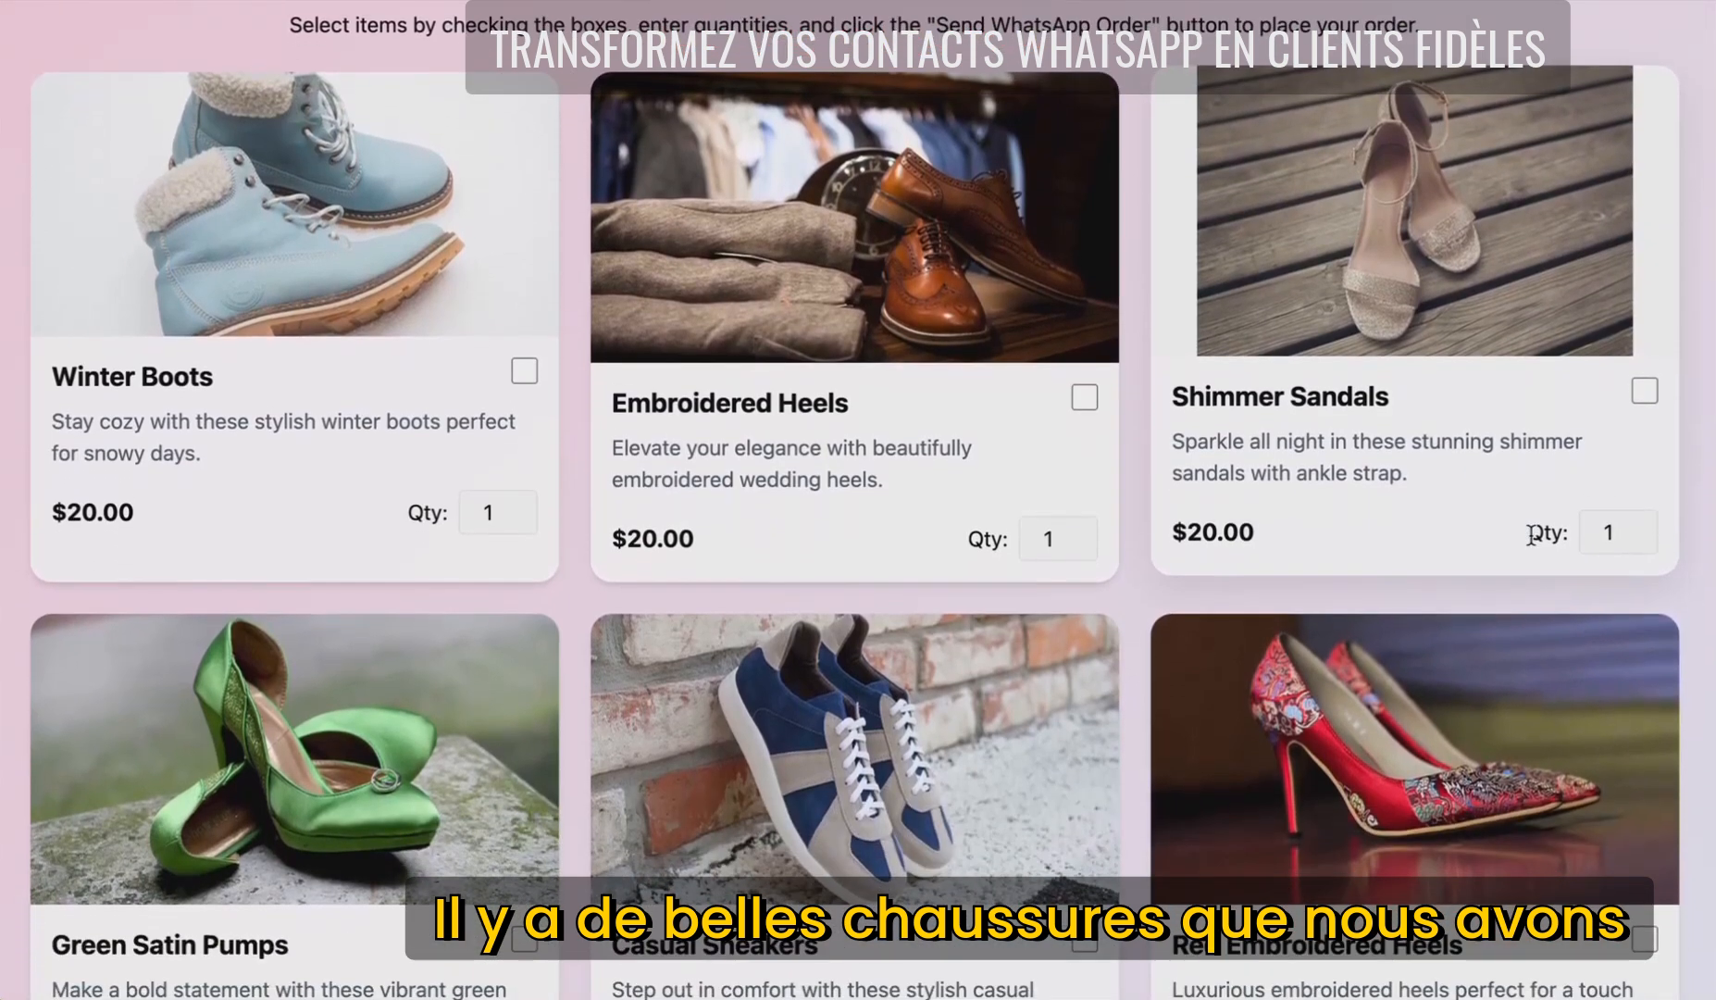
scroll(1530, 537, up, 1)
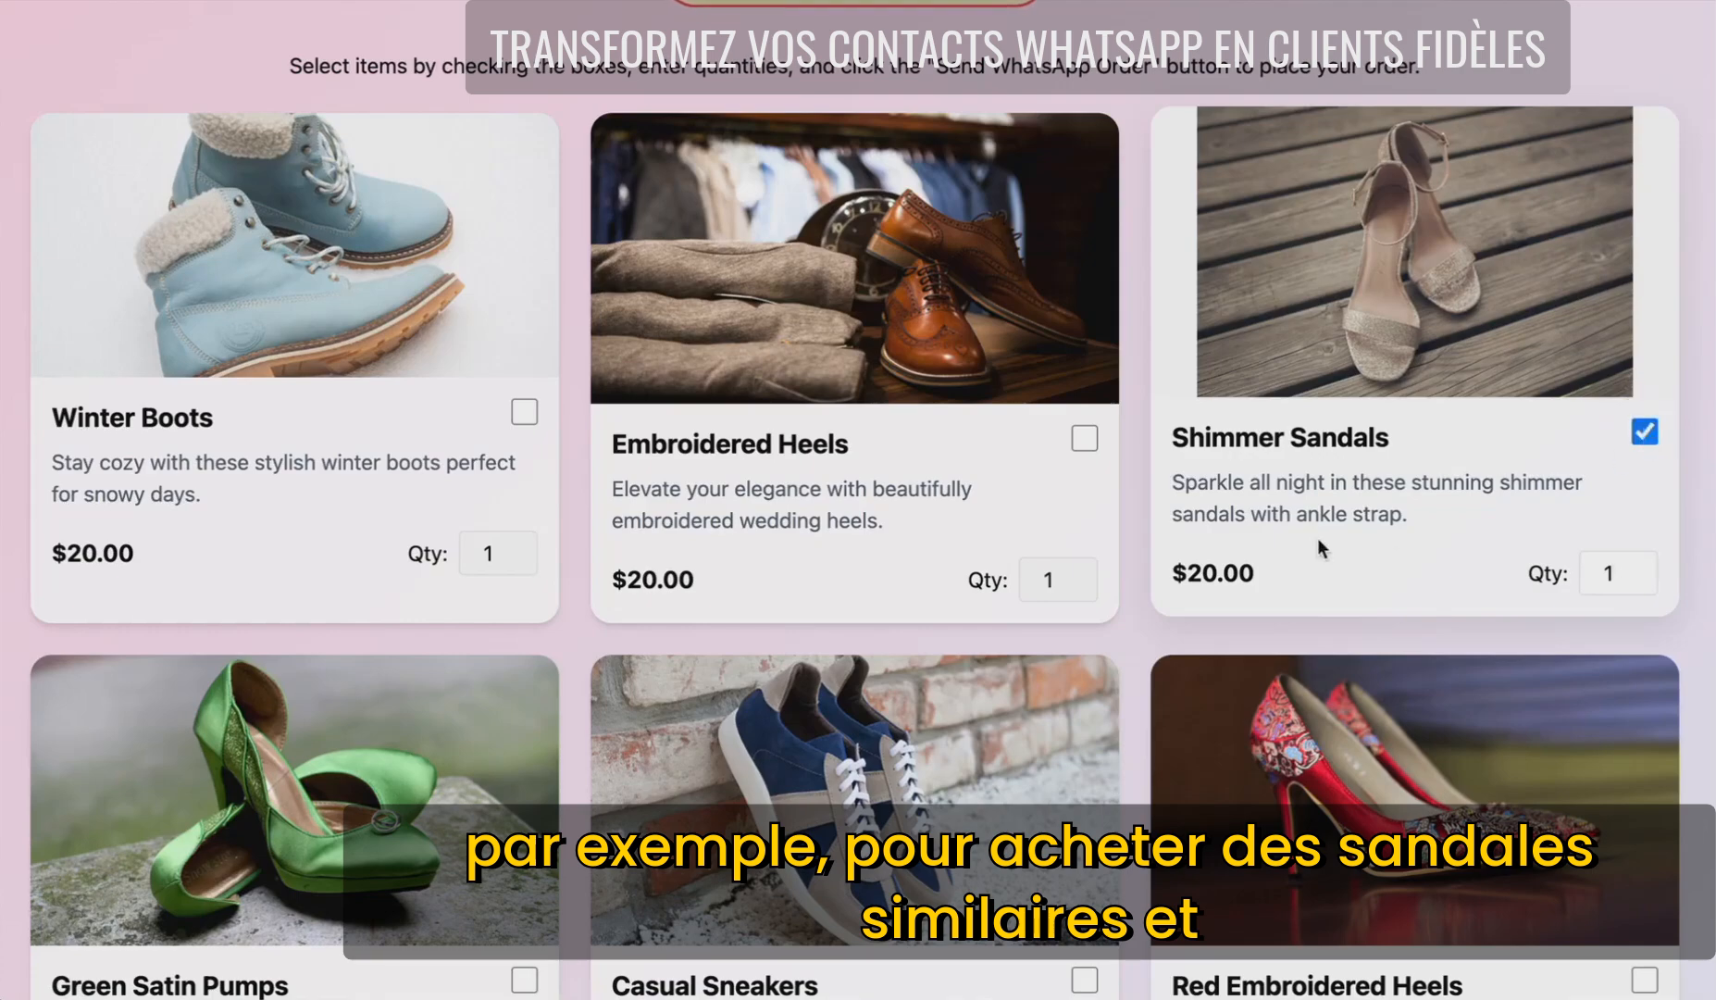
scroll(568, 953, down, 2)
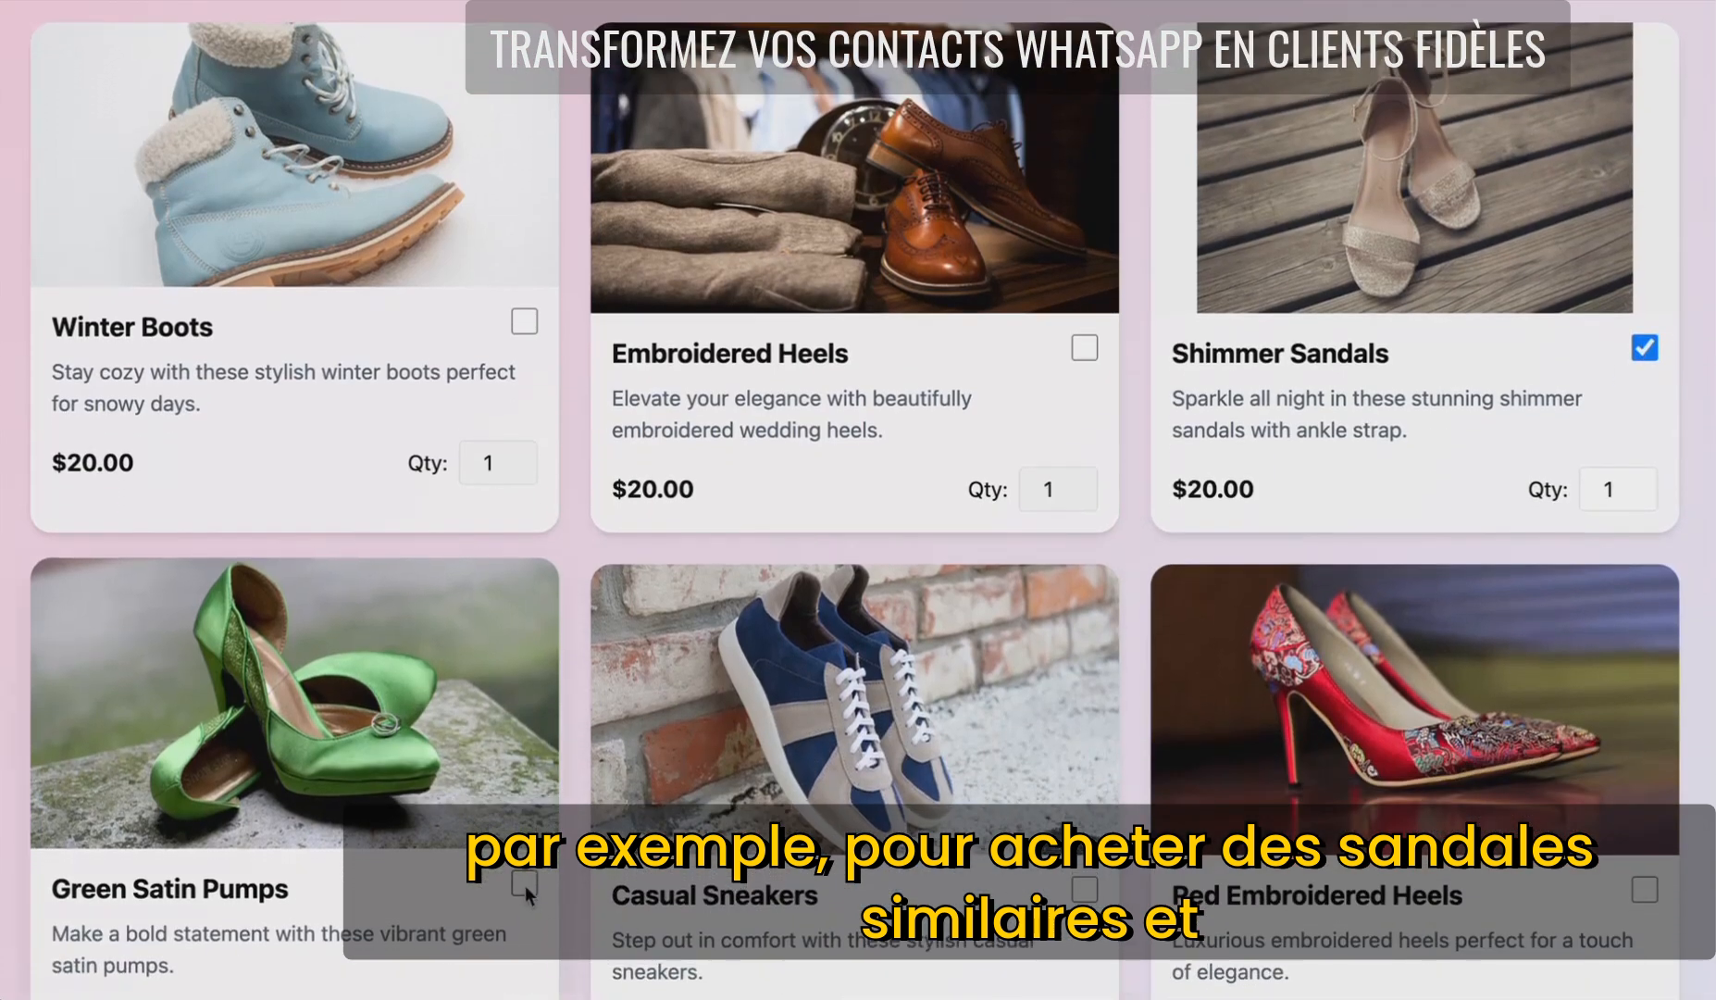
click(523, 887)
scroll(1365, 627, down, 5)
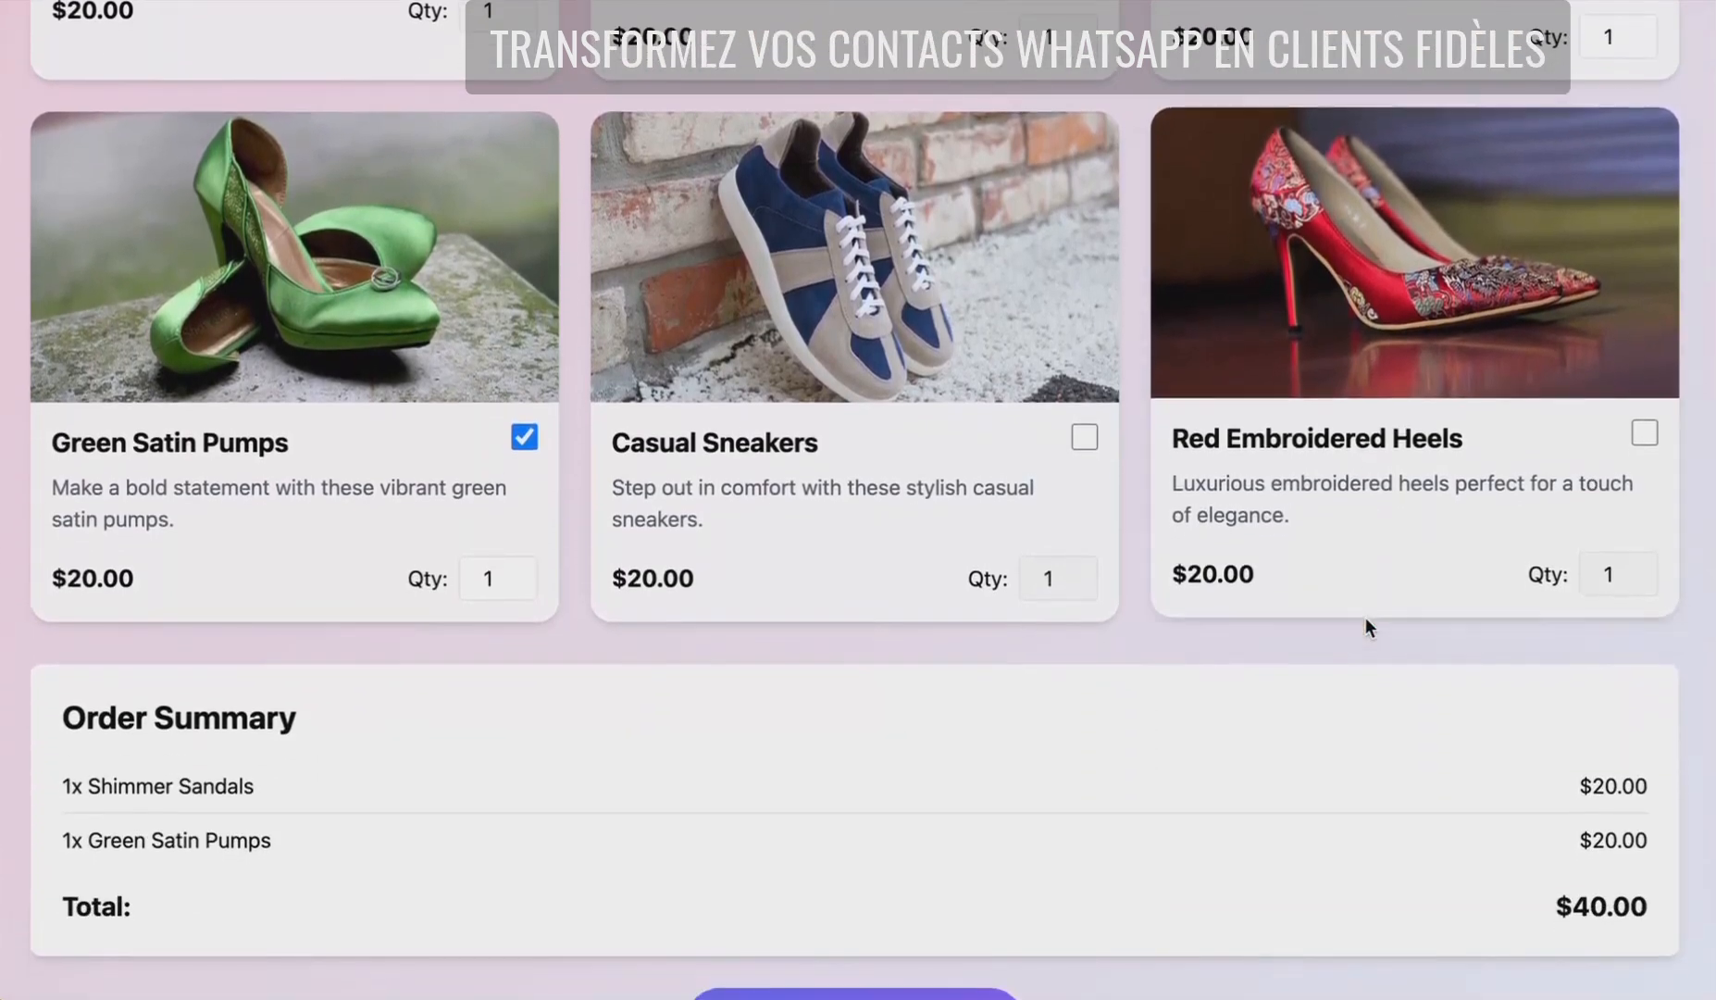
scroll(1365, 619, down, 2)
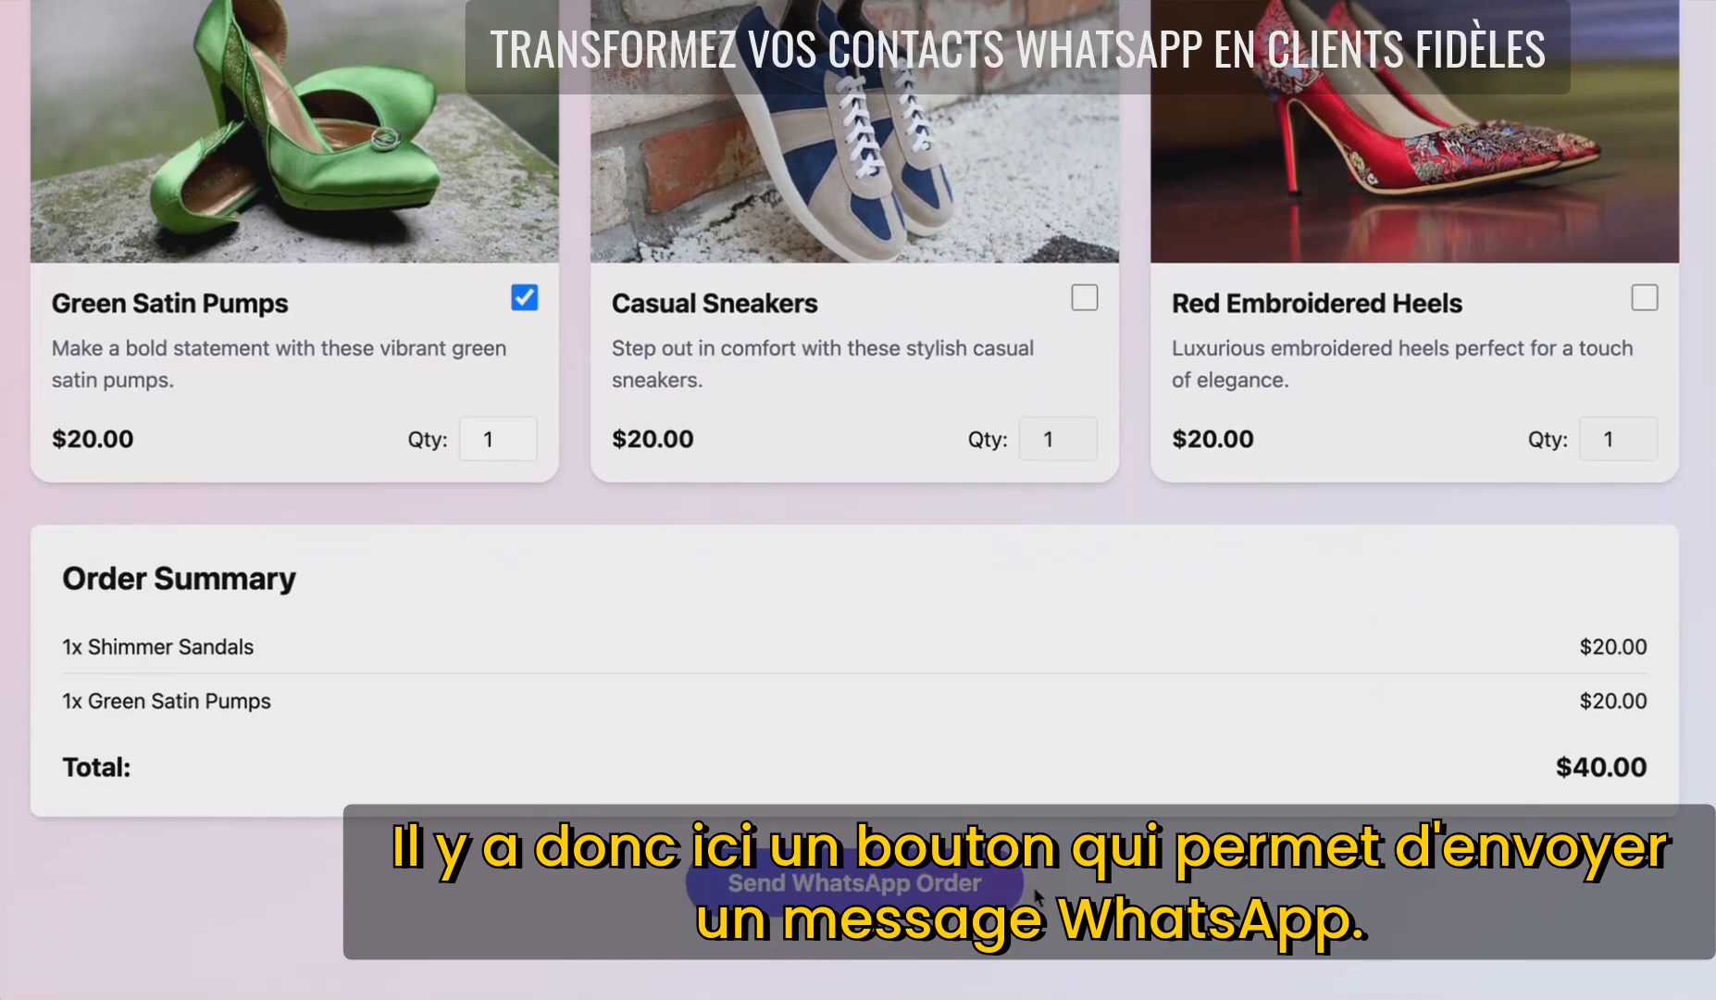
- Send the $40.00 sandals-and-pumps order message to Zurisole over WhatsApp
click(861, 889)
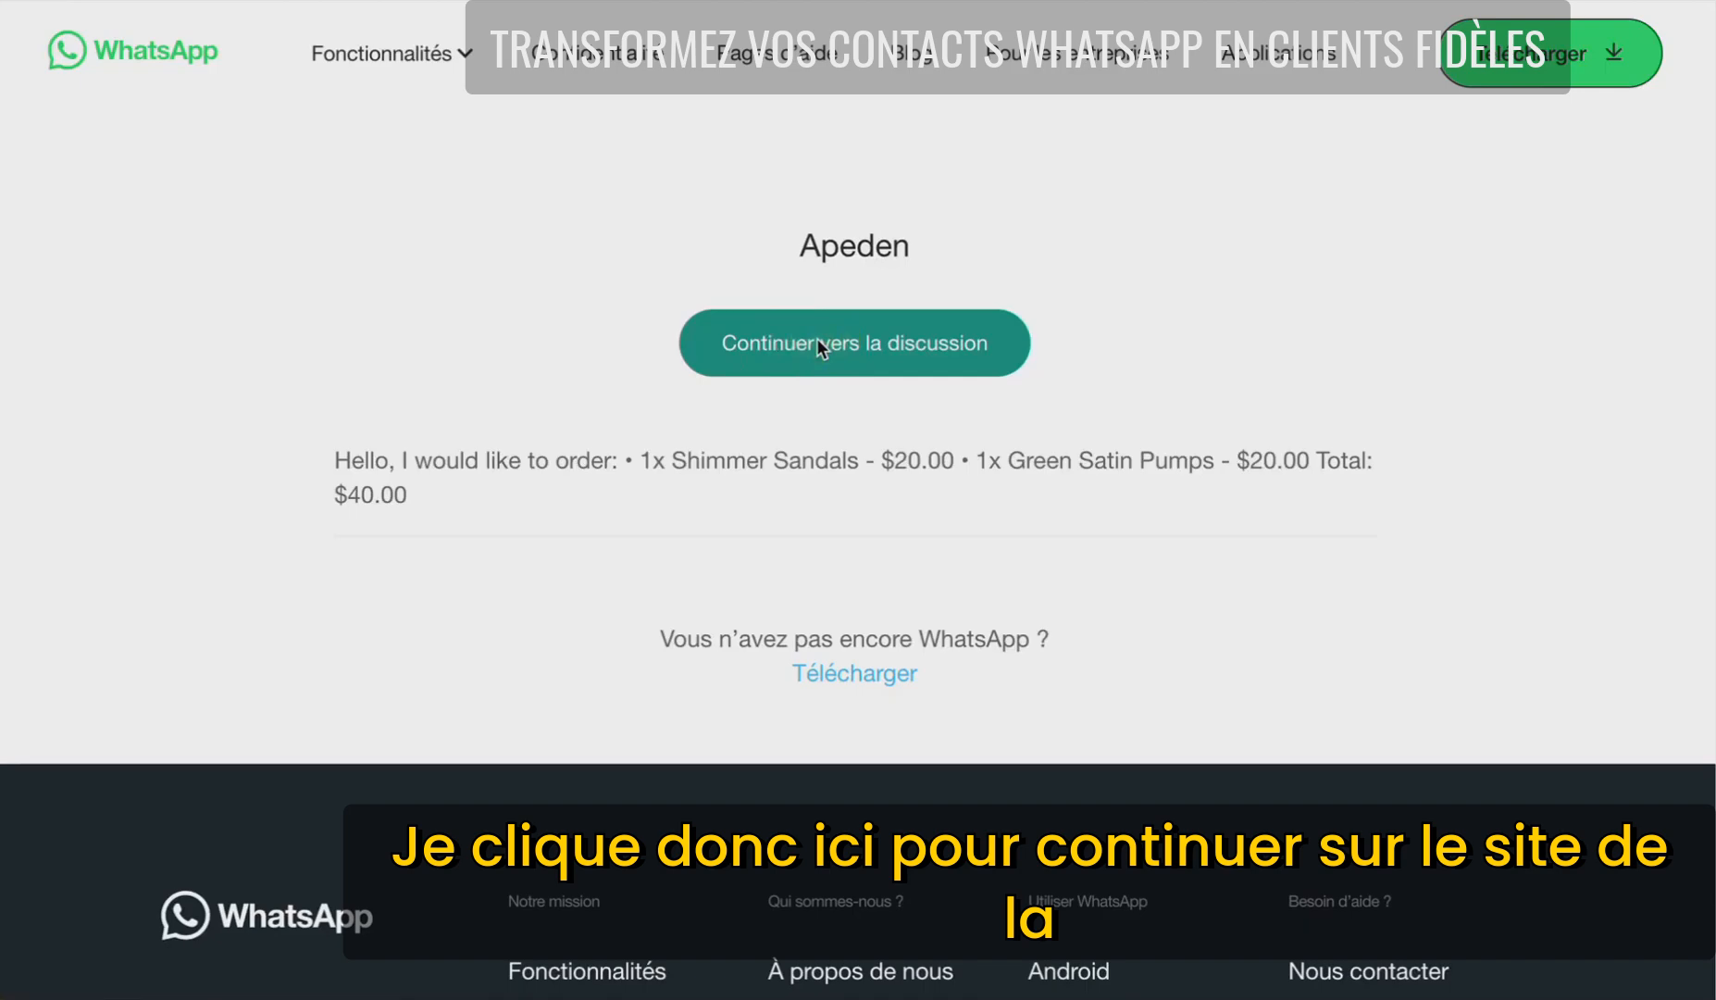
click(818, 344)
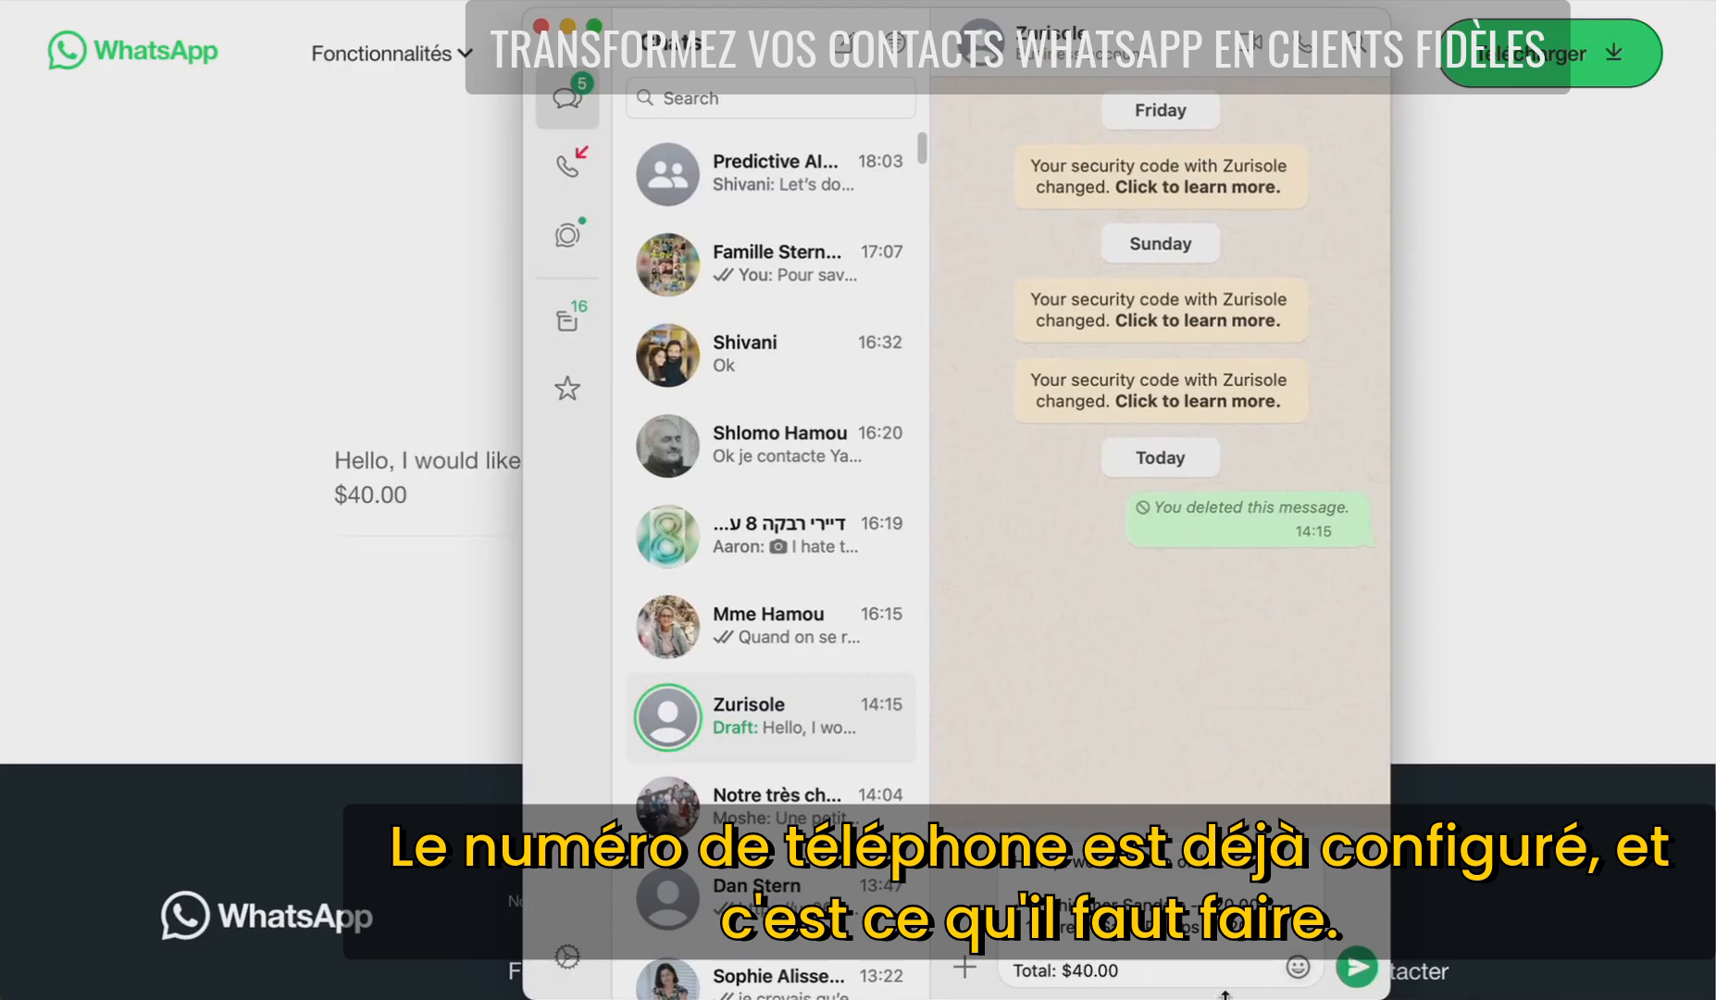
click(1356, 969)
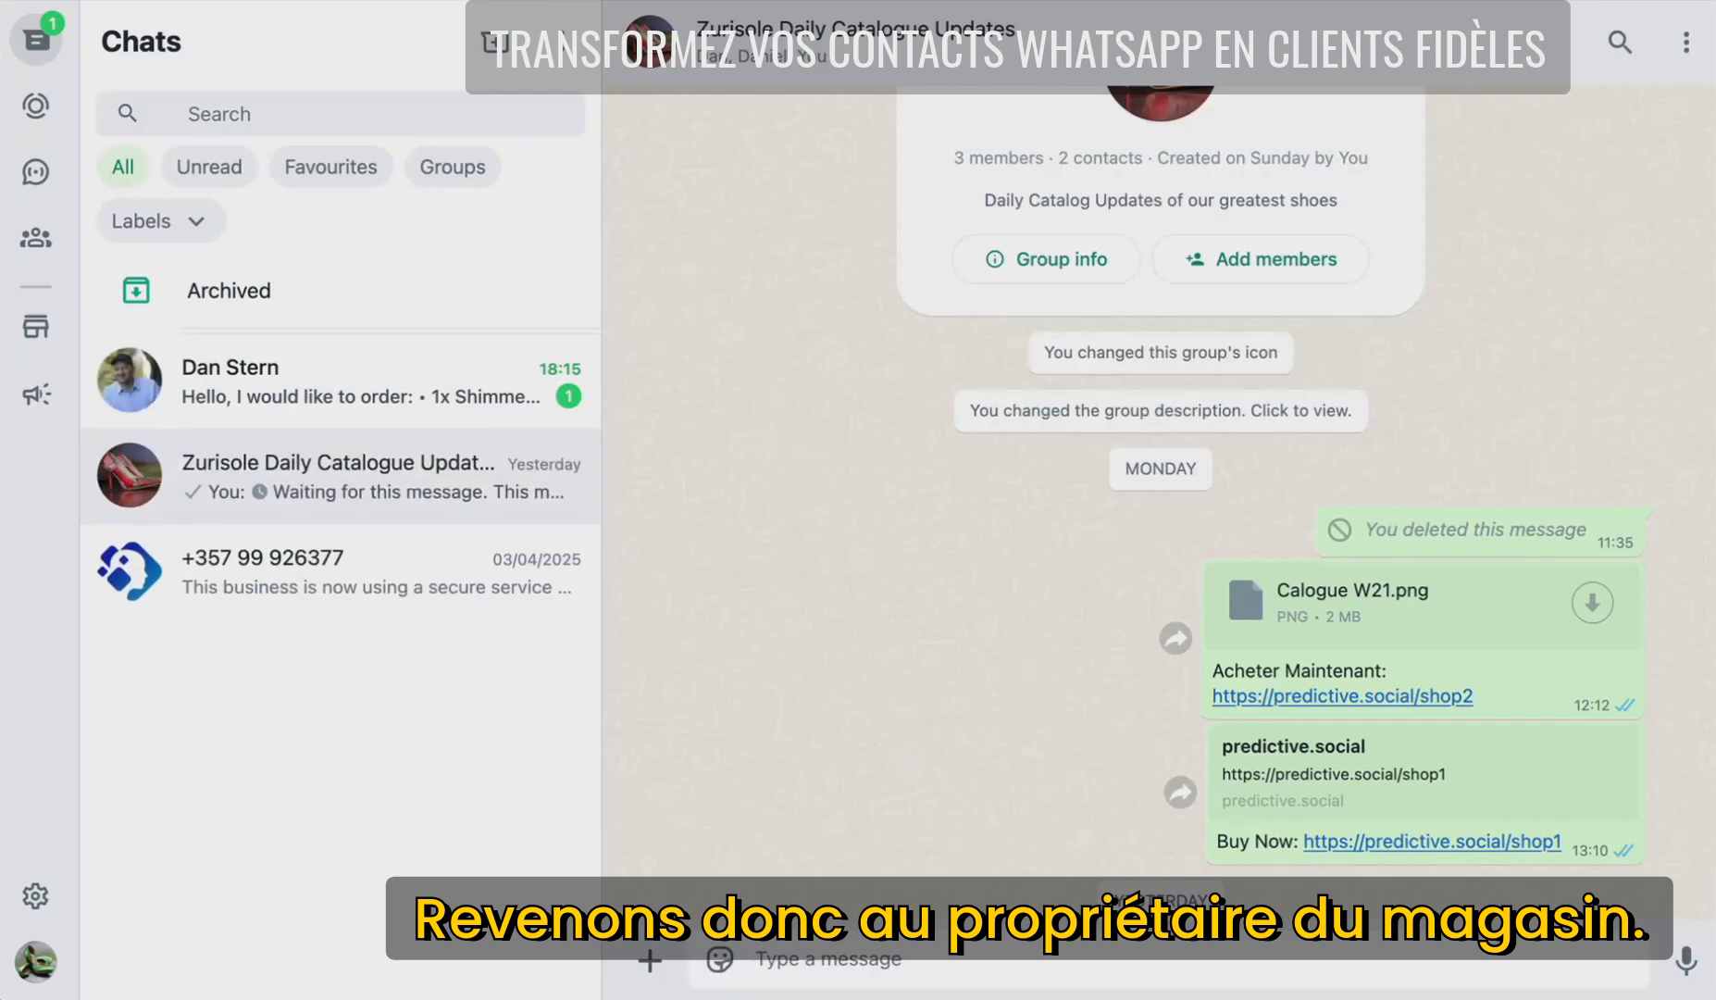
- In the customer's chat, select and copy the received order message text
click(320, 399)
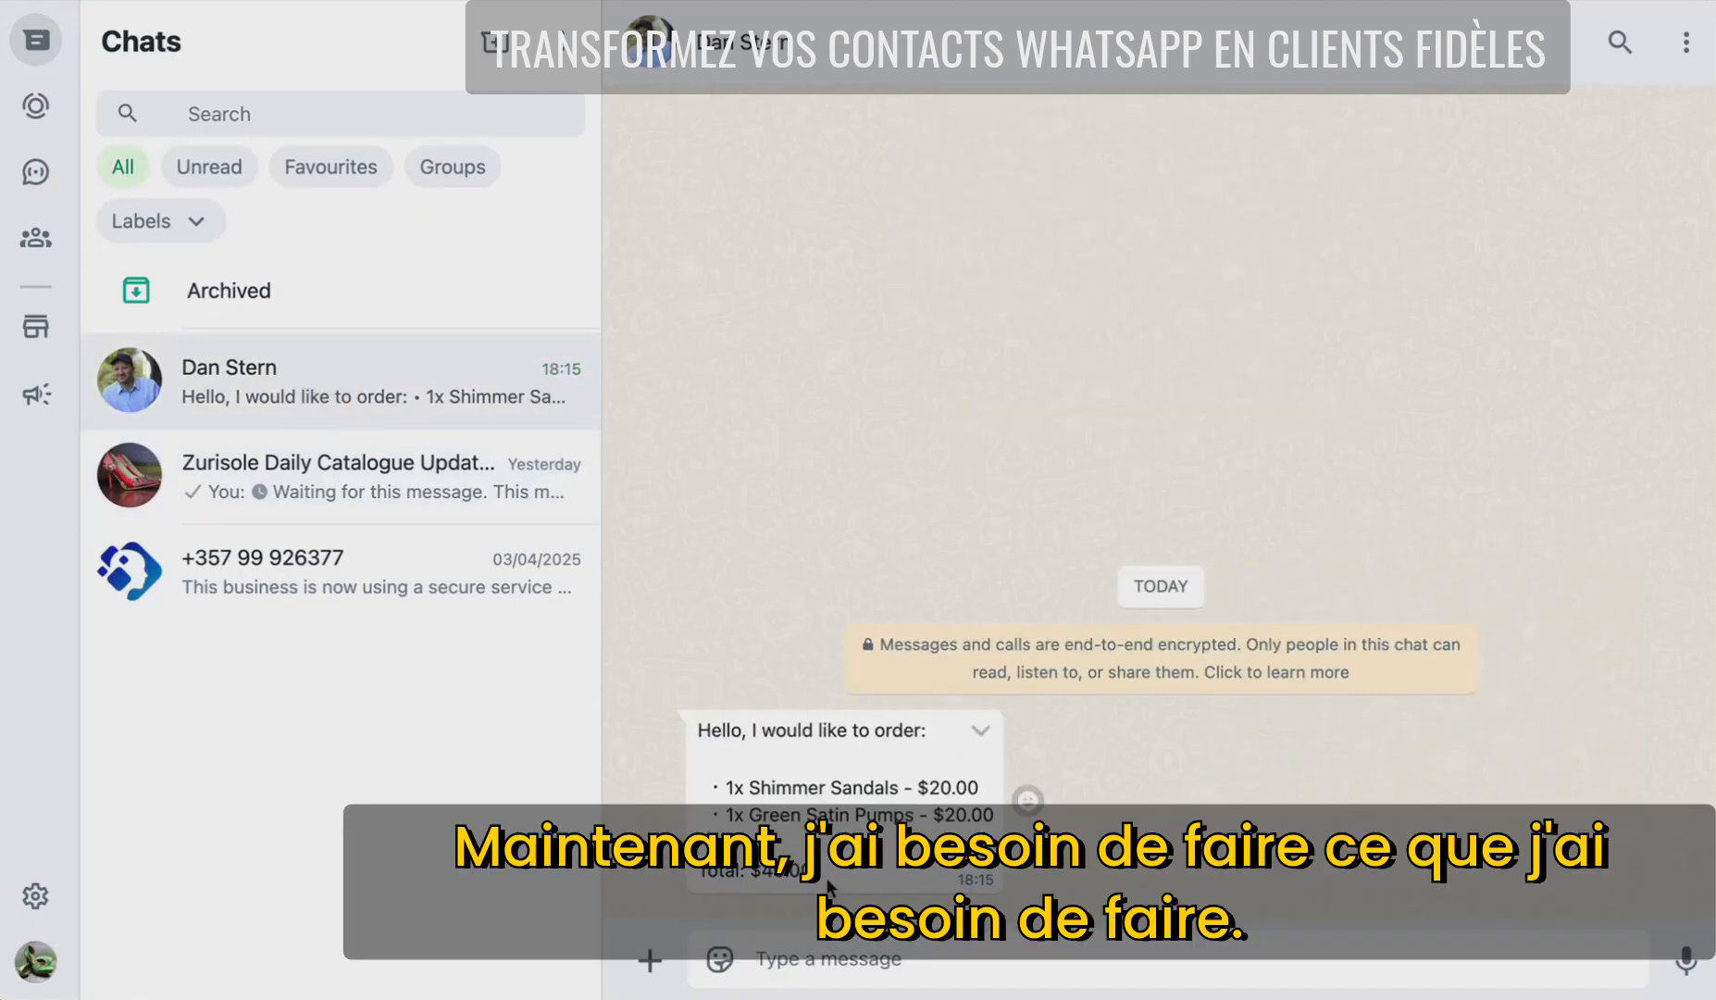
click(709, 785)
drag(709, 784, 884, 884)
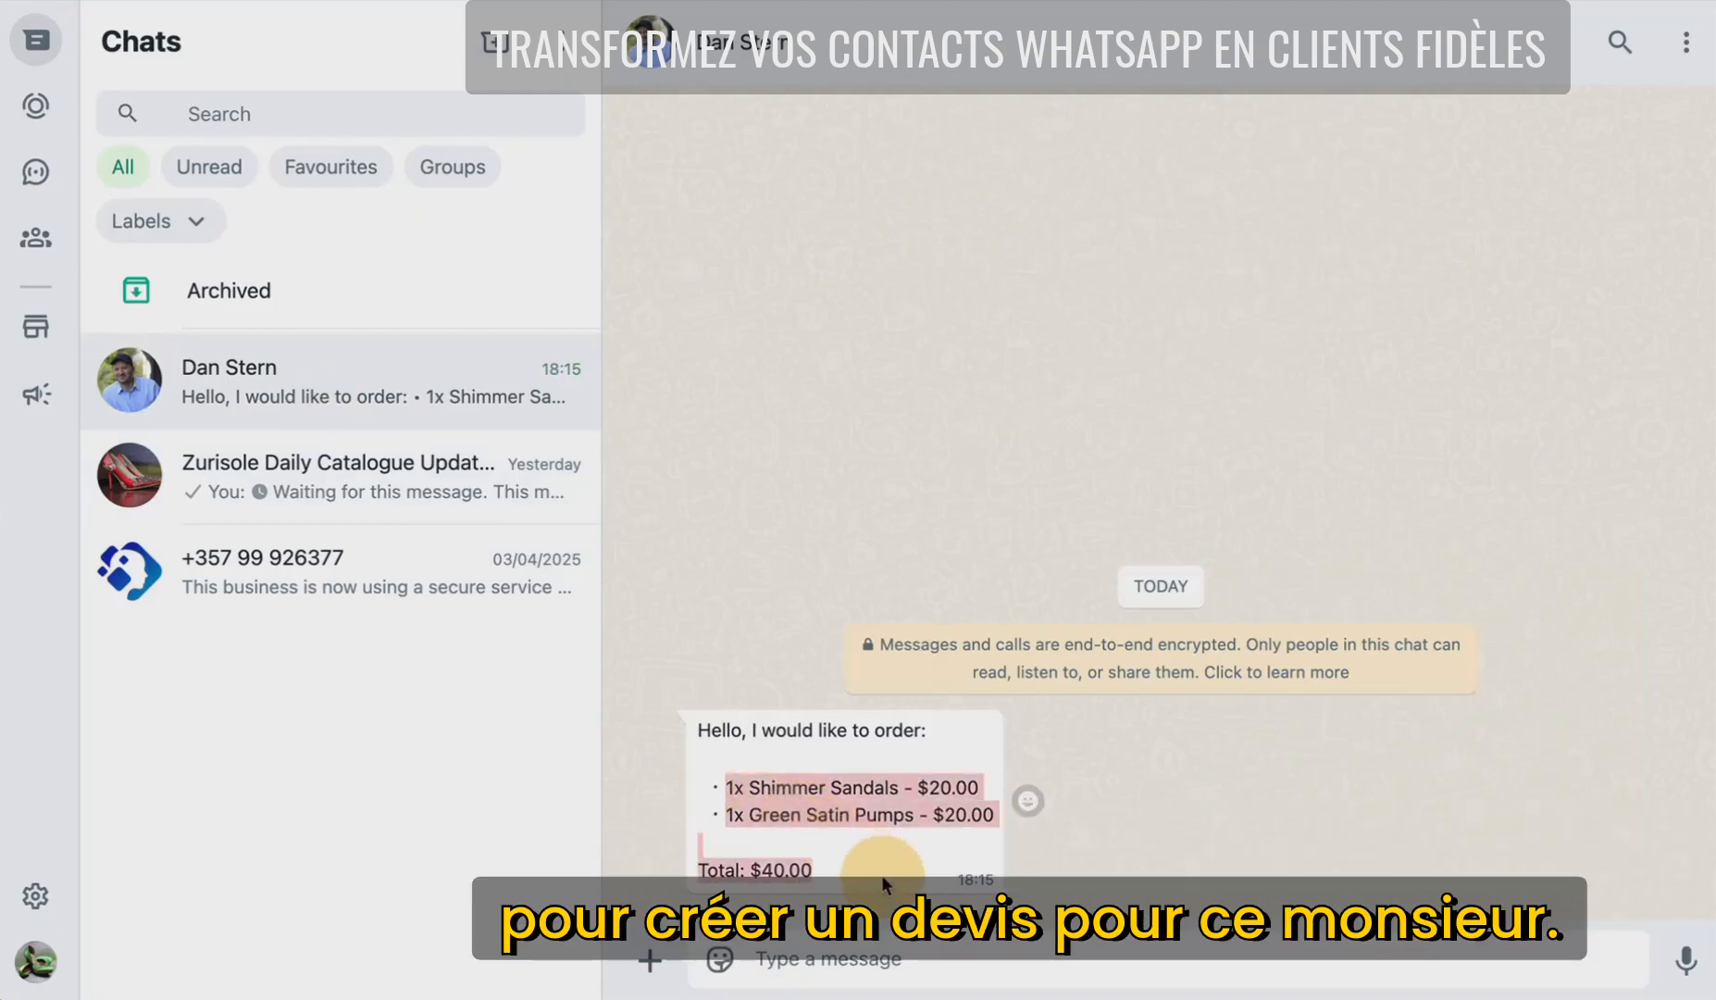
triple_click(886, 884)
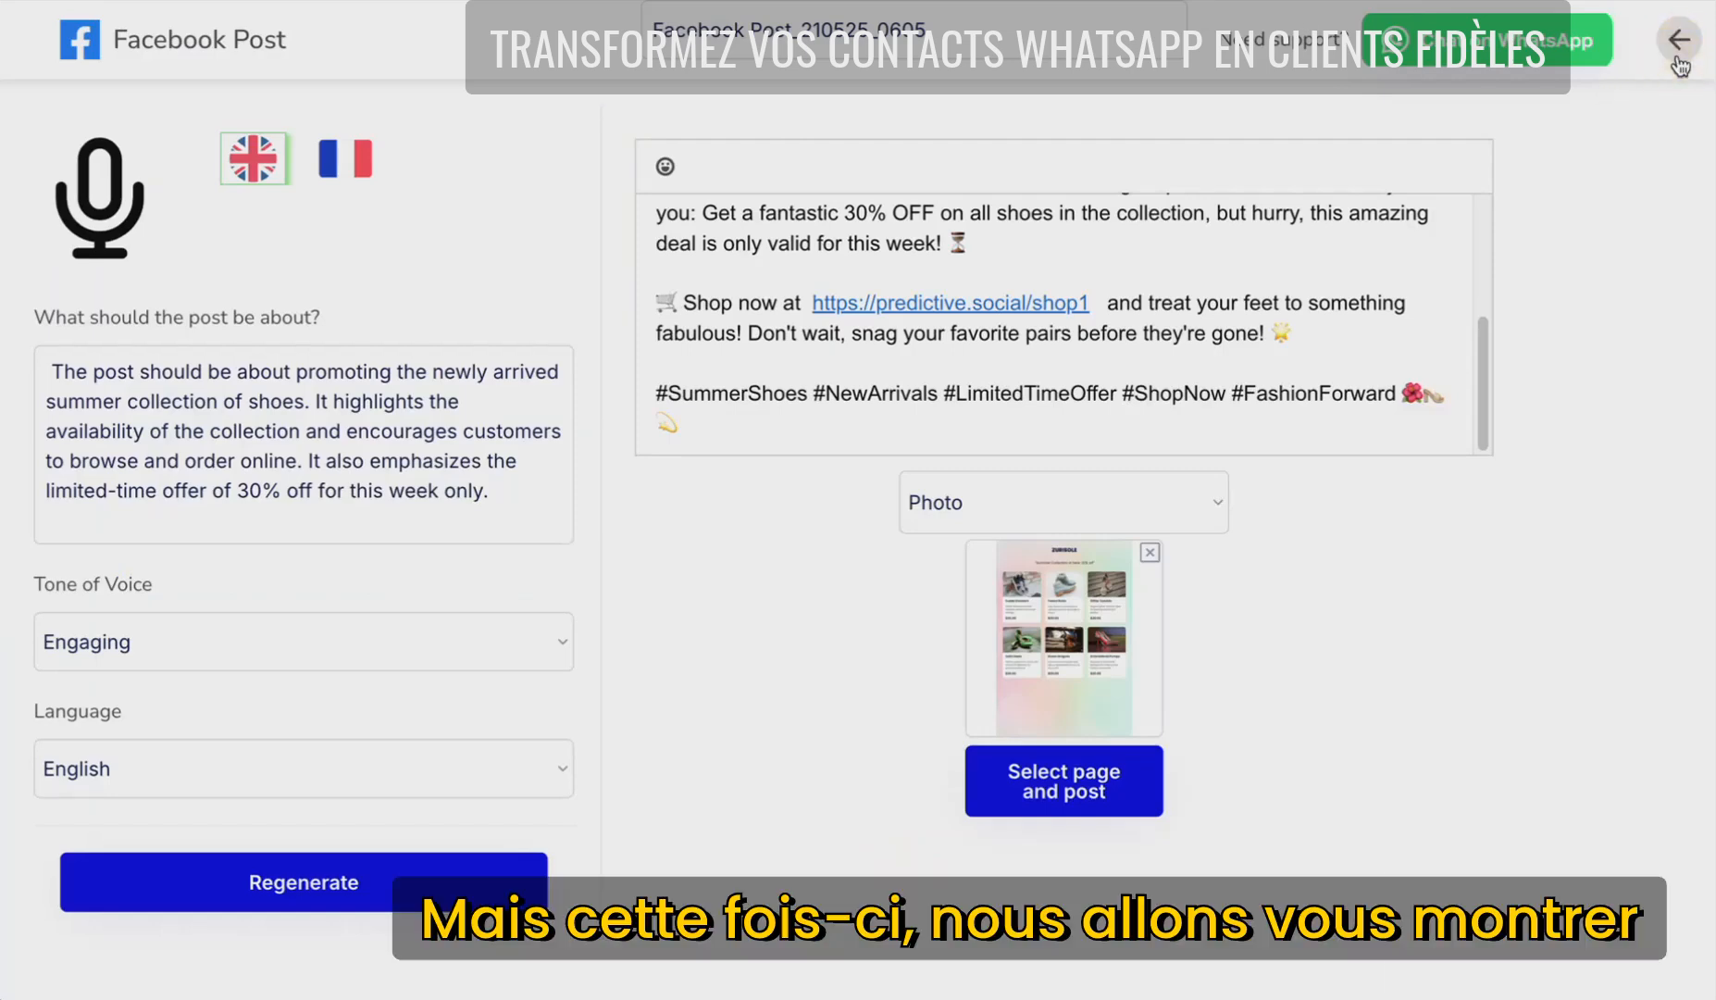
- In the Quotation app, generate a quote titled after the customer from his pasted WhatsApp order
click(1677, 56)
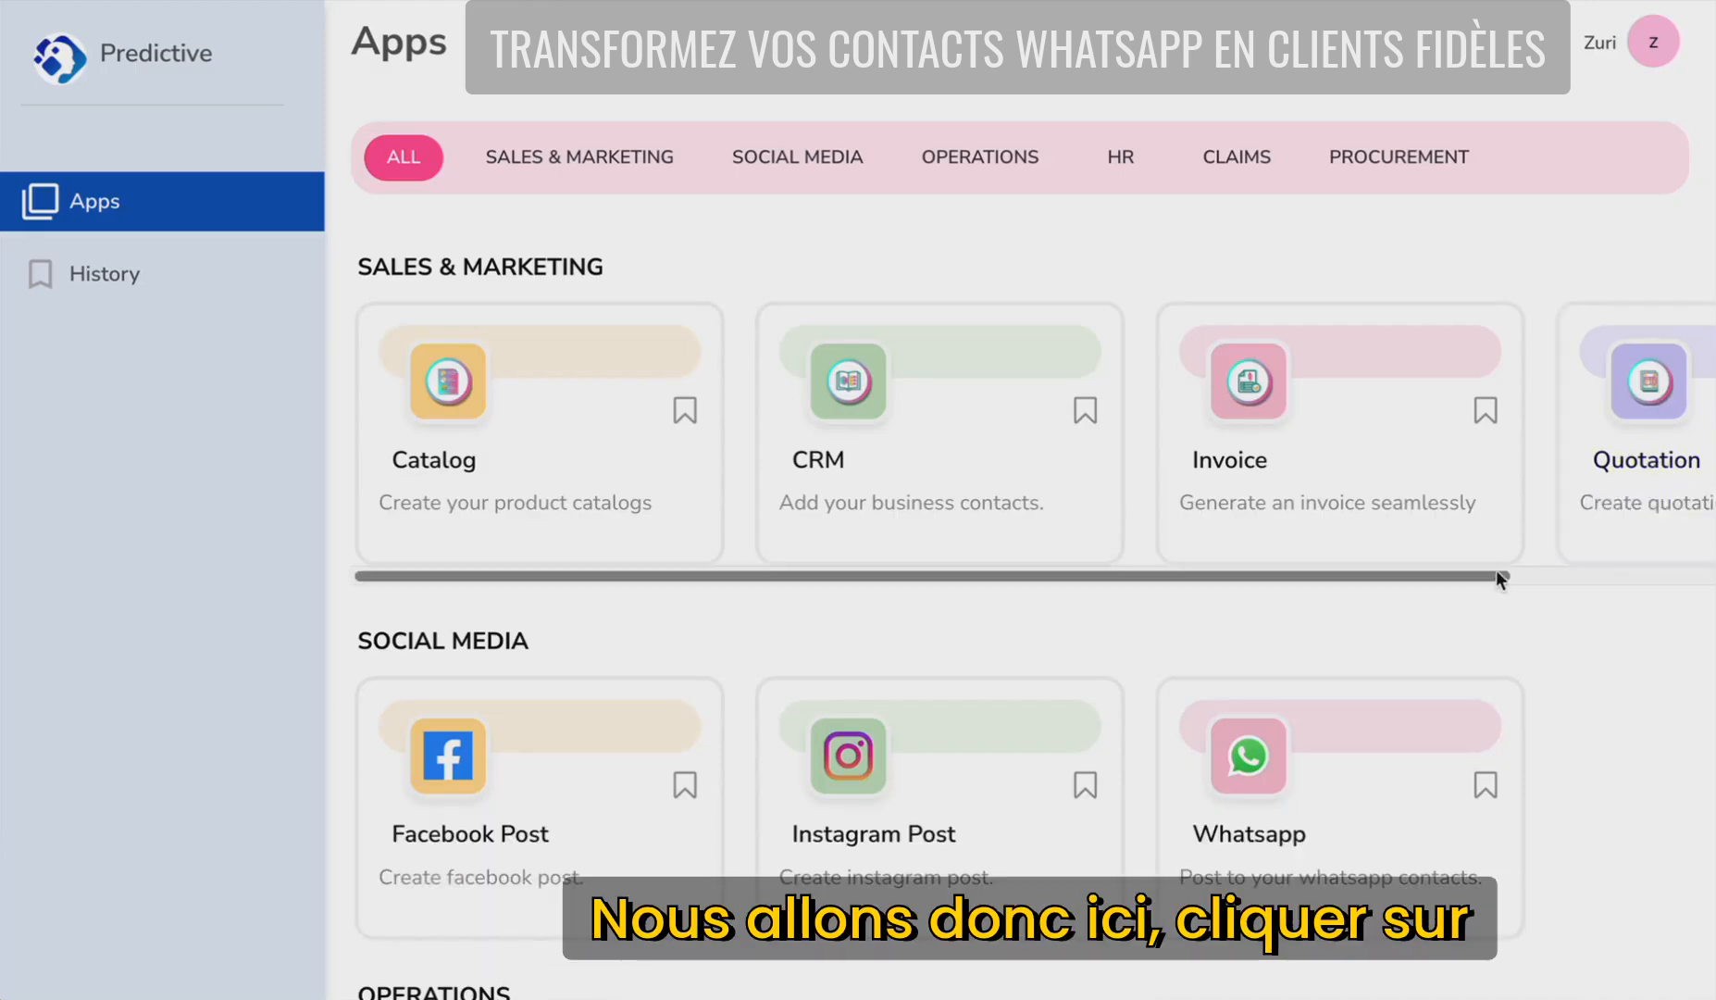
drag(1498, 575, 1532, 574)
click(1548, 509)
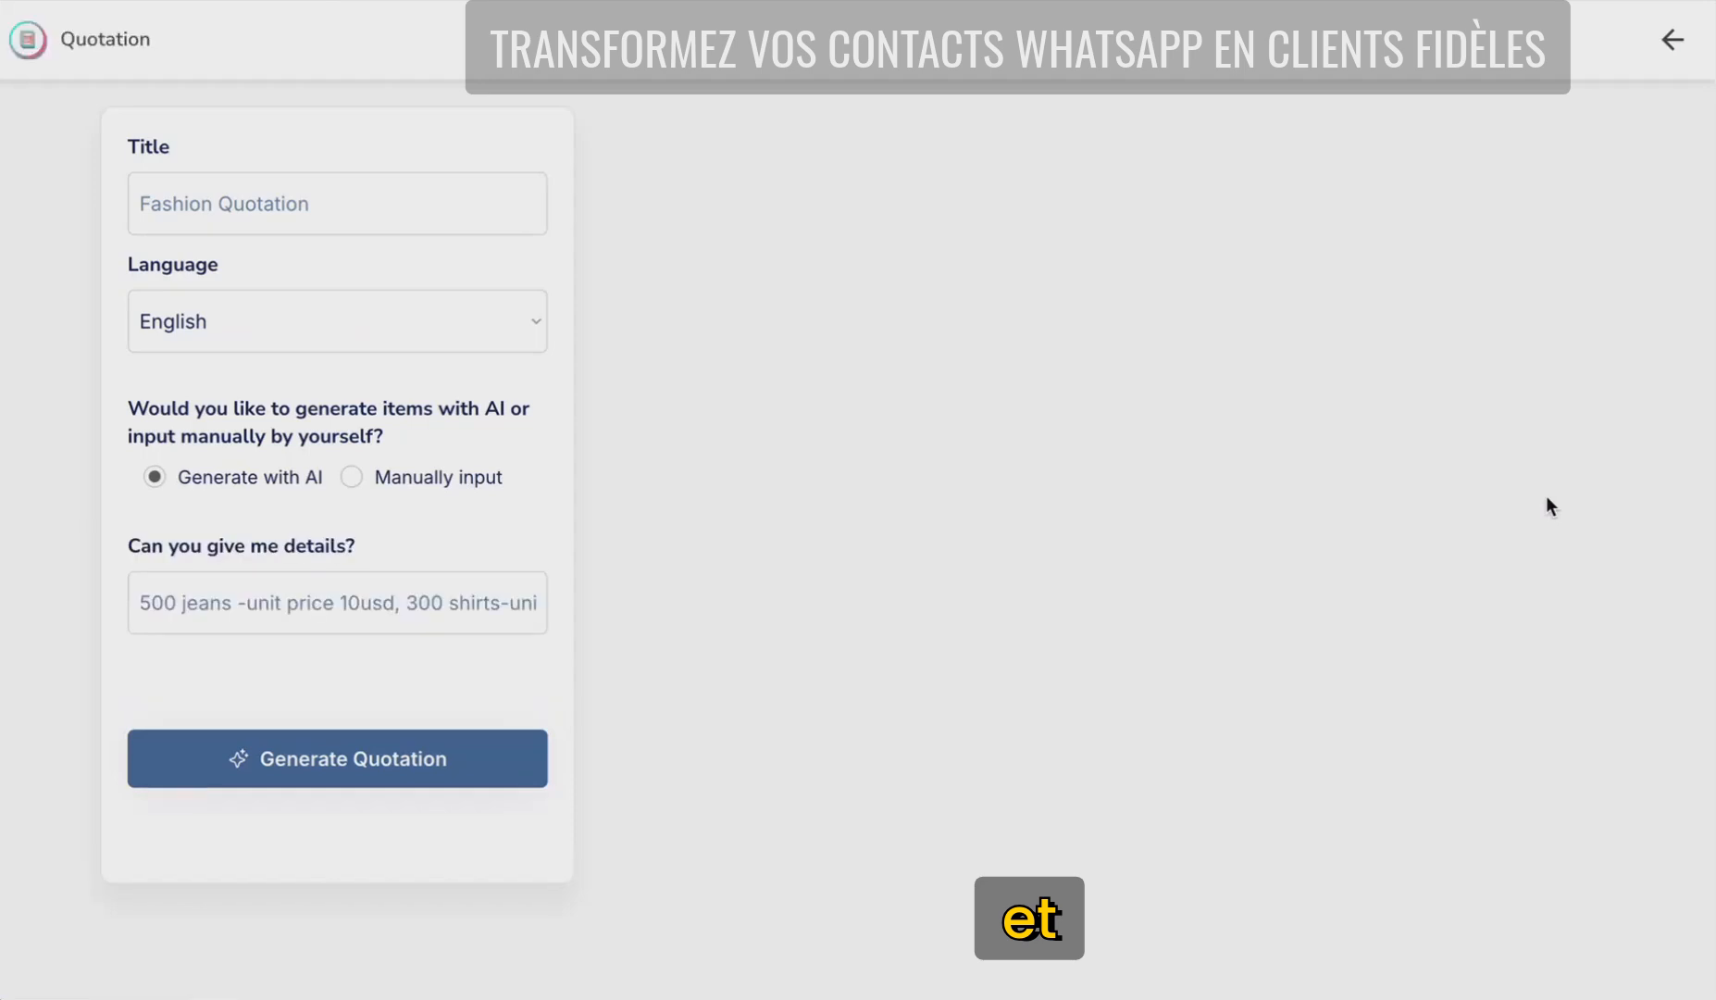
click(269, 209)
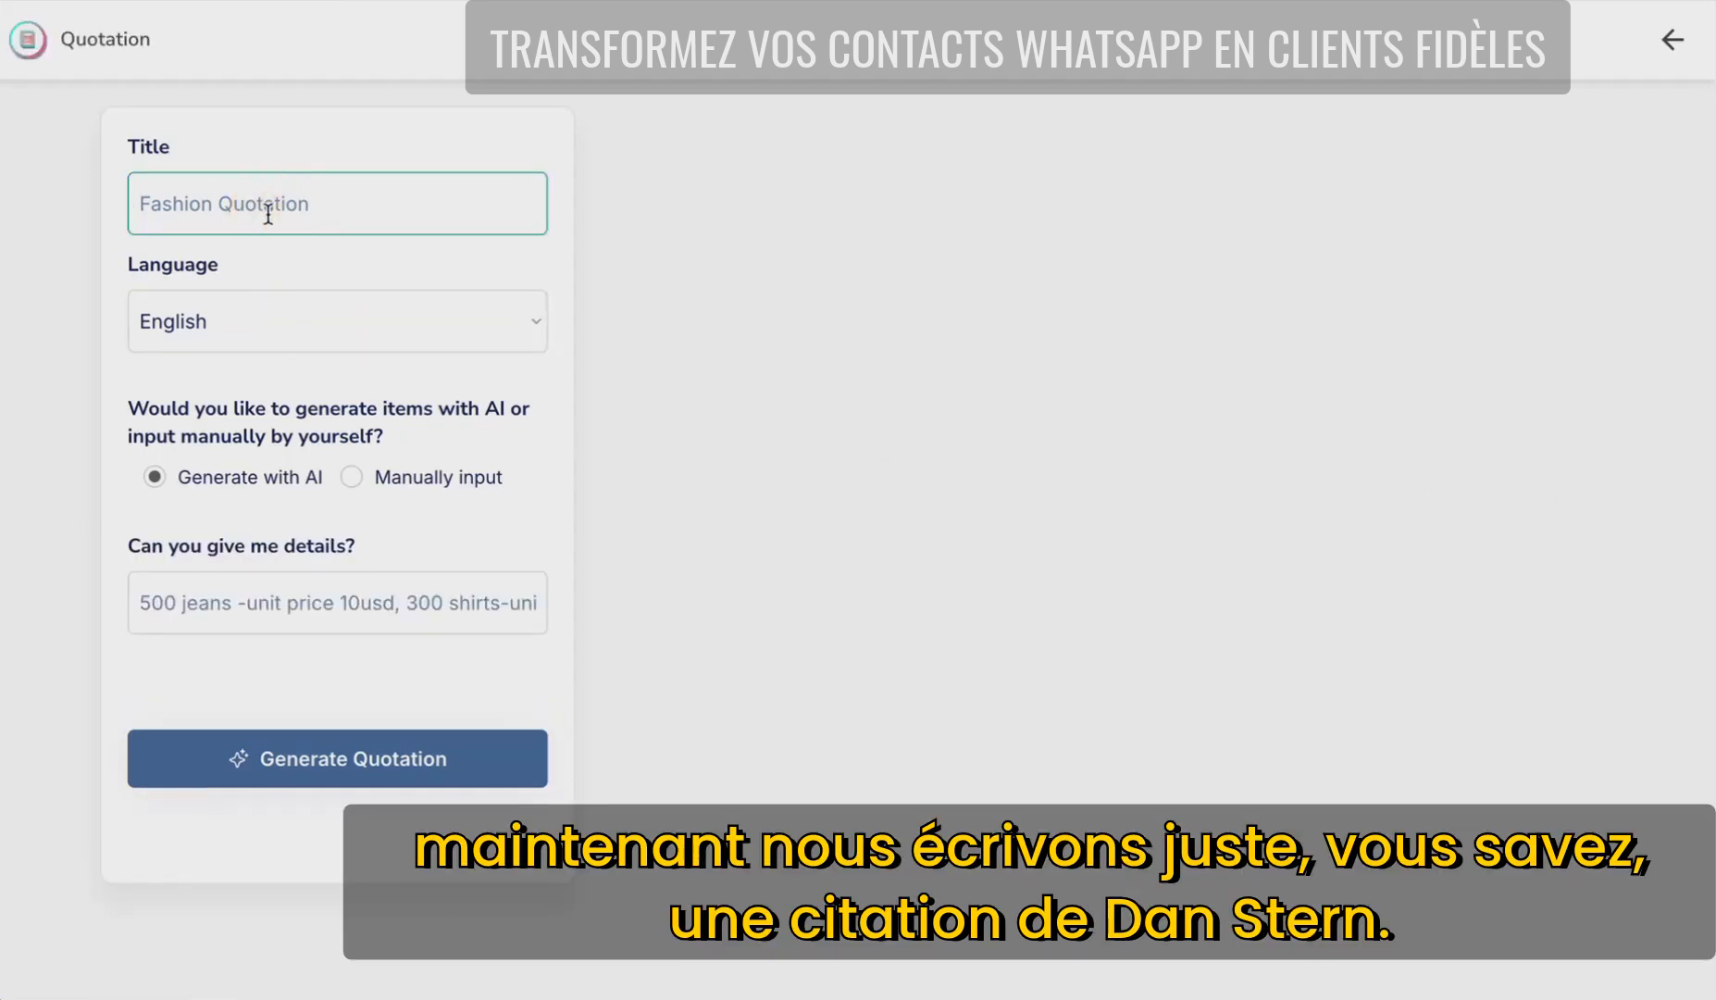
click(282, 601)
key(ctrl+v)
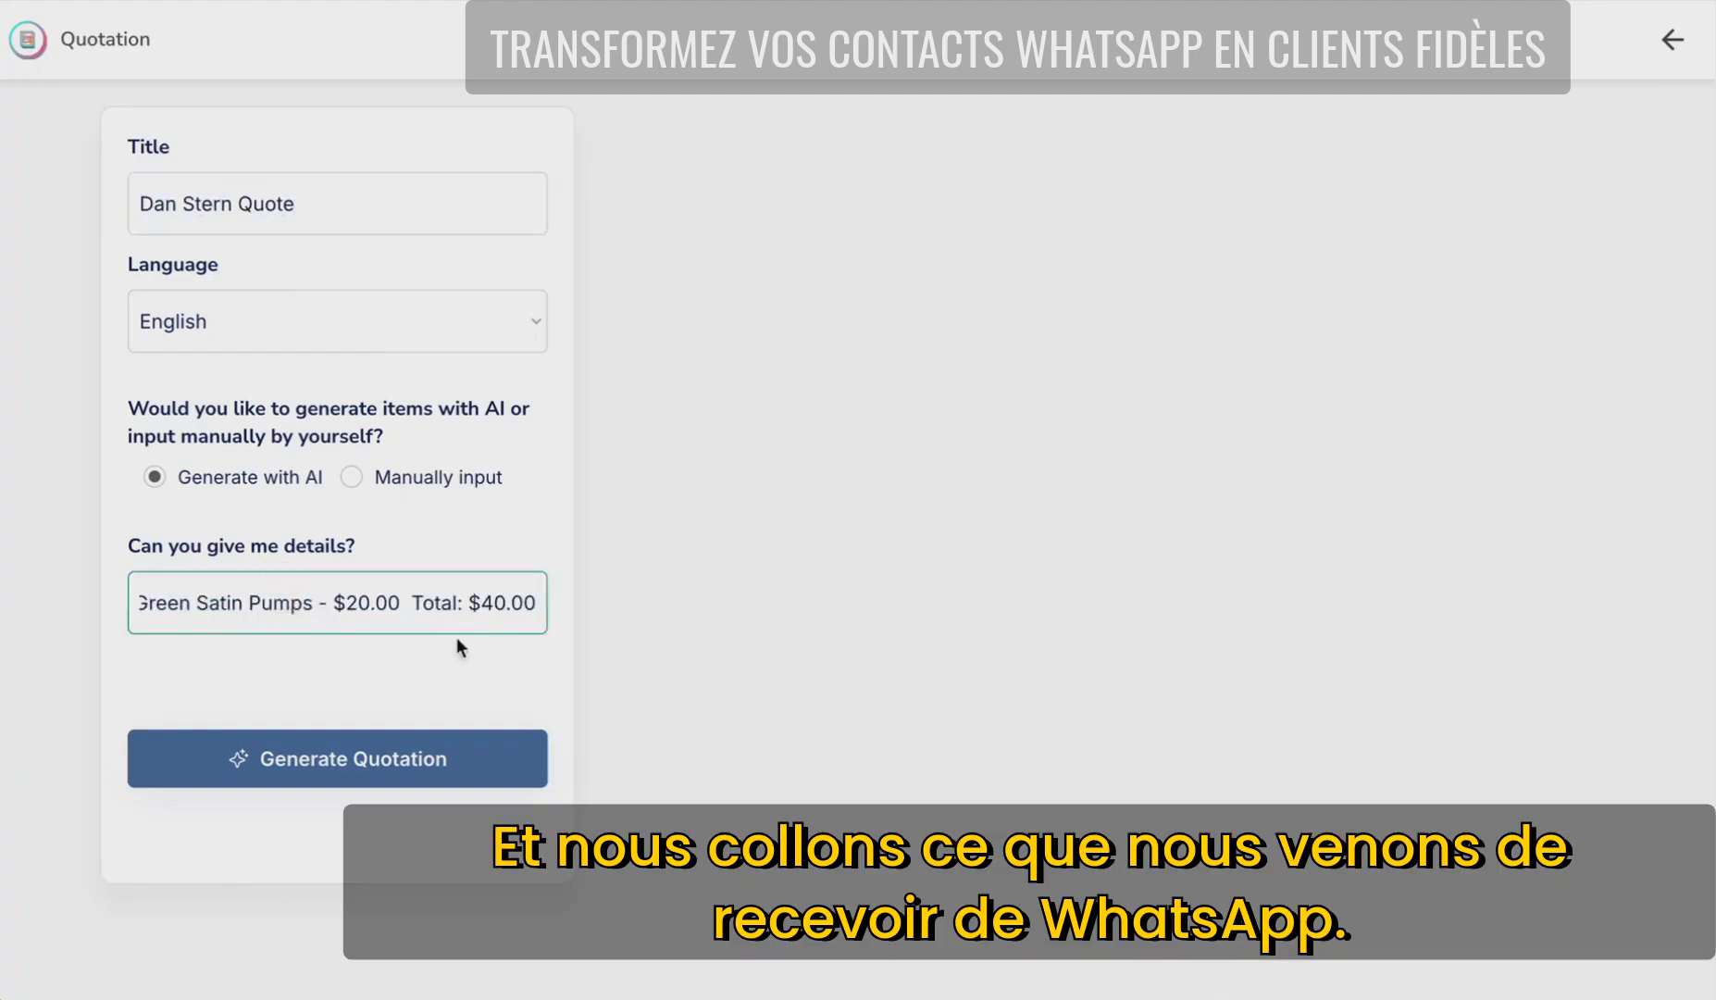
click(315, 763)
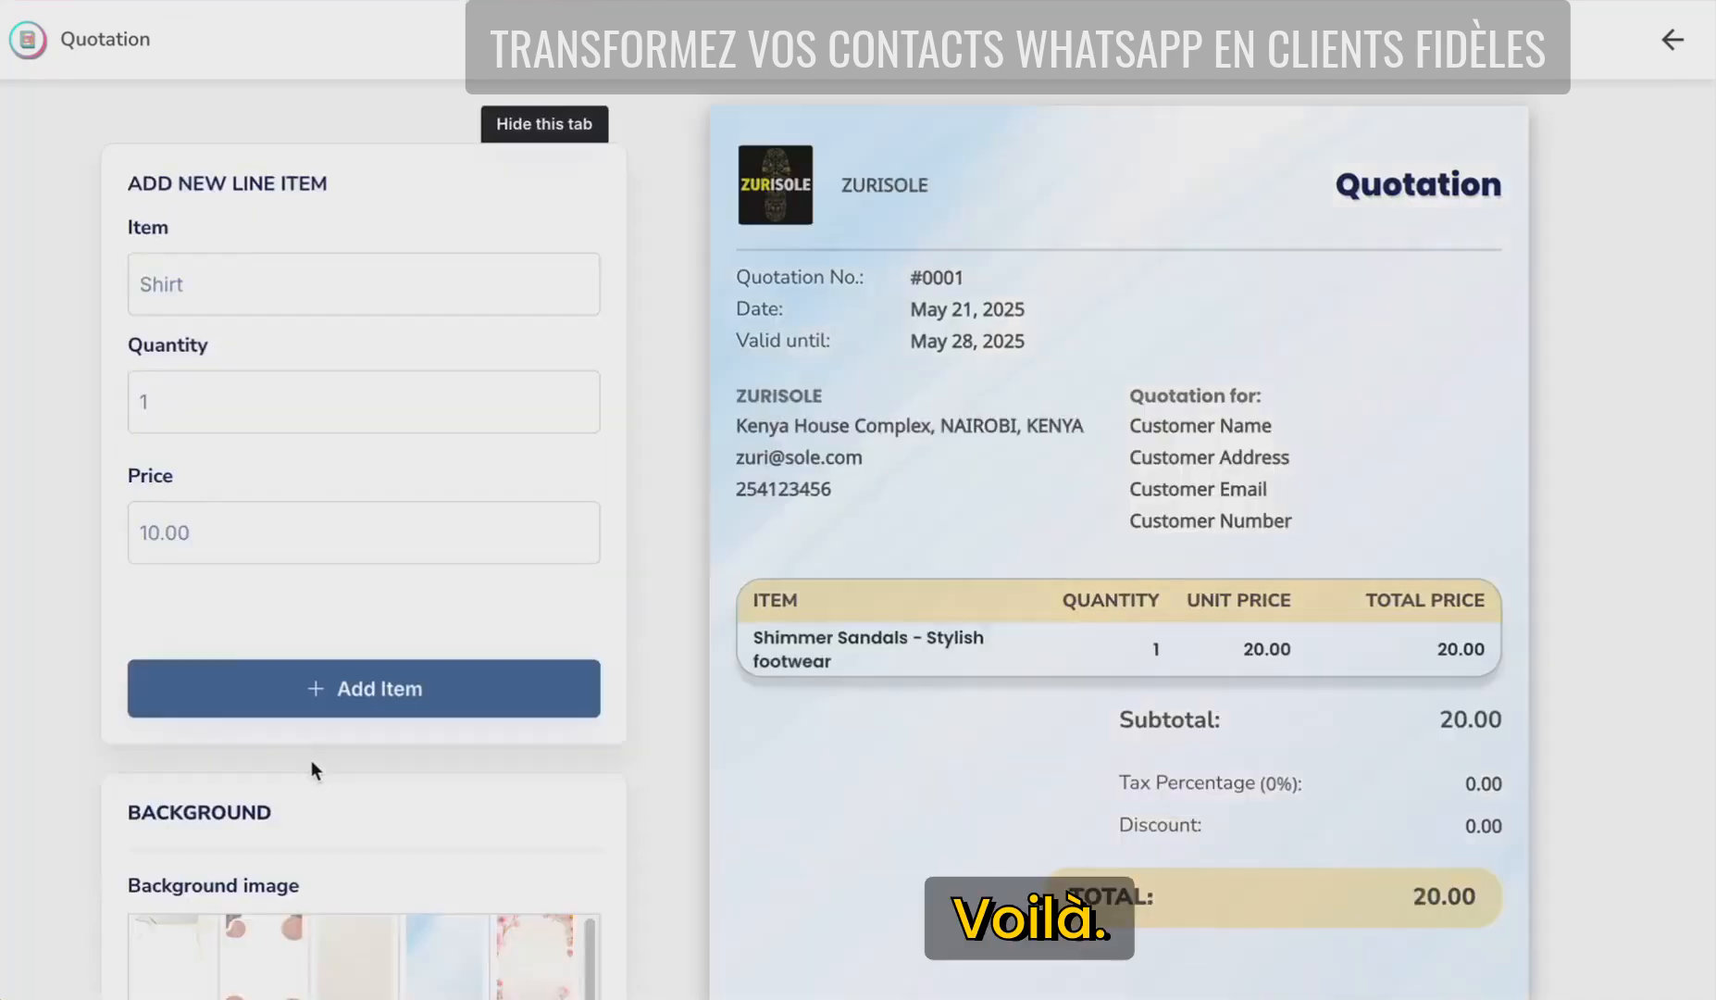
- Add a Shoe Polish line item priced at 10.00 to the quotation
scroll(311, 760, down, 2)
click(237, 164)
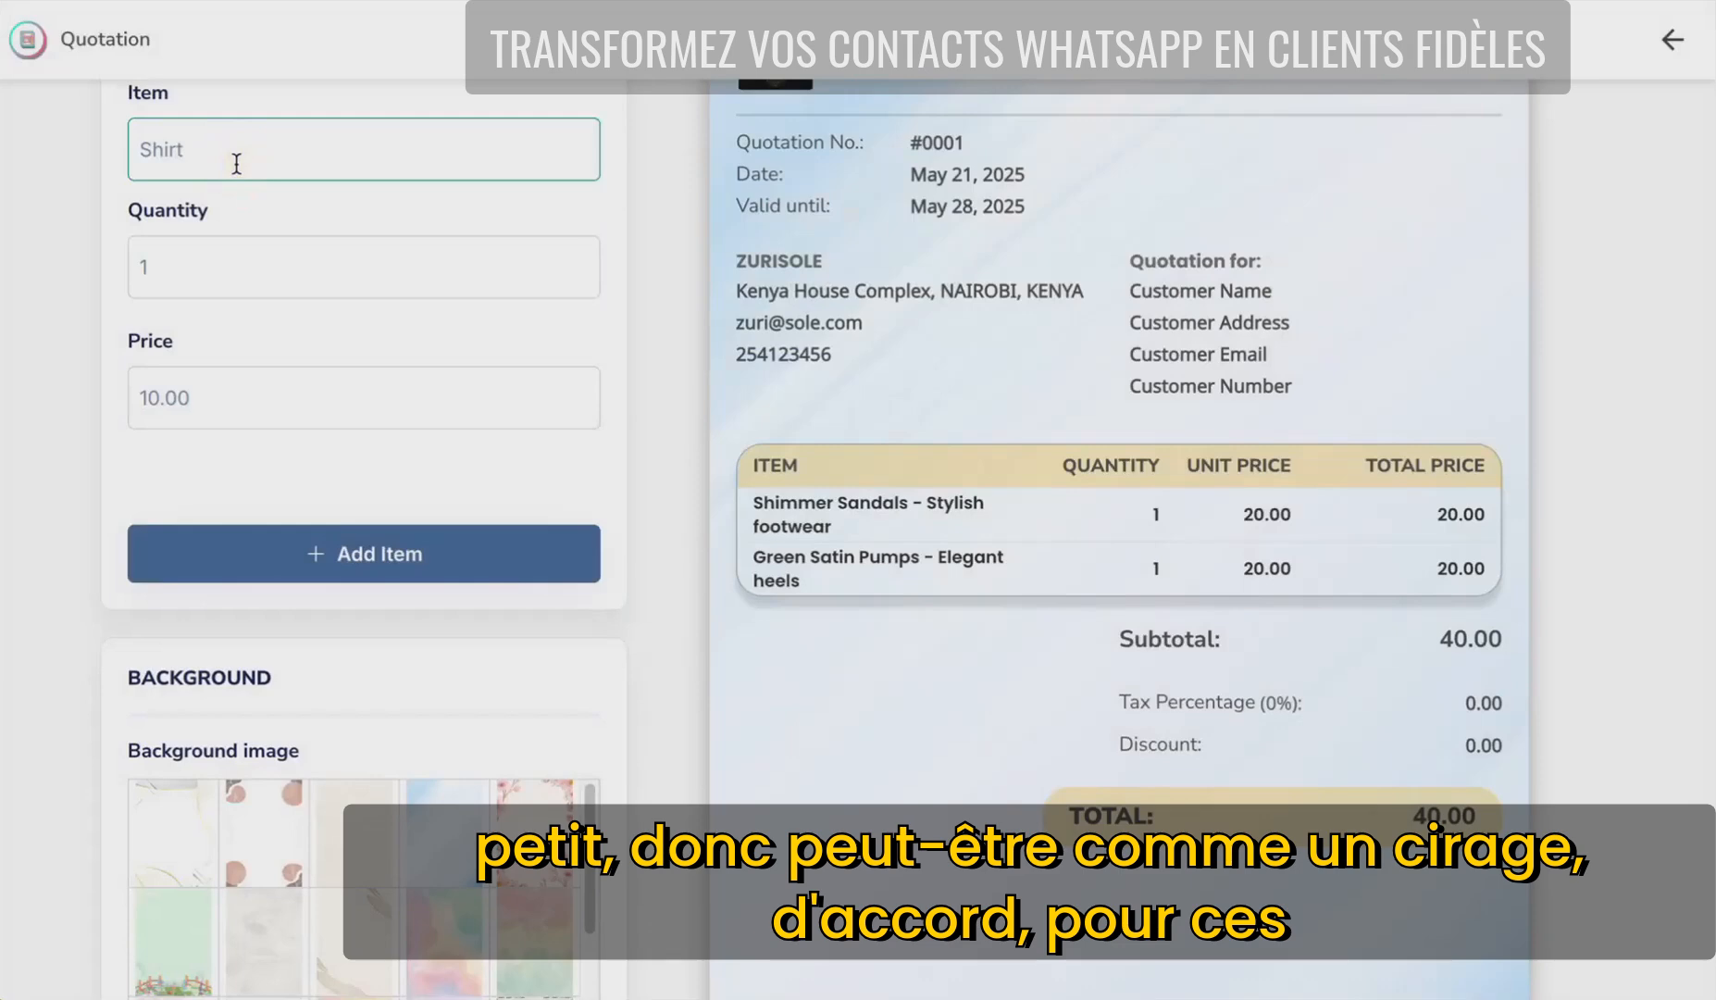
text(ShopePolish)
key(Tab)
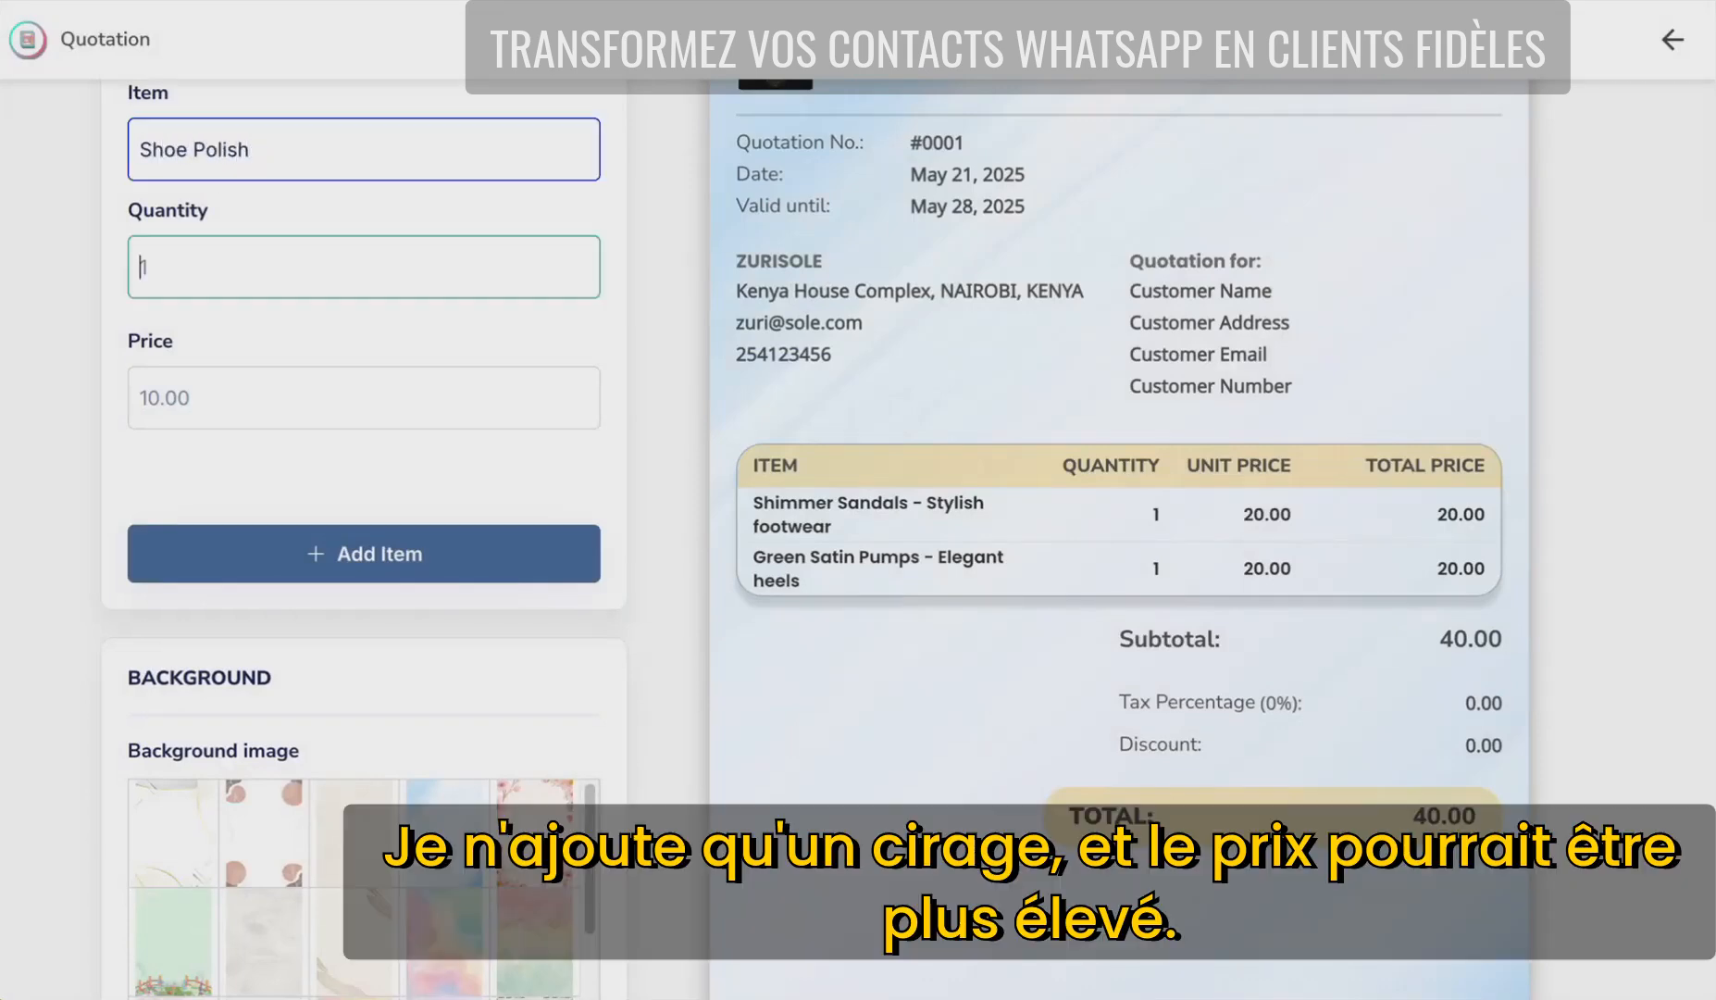
key(Tab)
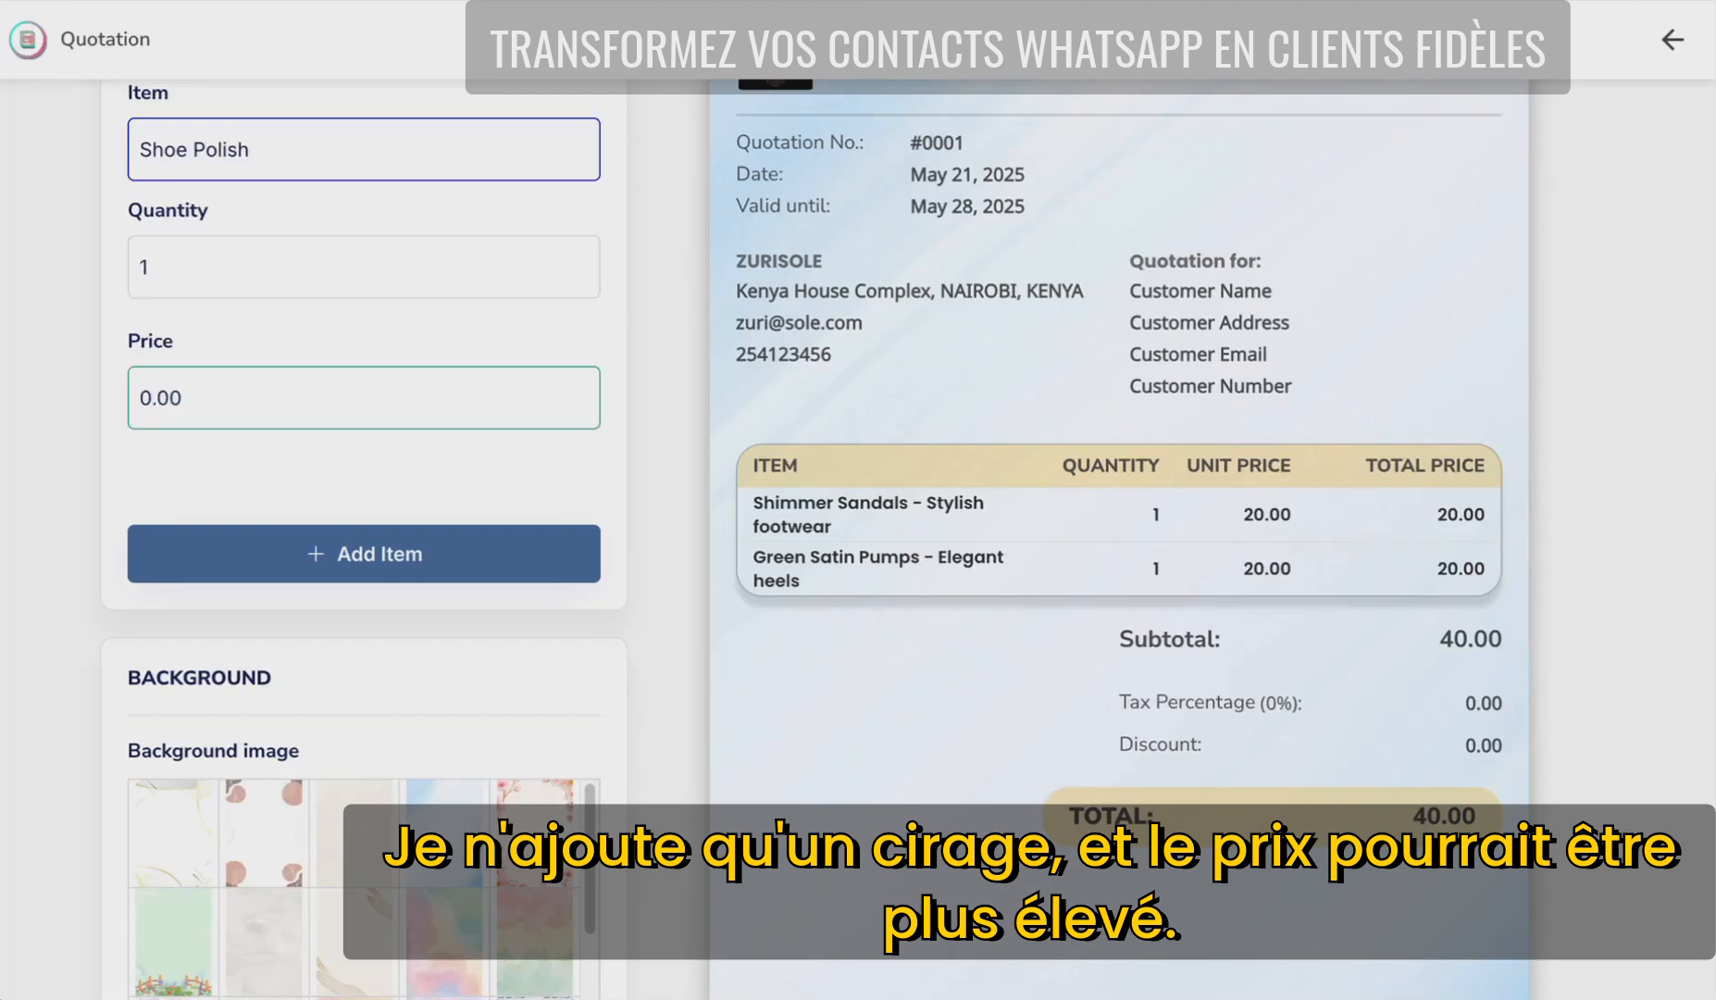
key(BackSpace)
text(10)
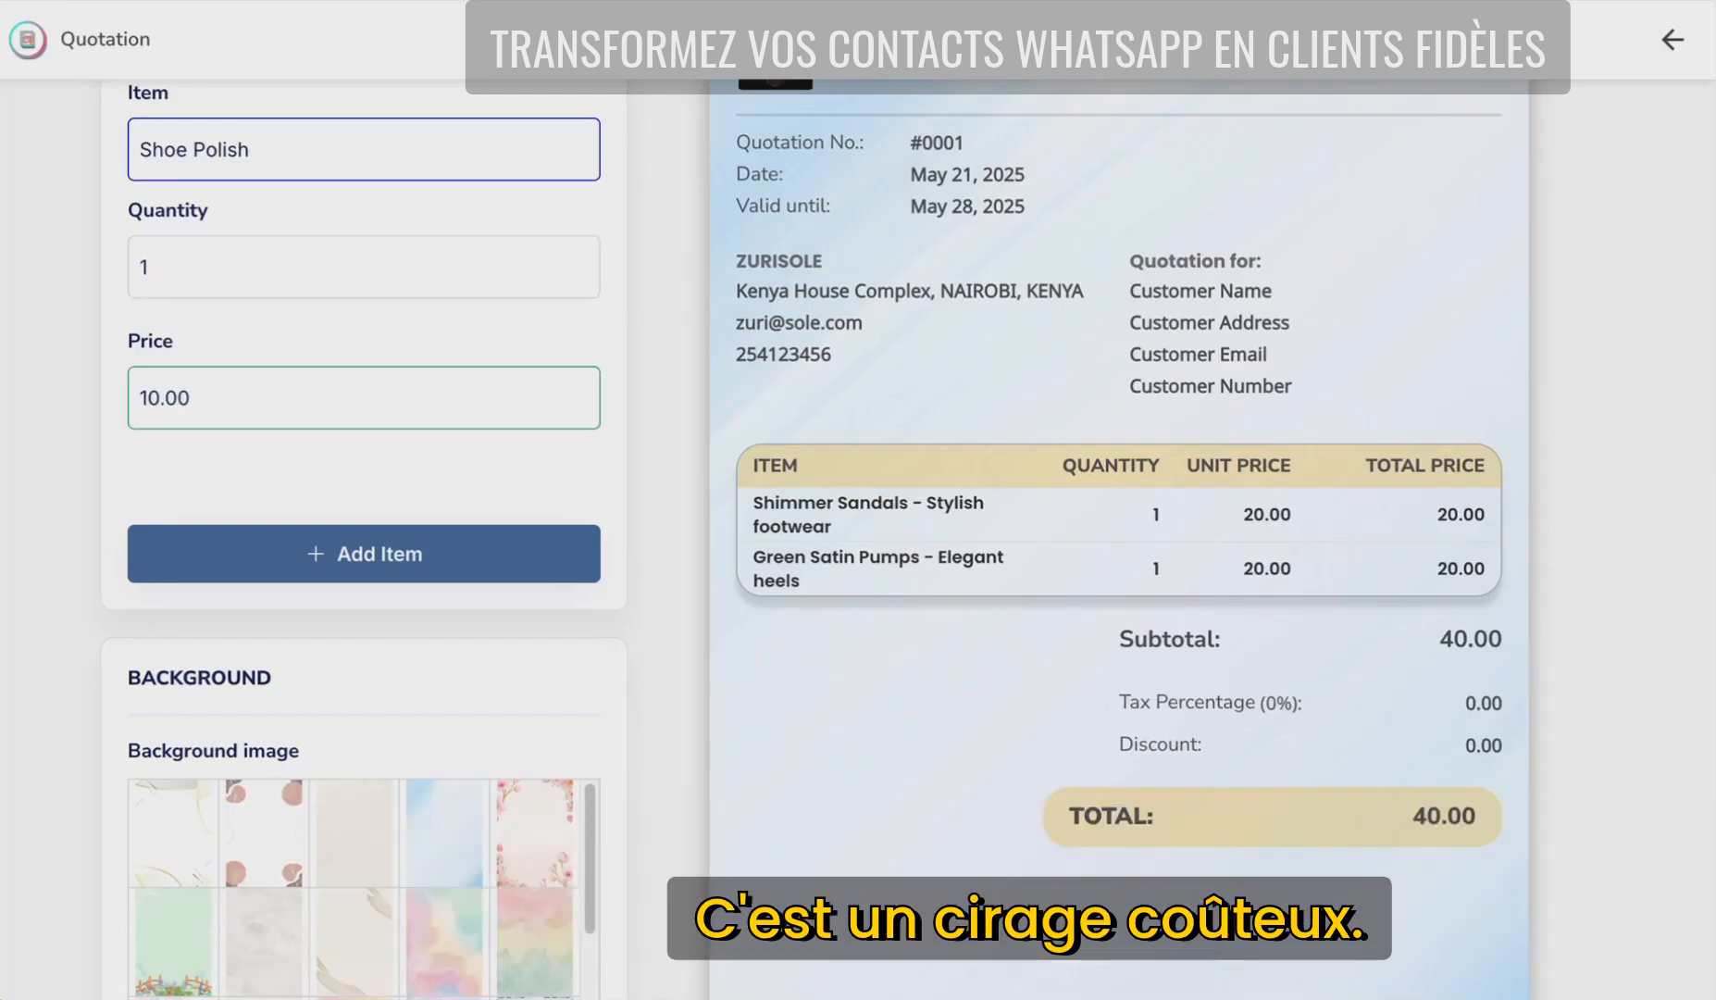
click(353, 554)
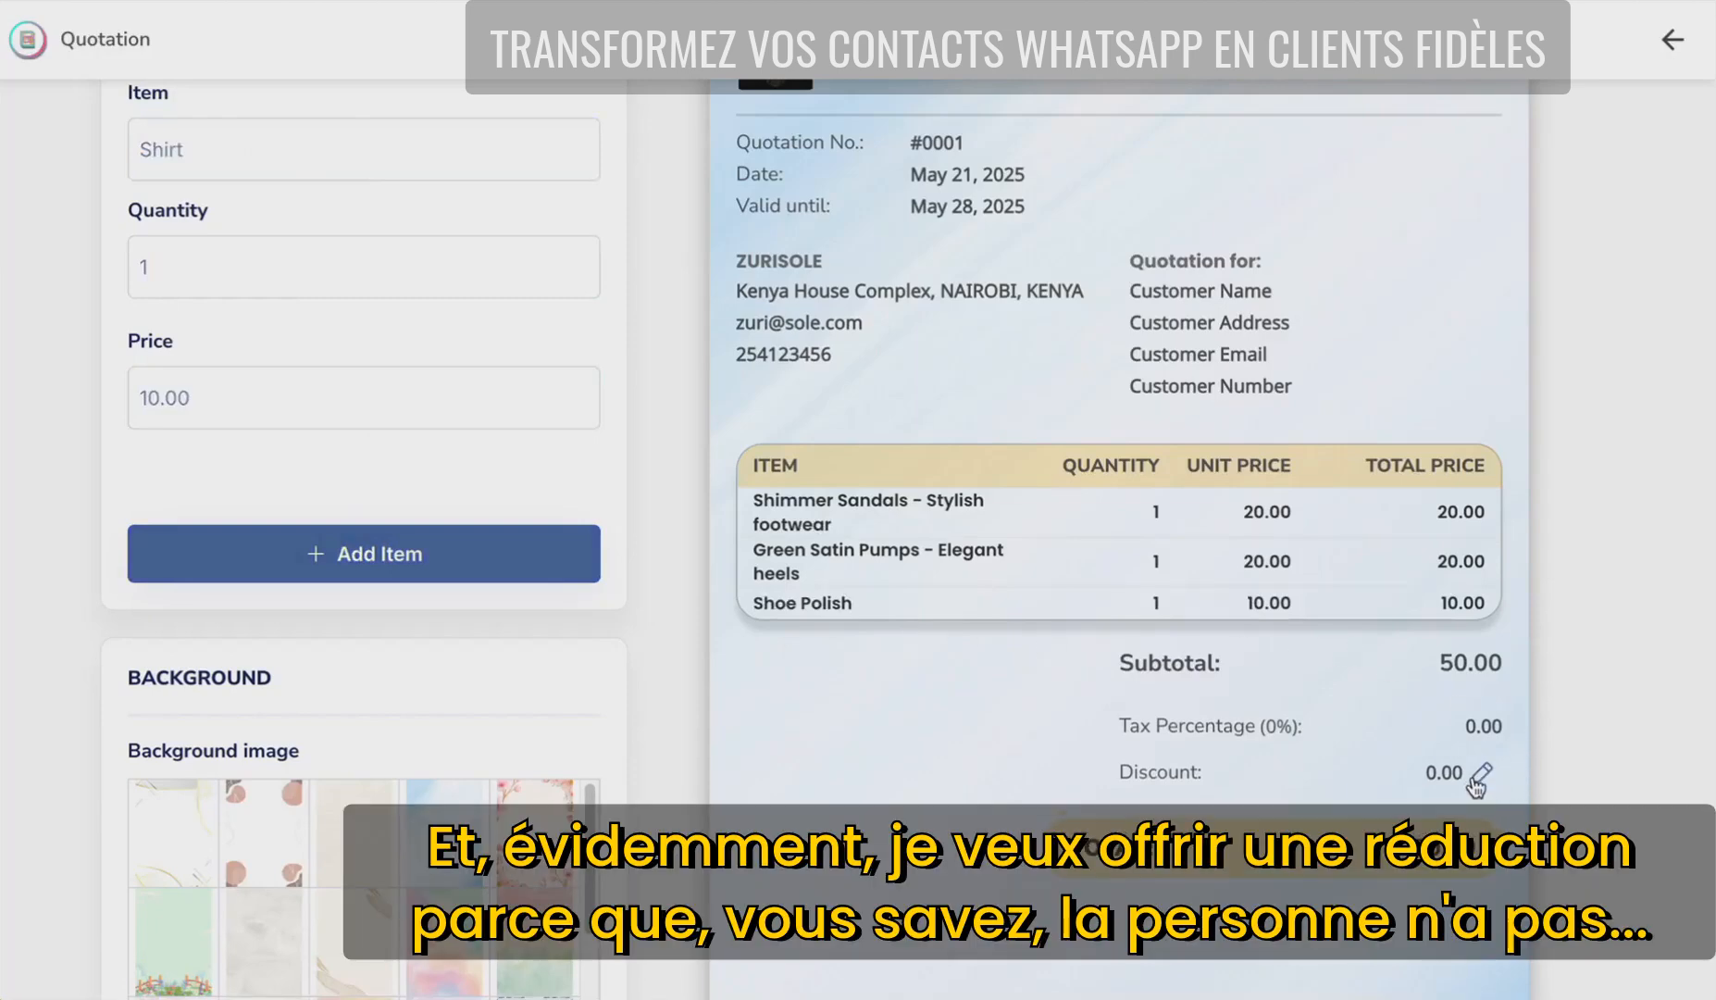
- Set the quotation discount to 10.00 so the total comes to 40.00
click(1474, 780)
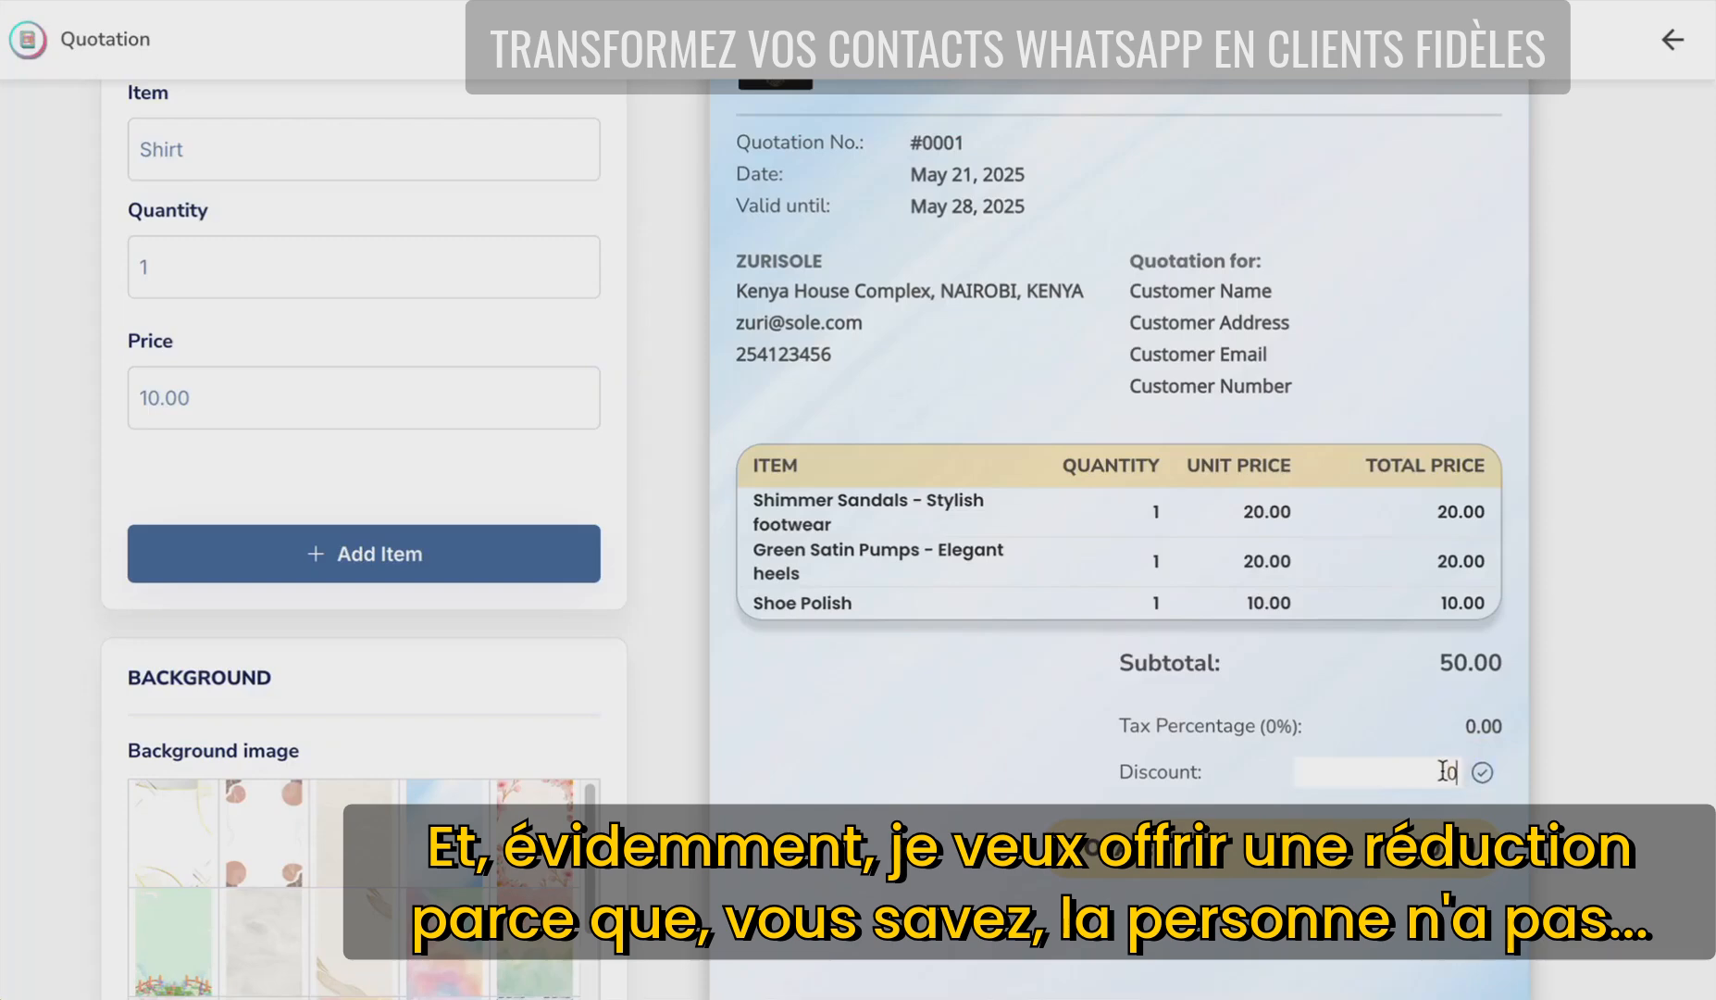
text(10)
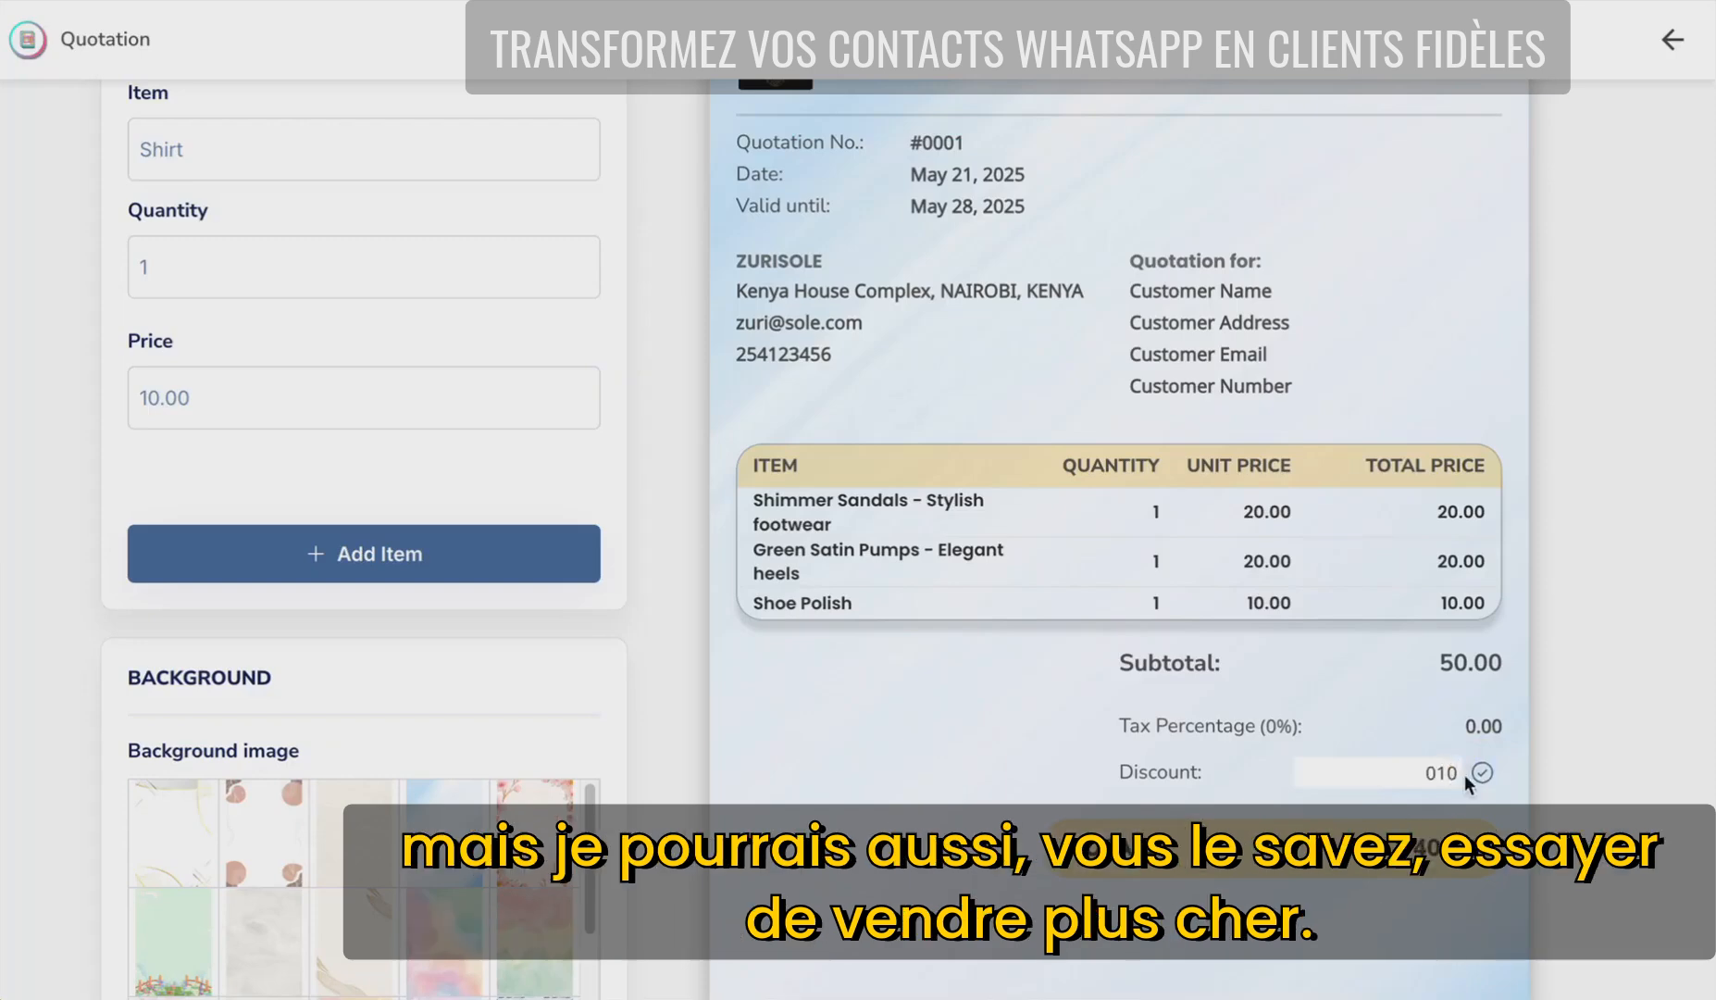
click(1481, 774)
mouse_move(1476, 361)
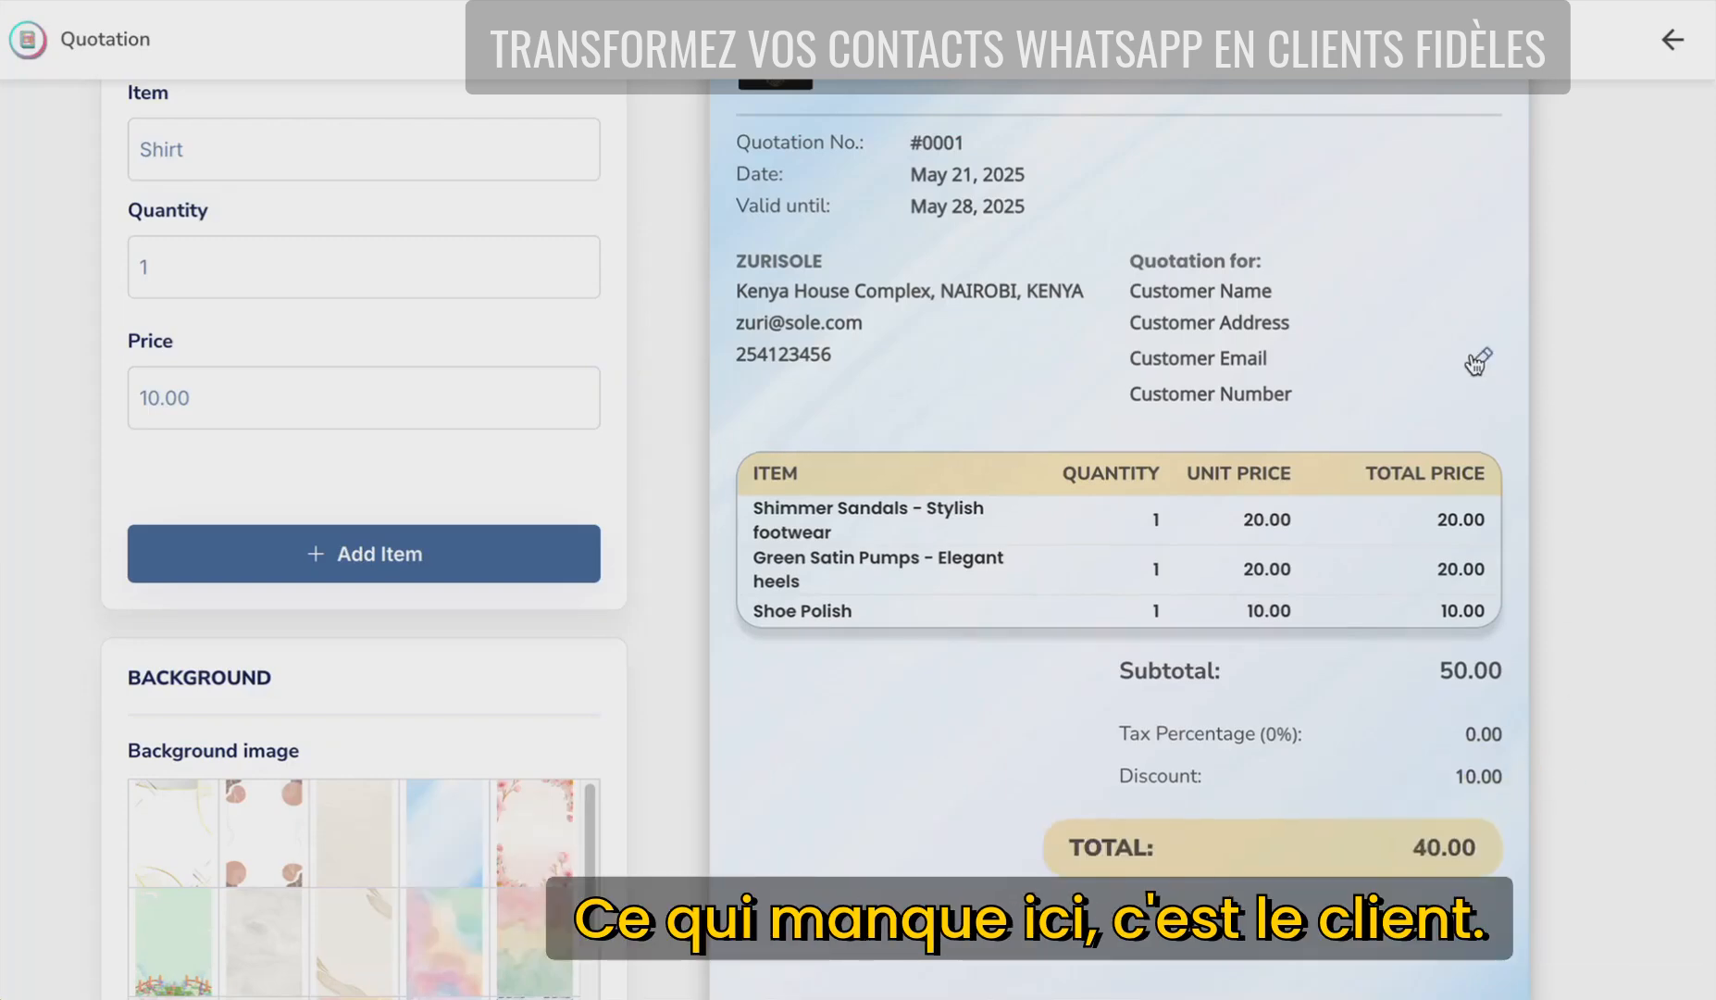
scroll(1476, 361, up, 1)
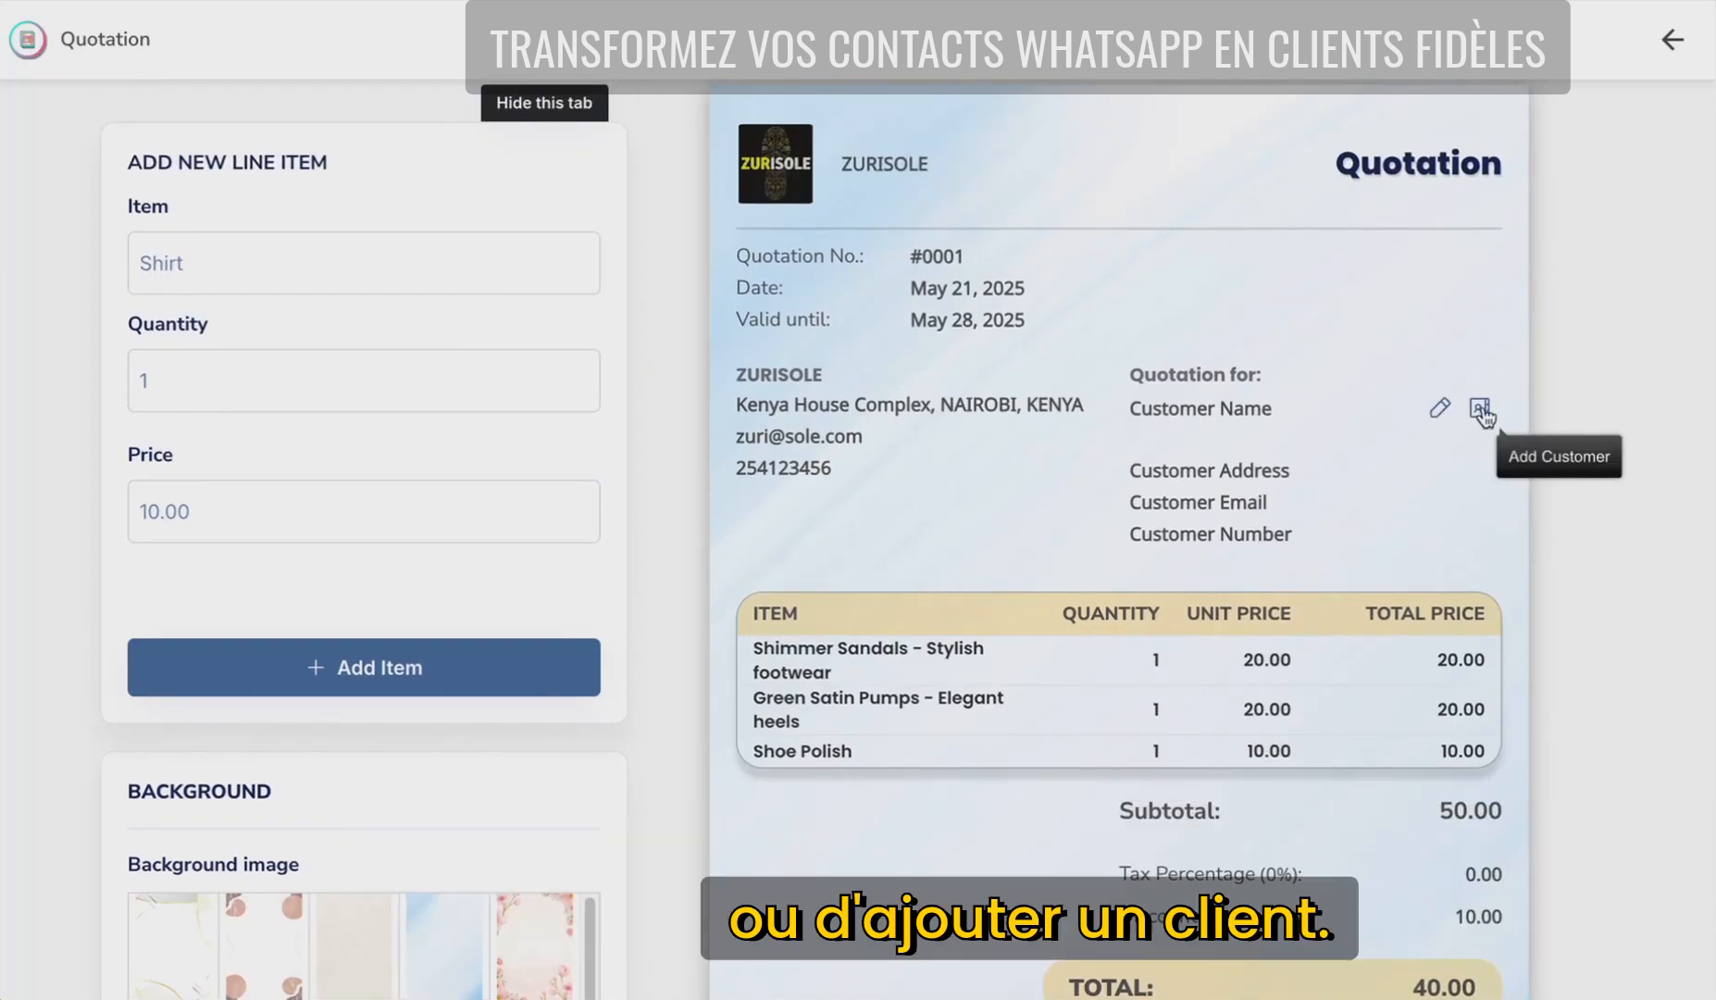
- Fill the customer block by searching the client's name and picking his saved customer record
click(1481, 410)
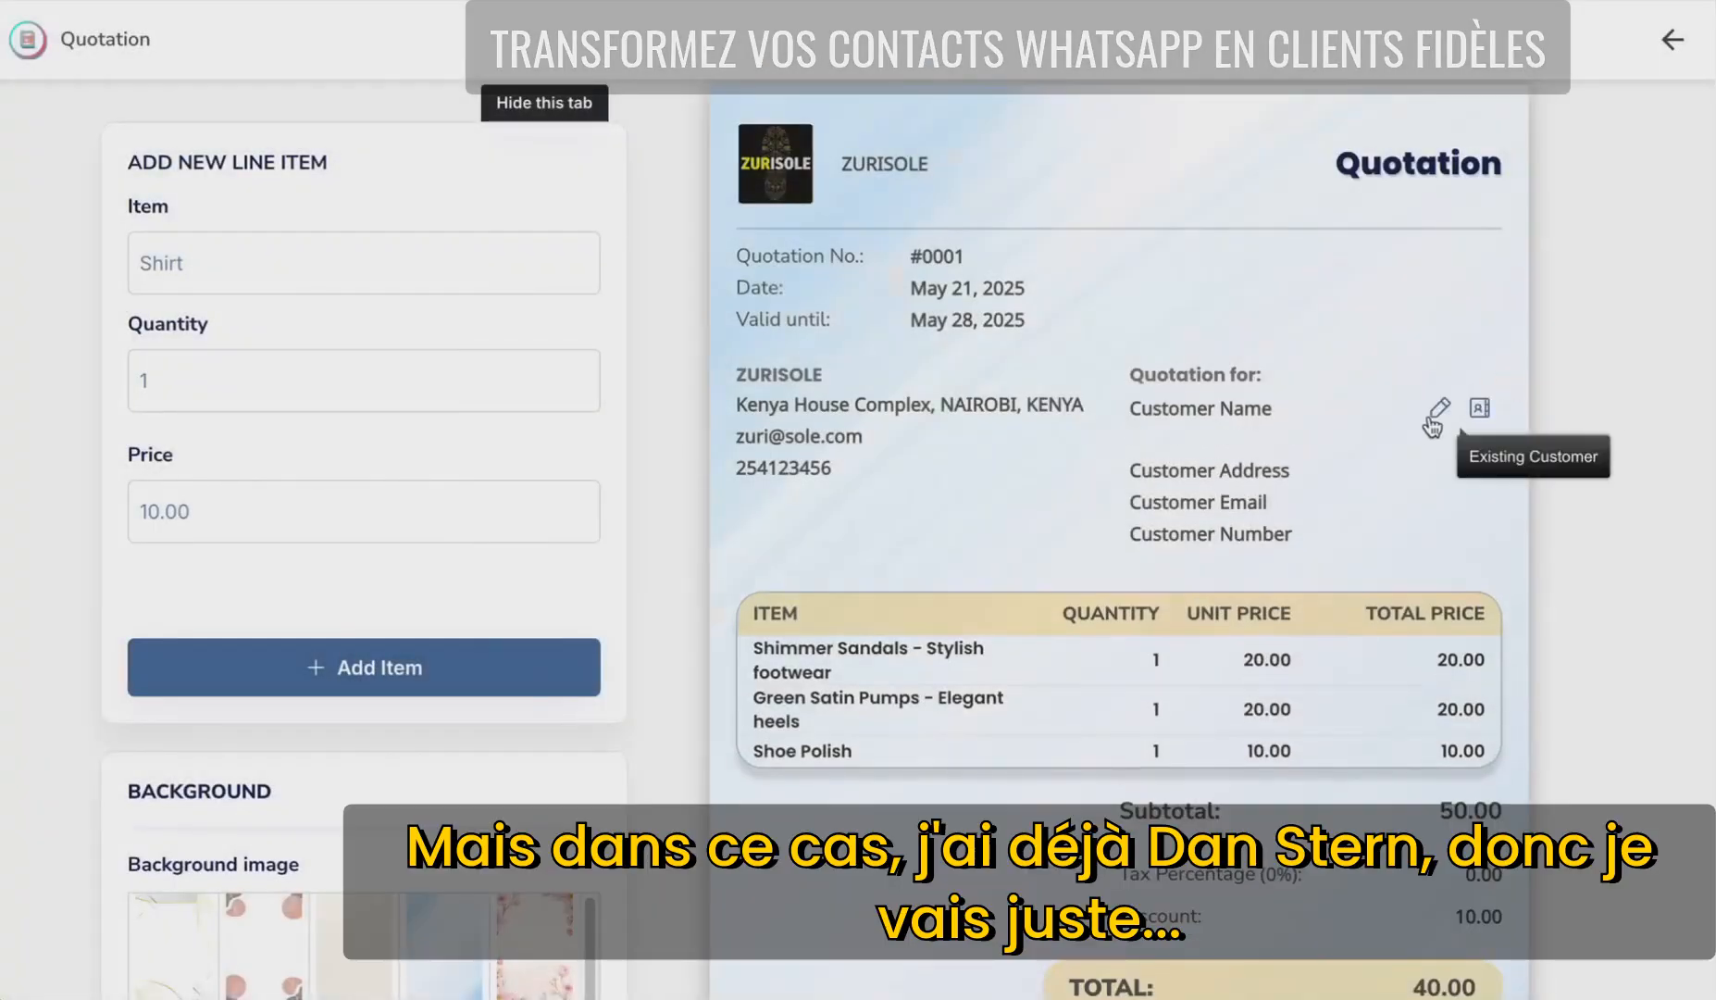
click(1439, 408)
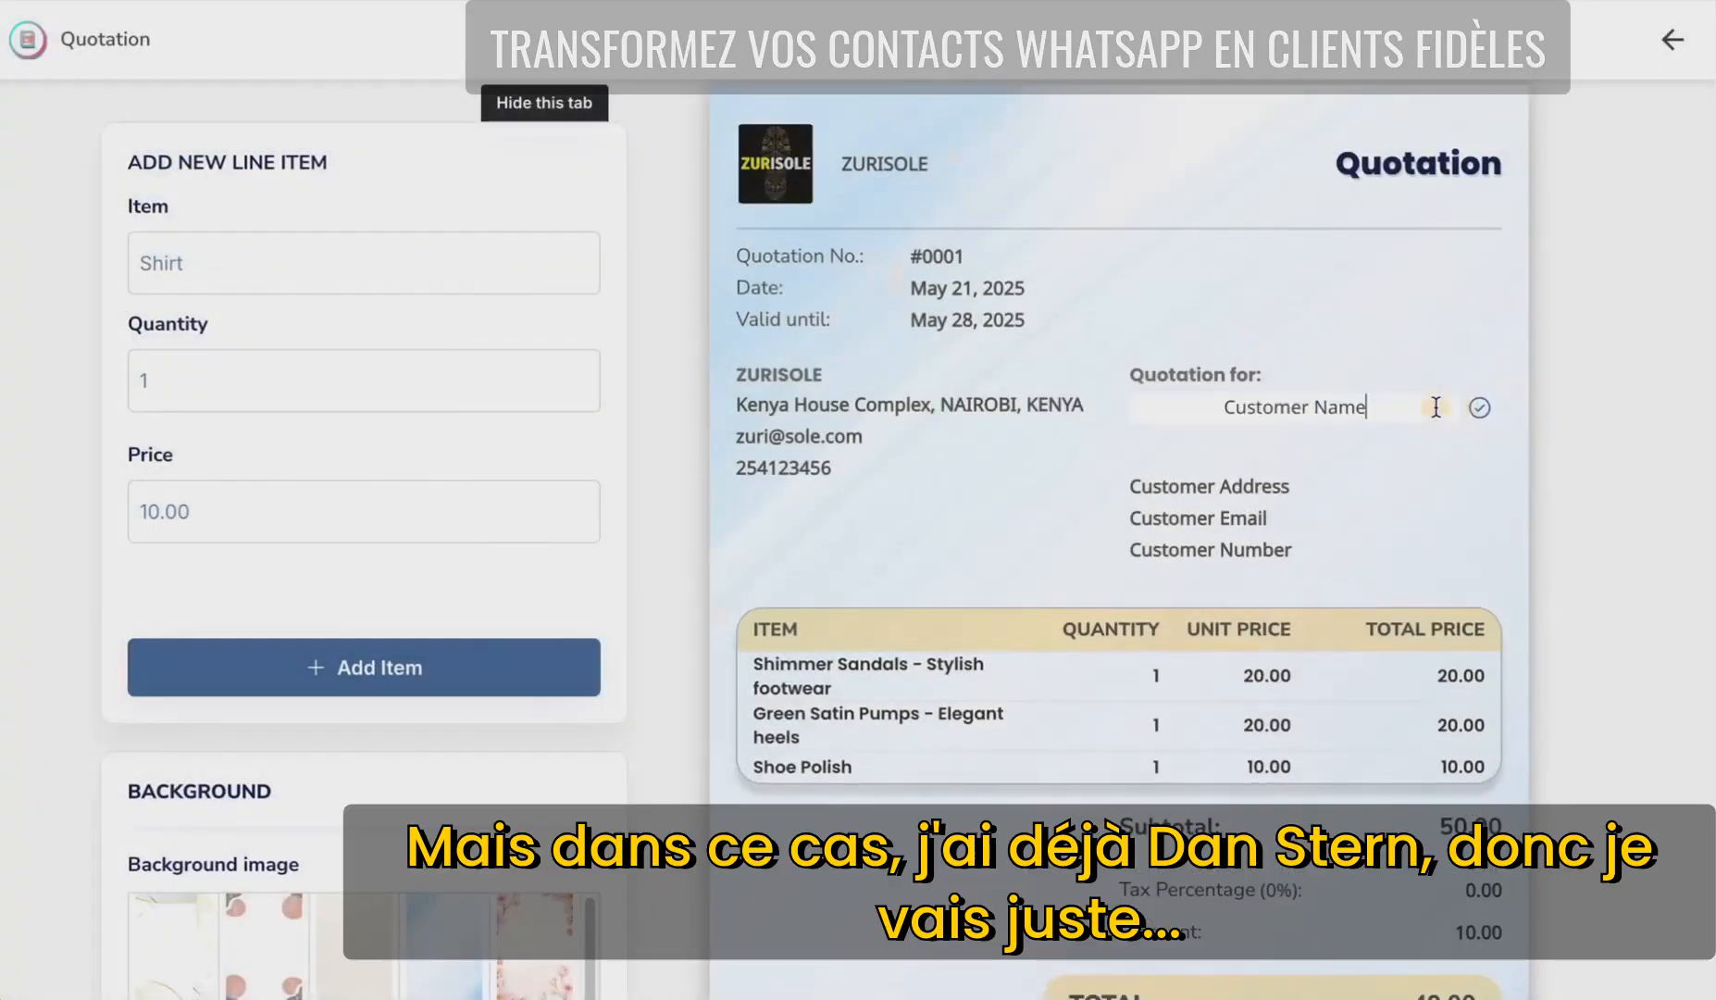
click(1379, 409)
drag(1379, 409, 1109, 418)
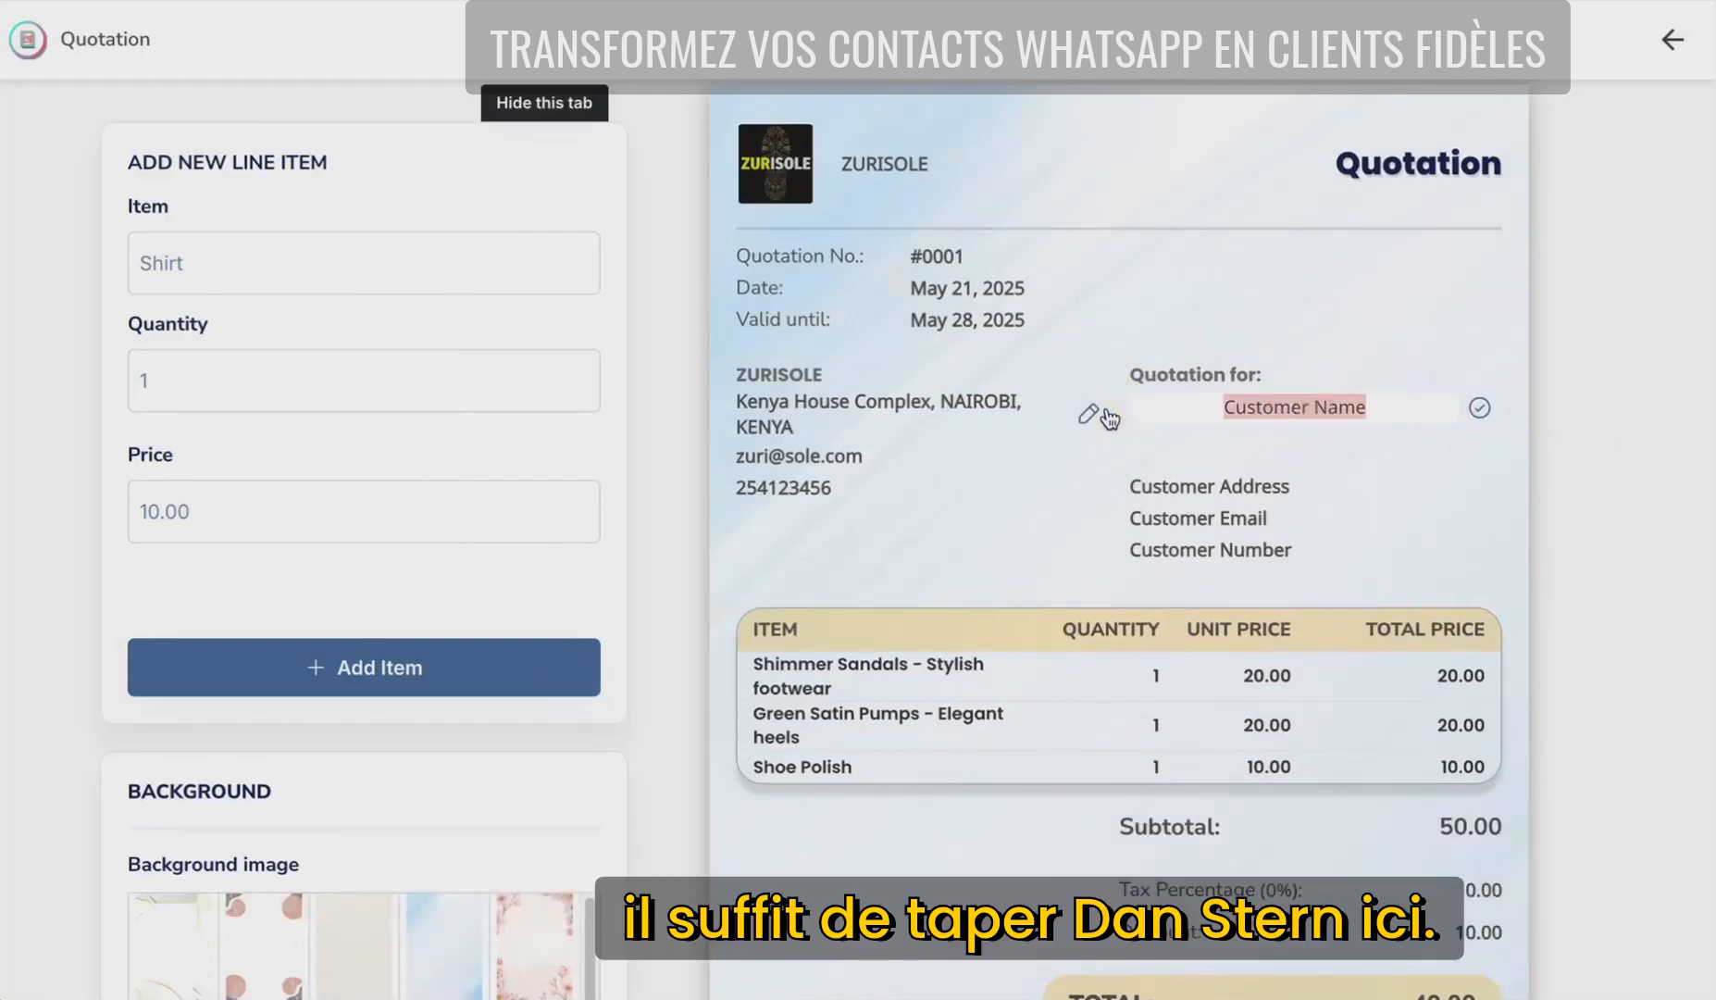
click(1479, 407)
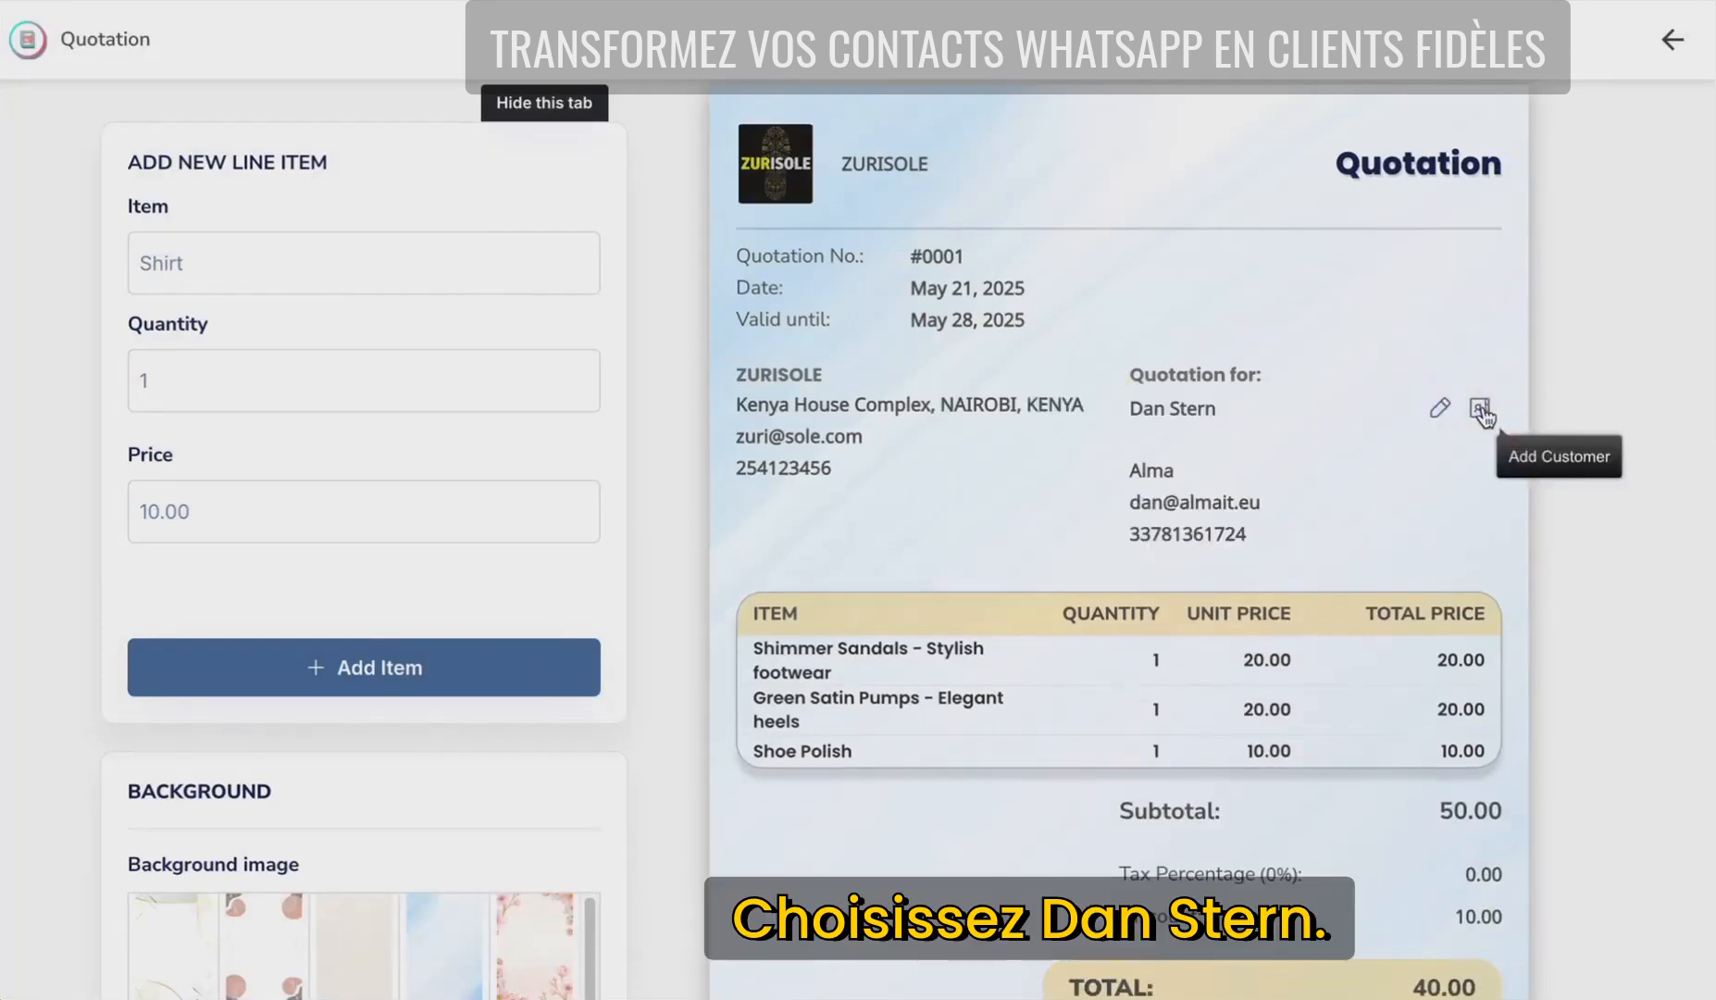
scroll(1558, 489, down, 3)
scroll(1653, 475, up, 3)
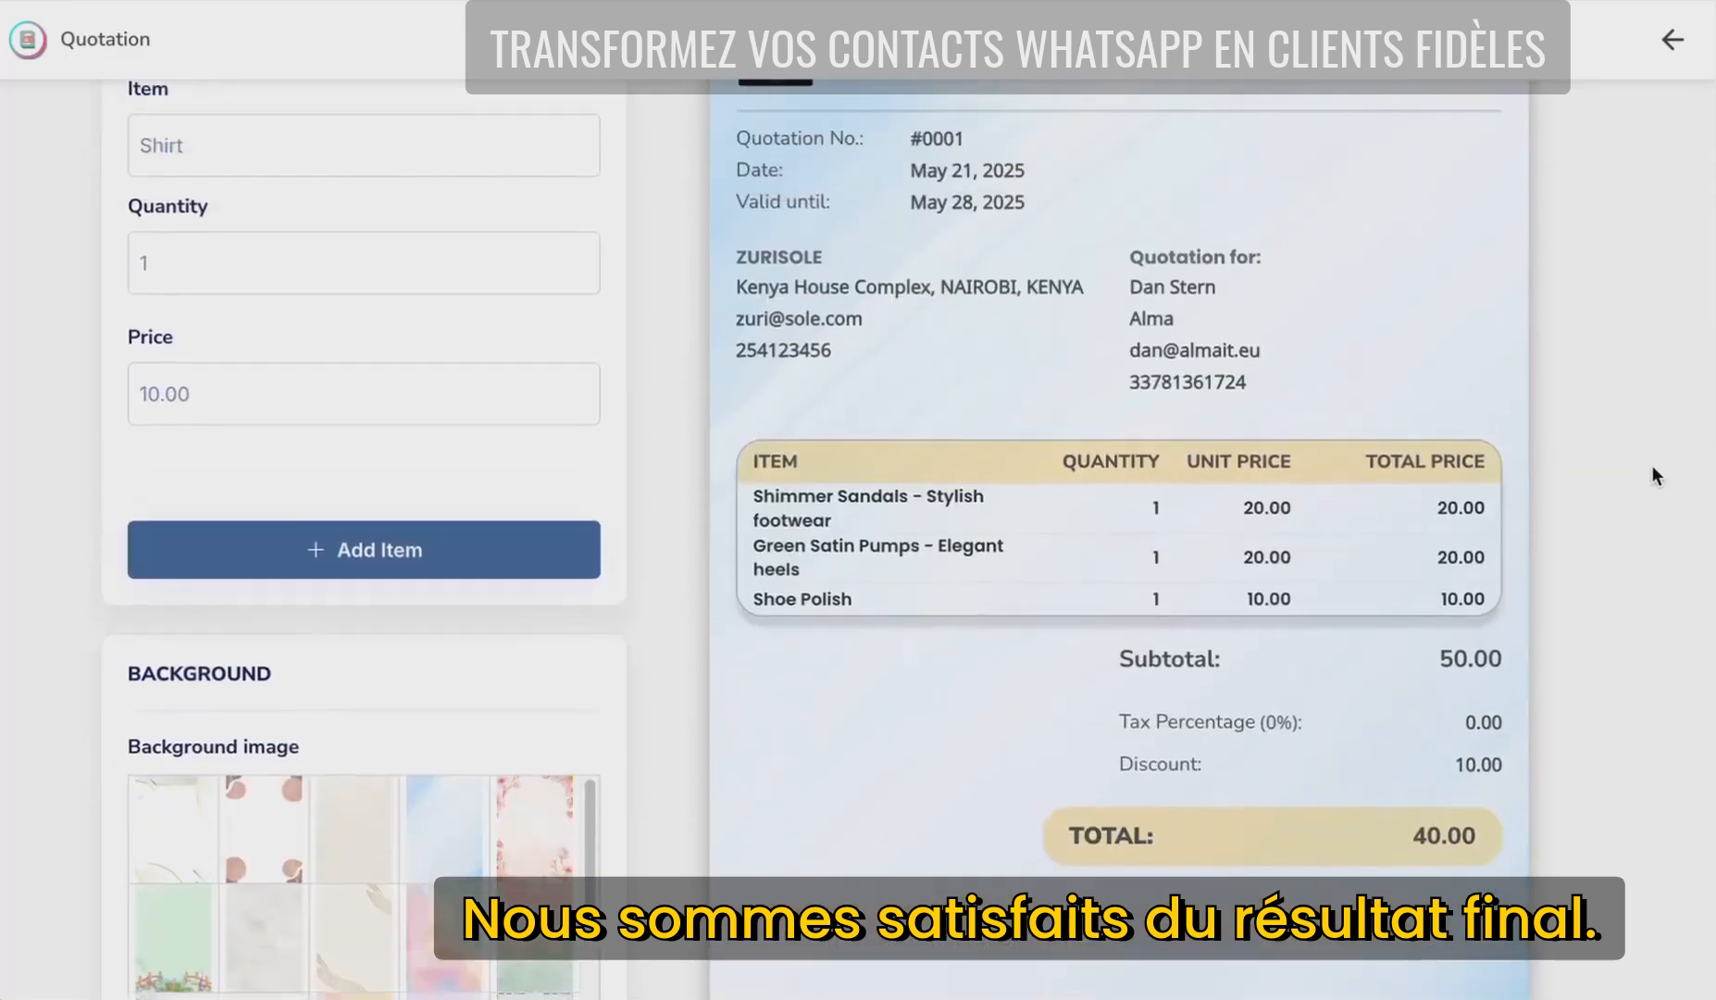
scroll(200, 366, down, 6)
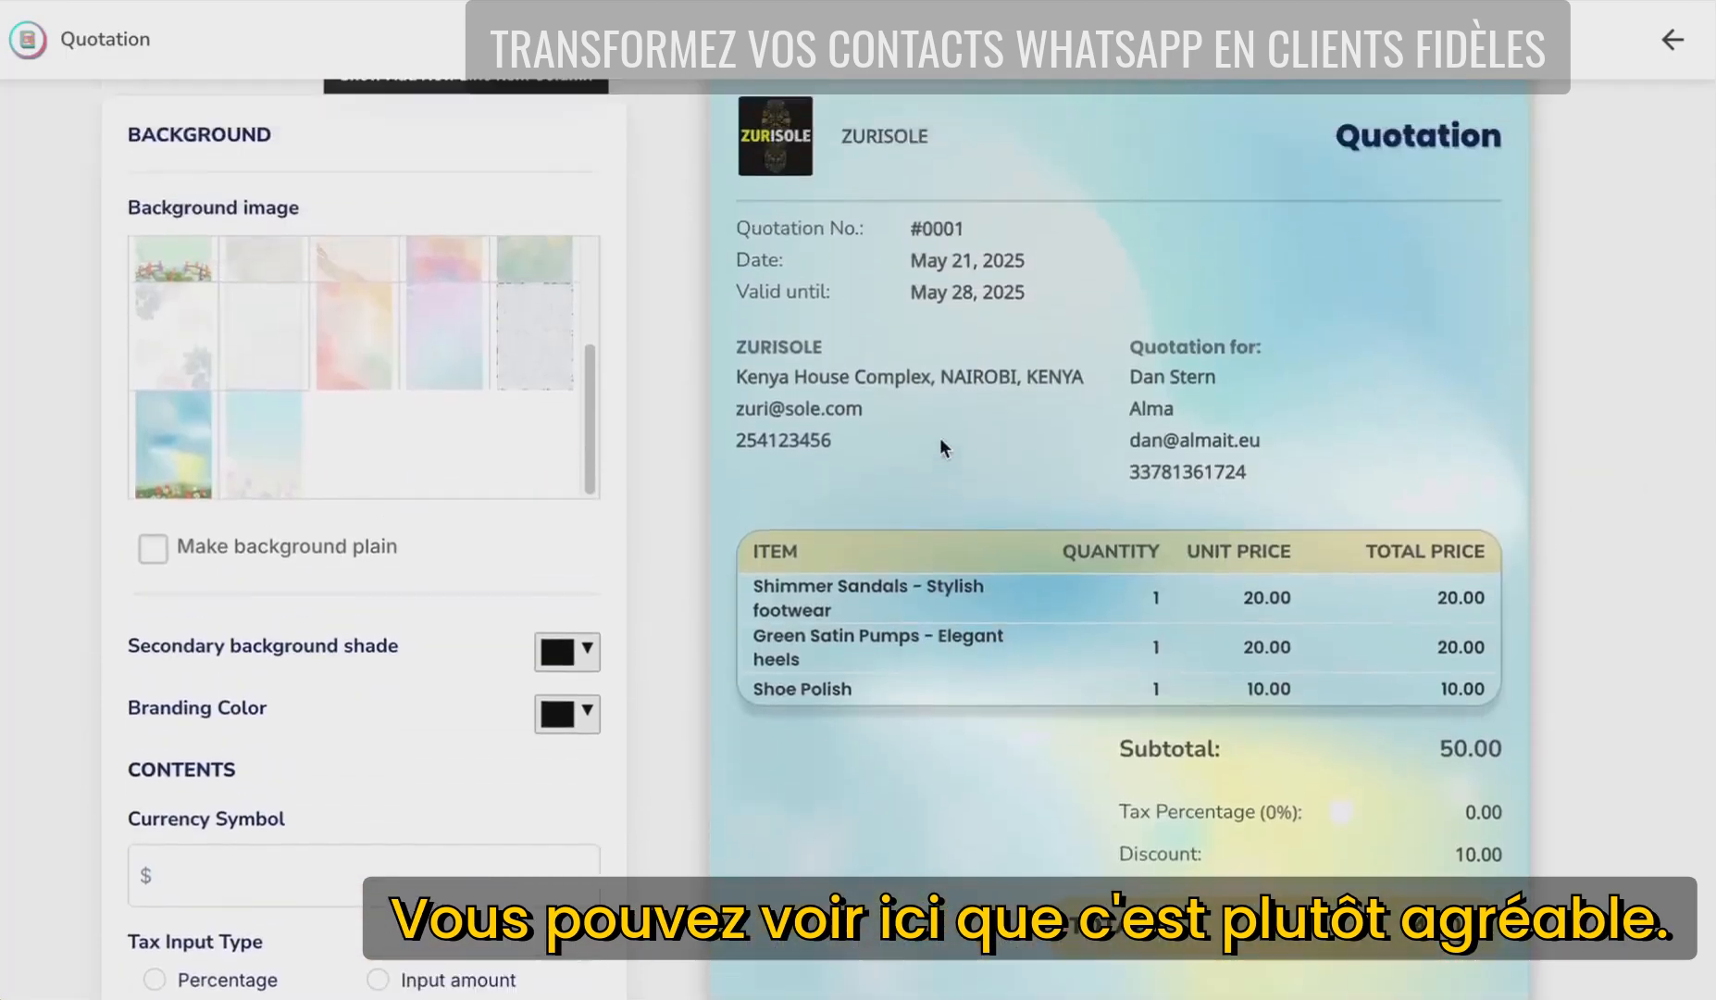
scroll(942, 448, up, 1)
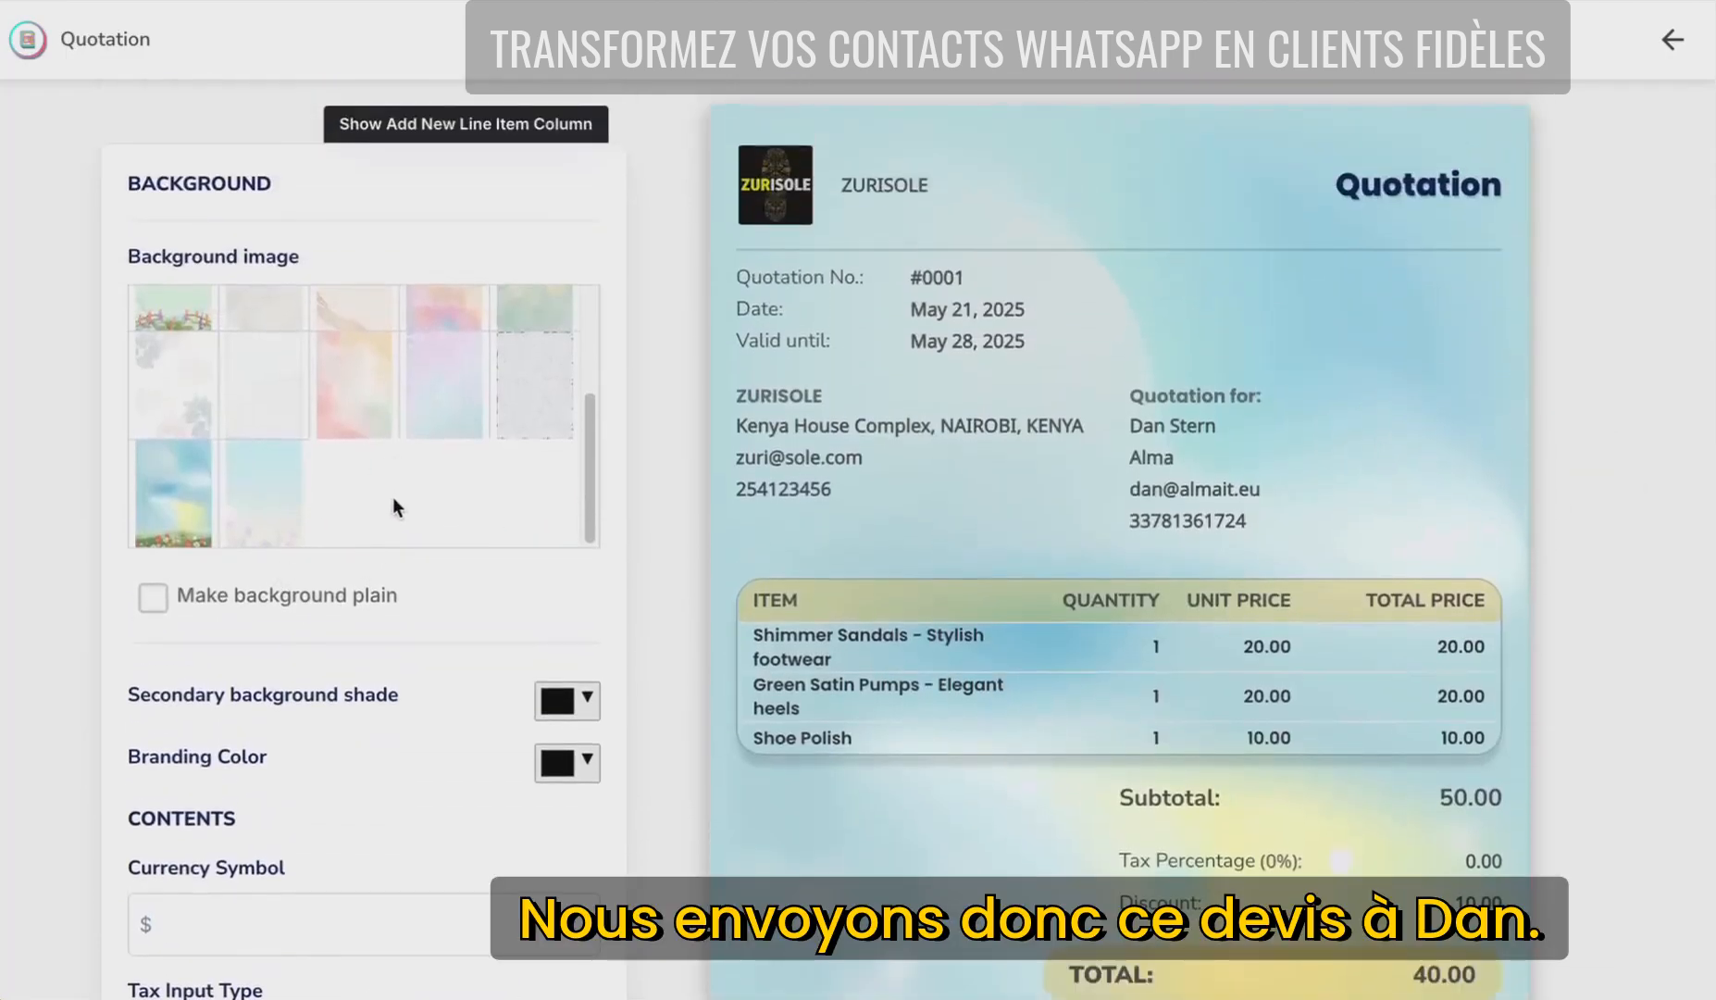
- Set the currency symbol to $ and the PDF download quality to 100%
scroll(497, 509, down, 2)
click(171, 792)
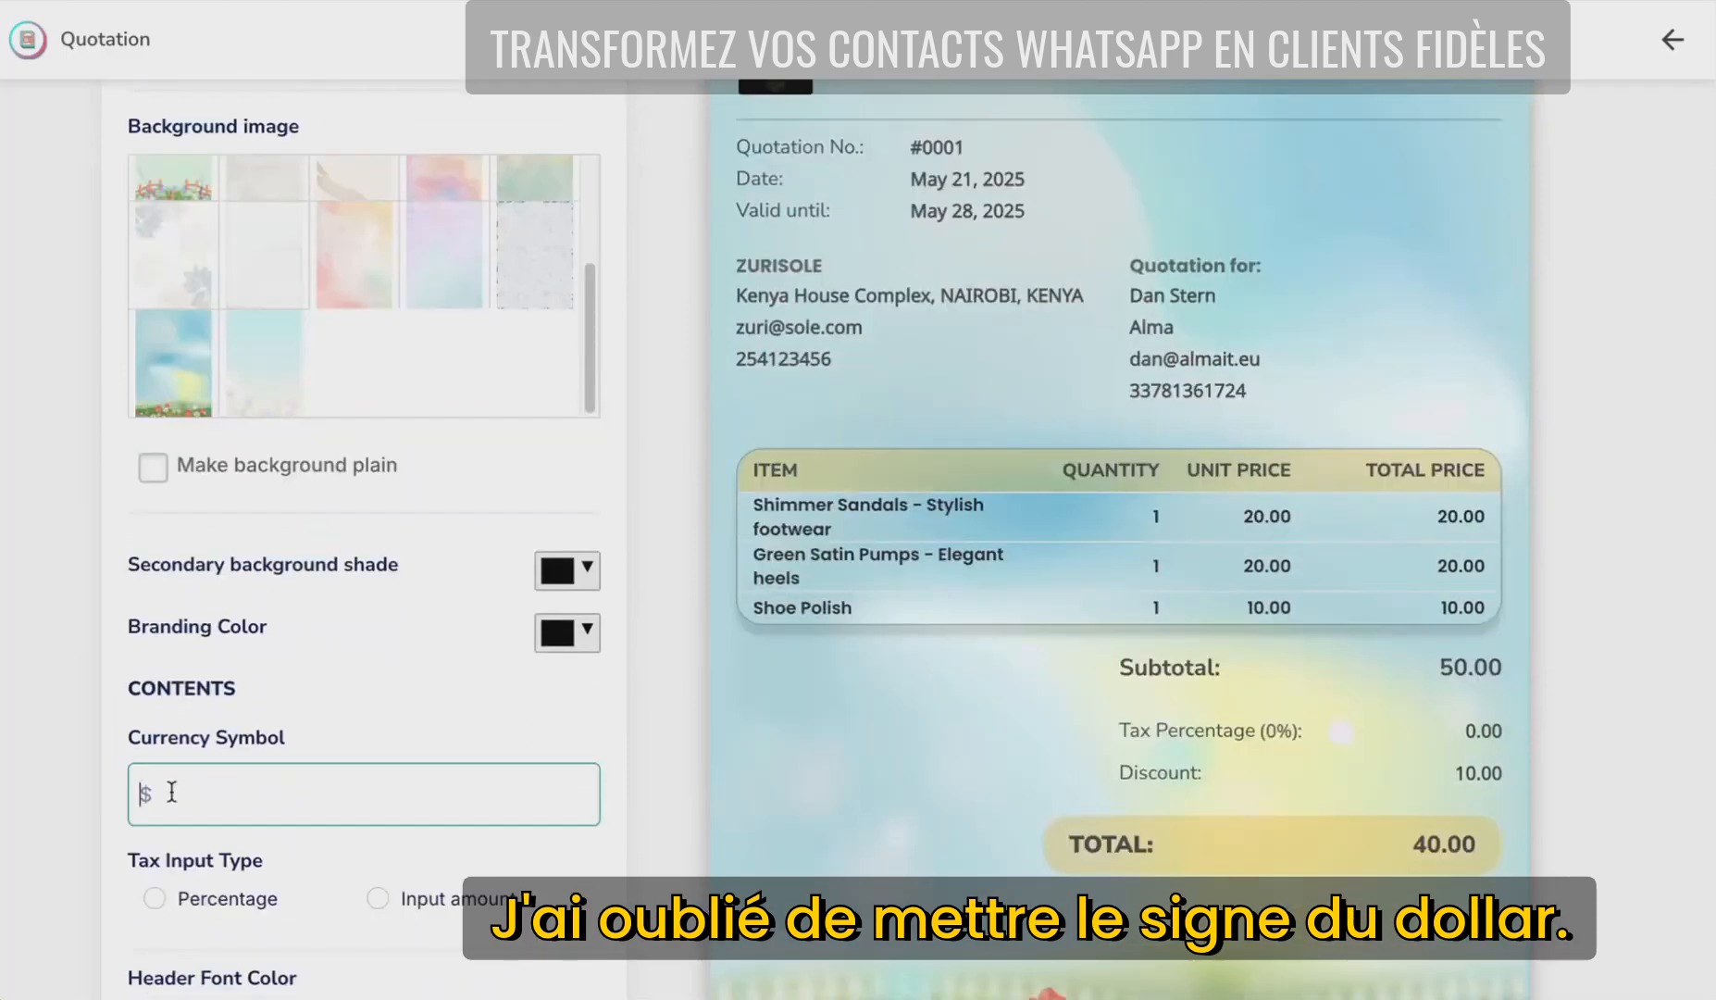
text($)
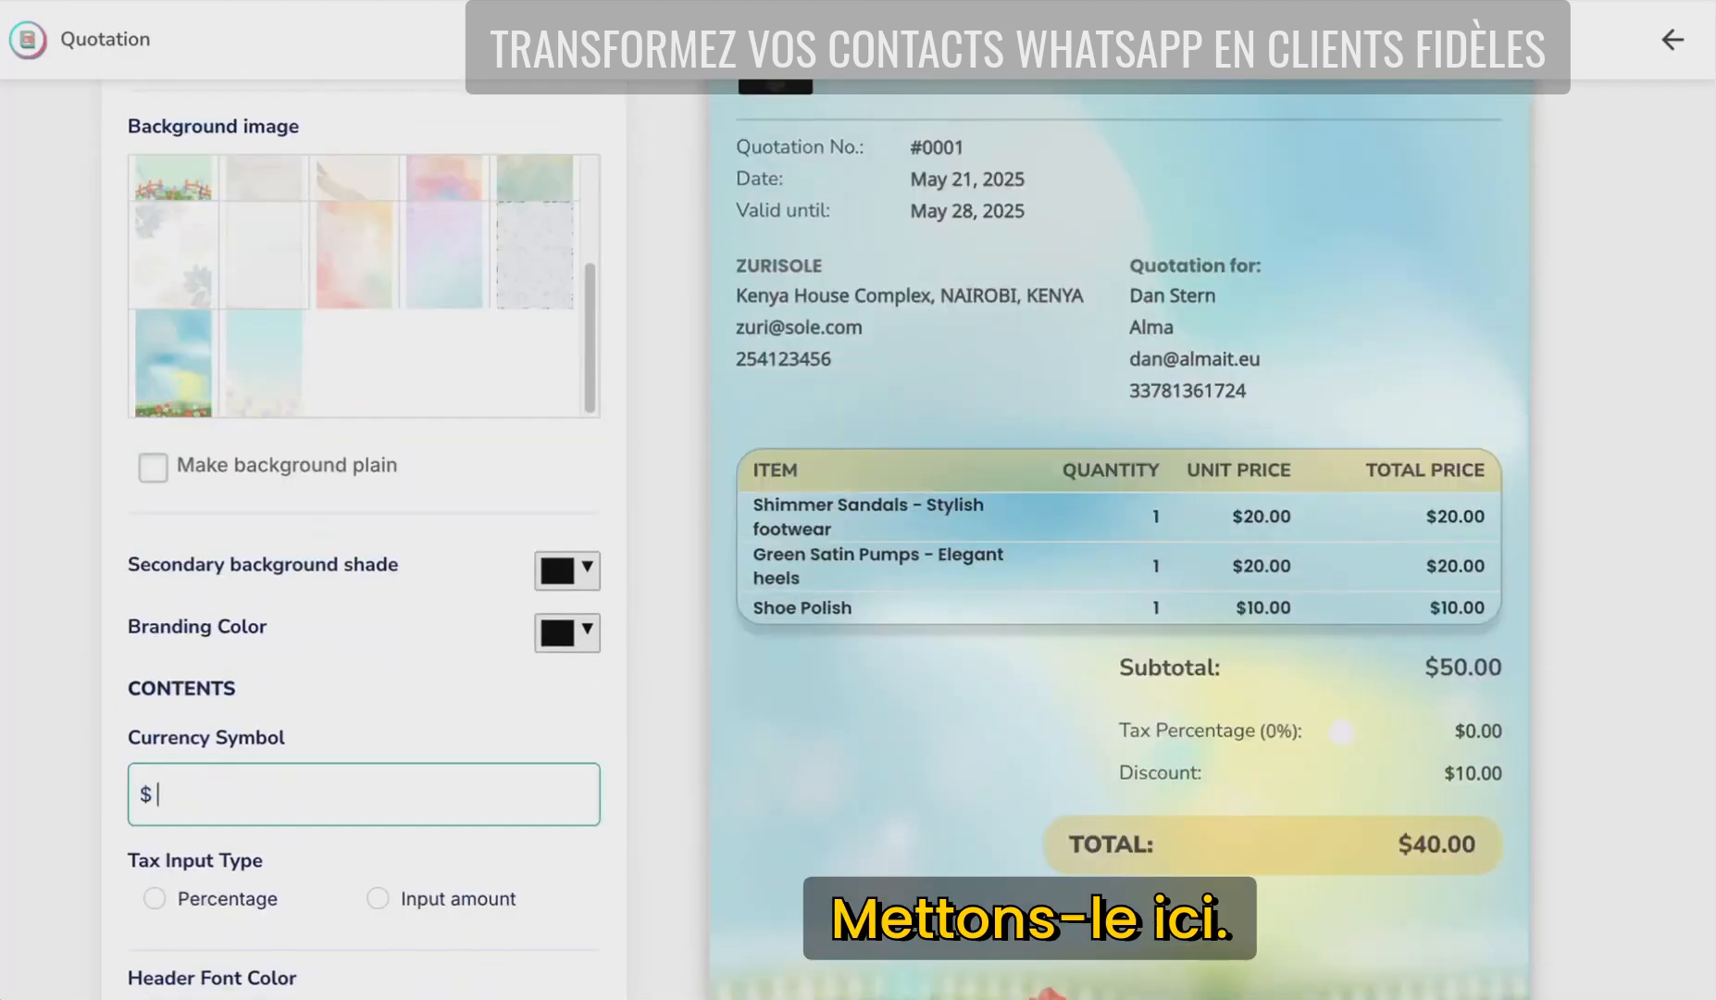
scroll(518, 789, down, 5)
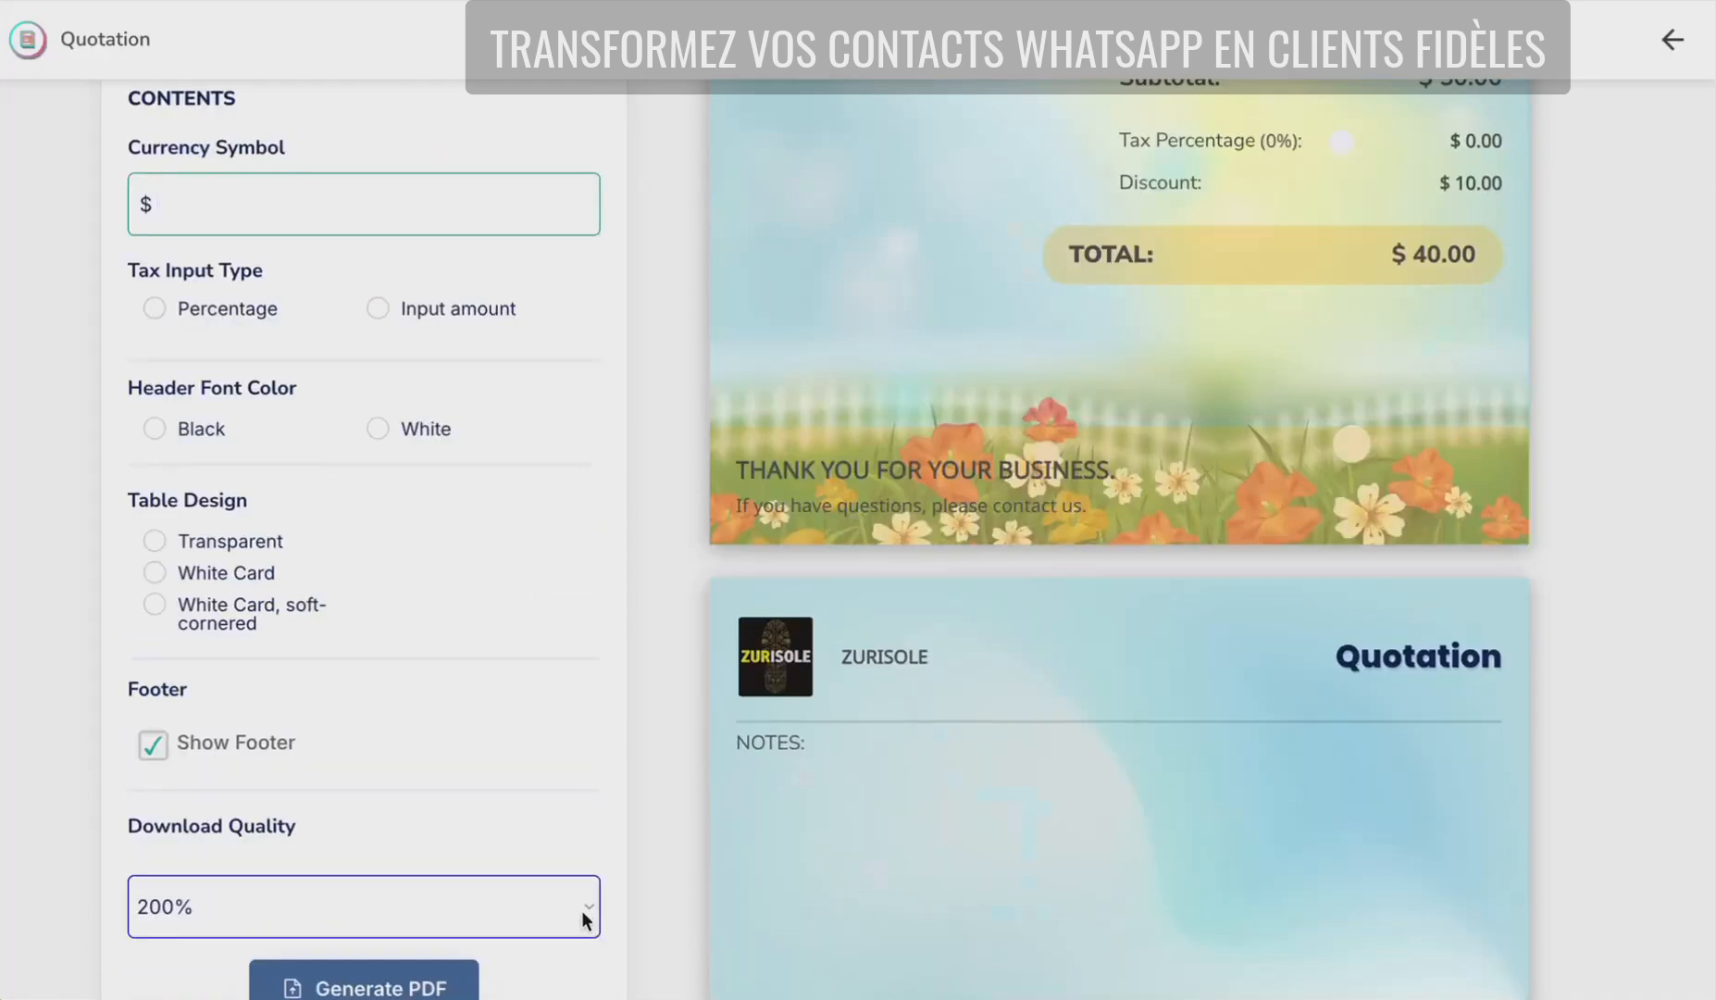
click(582, 910)
click(578, 879)
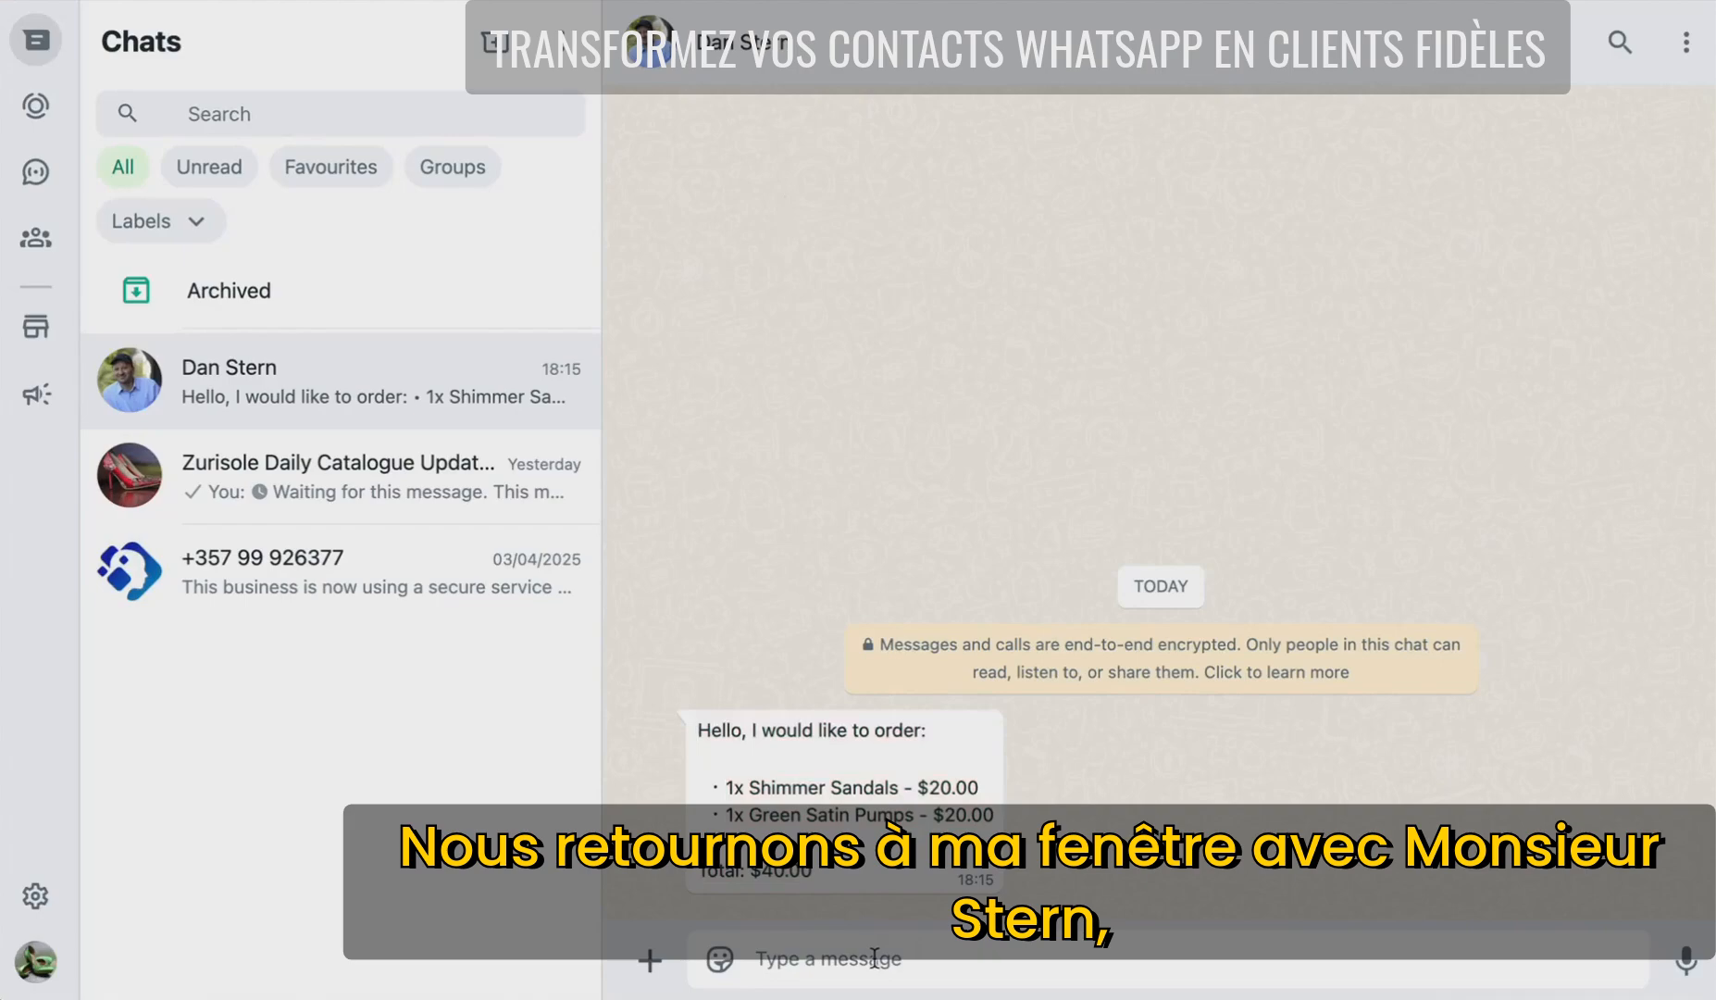
- Attach the quotation PDF from Downloads as a document in the customer's chat
click(651, 963)
click(750, 376)
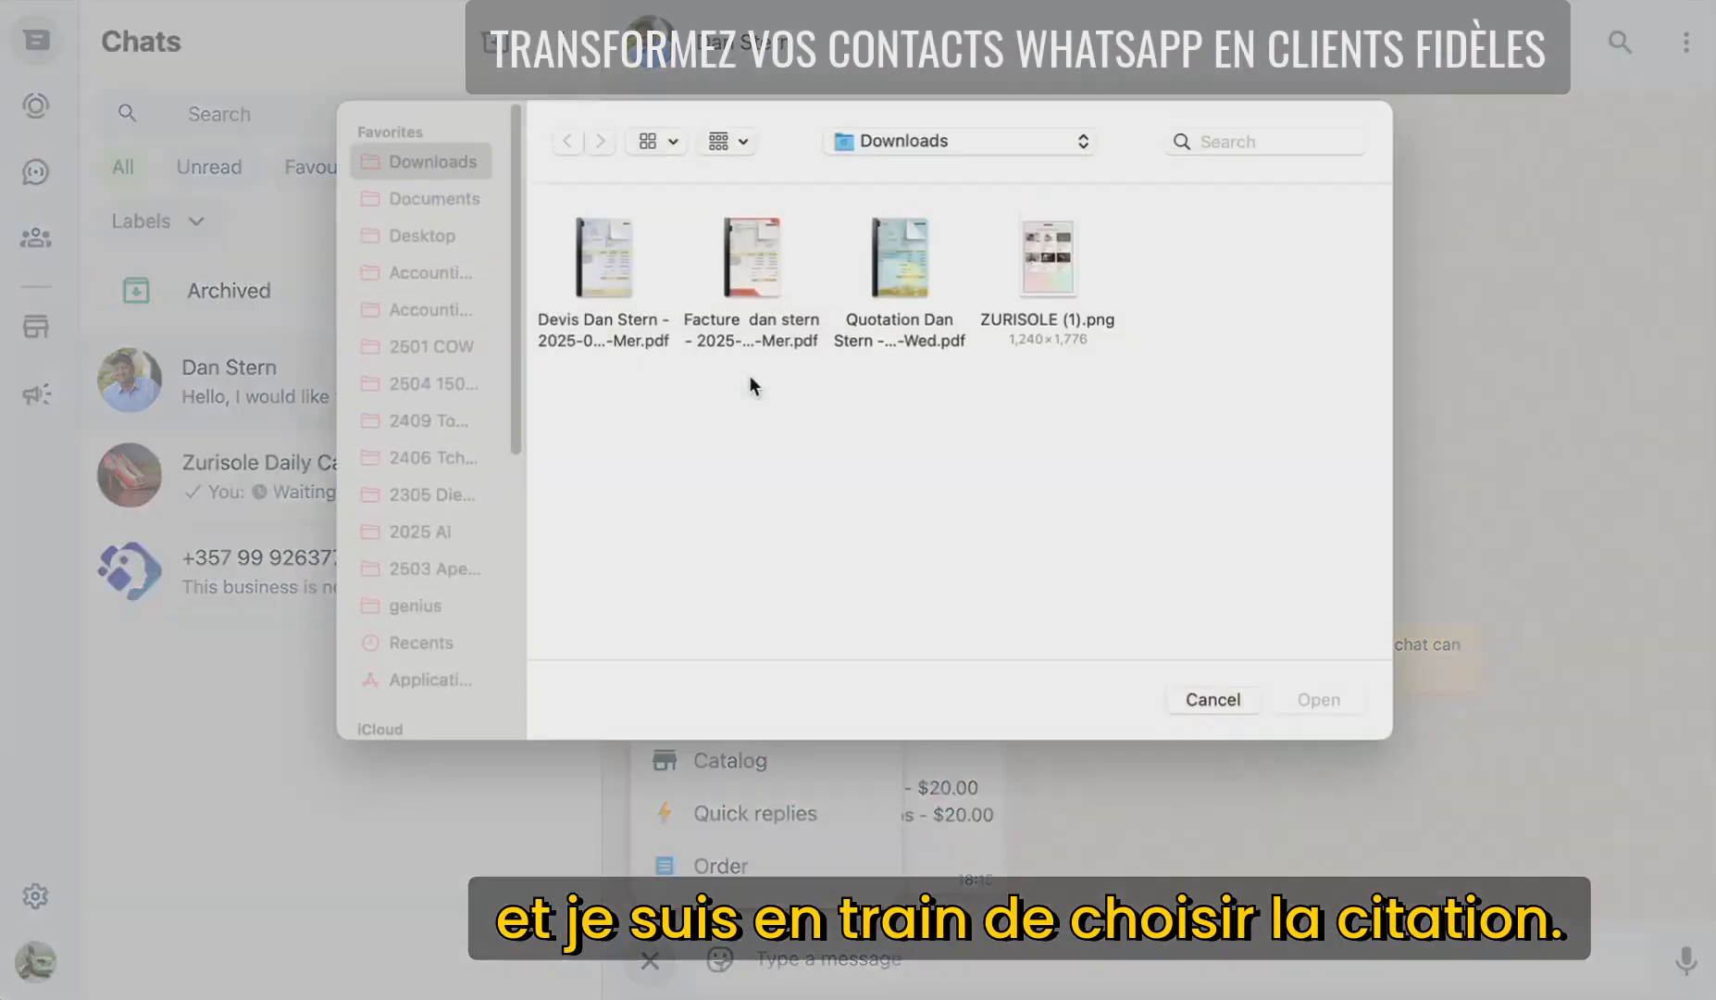
click(894, 271)
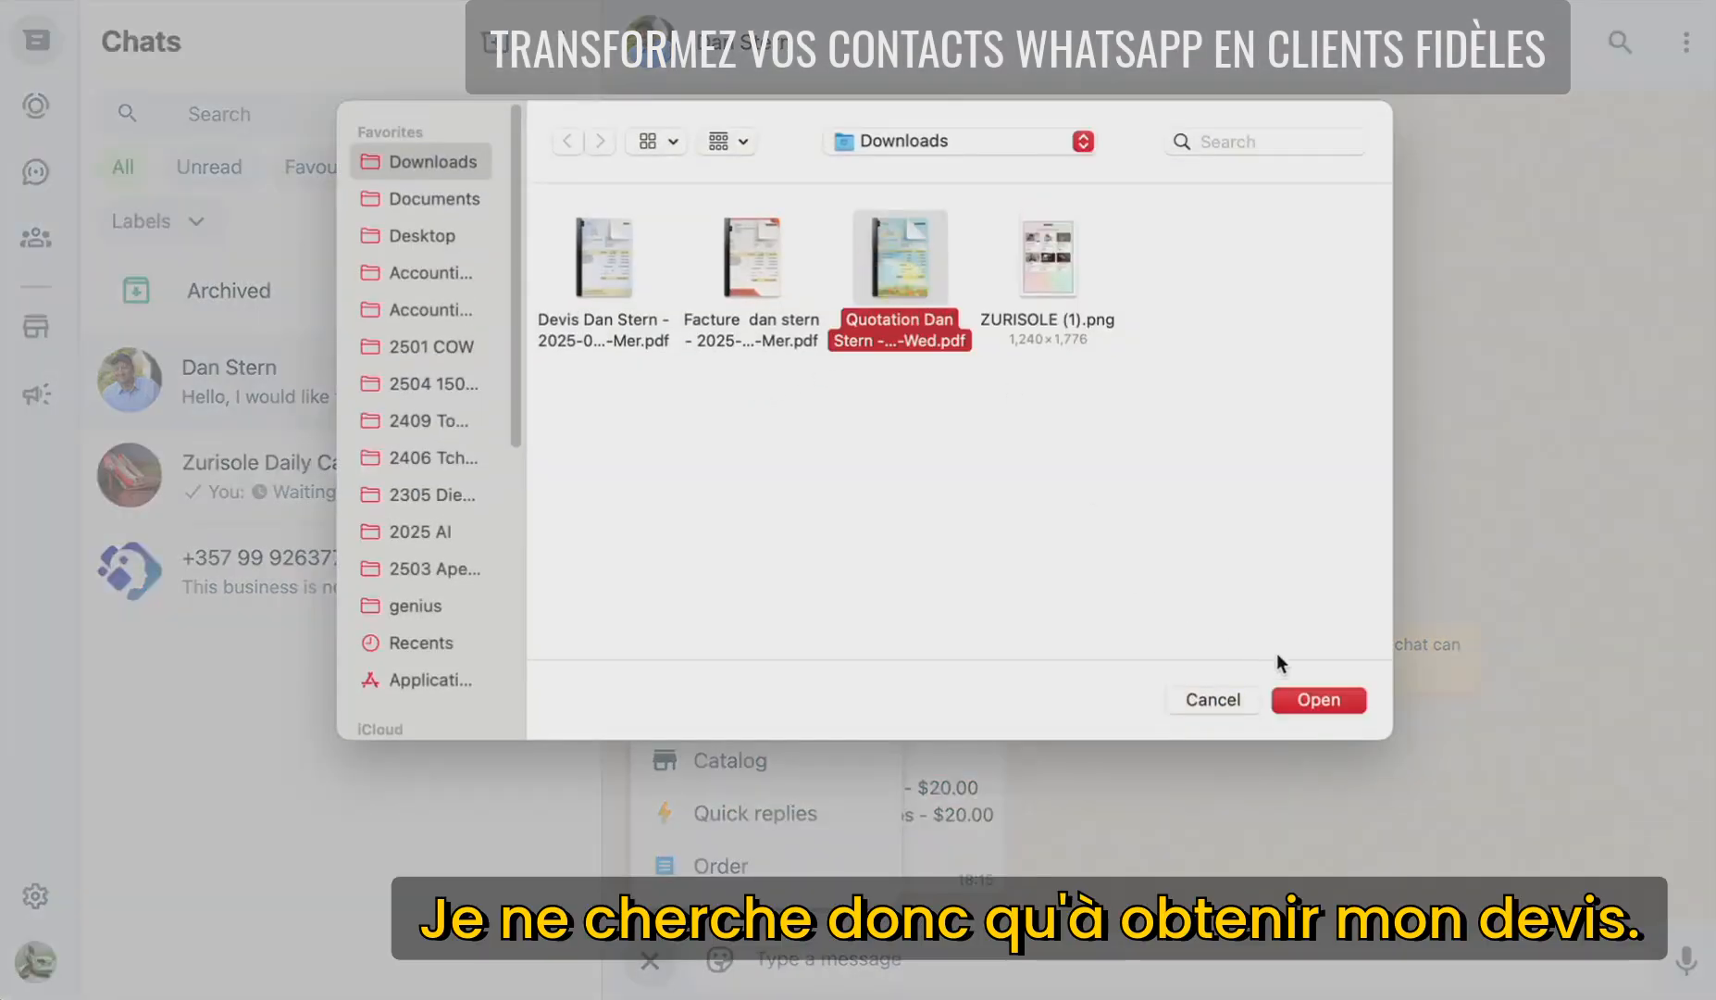
click(1352, 709)
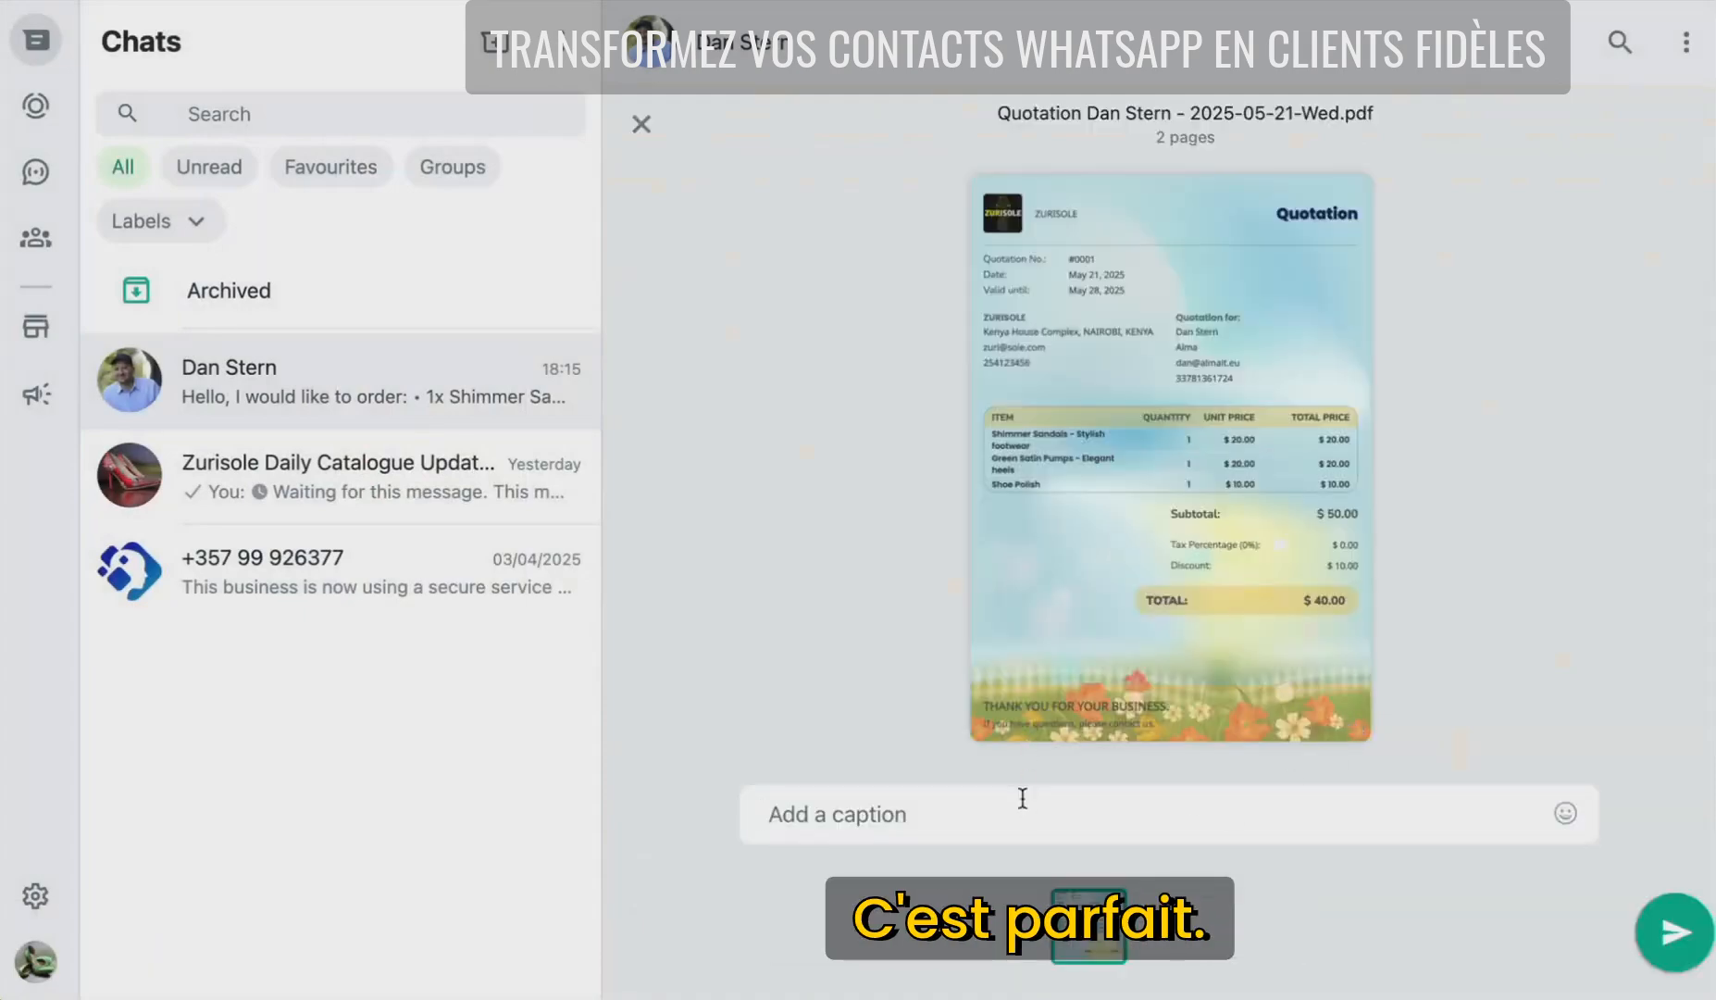
- Caption it with a gift note asking for approval plus a grinning emoji, and send
text(Hey)
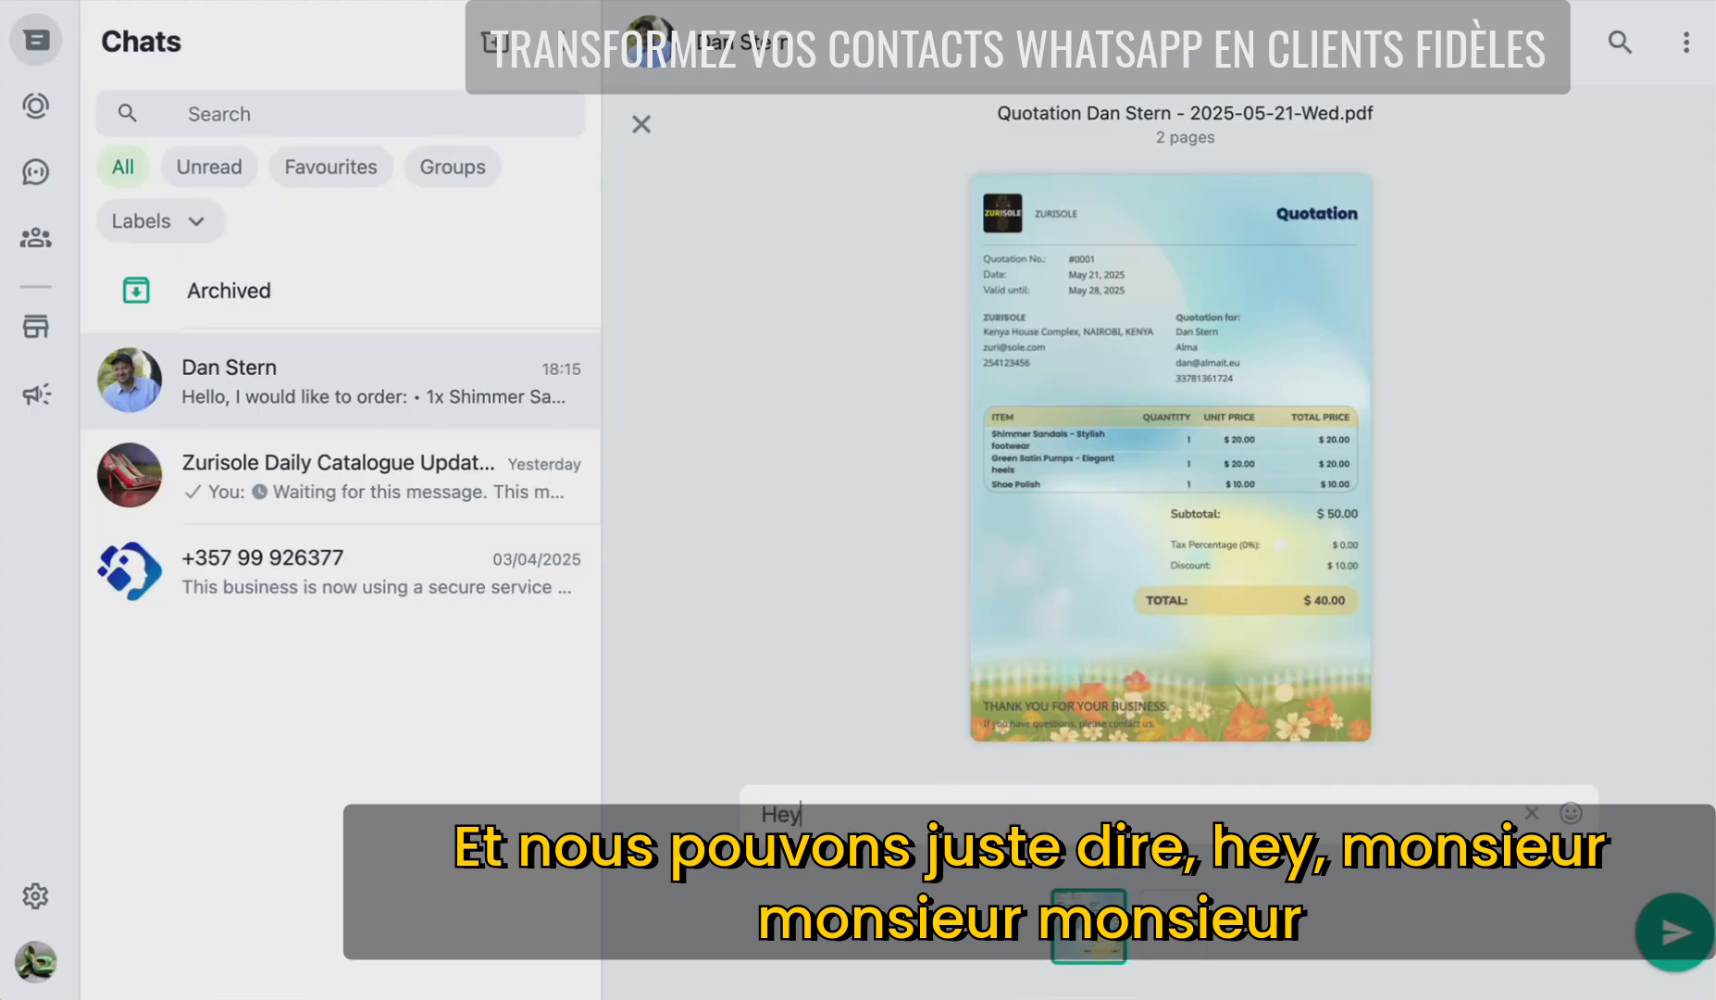
text( Mr Dan, find here y)
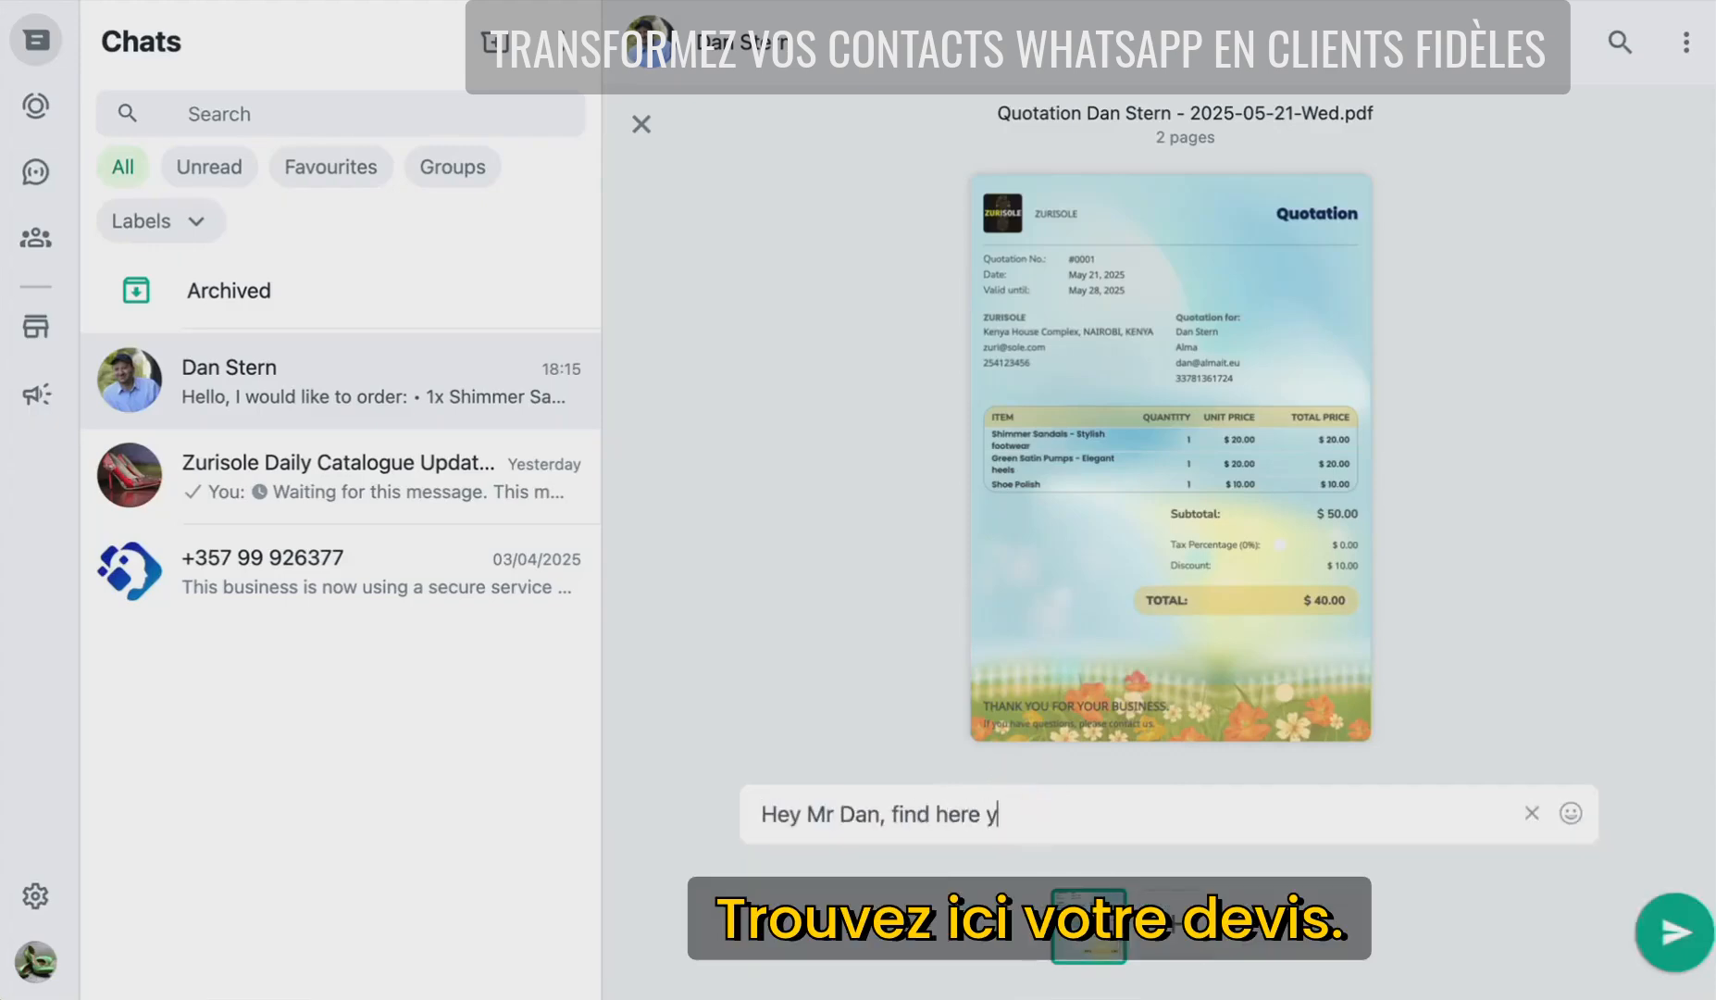
text(our quotation with )
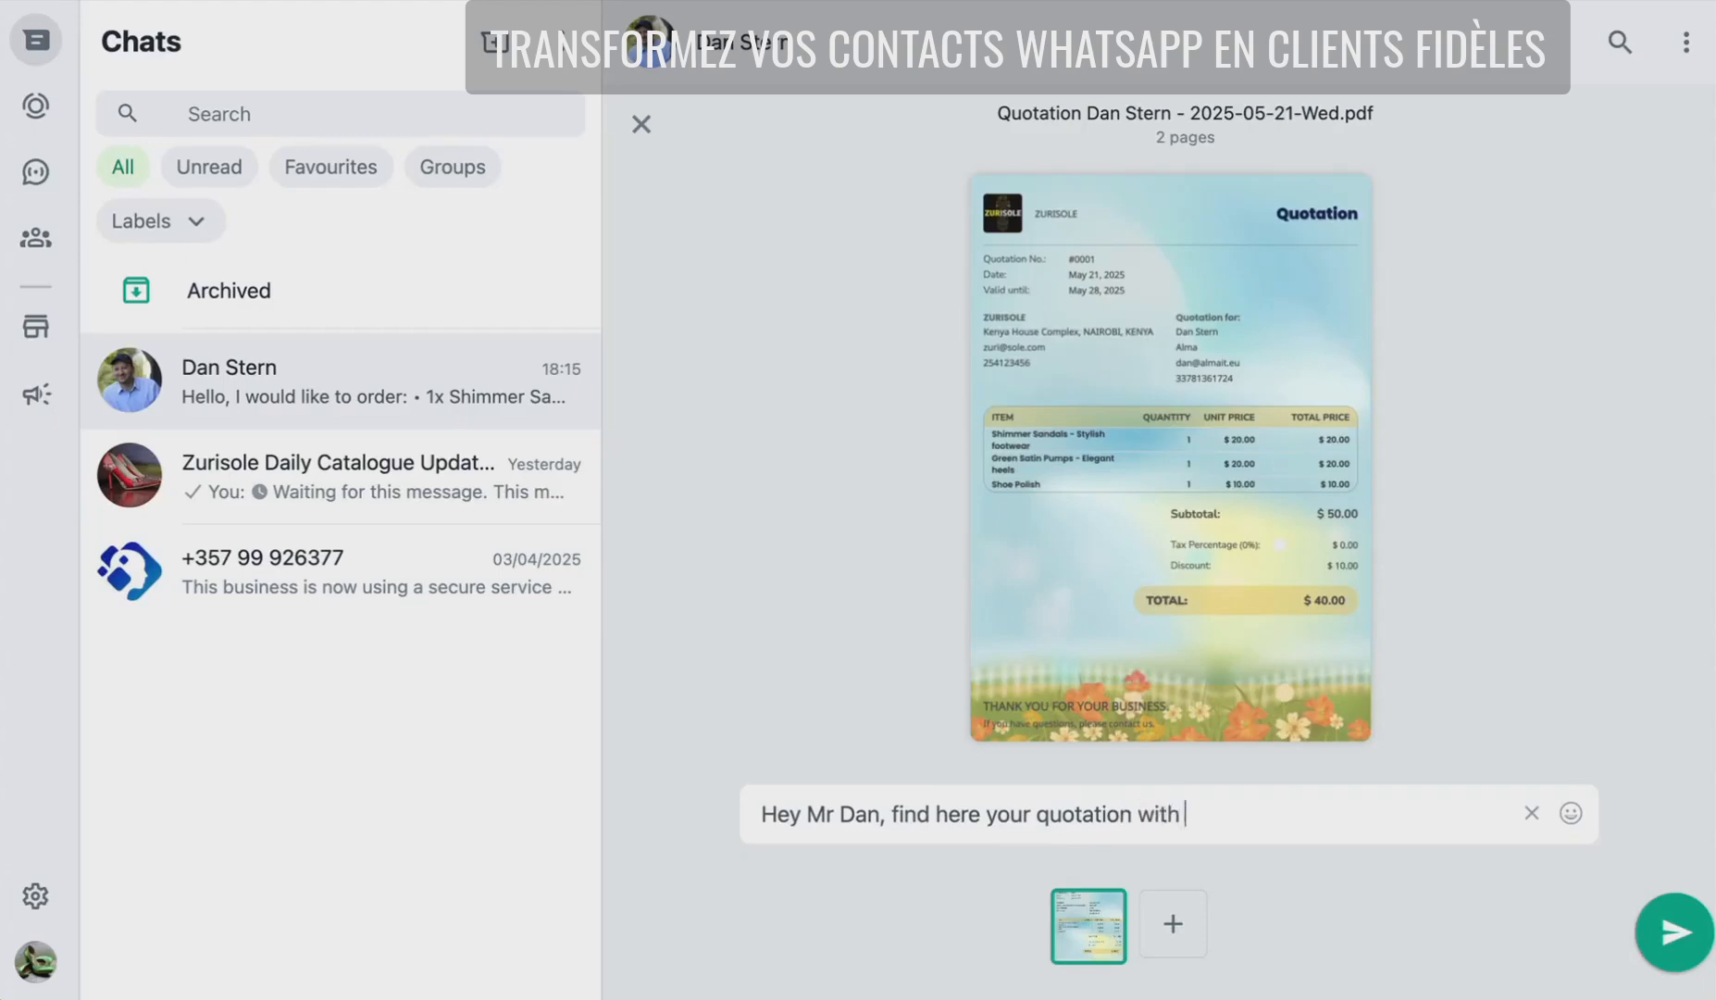
text(a little g)
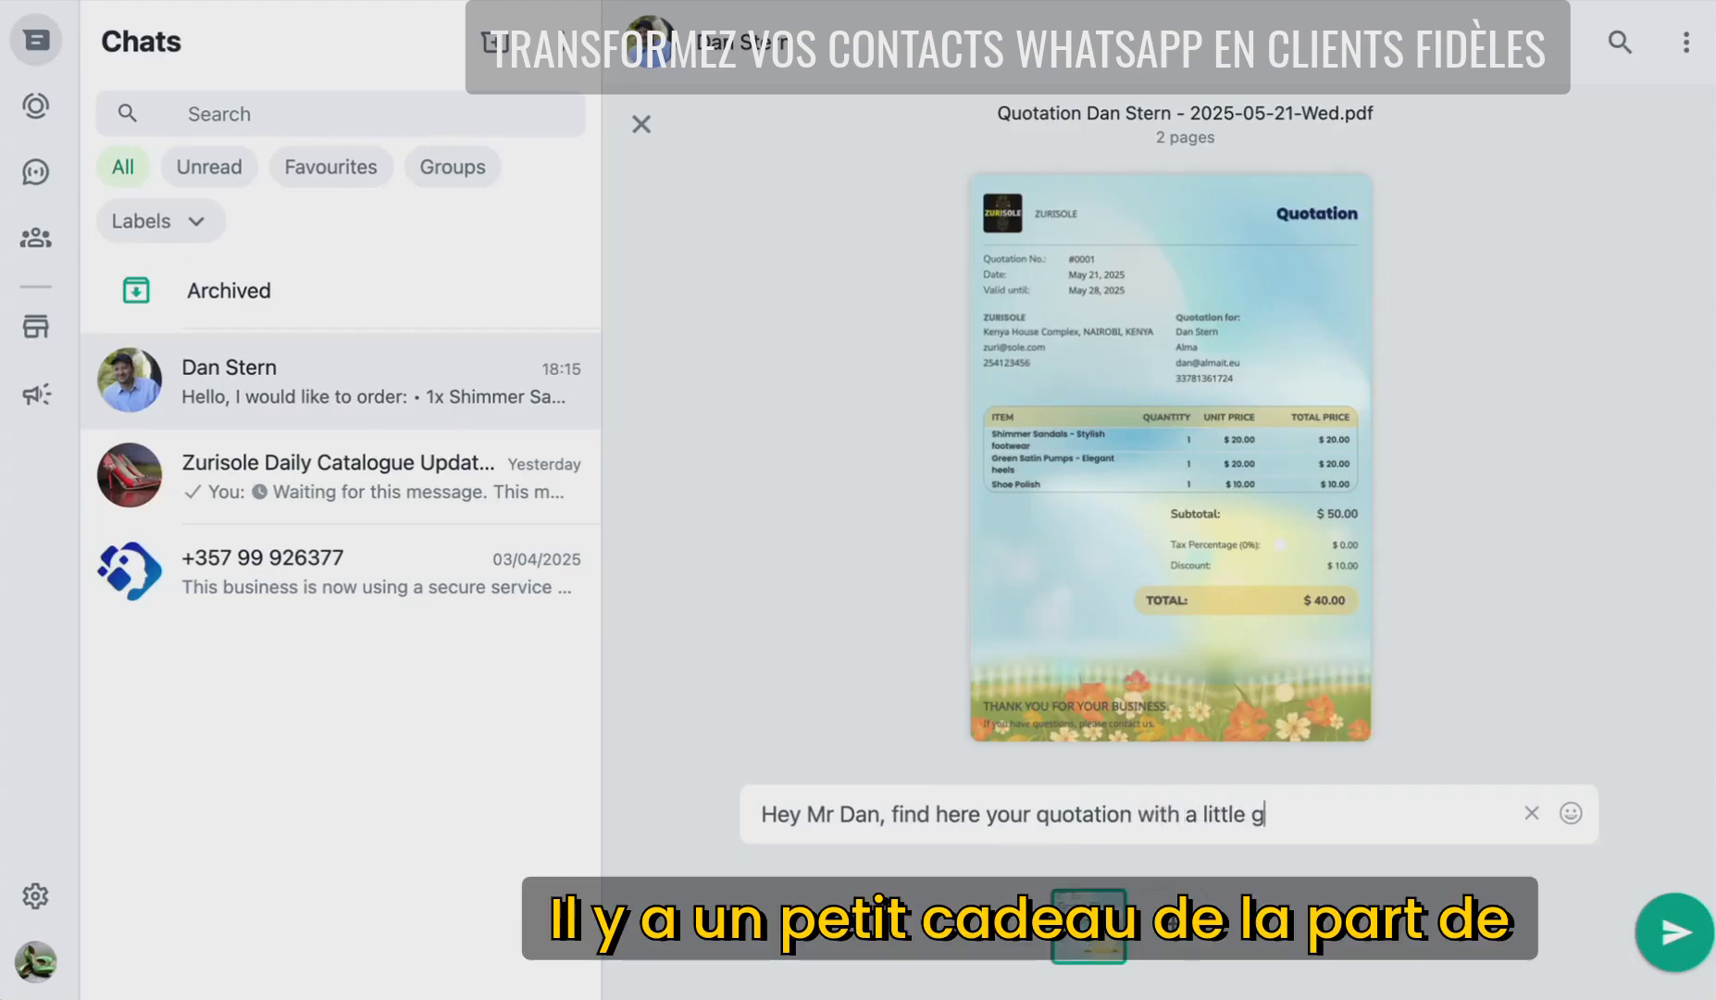
text(ift from us)
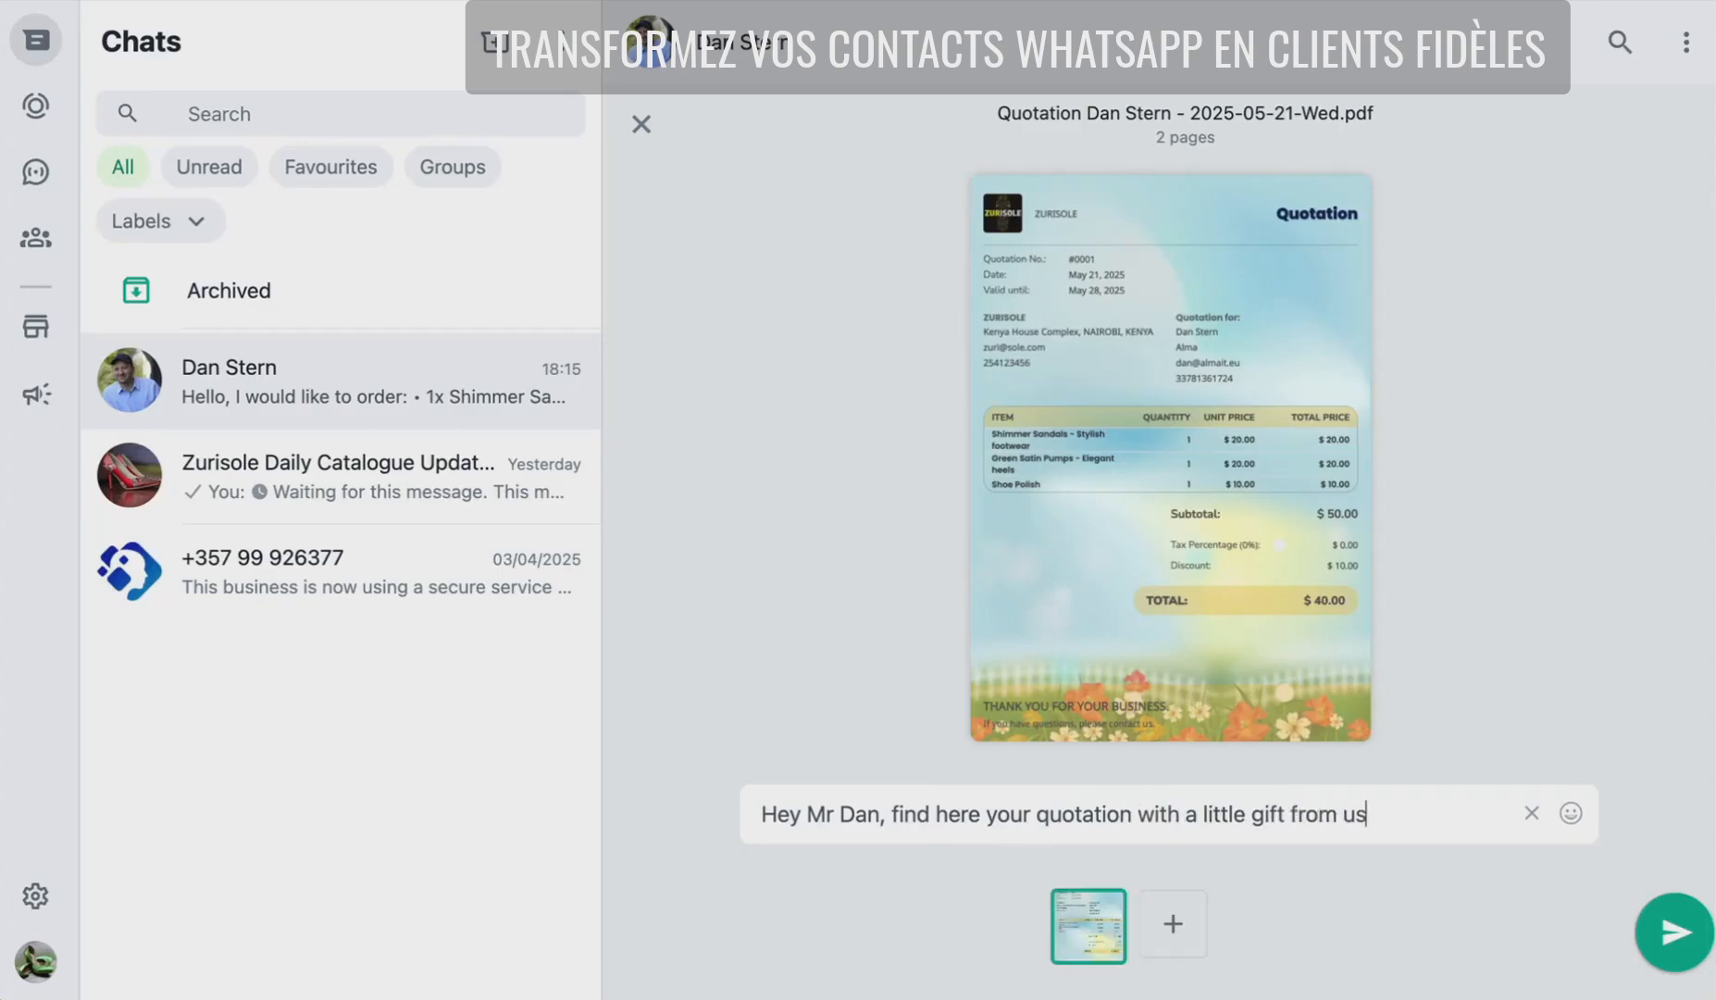
text(, please ap)
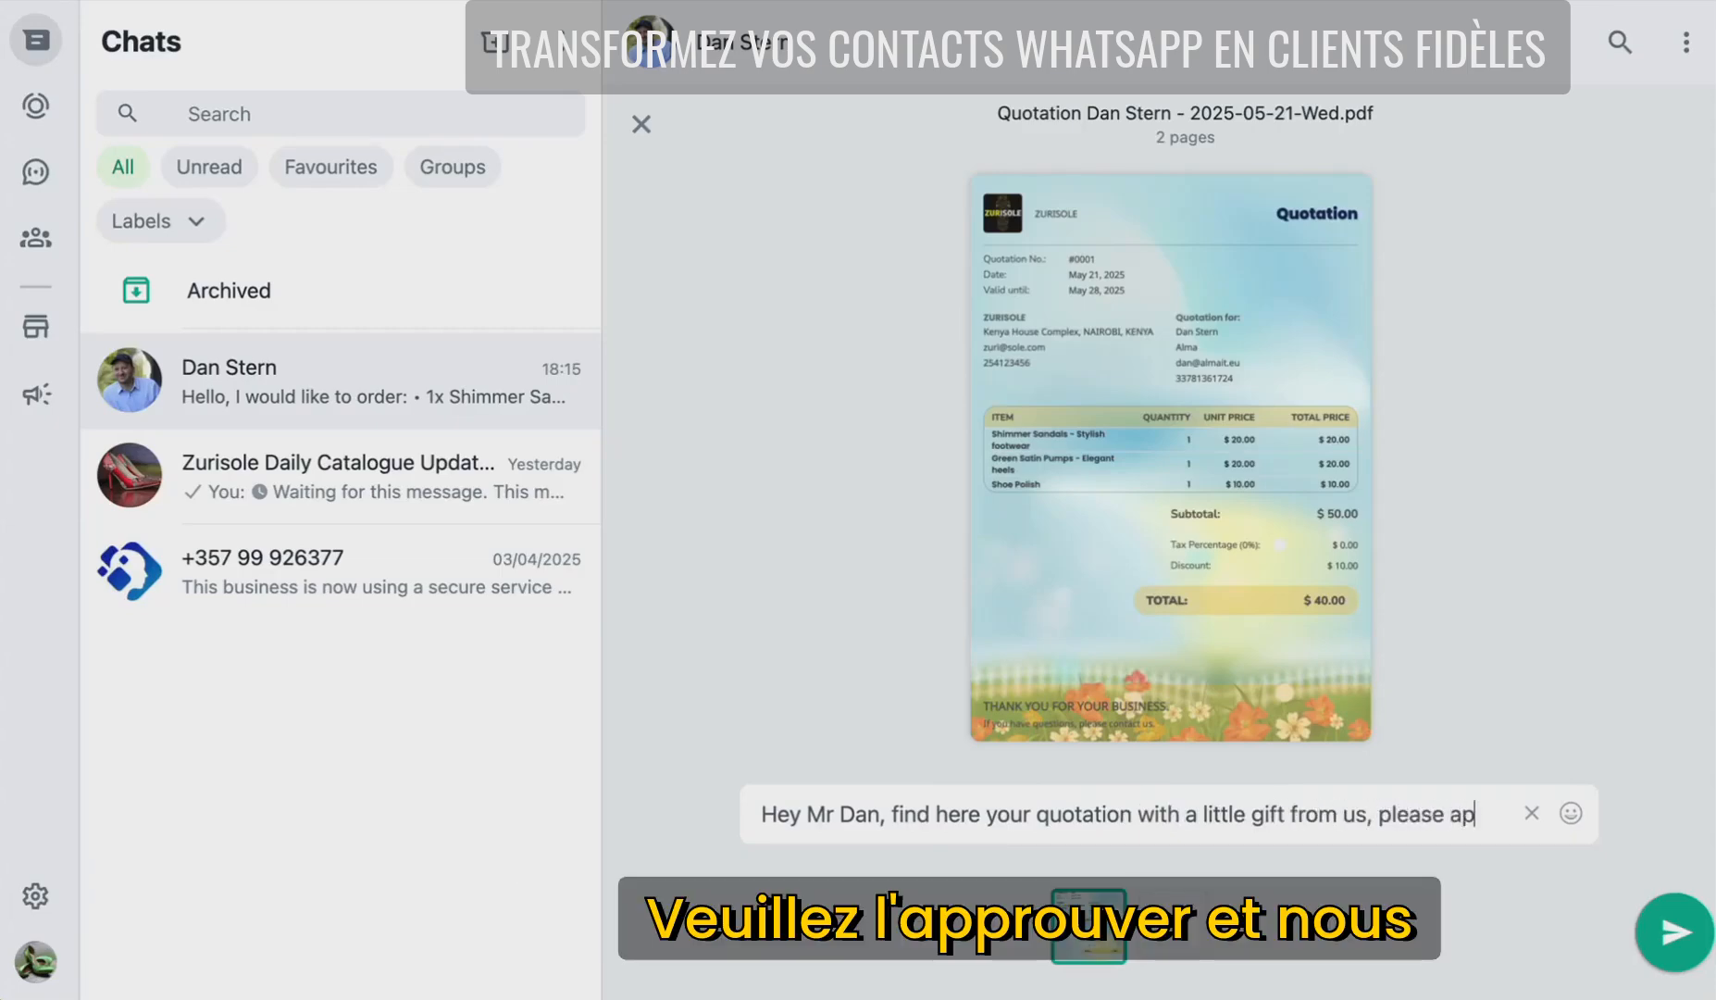
text(prove and)
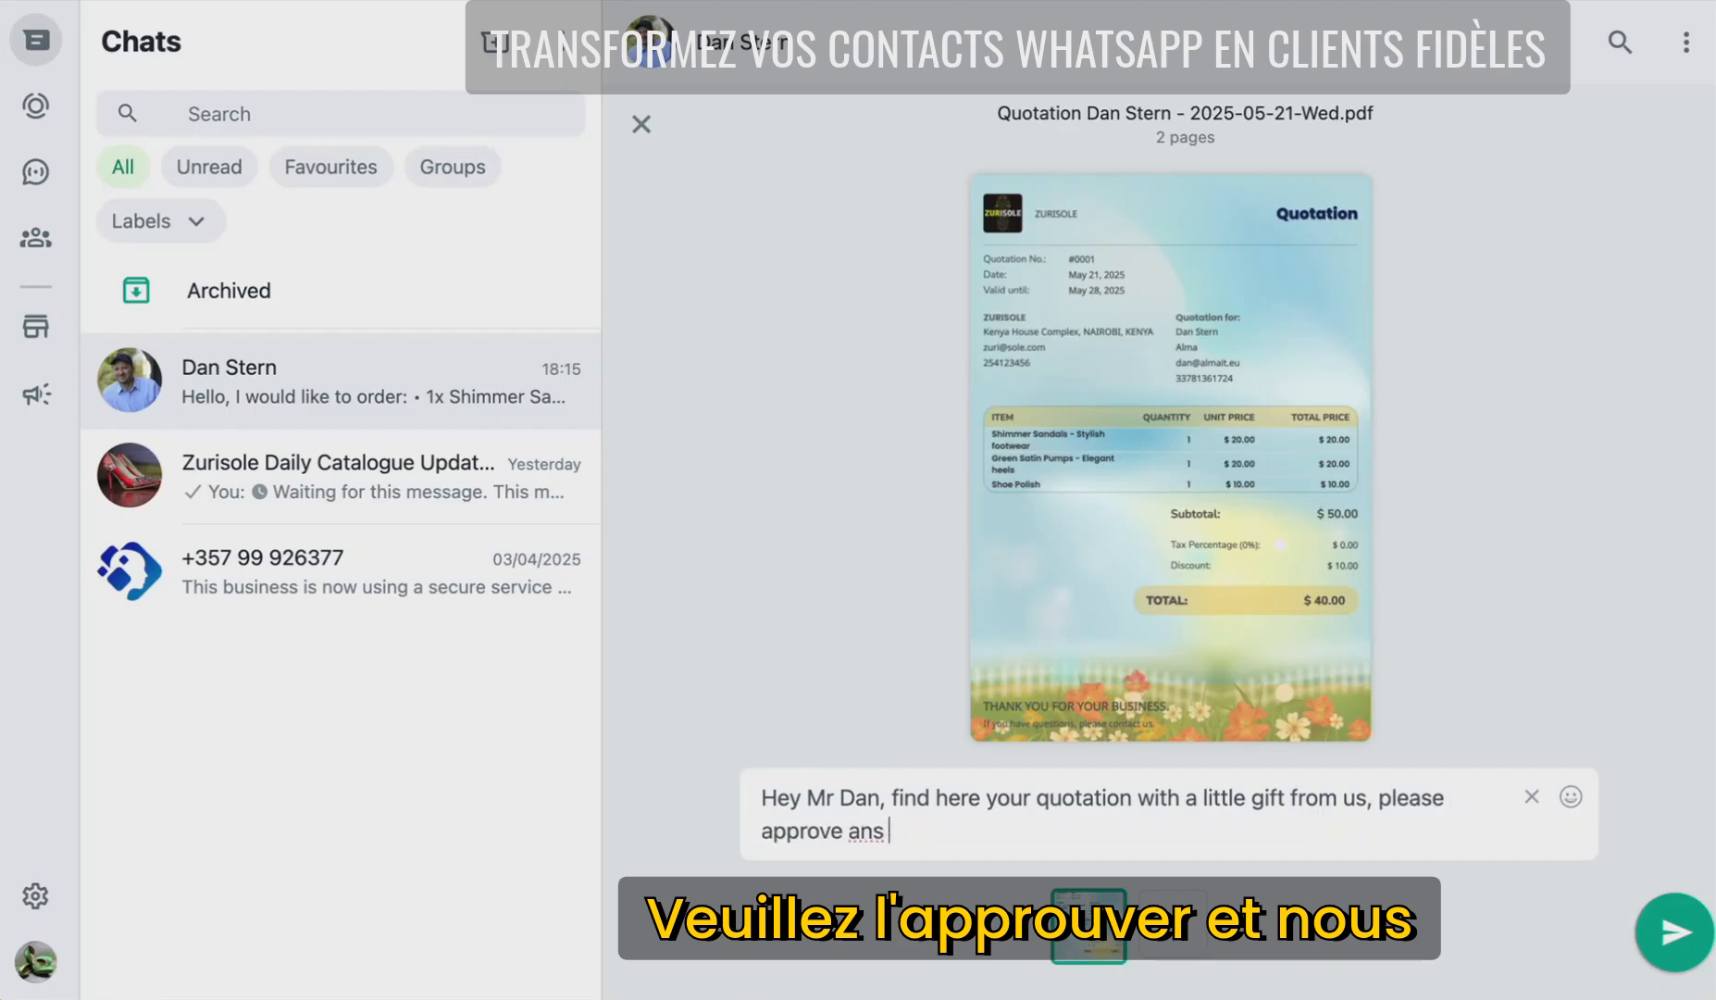
text( we will send t)
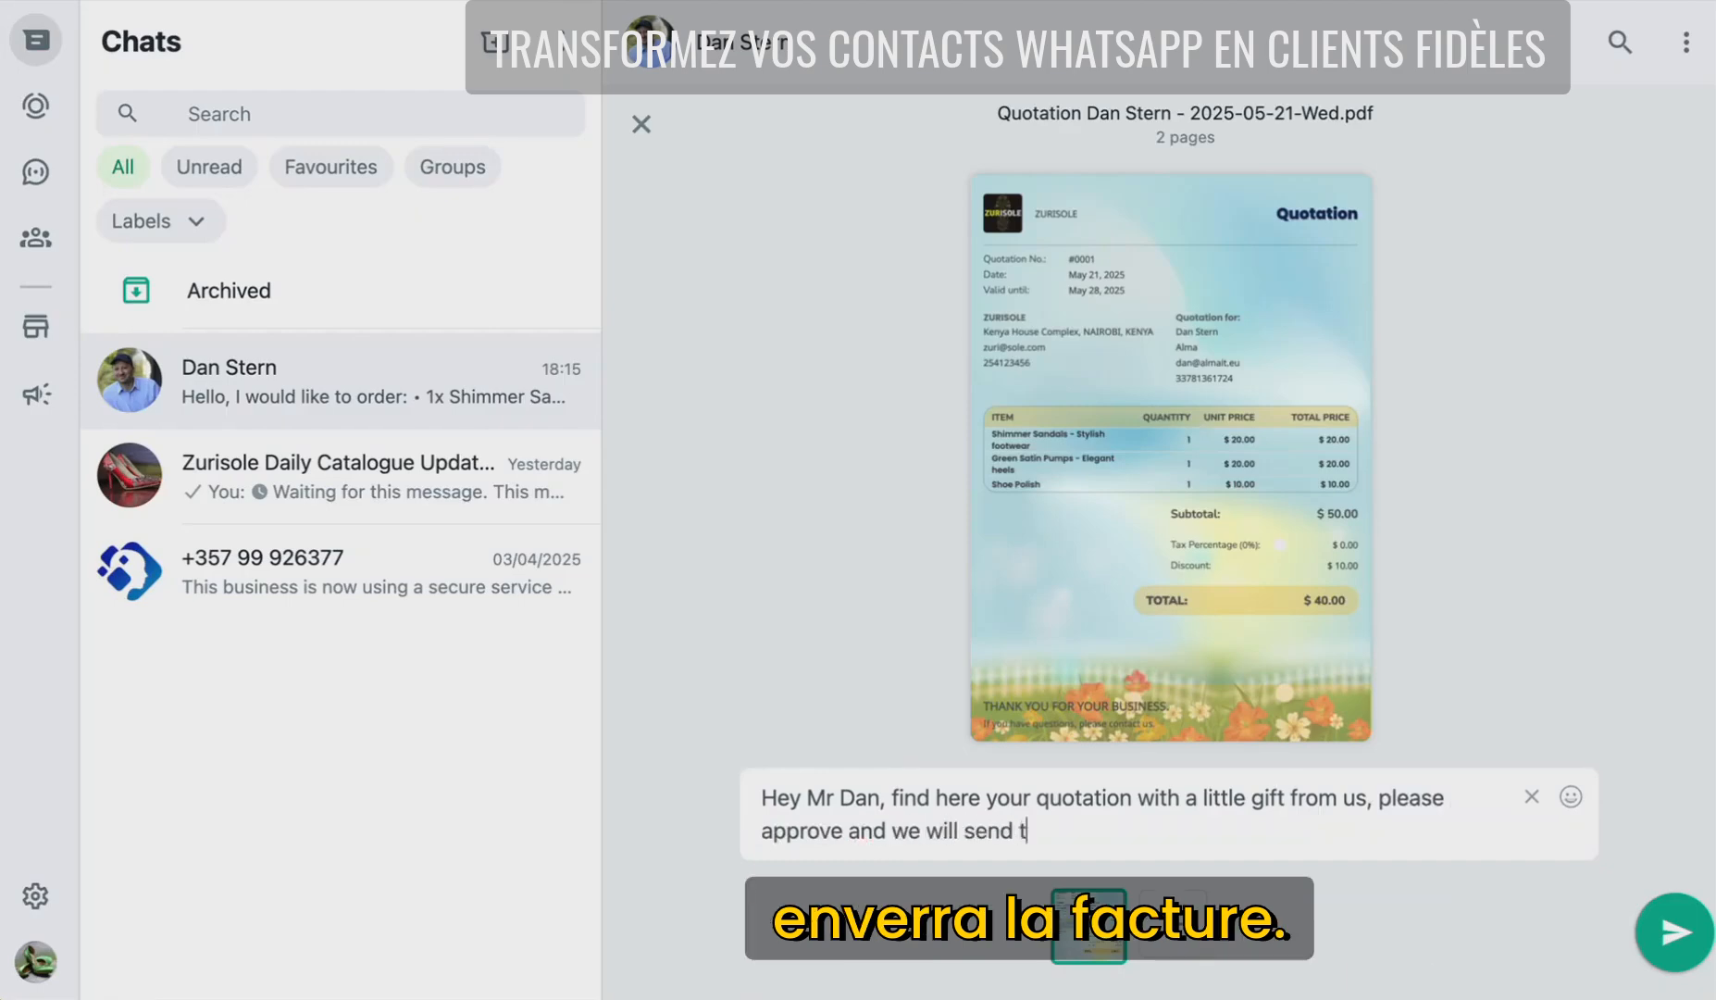
text(he invoice to you.)
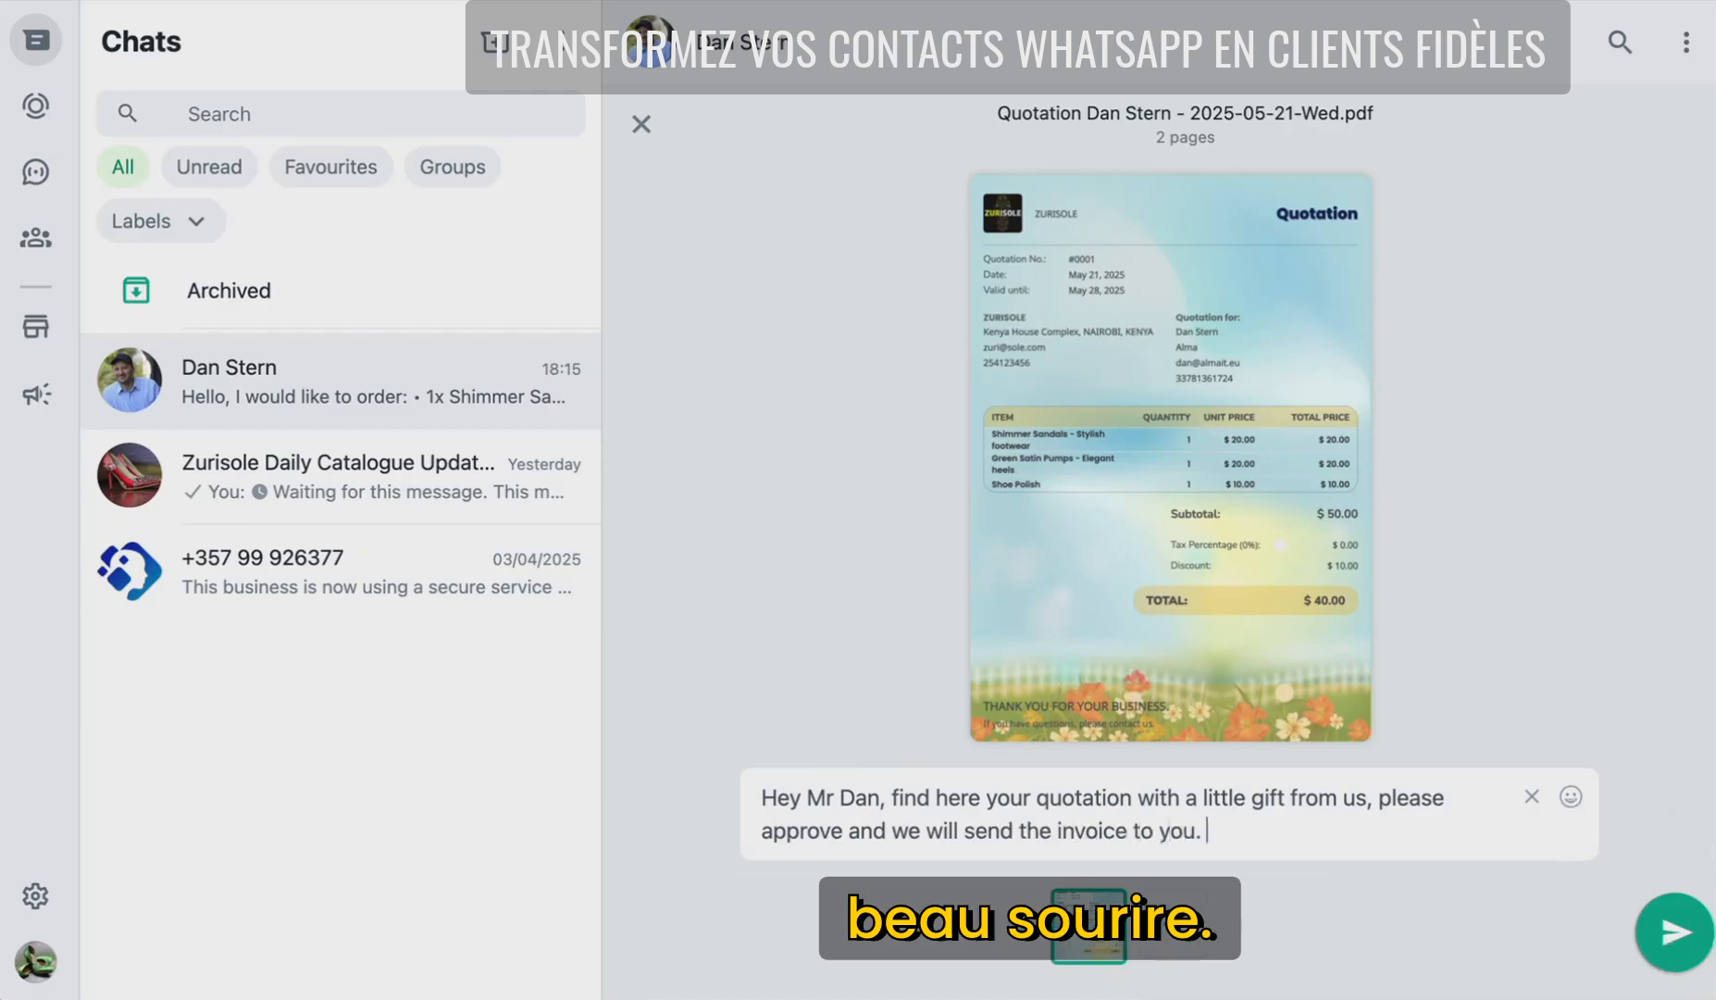
click(1571, 798)
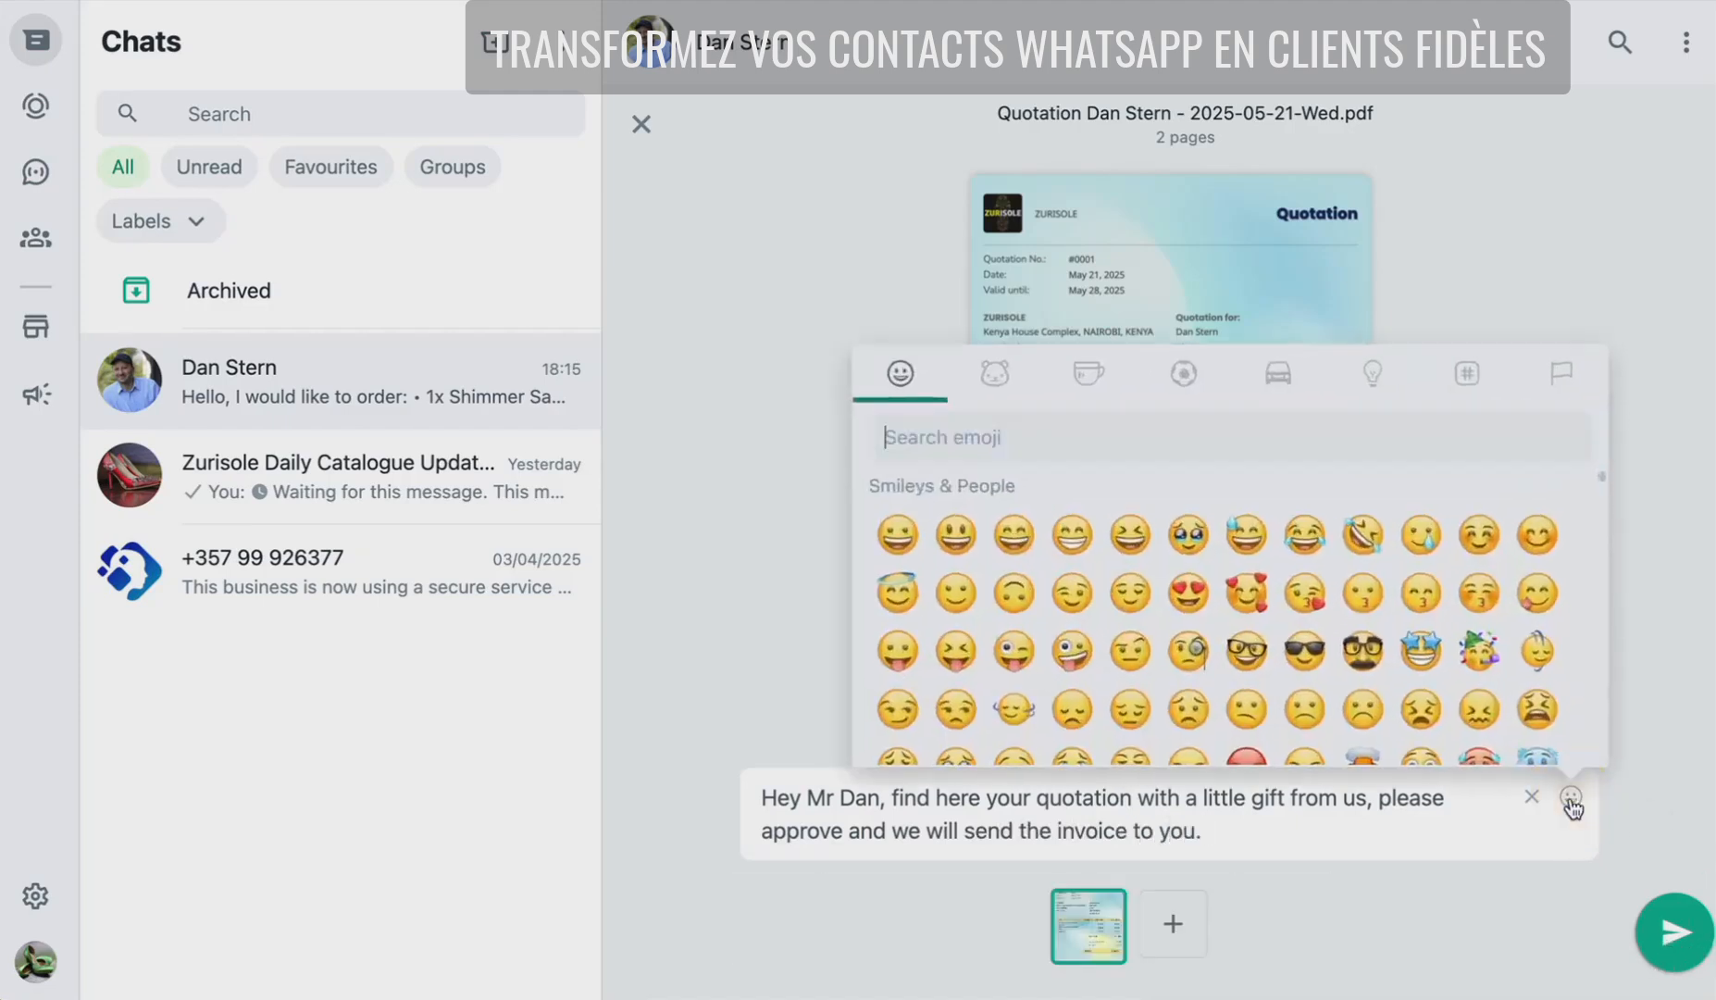
click(957, 539)
click(1675, 931)
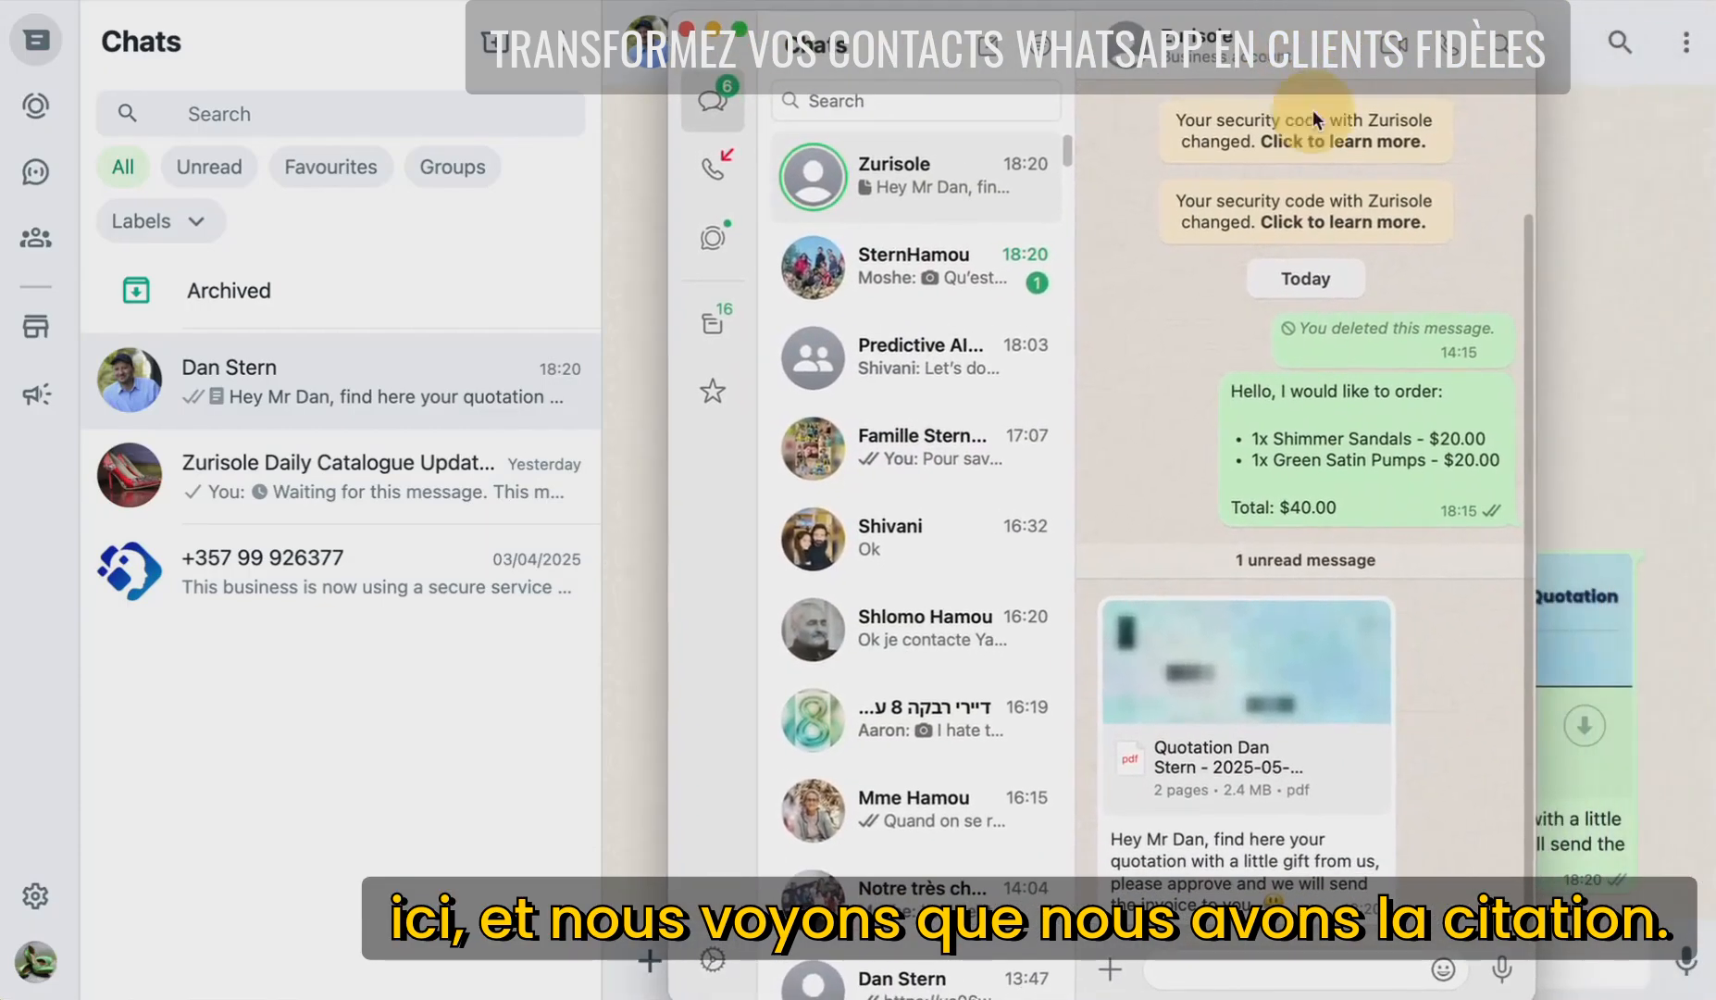
- As the customer, view the received quotation PDF full size, then close it
mouse_move(1278, 759)
double_click(1246, 698)
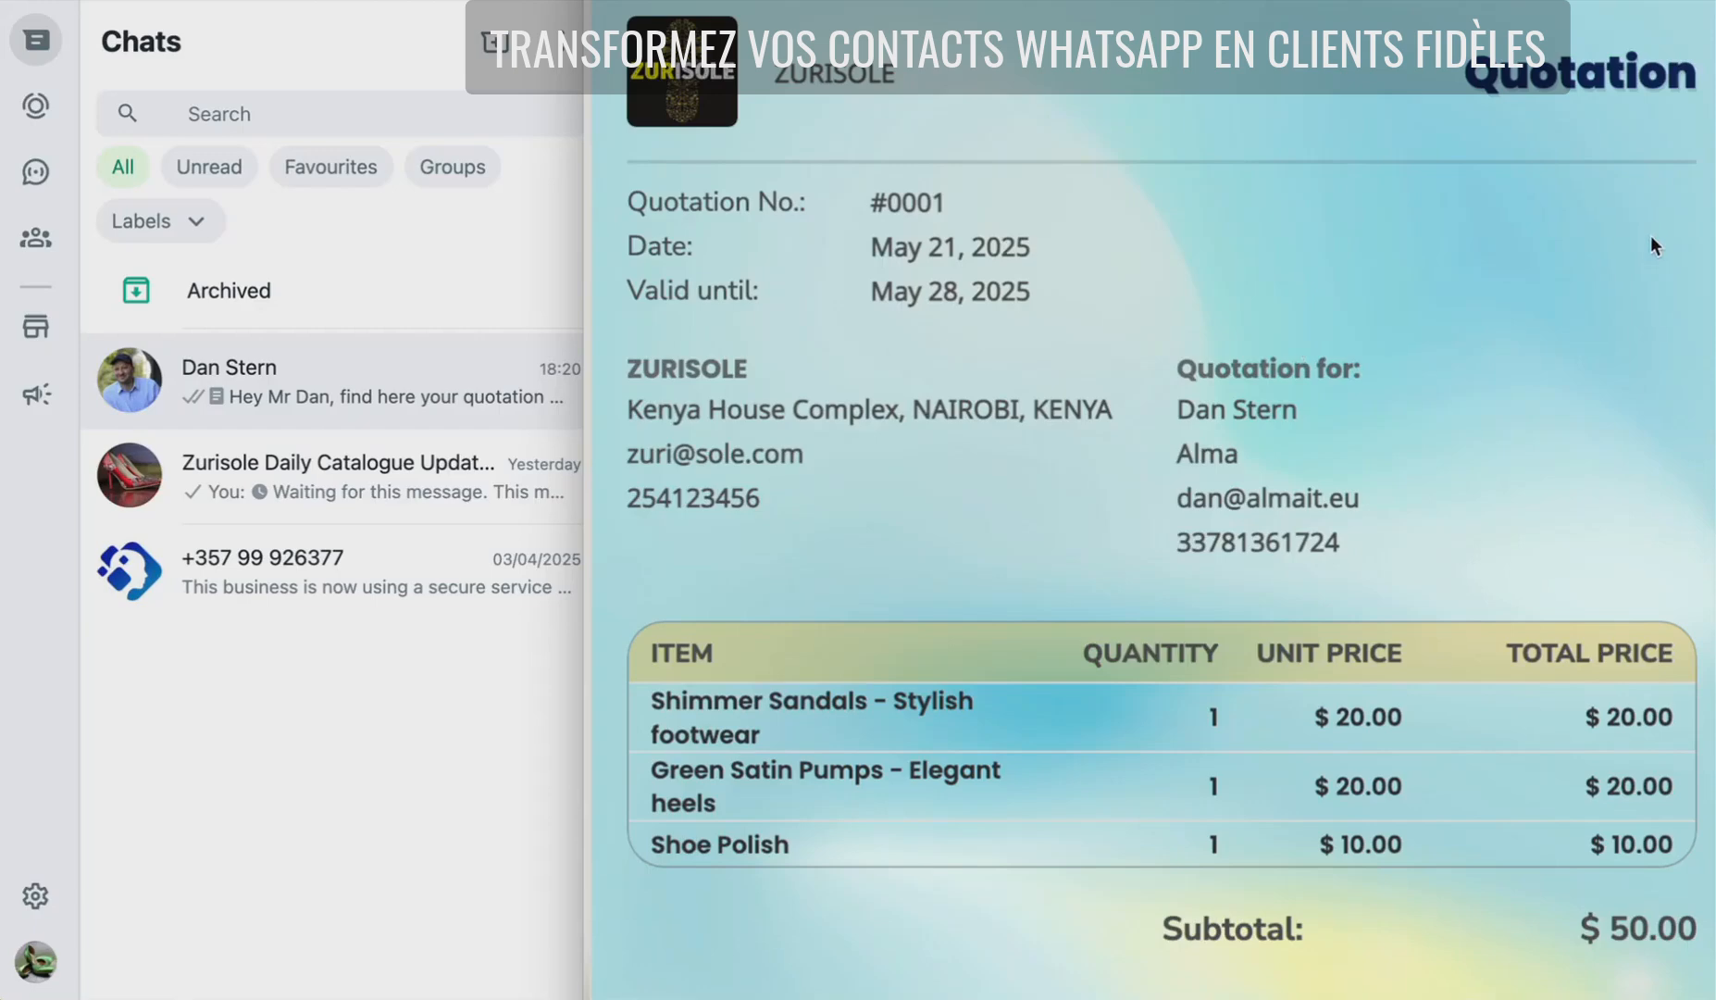
key(Escape)
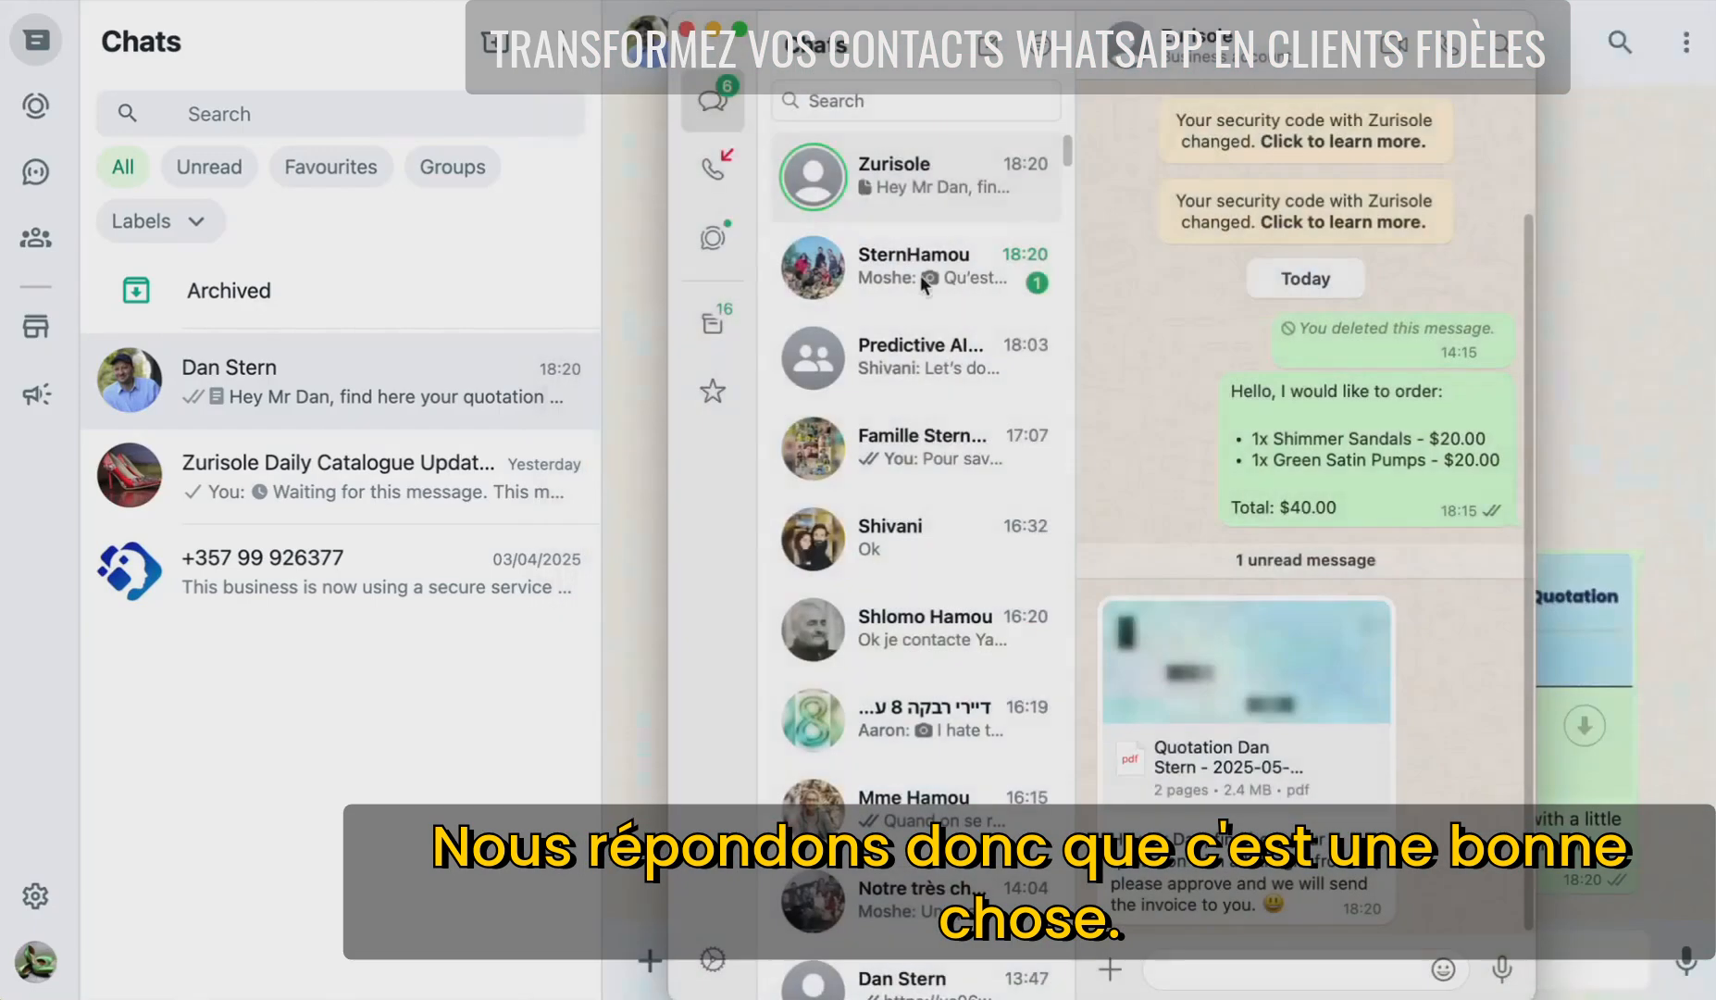
- Reply 'hey, we're good with the quote, please share the invoice' and close the window
click(1280, 962)
text(hey, we're good with)
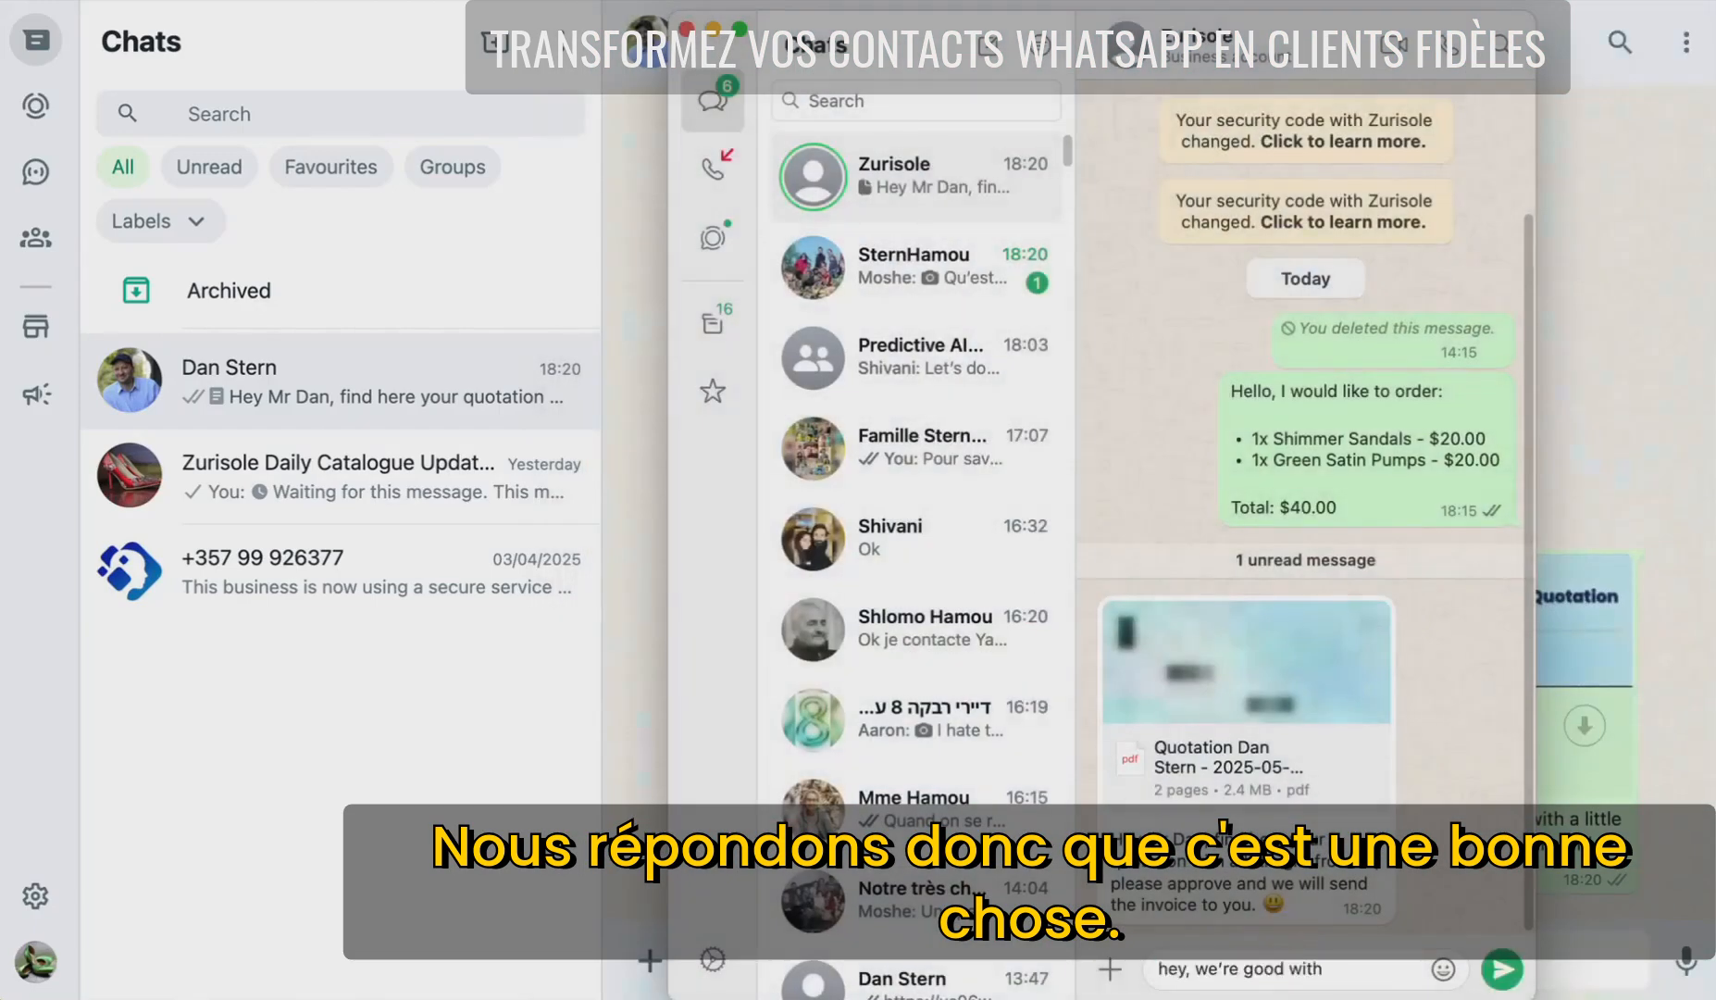
text( the quote, please share th e)
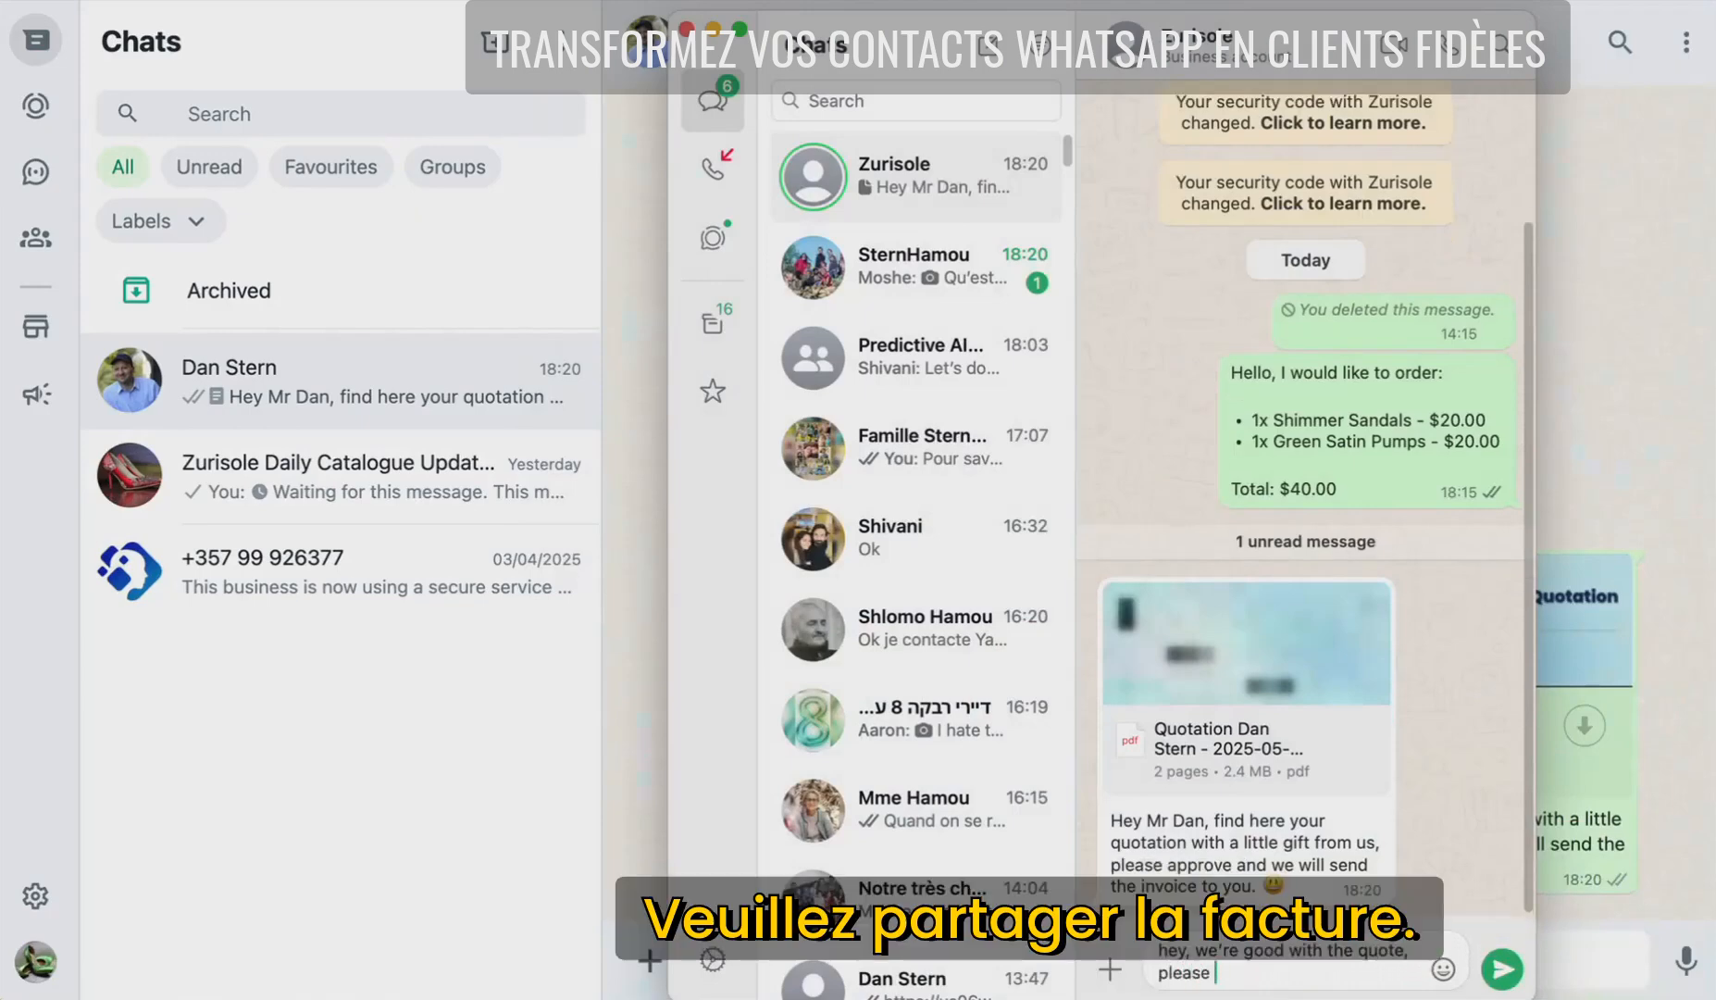
key(BackSpace)
key(BackSpace)
text(e invoice)
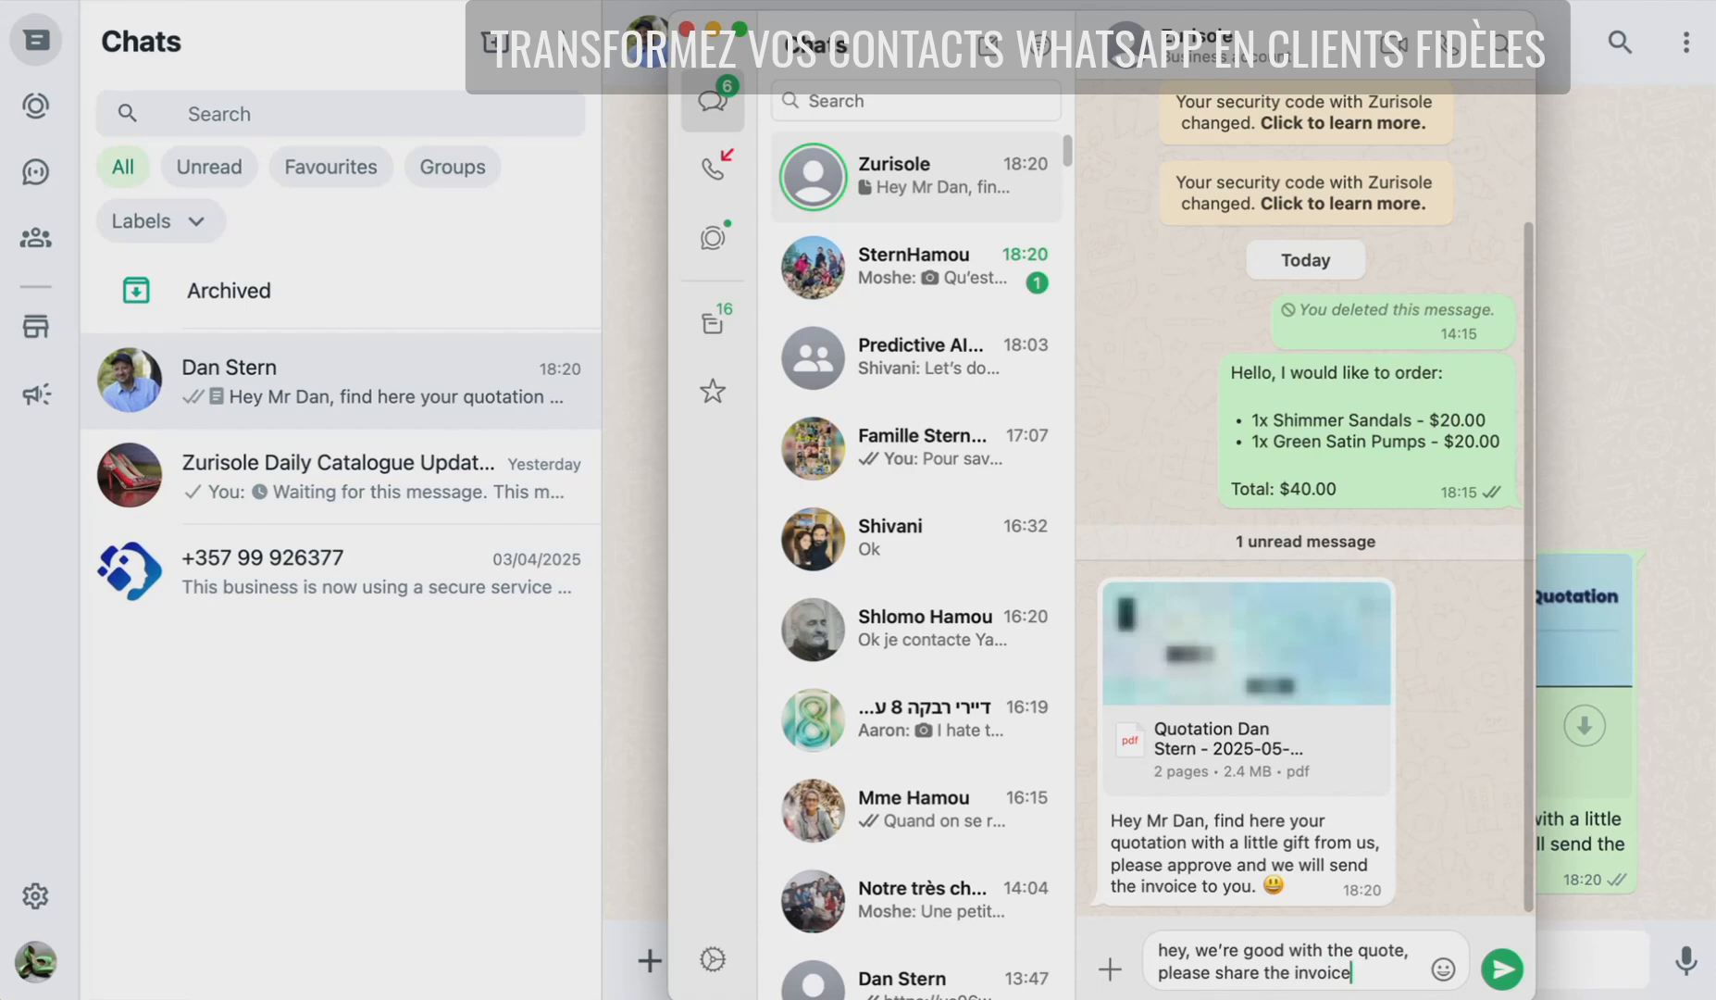
key(Return)
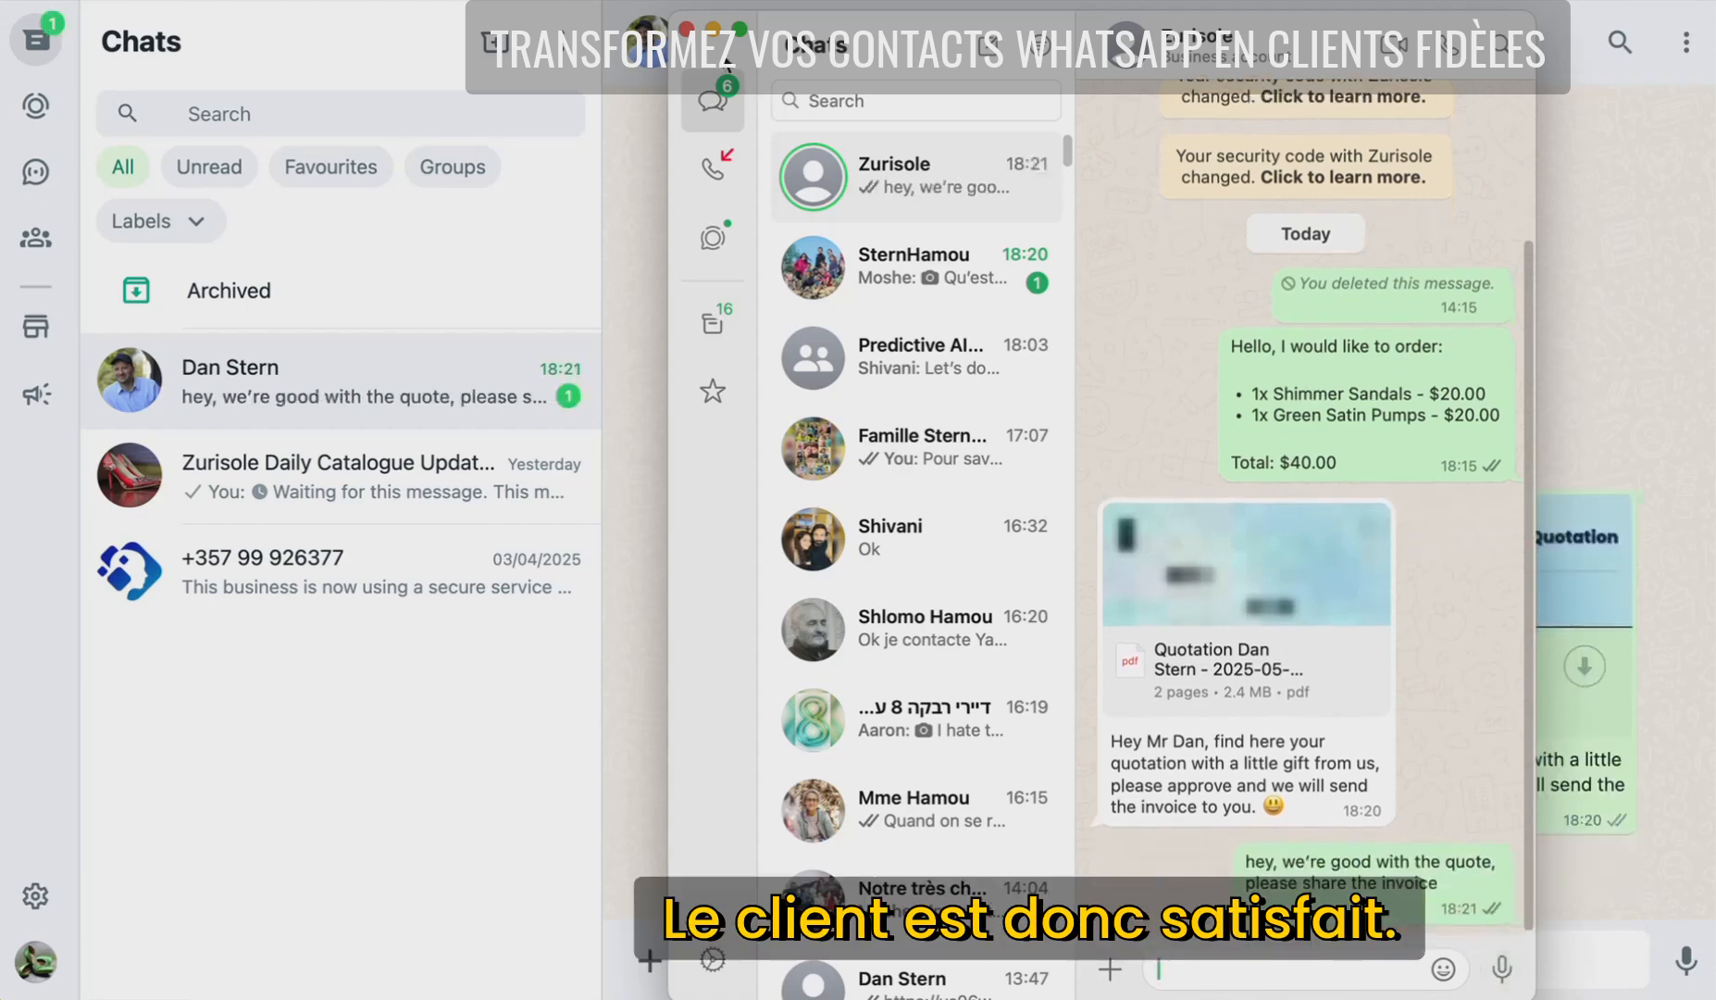
click(713, 30)
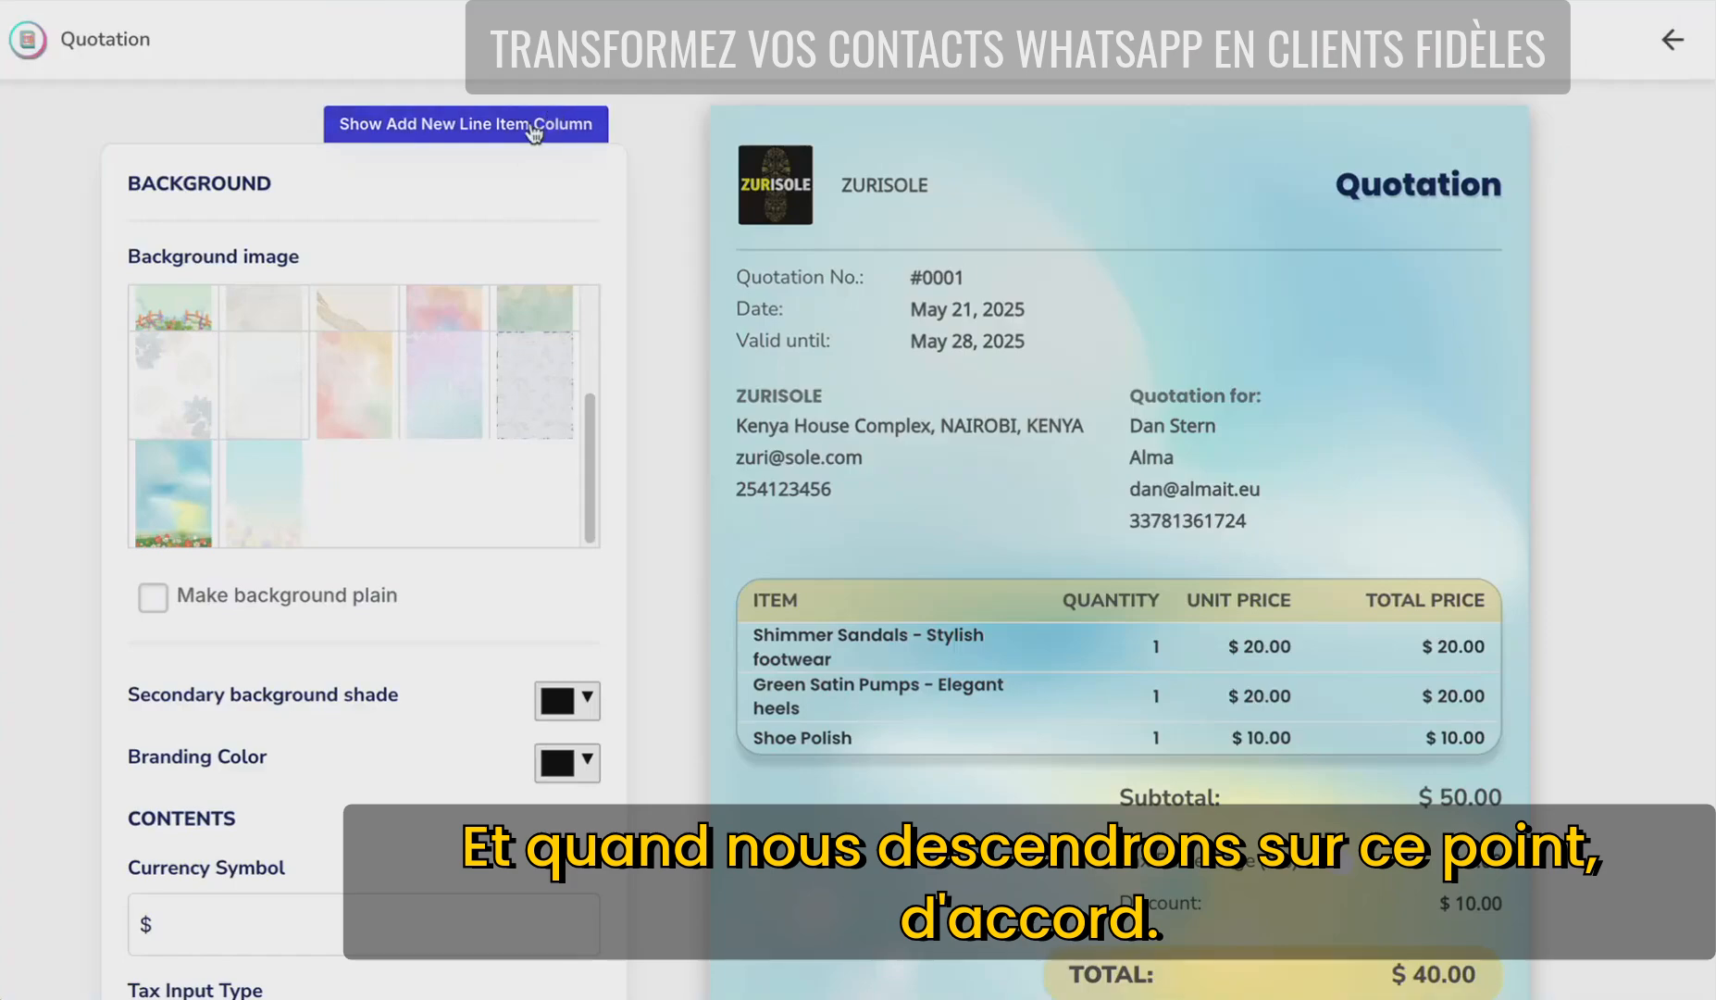
- Generate an invoice from the customer's quotation
click(534, 134)
click(552, 144)
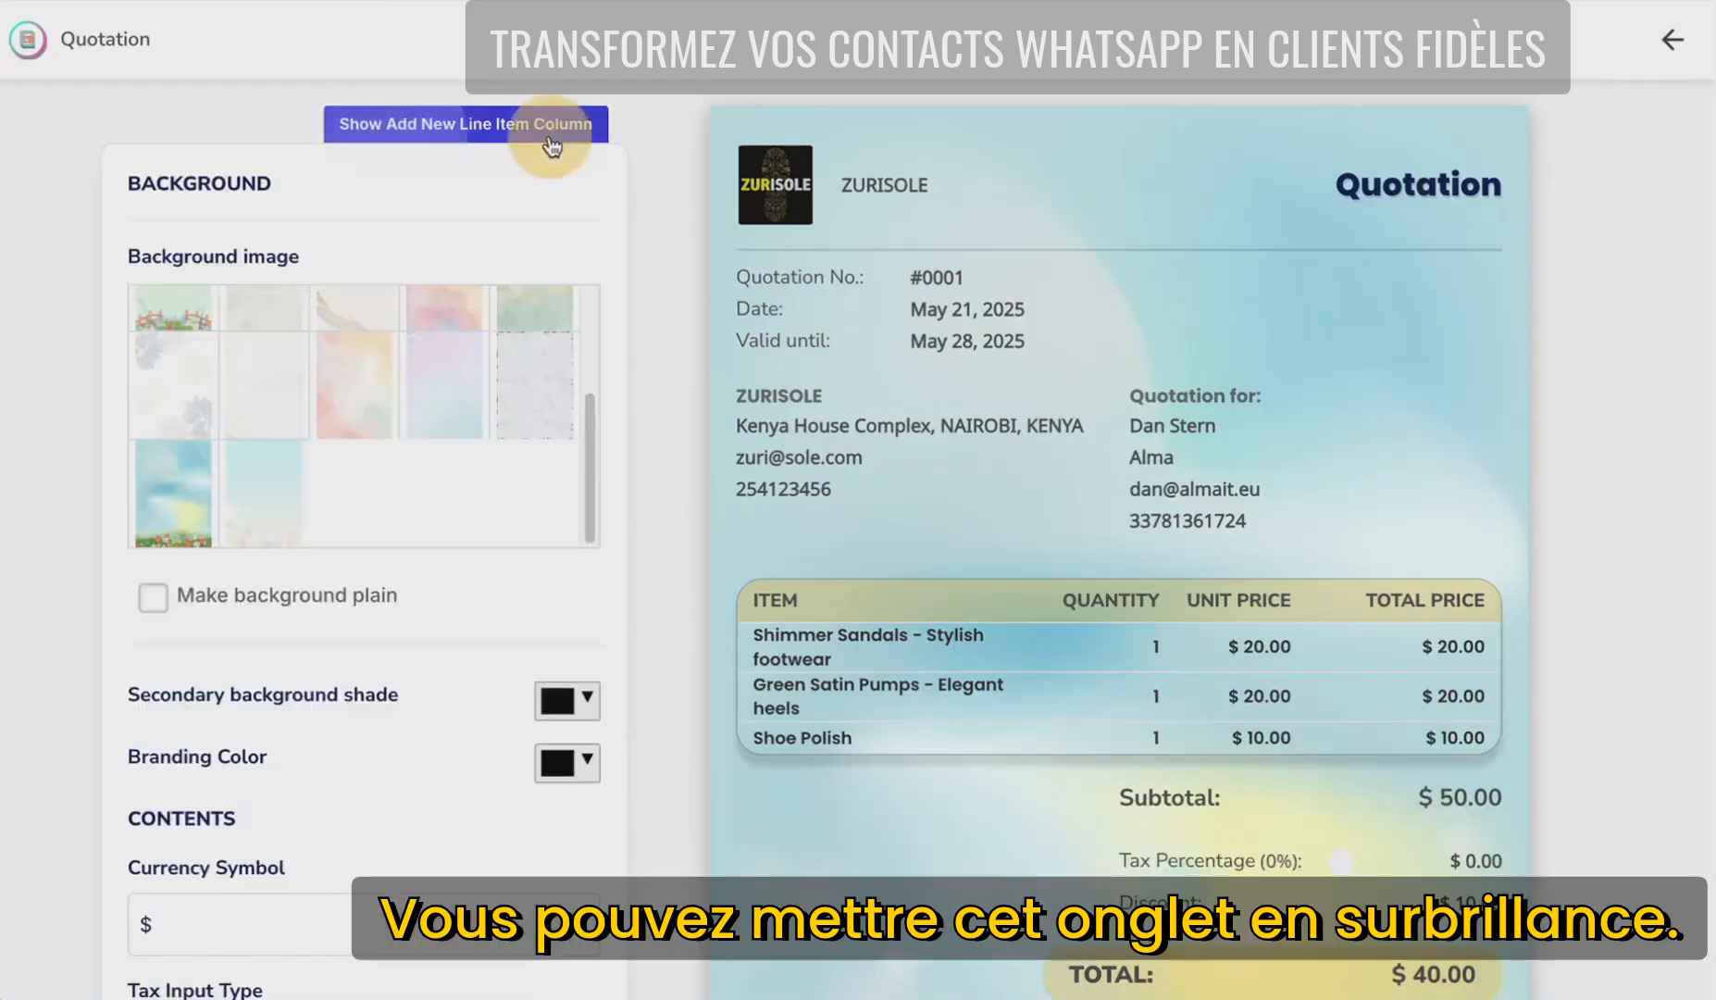
scroll(670, 259, down, 7)
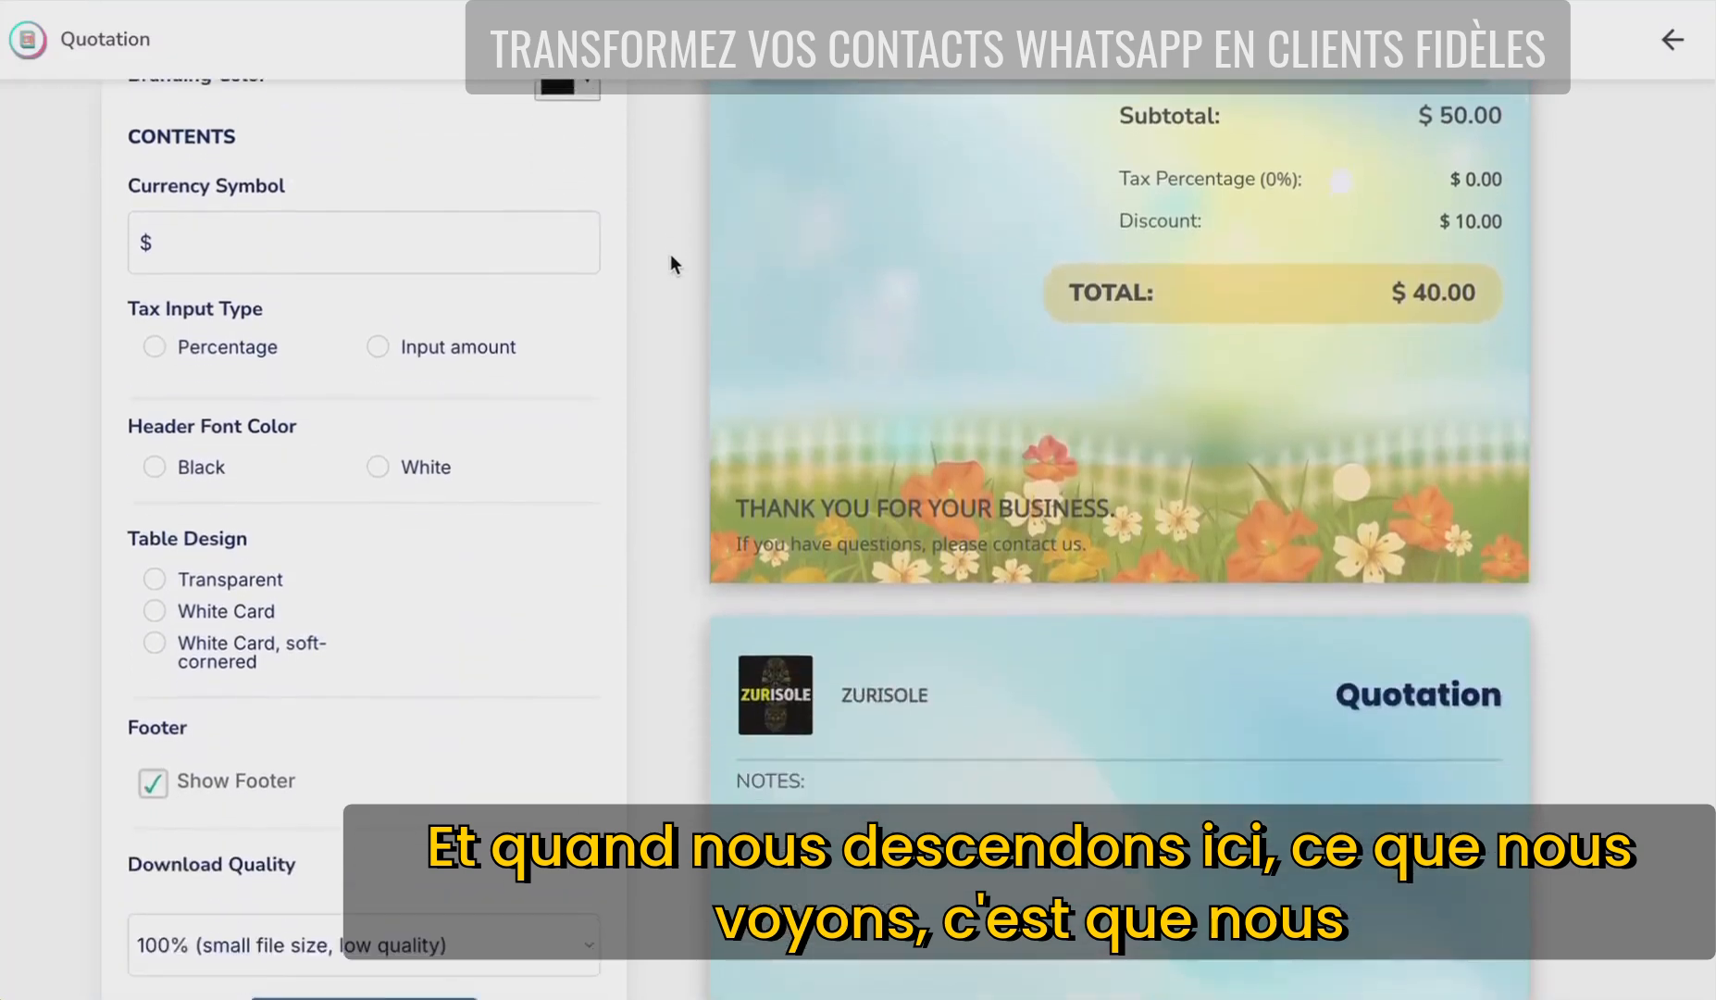
scroll(670, 254, down, 4)
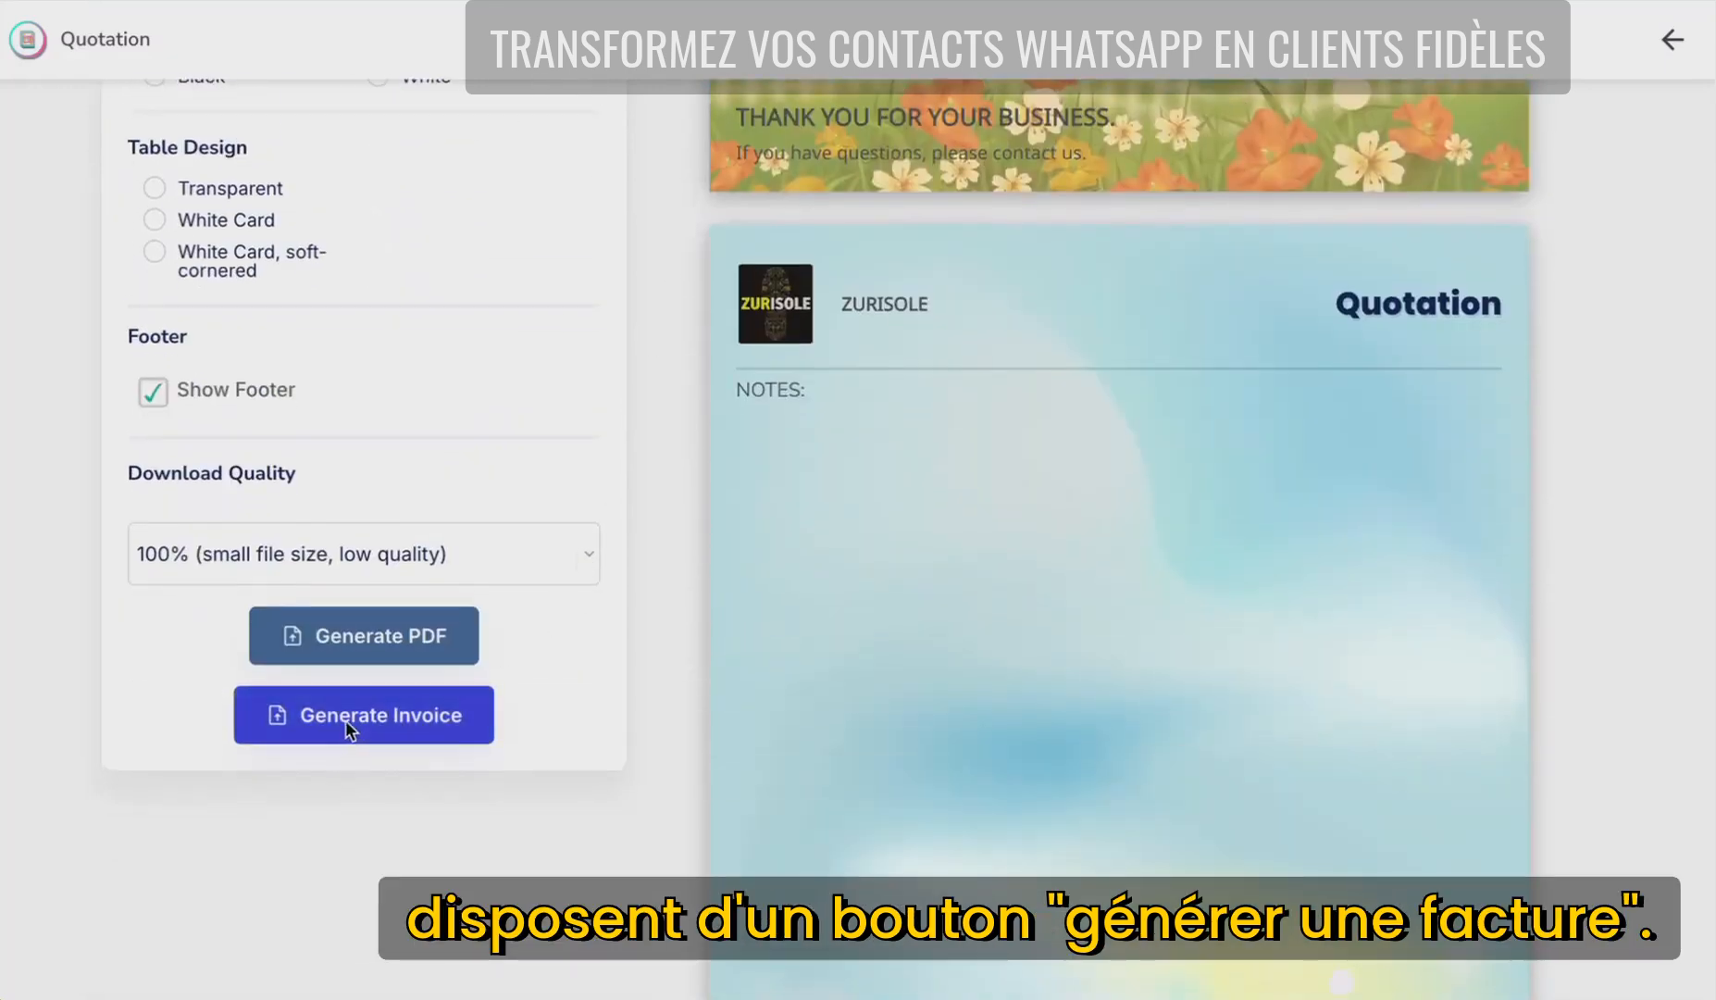
click(346, 717)
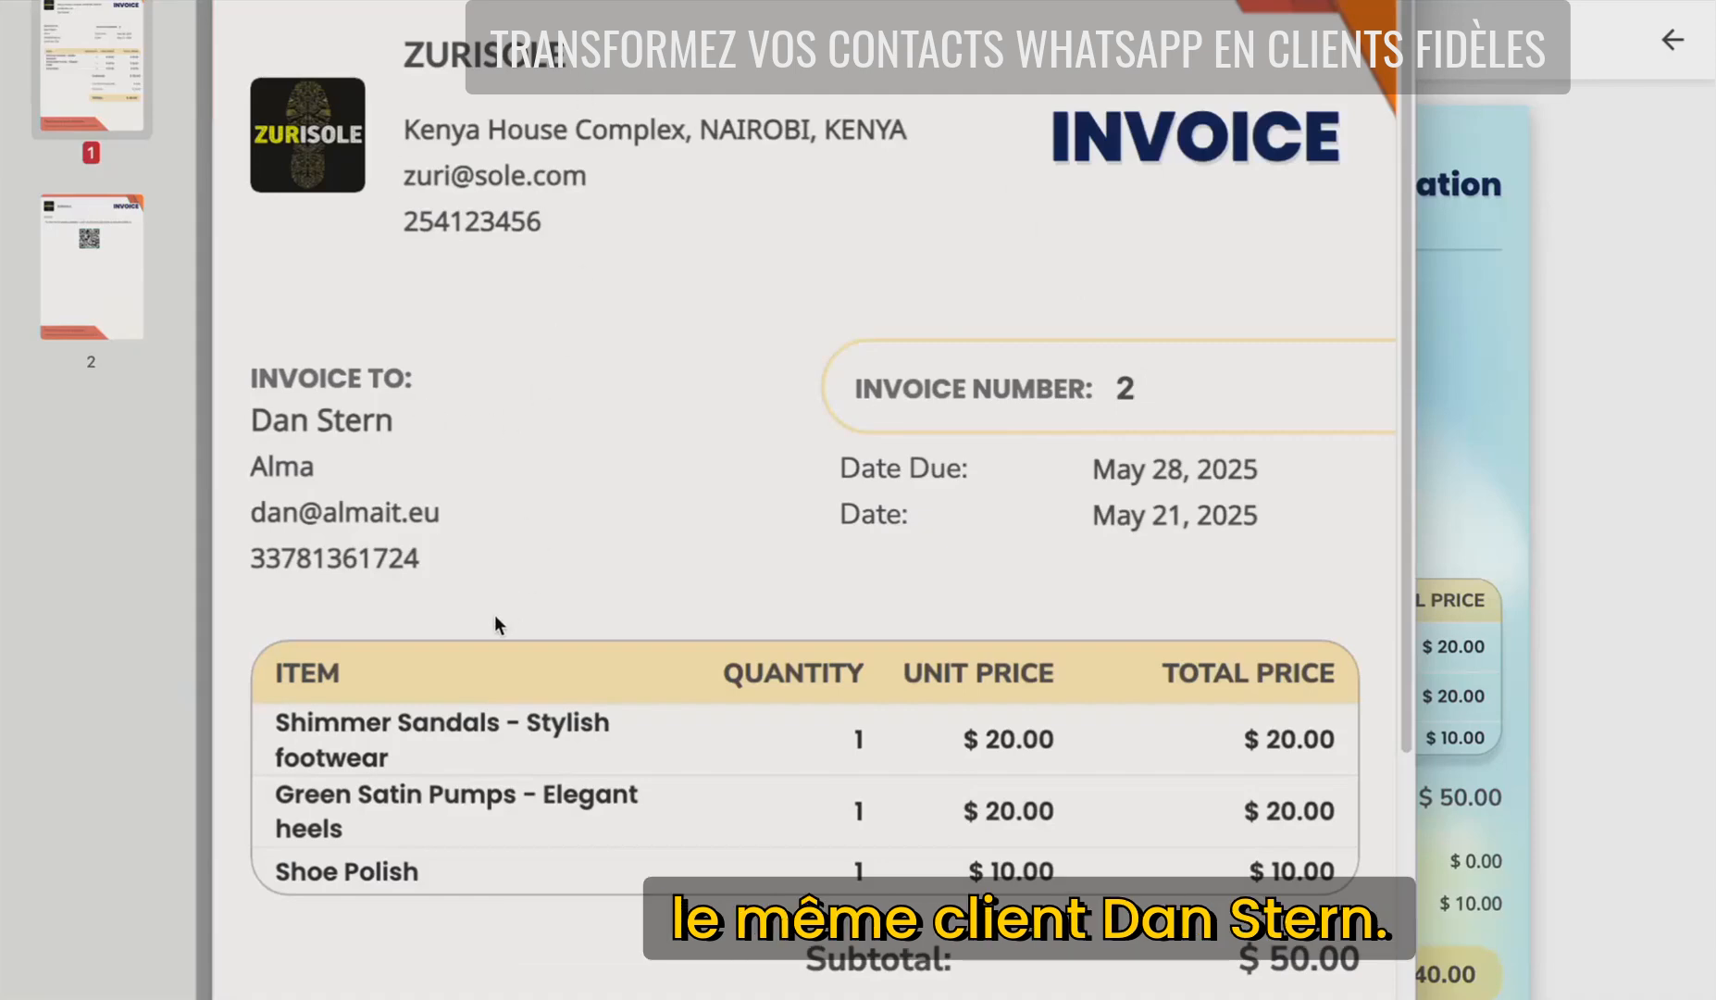
- Review the $40.00 invoice preview down to its mobile-money QR code, then close it
scroll(1343, 537, down, 3)
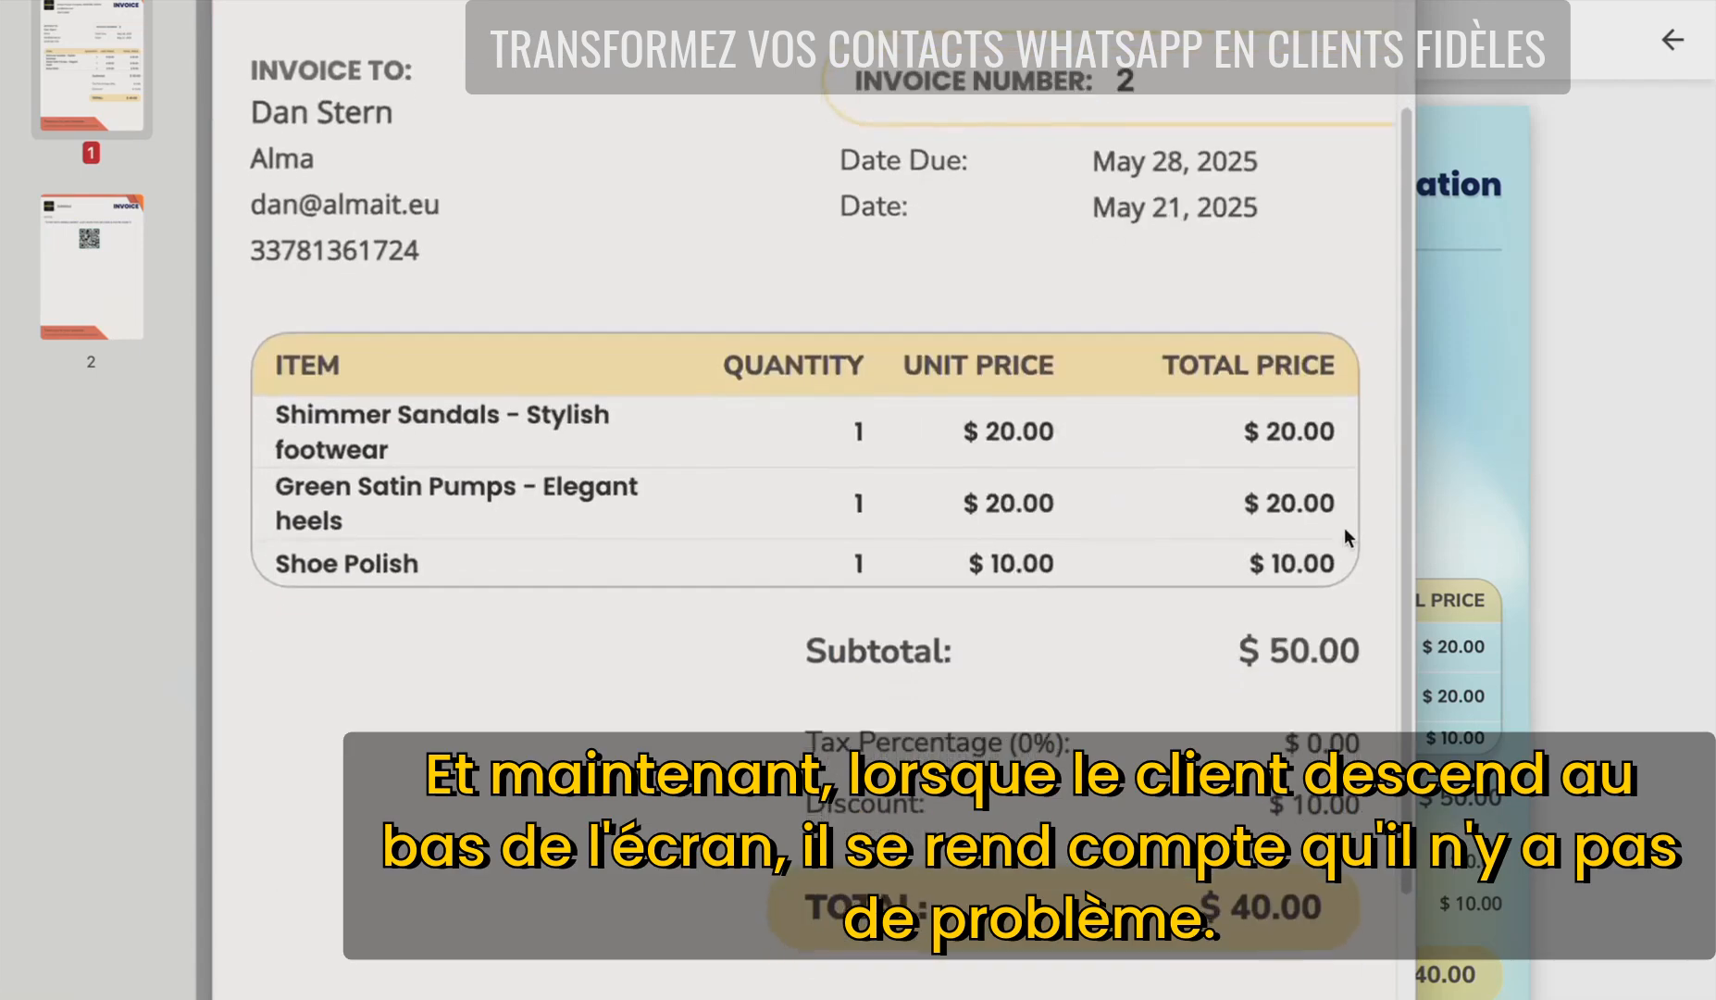
scroll(1344, 529, down, 5)
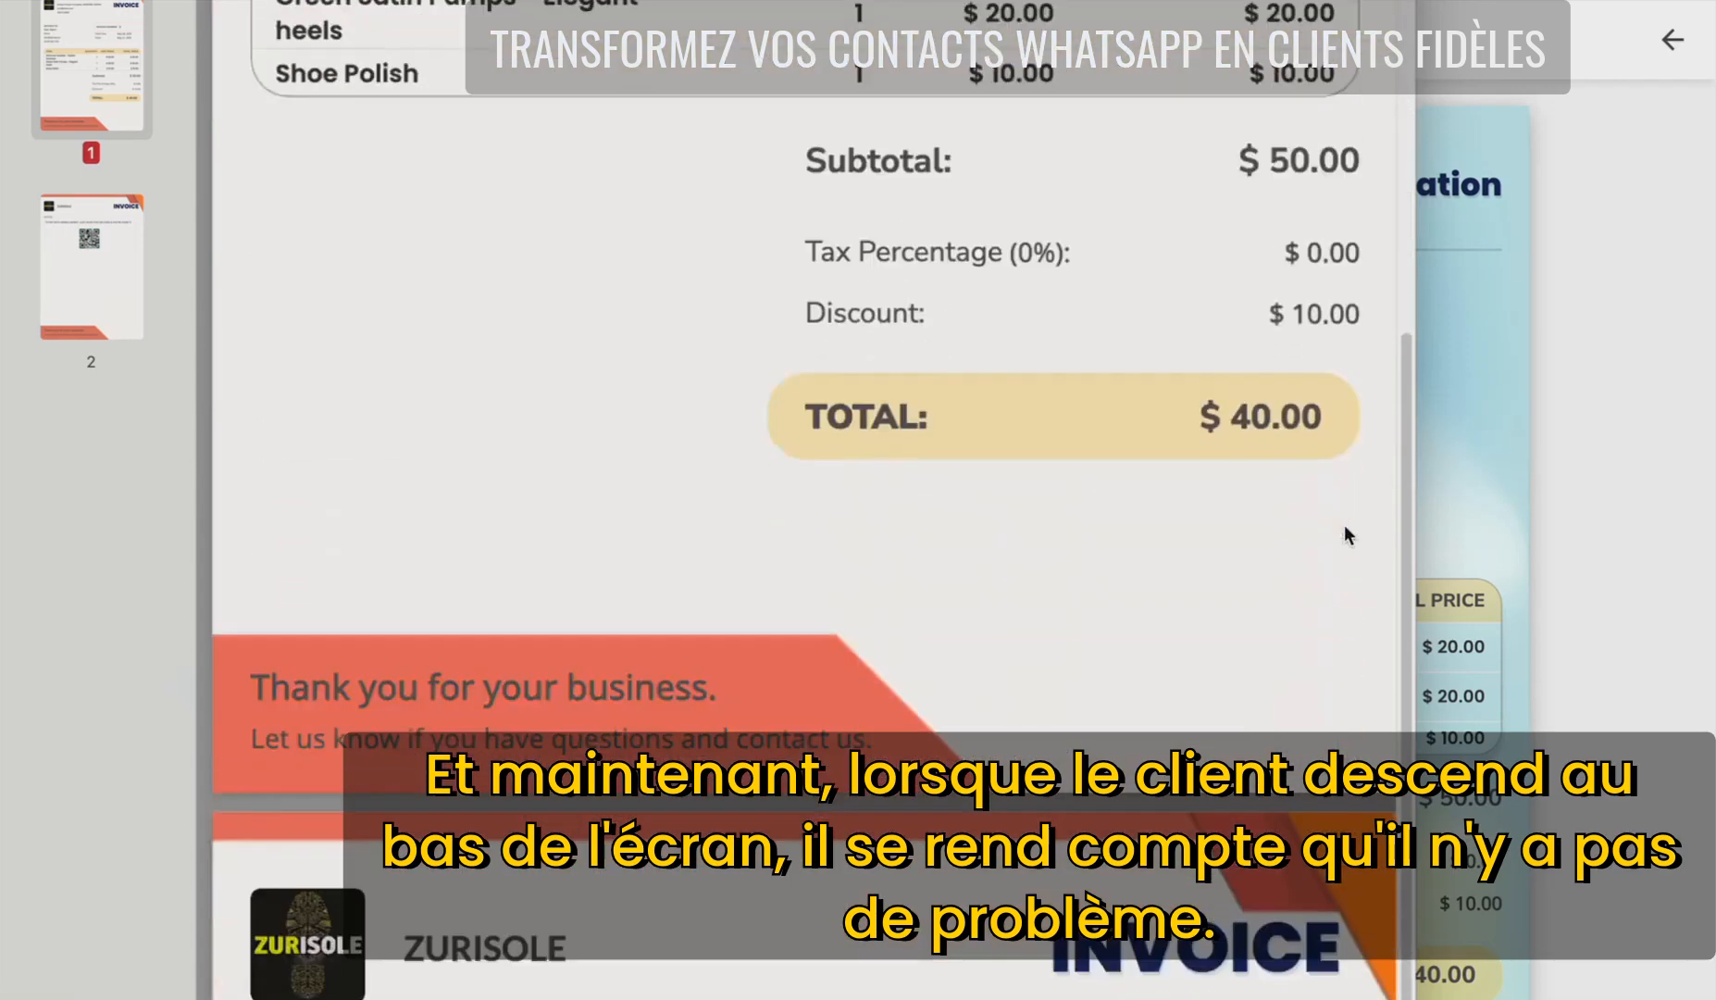
scroll(1343, 524, down, 5)
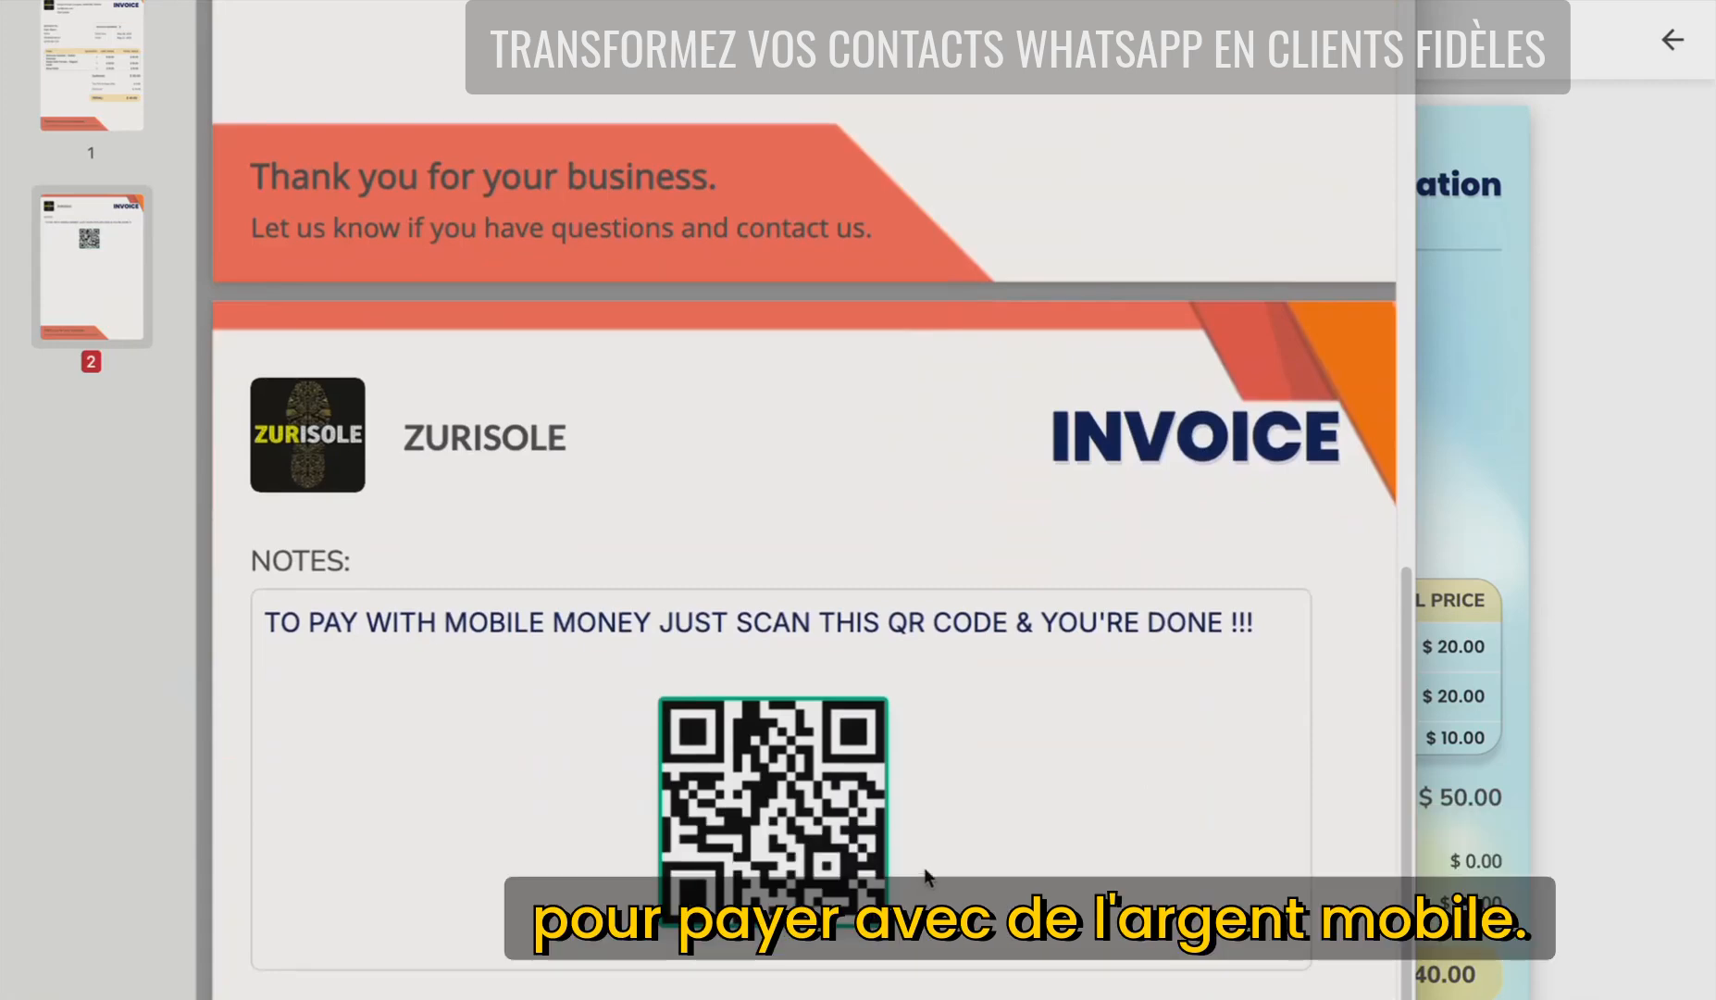
click(1671, 39)
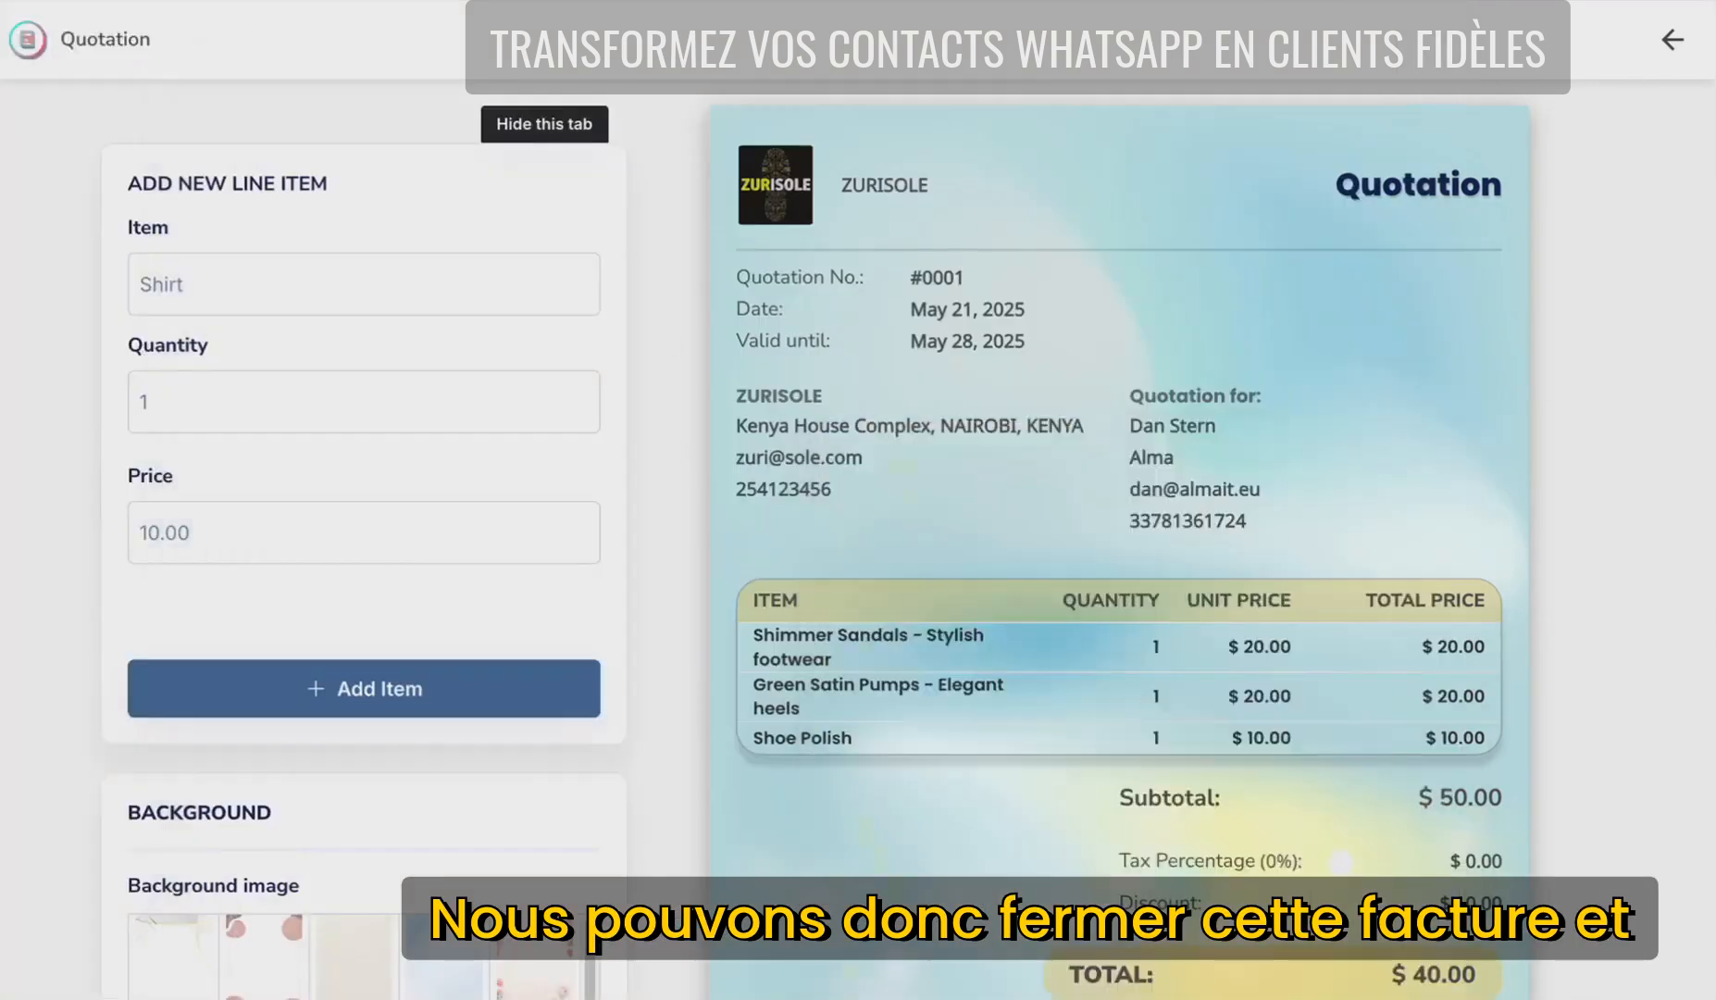
click(1672, 39)
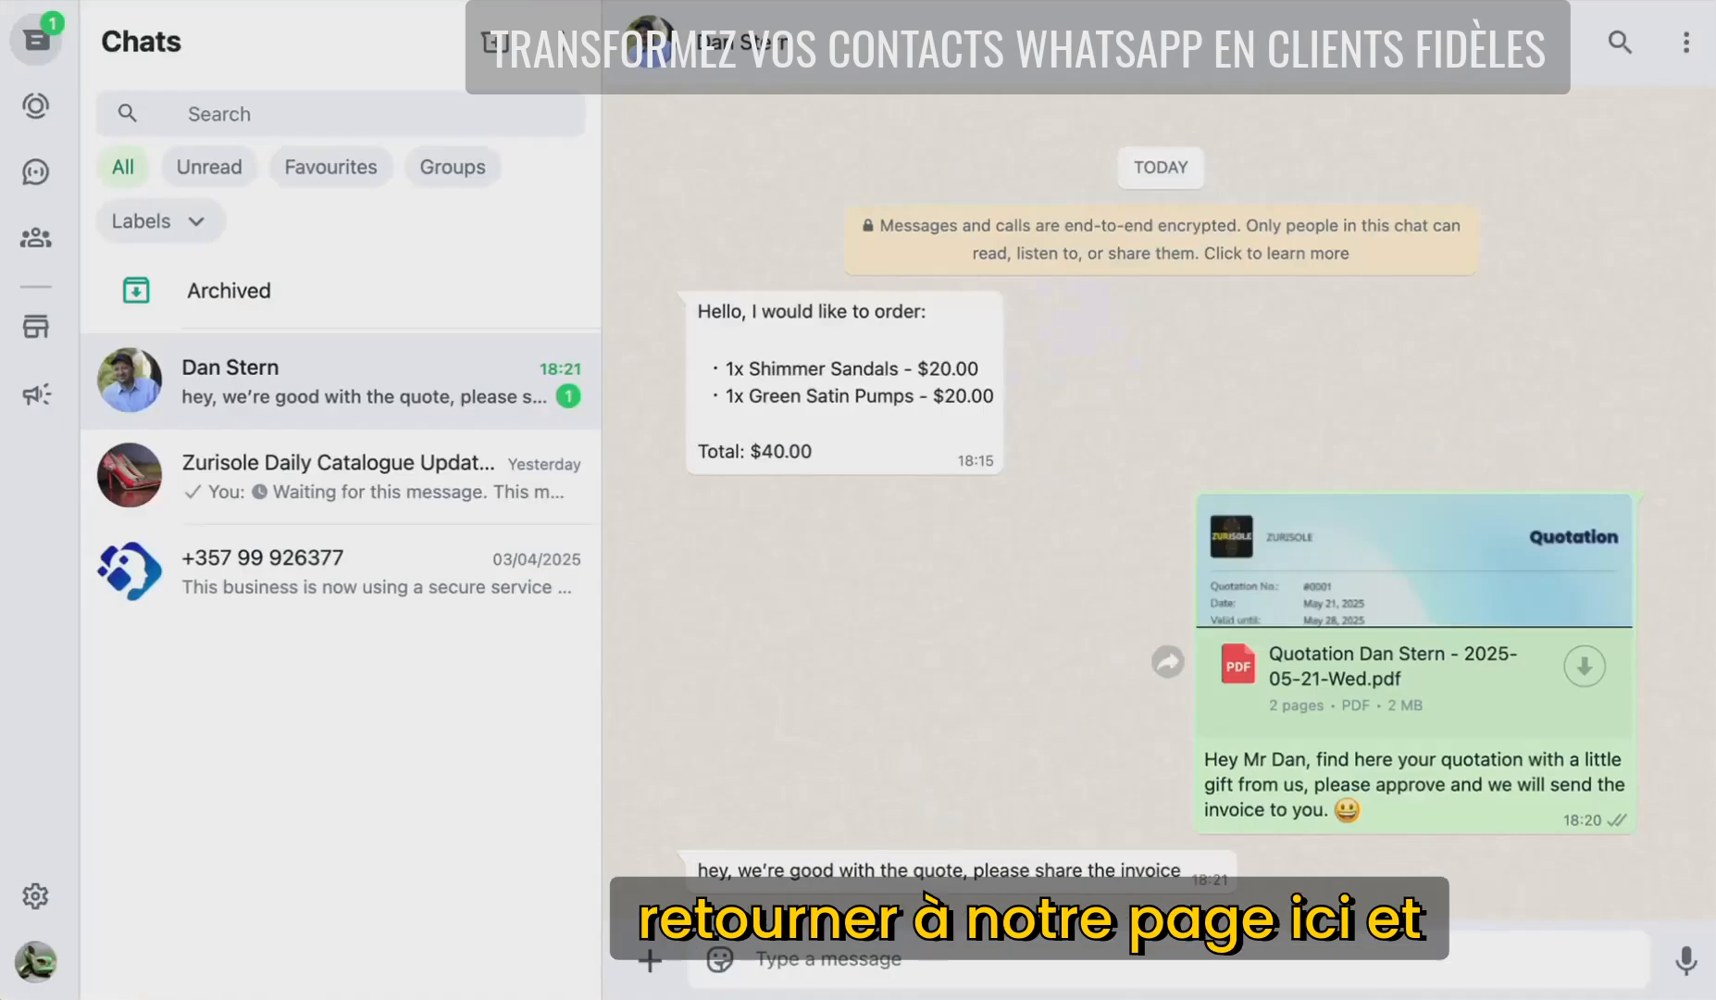
- Send the invoice PDF in the customer's chat, captioned 'hey Dear, find here the invoice with QR code to pay with mobile money'
drag(1046, 995, 1047, 875)
text(he)
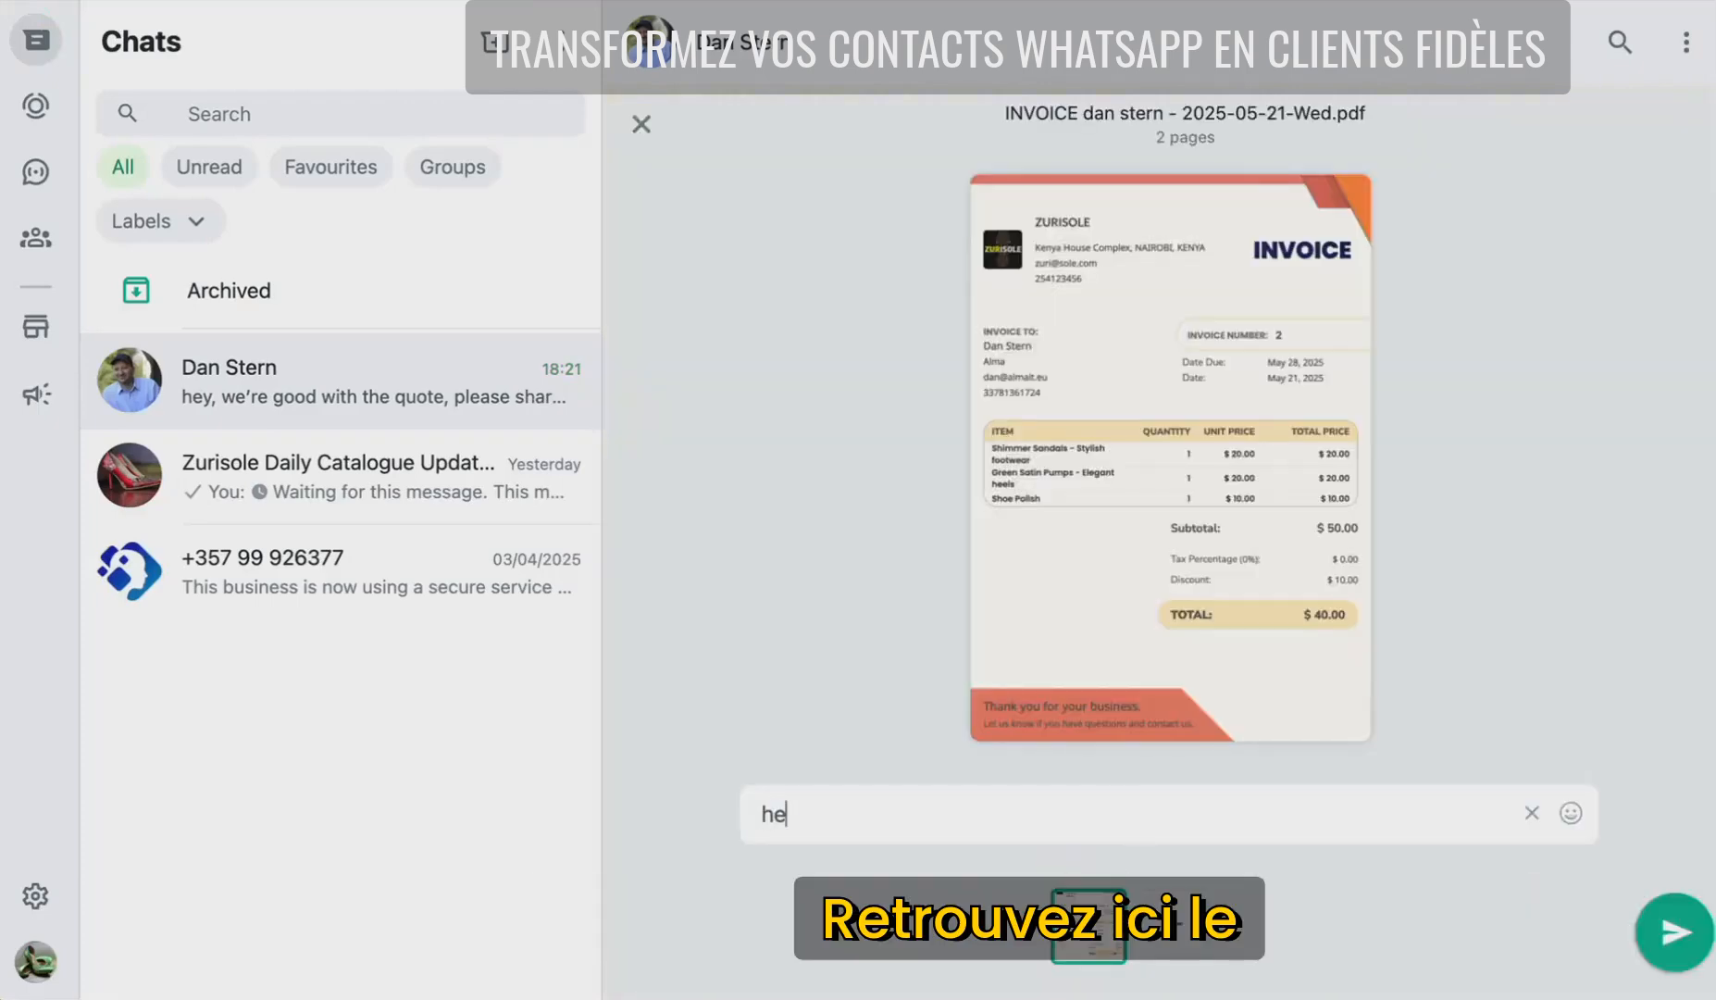
text(y Dear, find here )
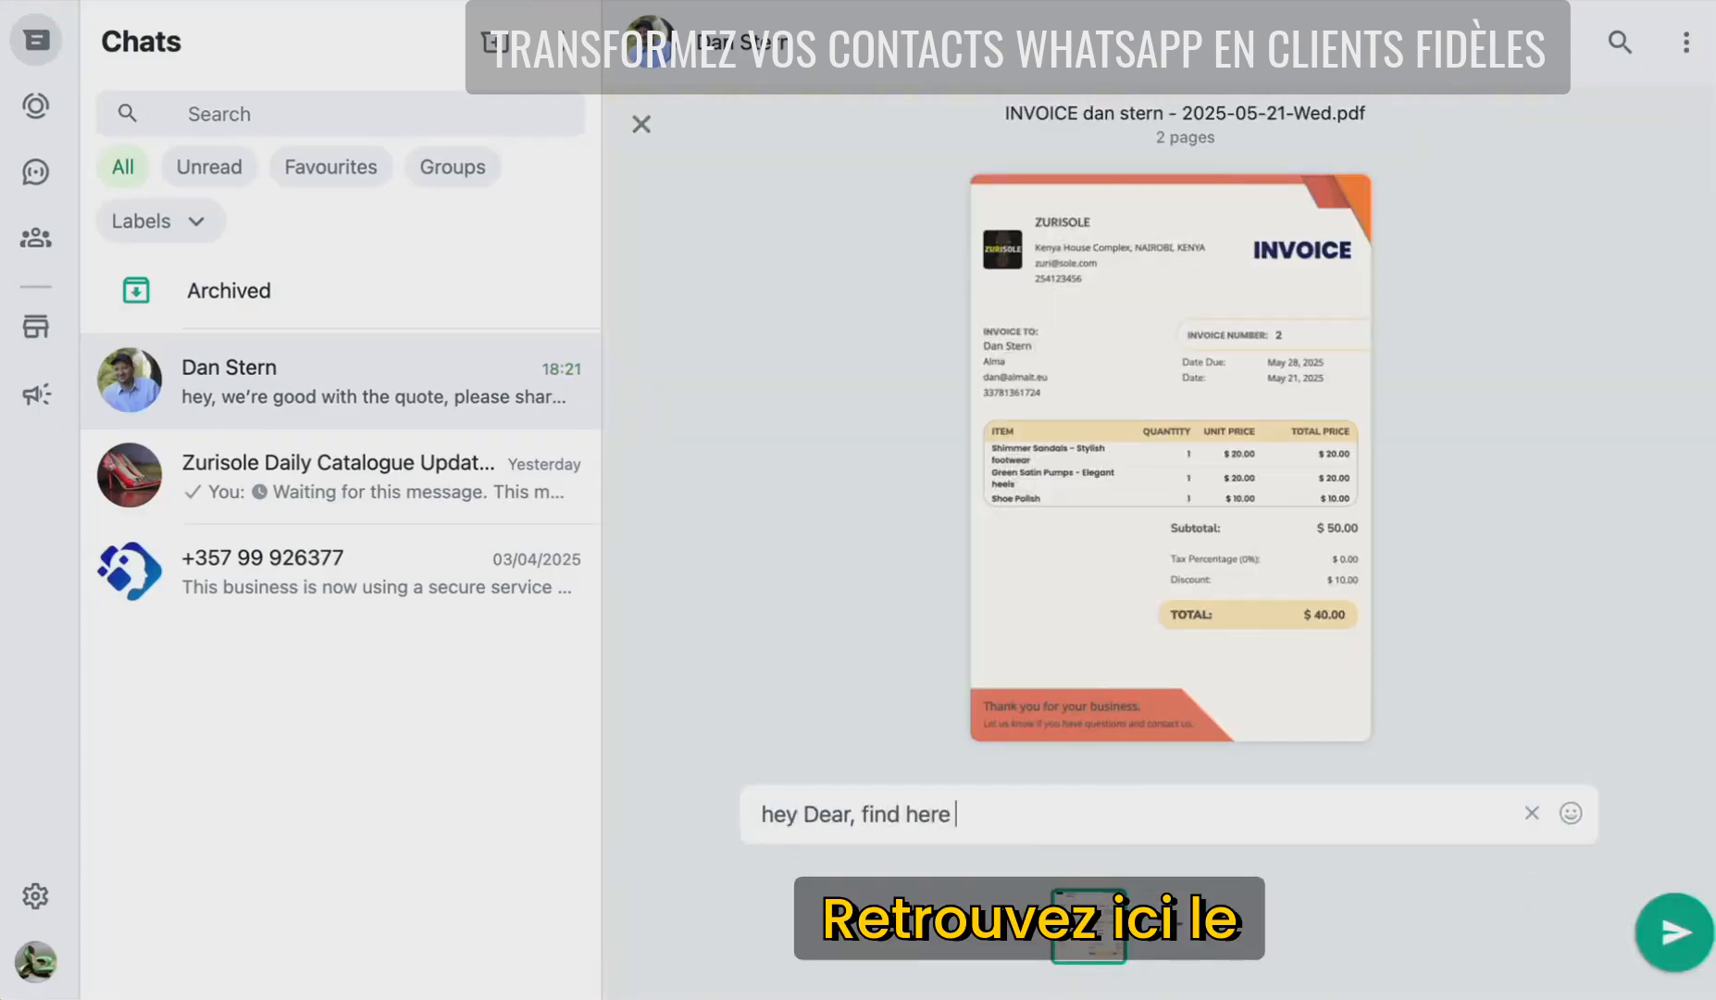
text(the invoice with Q)
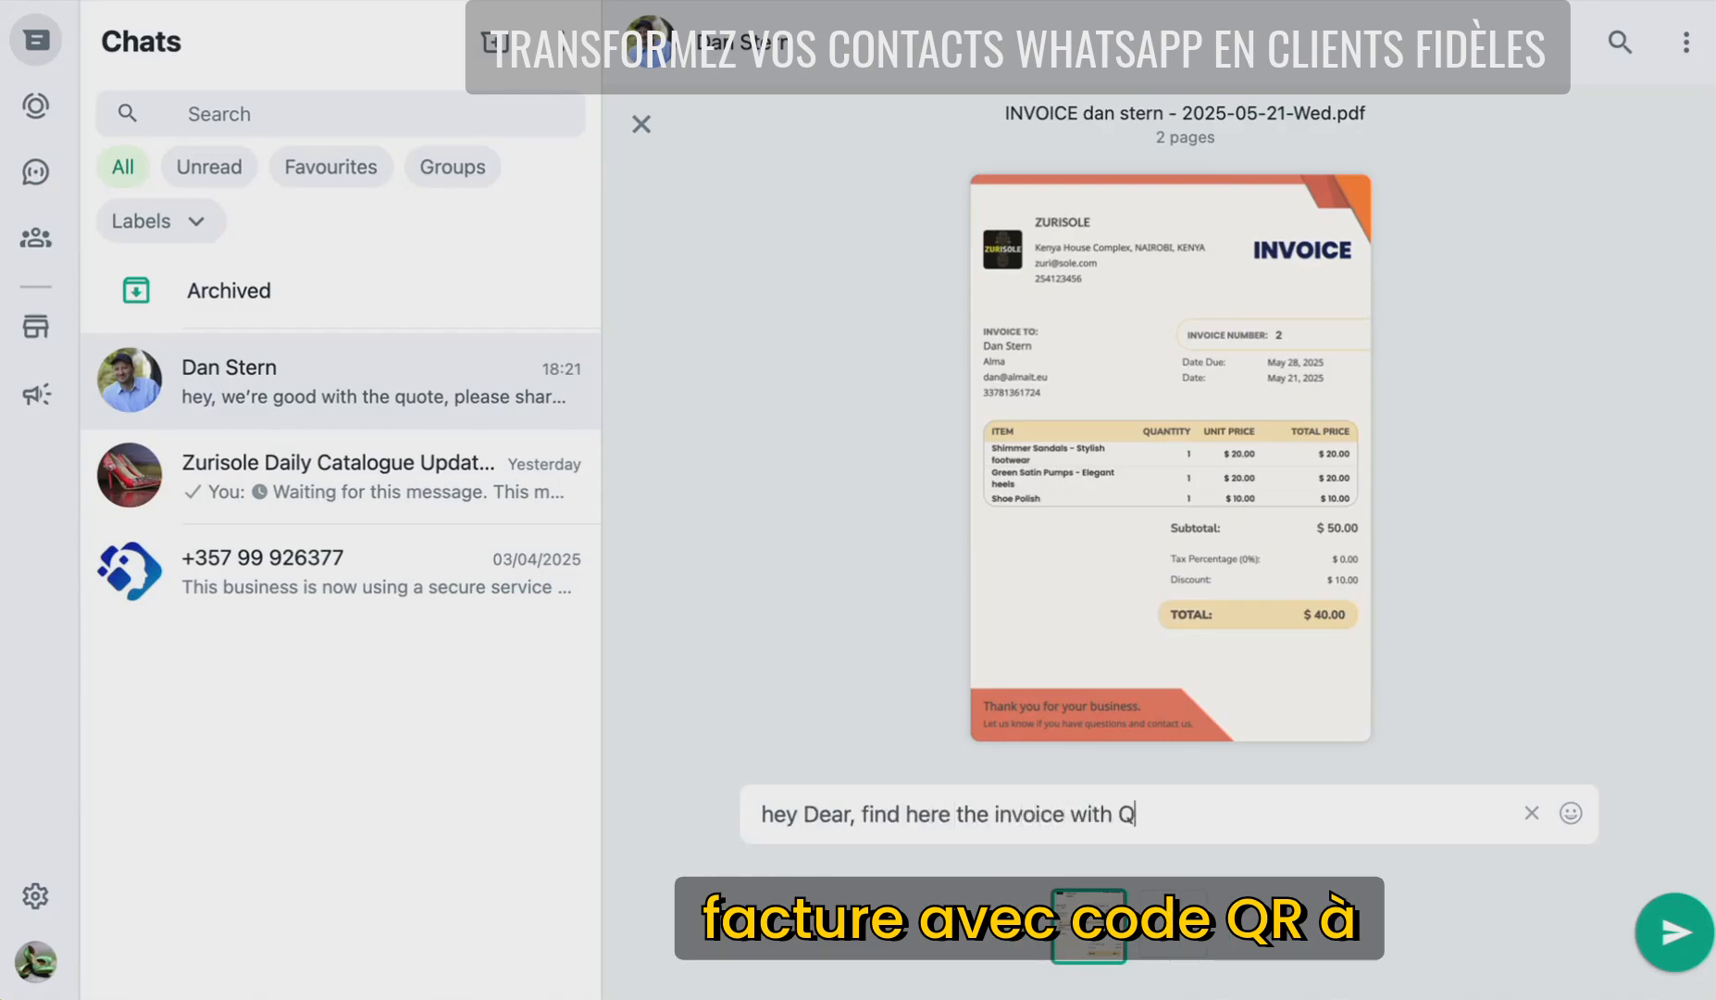
text(R code to pay )
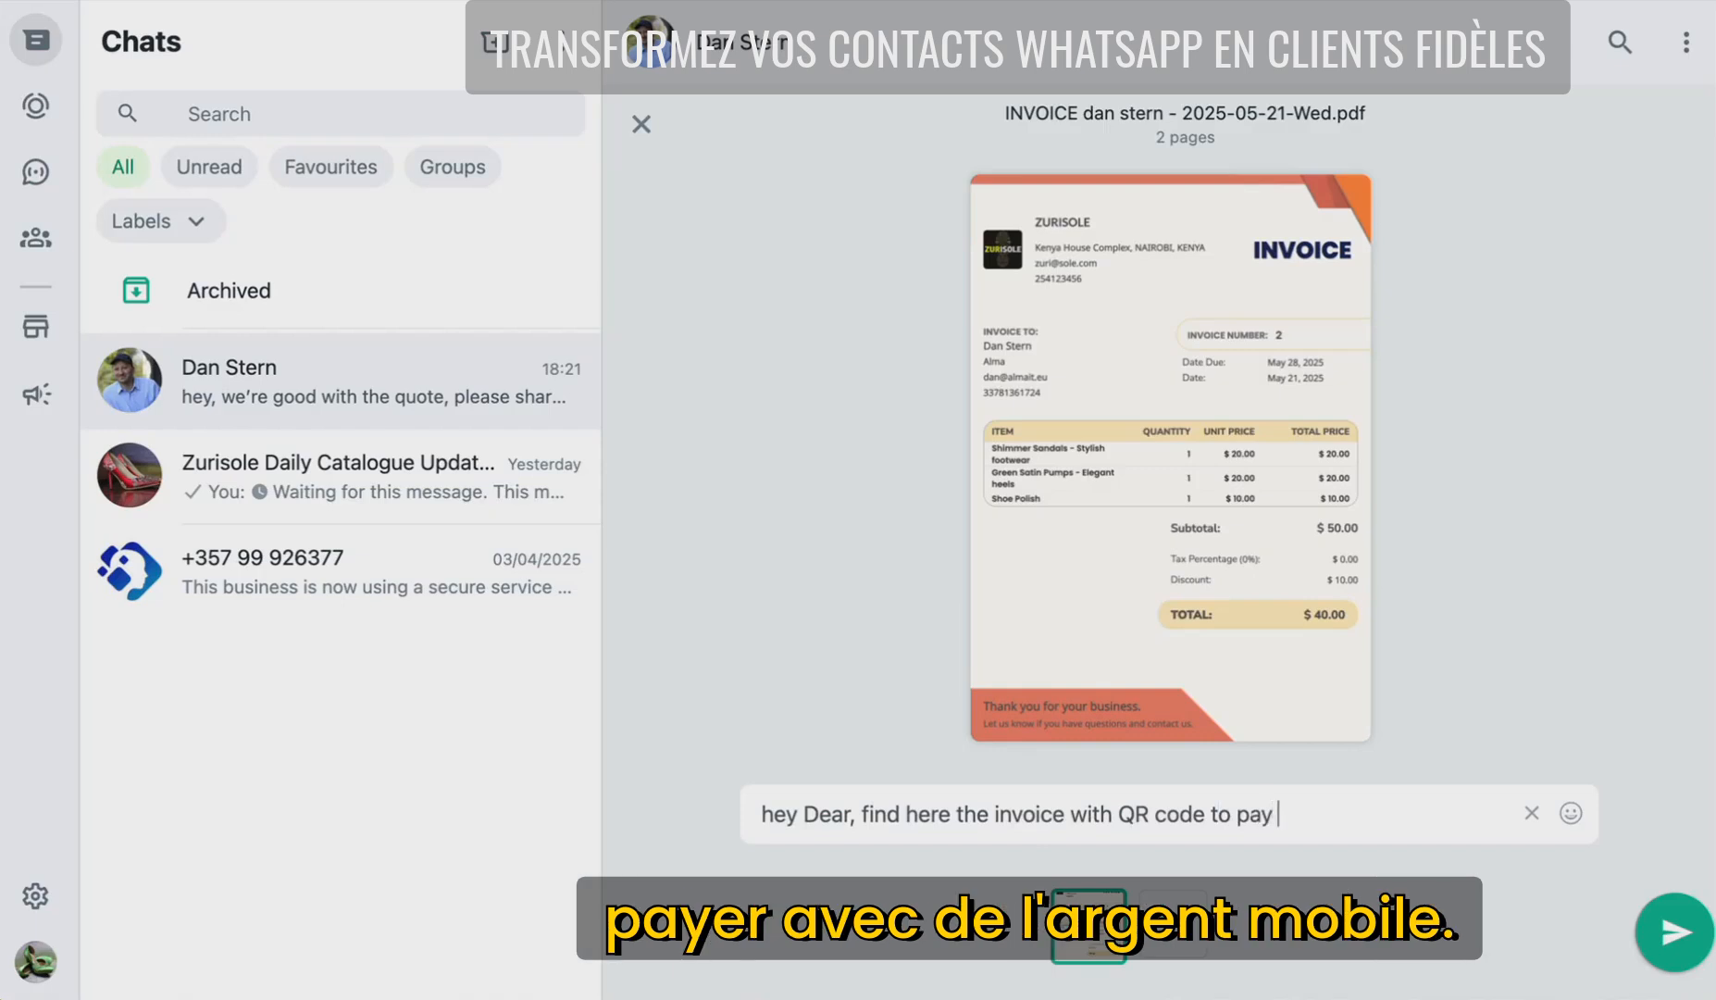
text(with mobil)
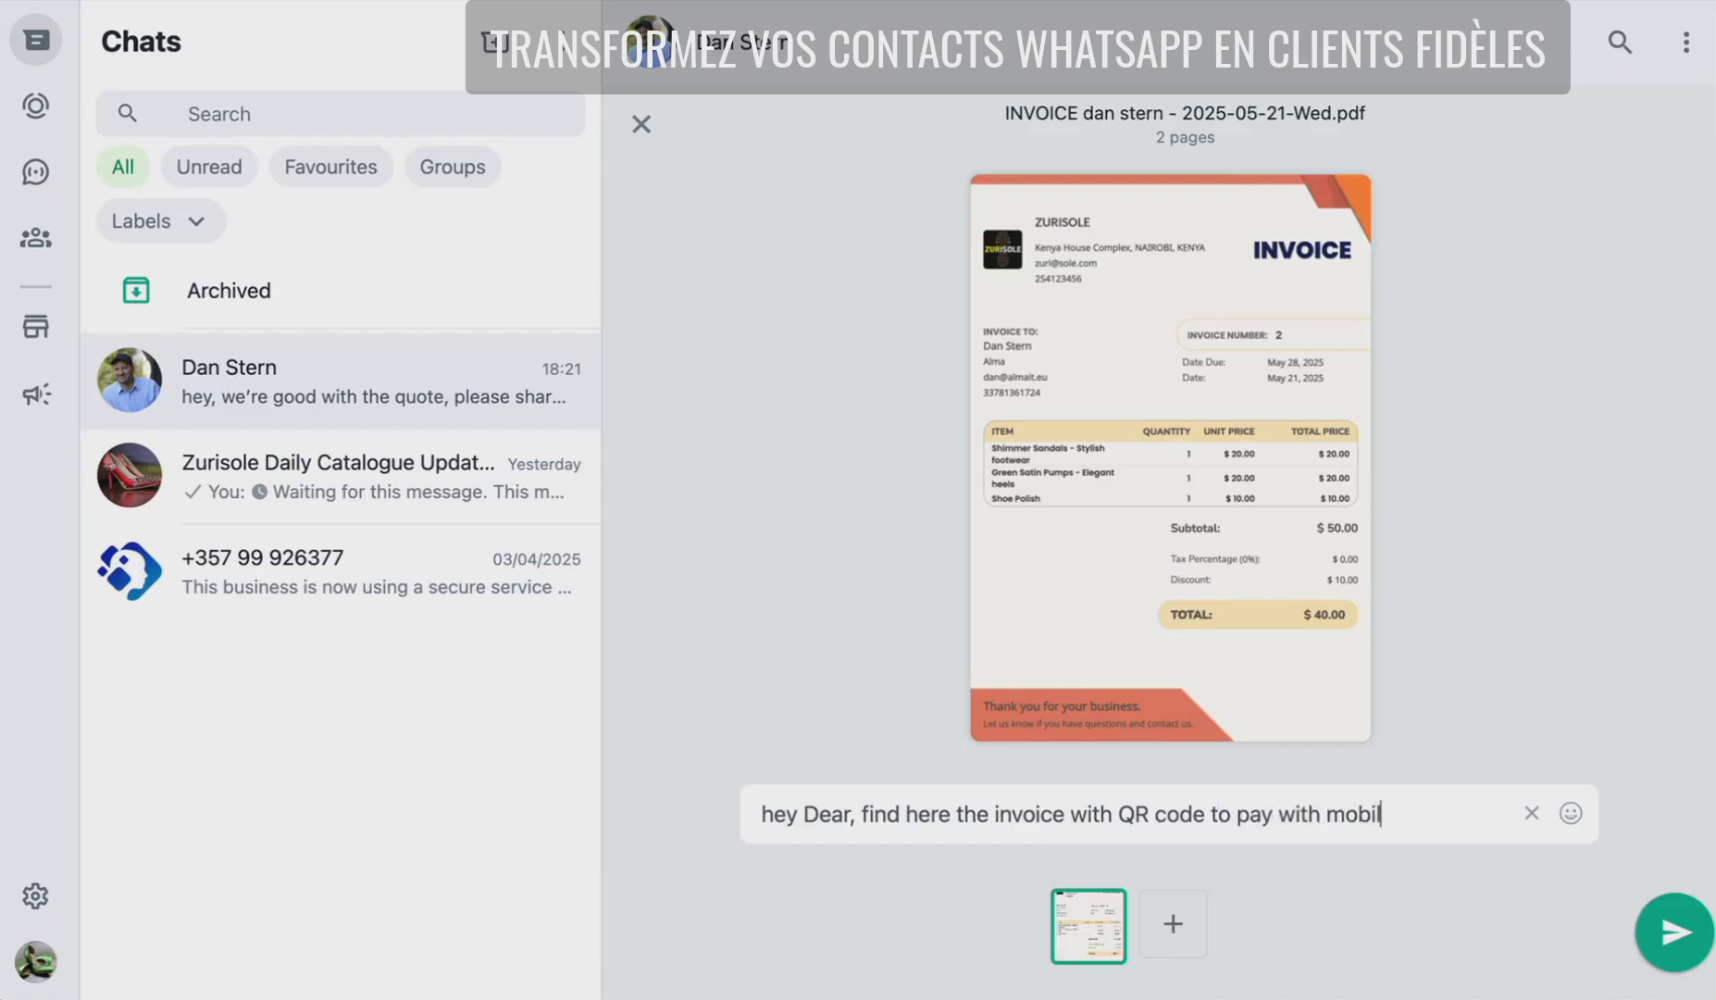
text(e money, thank y)
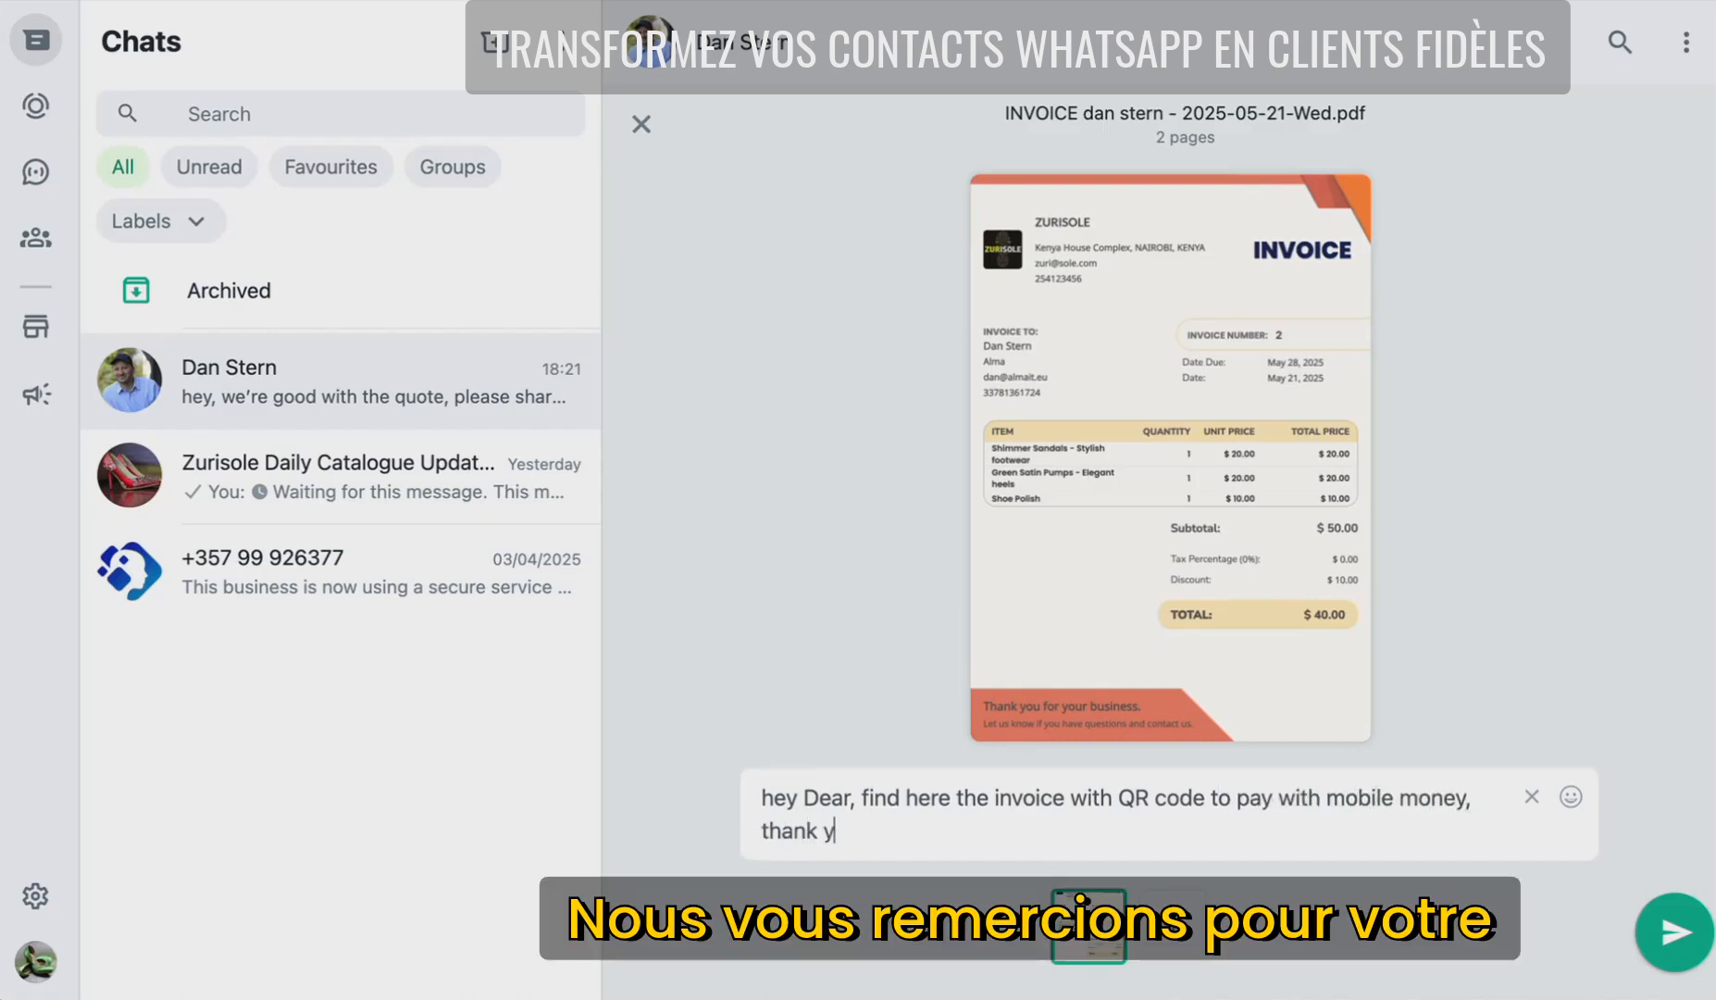
text(ou for your trust)
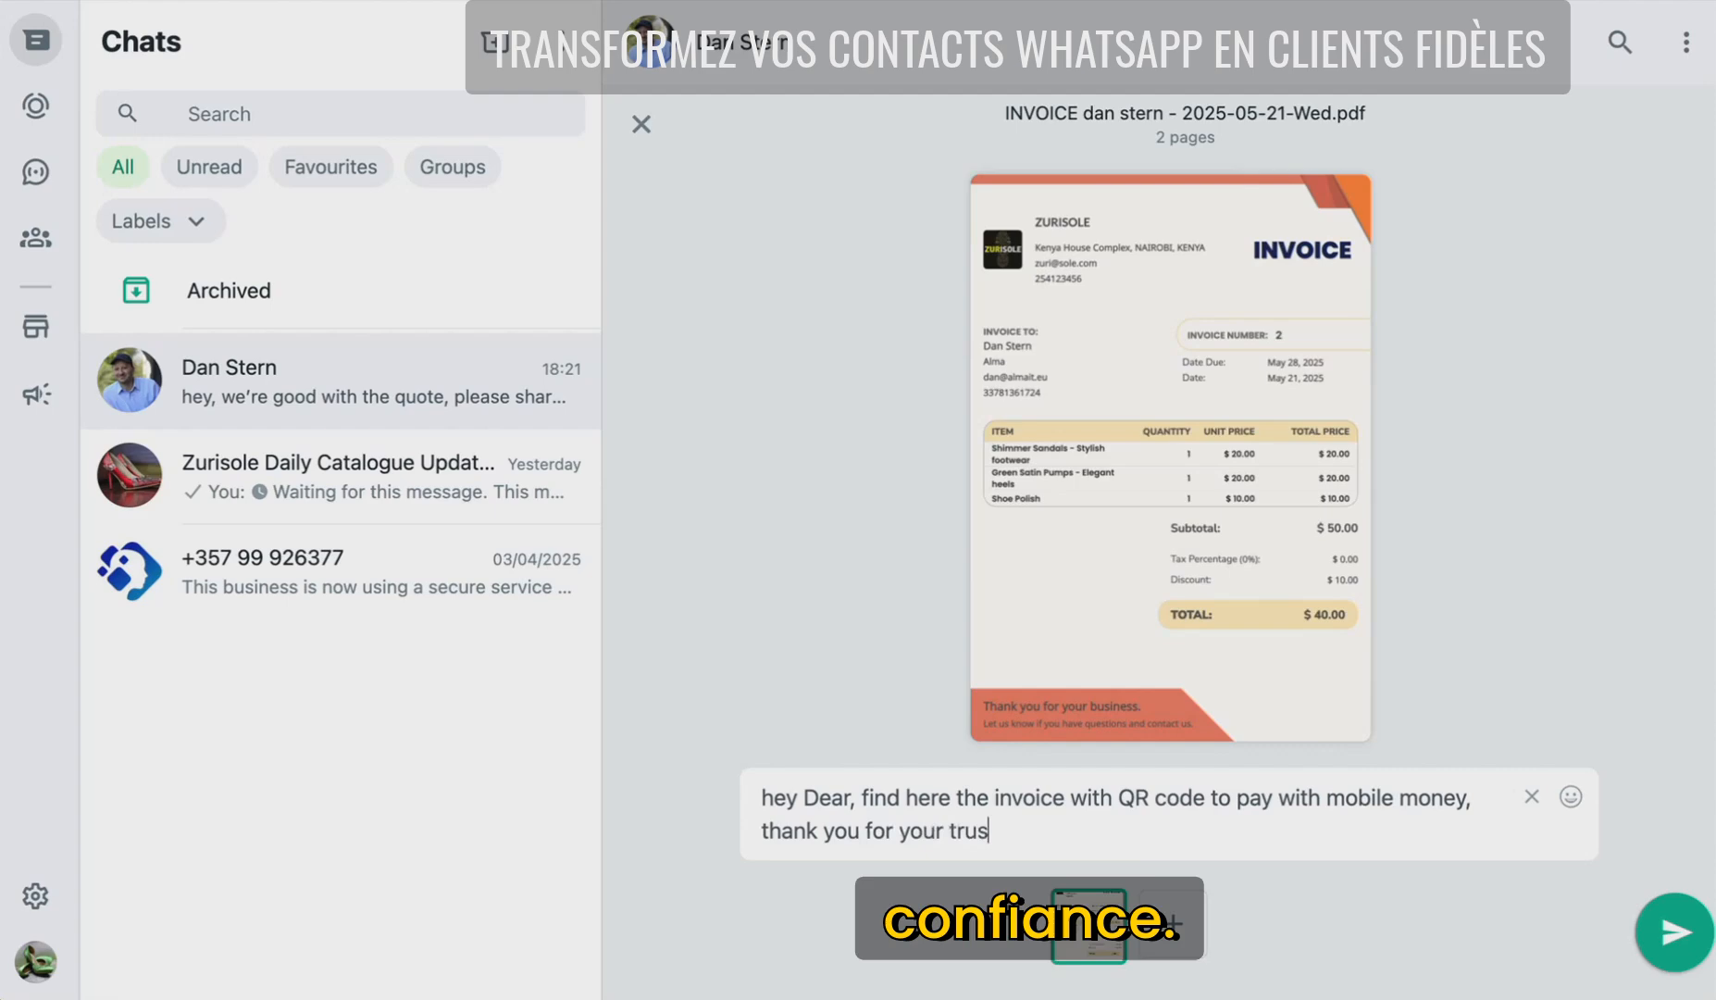
key(Return)
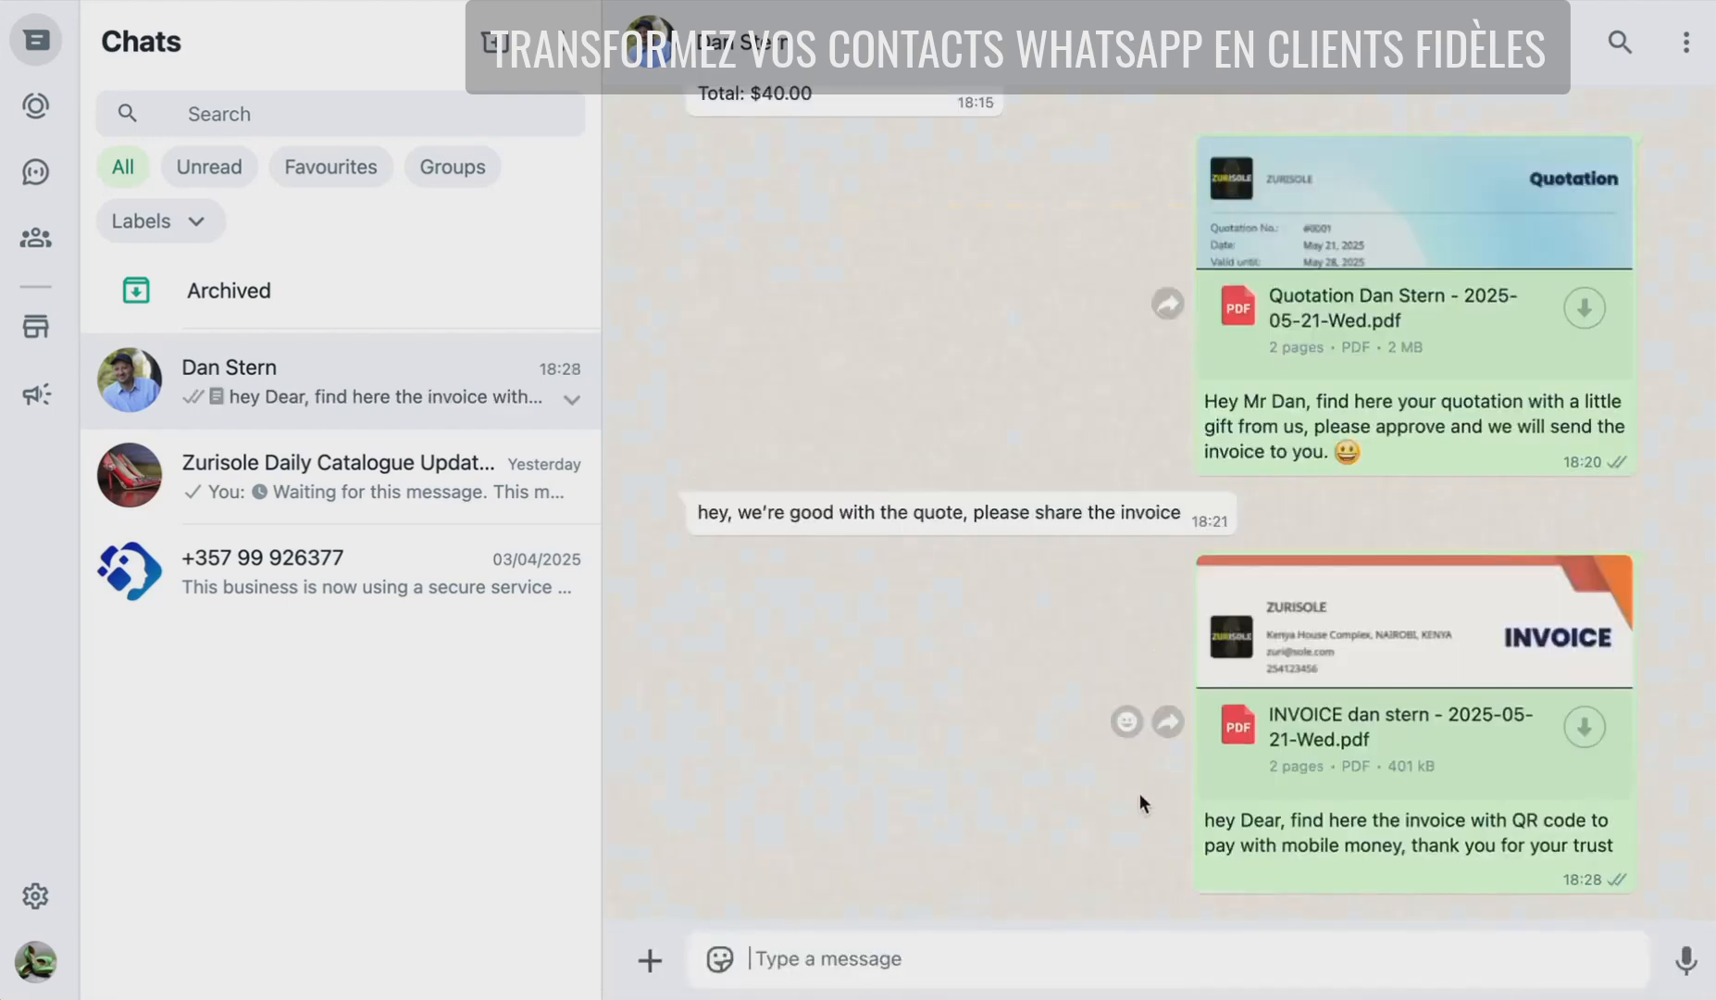